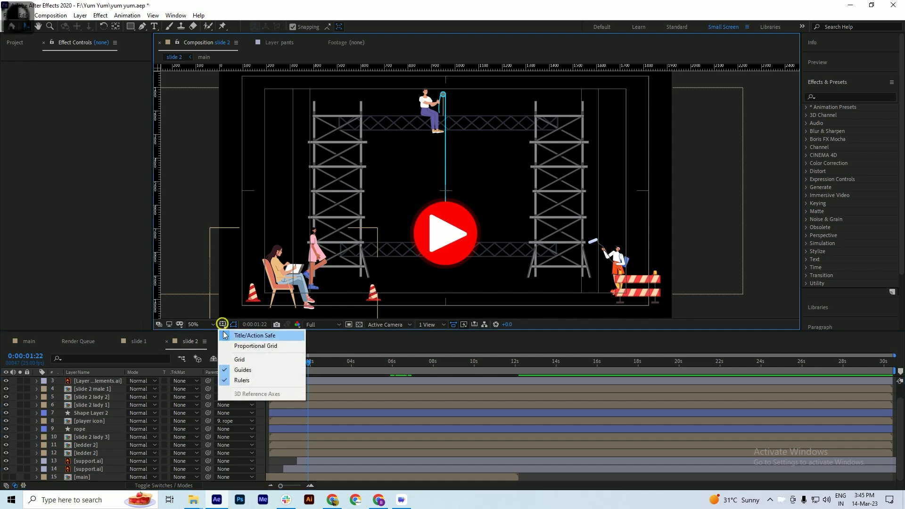
Turn off the Title/Action Safe guides, then make the main reference layer visible and solo it
click(257, 335)
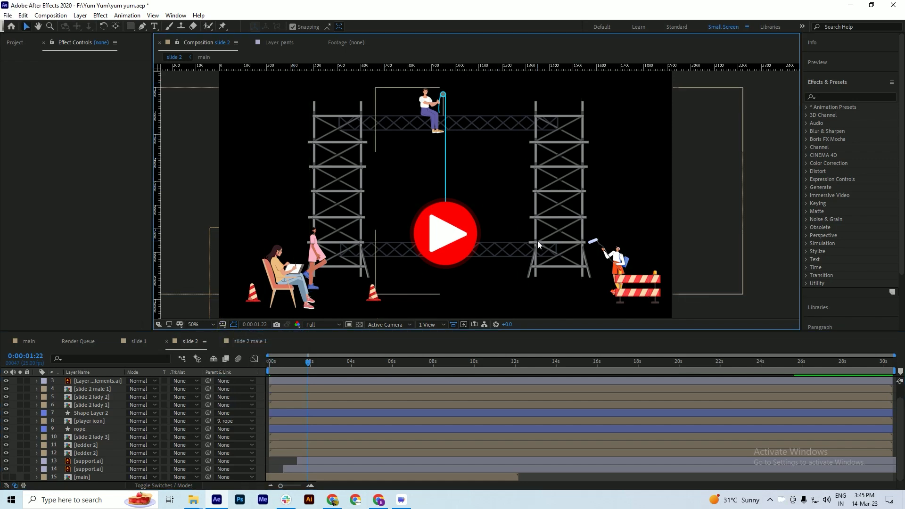
click(6, 478)
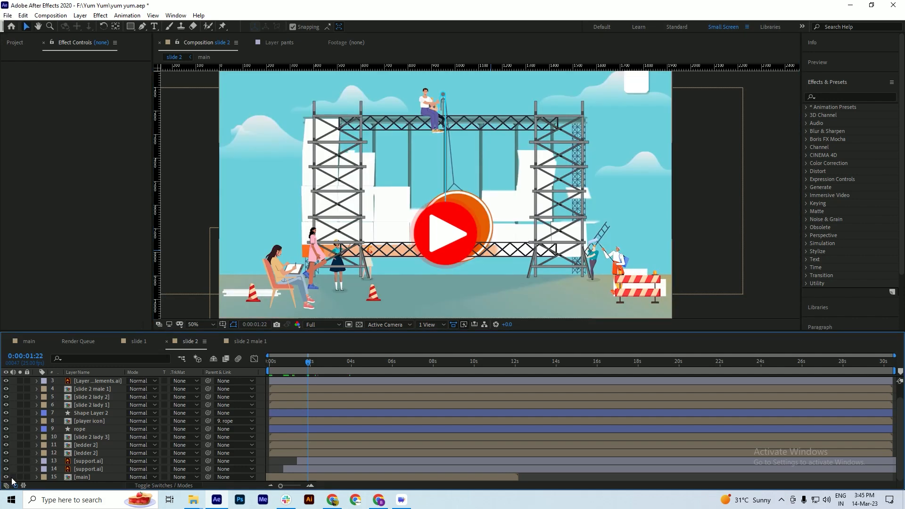
click(20, 476)
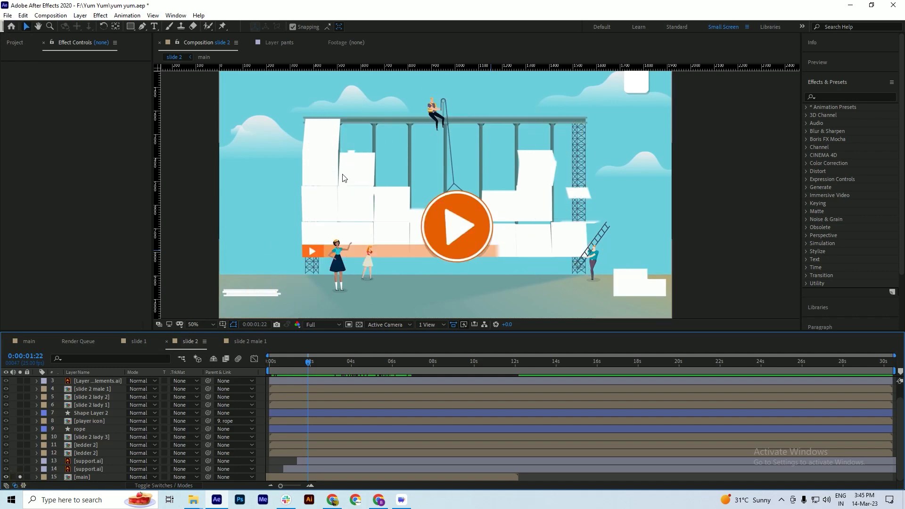
Review how the white panels build up in the main reference, then add a shape layer at 0:00:02:16 above all slide 2 layers
scroll(349, 177, up, 2)
scroll(349, 156, down, 2)
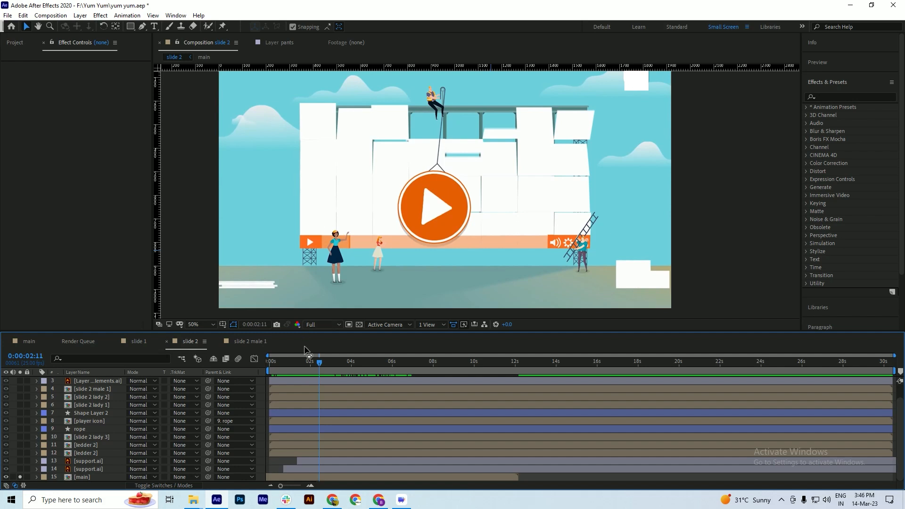
drag(318, 371, 293, 369)
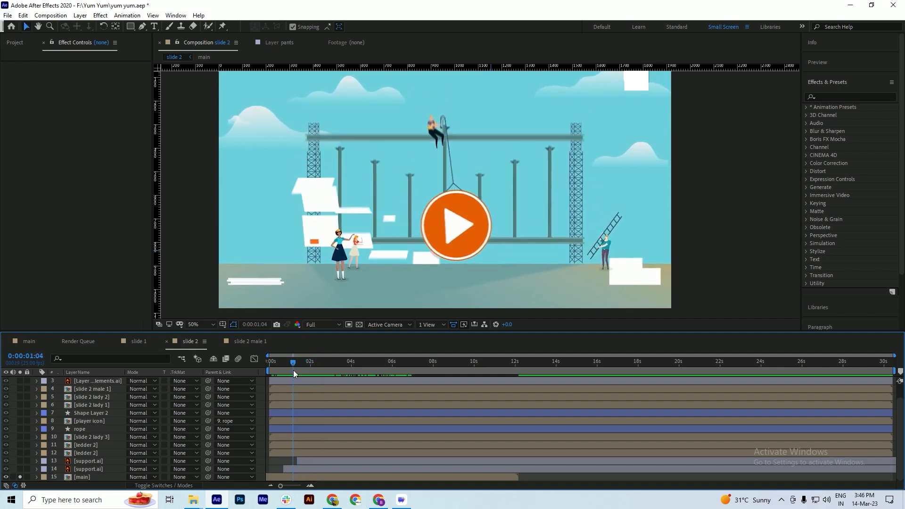
scroll(387, 212, up, 2)
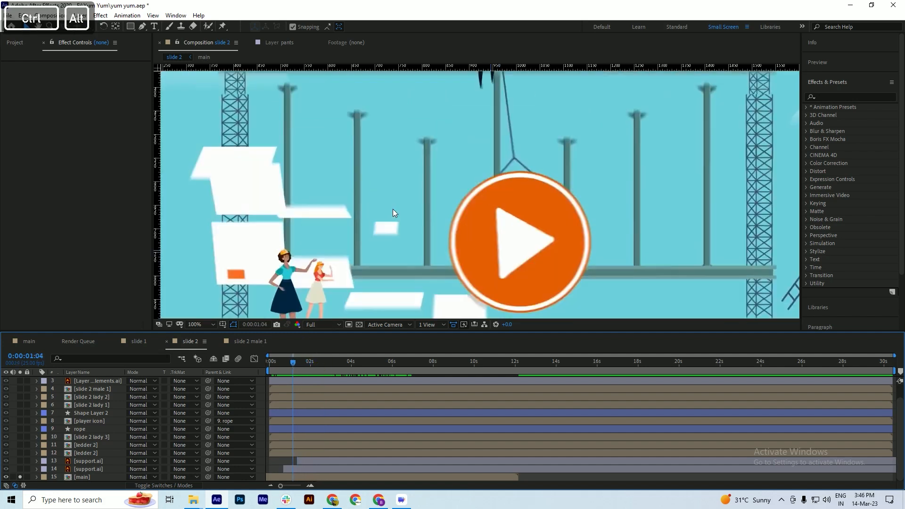
drag(293, 364, 324, 366)
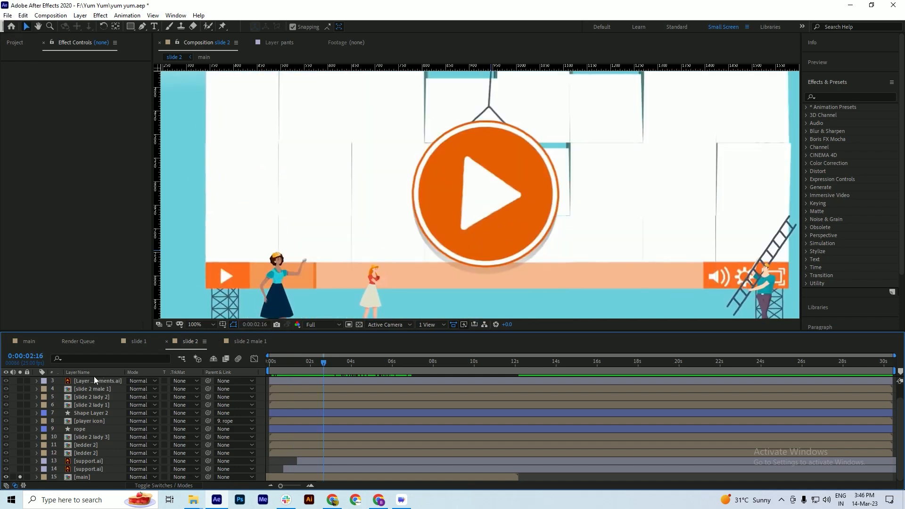
scroll(92, 384, up, 2)
click(91, 387)
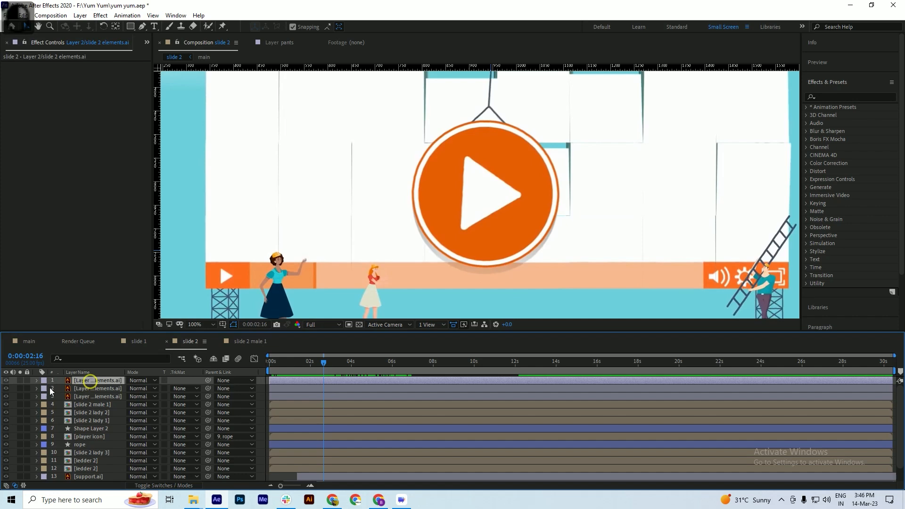
right_click(15, 399)
mouse_move(45, 298)
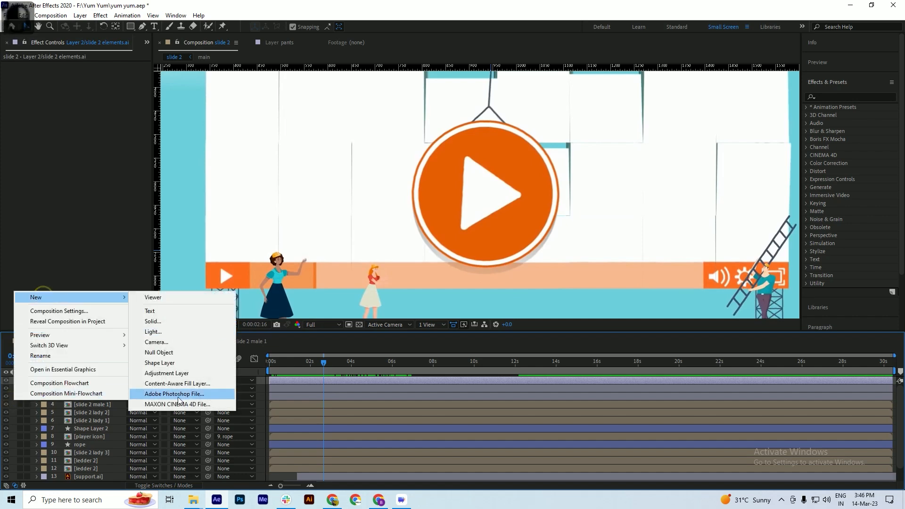
click(179, 367)
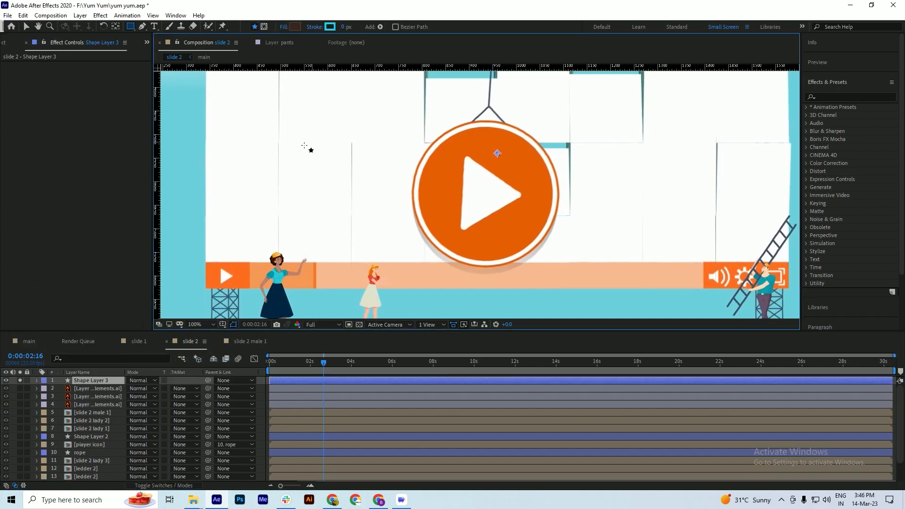
mouse_move(279, 143)
mouse_down()
mouse_move(358, 194)
mouse_move(352, 206)
mouse_up()
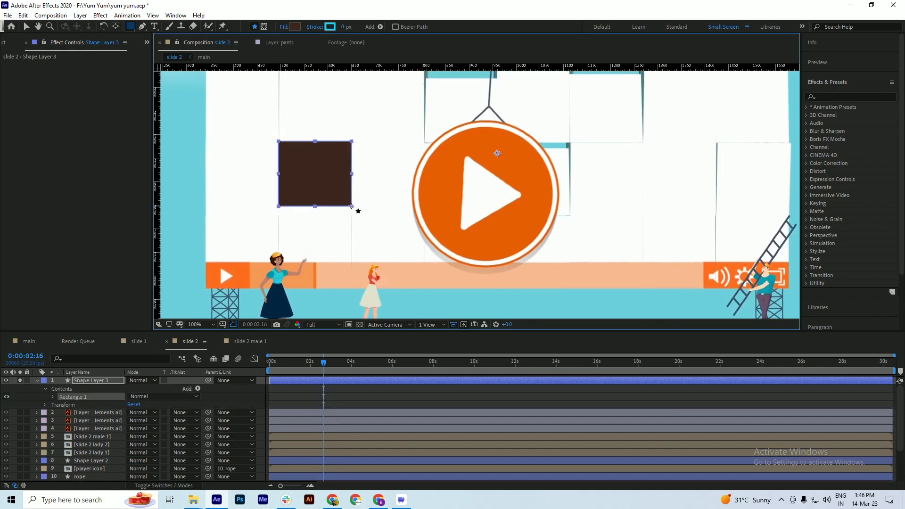
drag(325, 372, 311, 372)
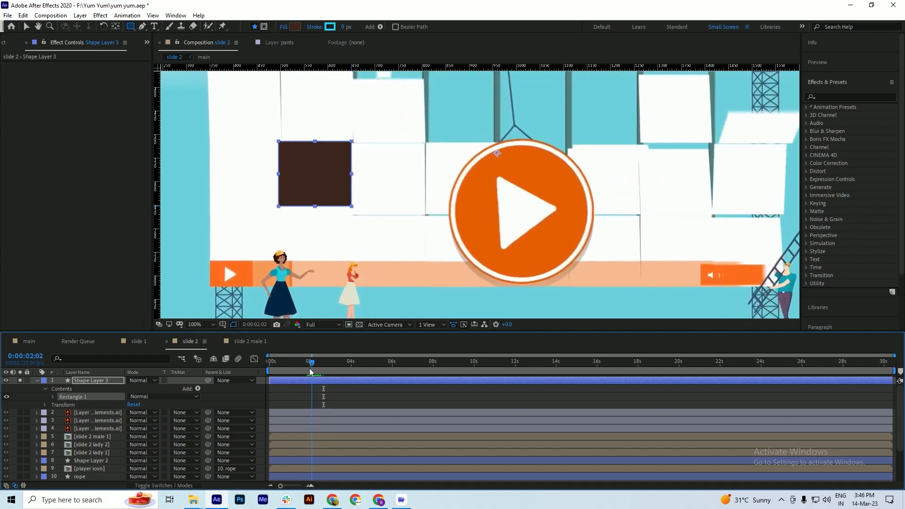
click(80, 398)
key(Delete)
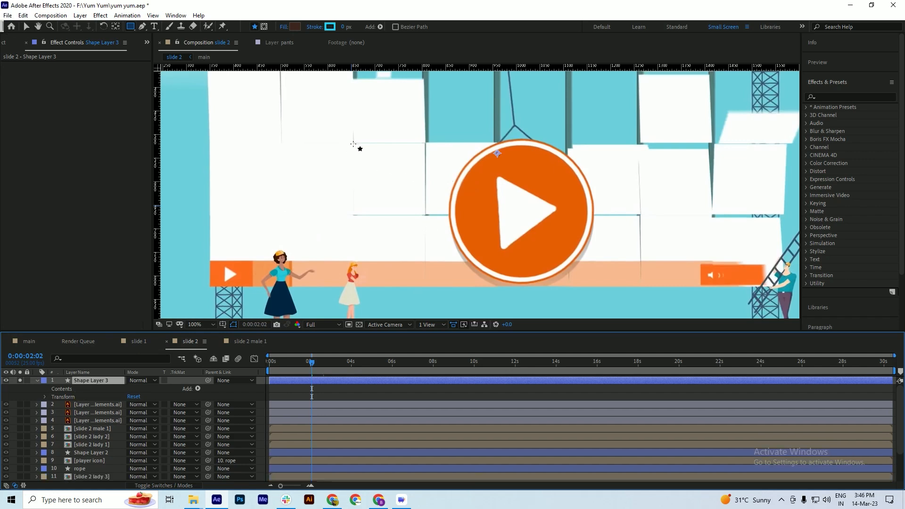
Trace the white panel just beside the orange play disc at 0:00:02:02 with a rectangle about 150 px square, and save the project
mouse_move(353, 144)
mouse_down()
mouse_move(404, 178)
mouse_move(426, 215)
mouse_up()
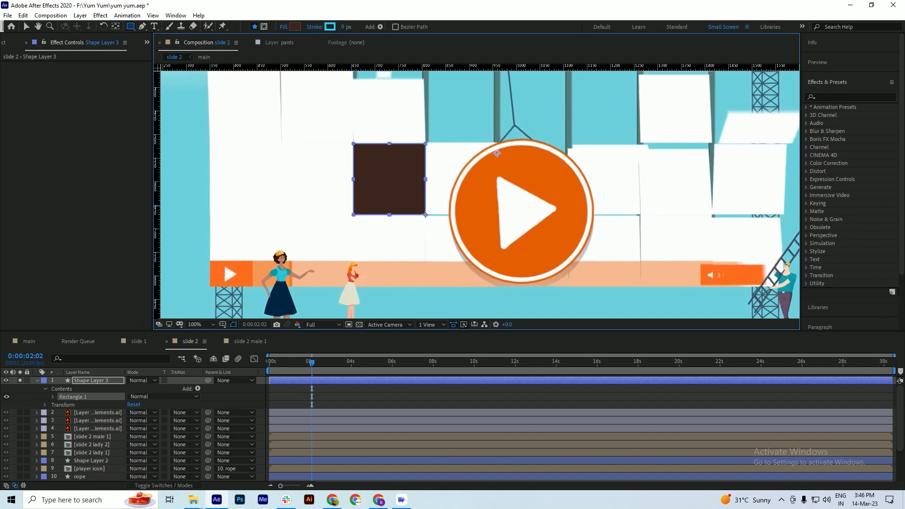
key(ctrl+s)
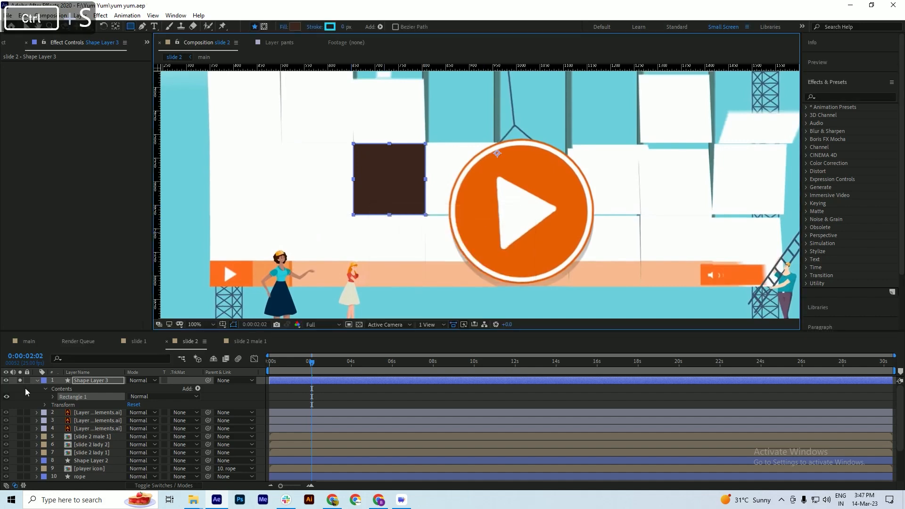
click(36, 382)
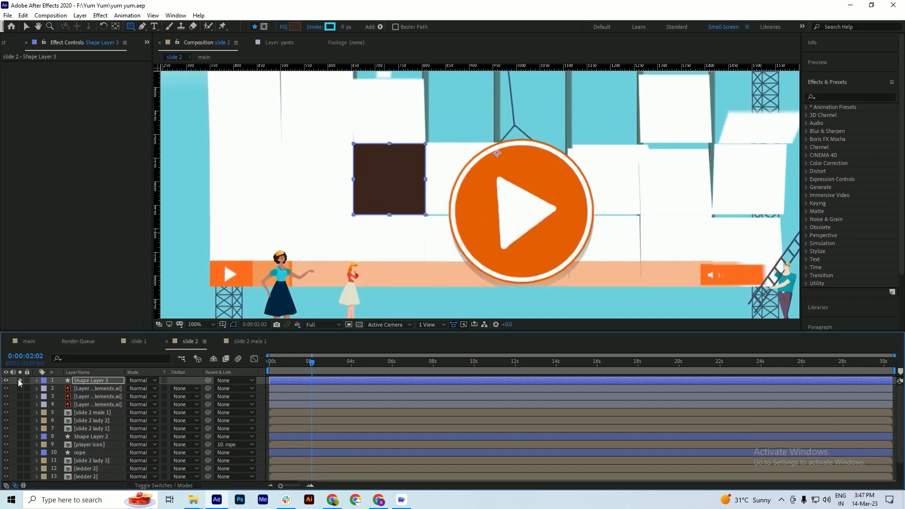
click(10, 391)
Center the rectangle layer's anchor point, move it to the middle of the rectangle's bottom edge, and save
click(86, 380)
ctrl+double_click(115, 27)
key(ctrl+s)
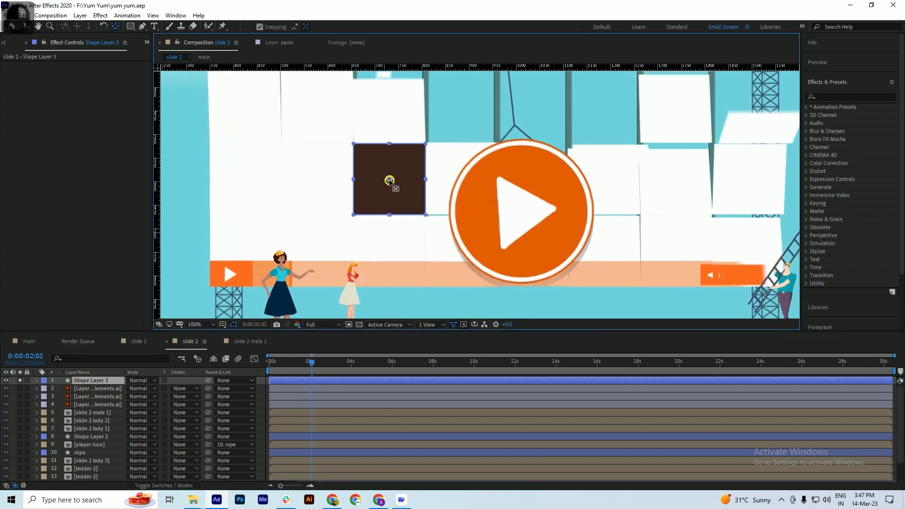
drag(390, 180, 390, 214)
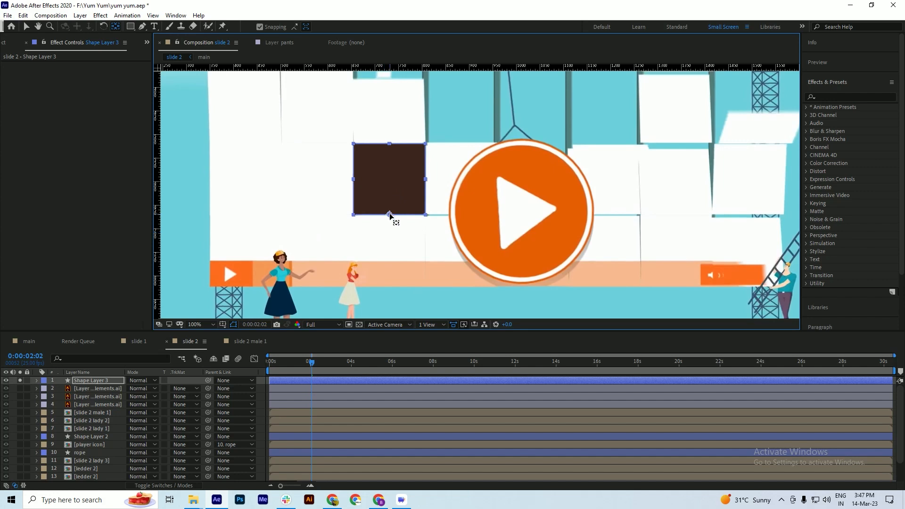
key(ctrl+s)
key(q)
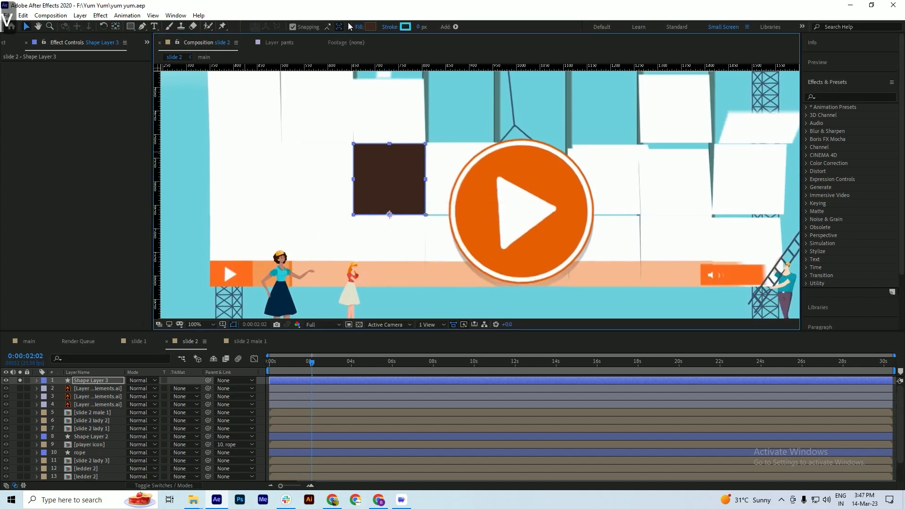
Set the rectangle's fill to None and its stroke to black at 1 px, then save the project
click(359, 27)
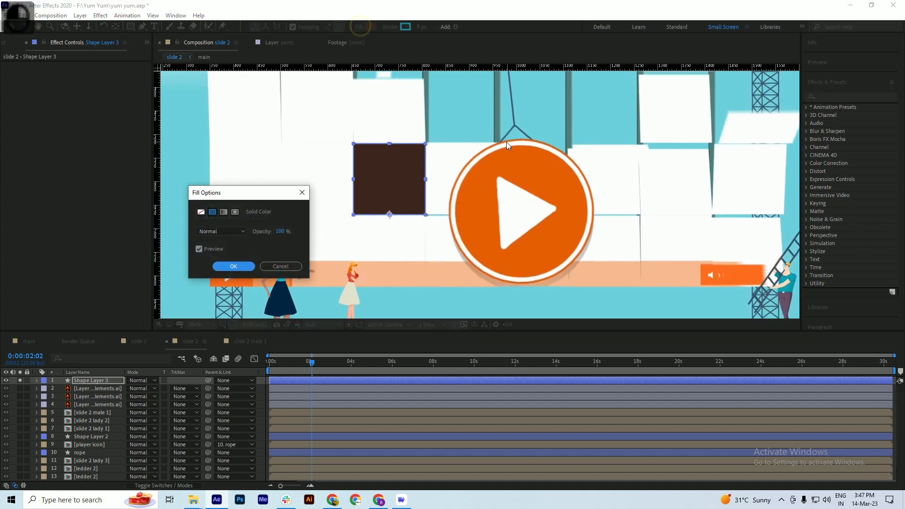
click(201, 211)
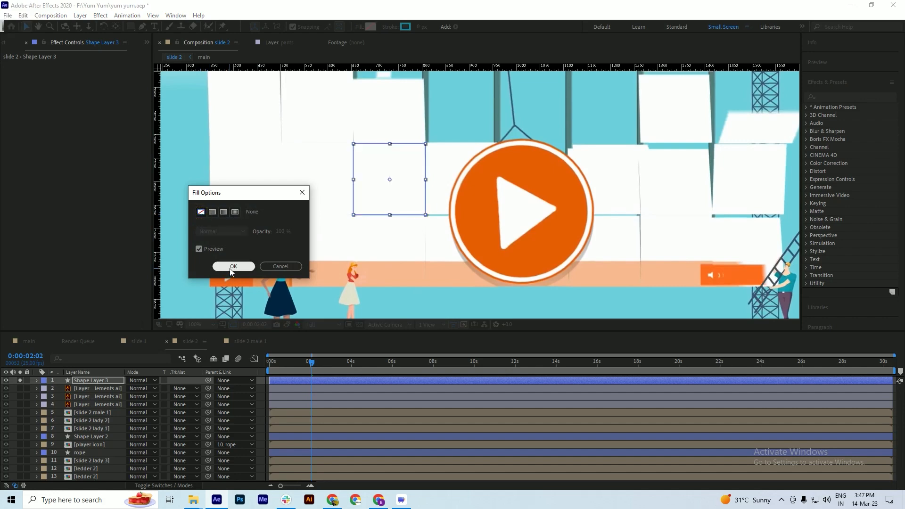
click(233, 267)
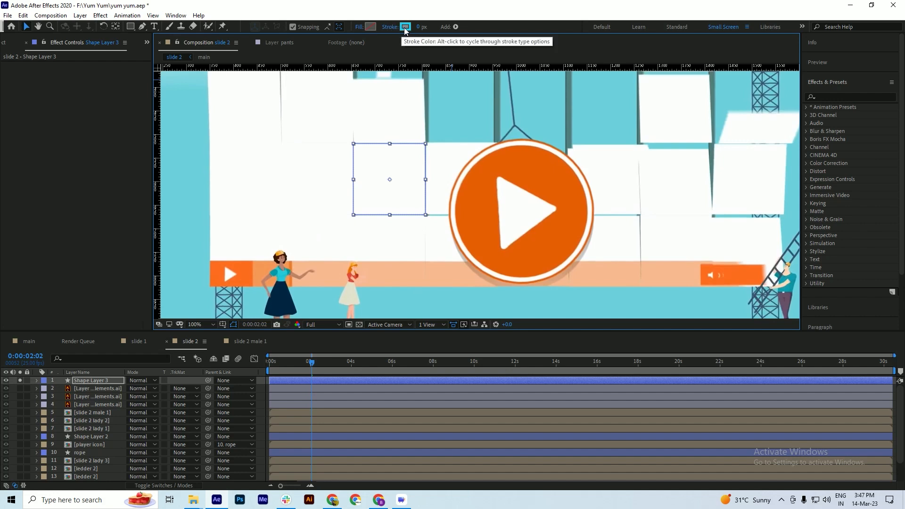
click(407, 29)
mouse_move(655, 205)
mouse_down()
mouse_move(612, 253)
mouse_move(603, 301)
mouse_up()
click(841, 182)
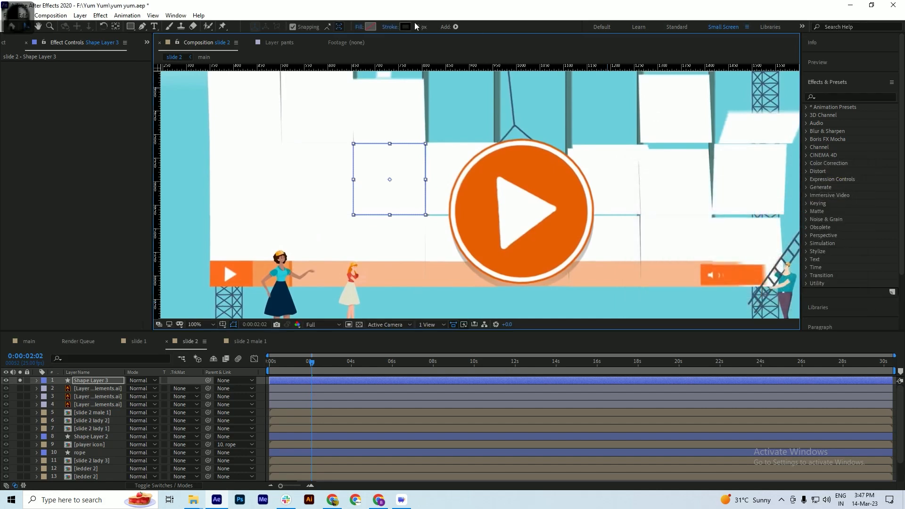
key(ctrl+s)
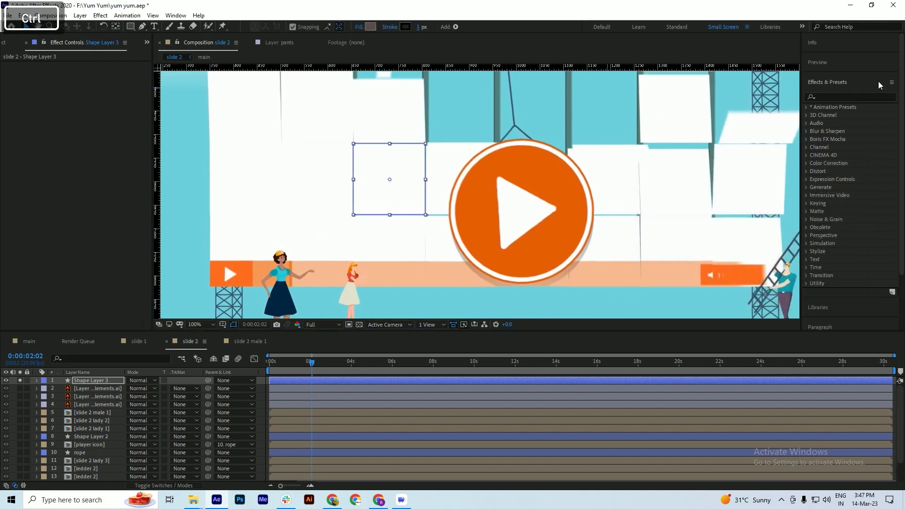
Select Shape Layer 3, move the current time to 0:00:01:03, and reveal the layer's Scale property
click(10, 392)
click(87, 385)
click(90, 380)
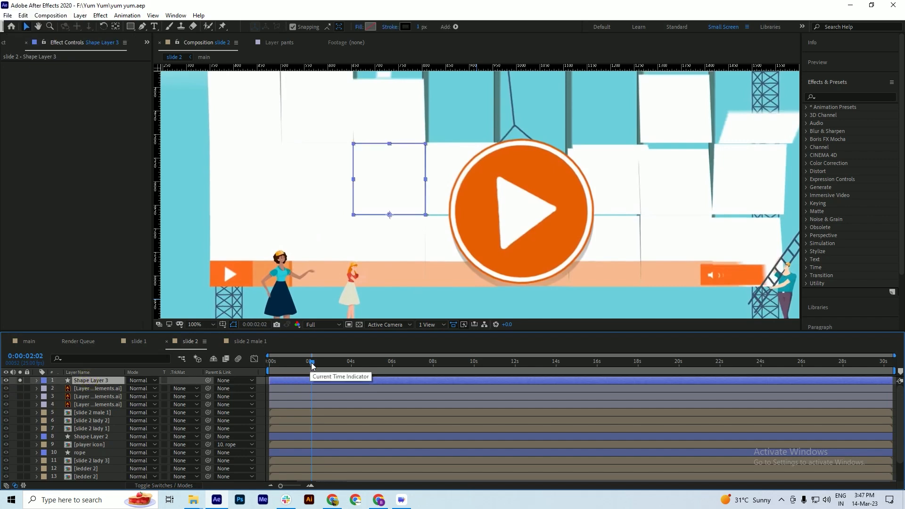
drag(311, 366, 291, 370)
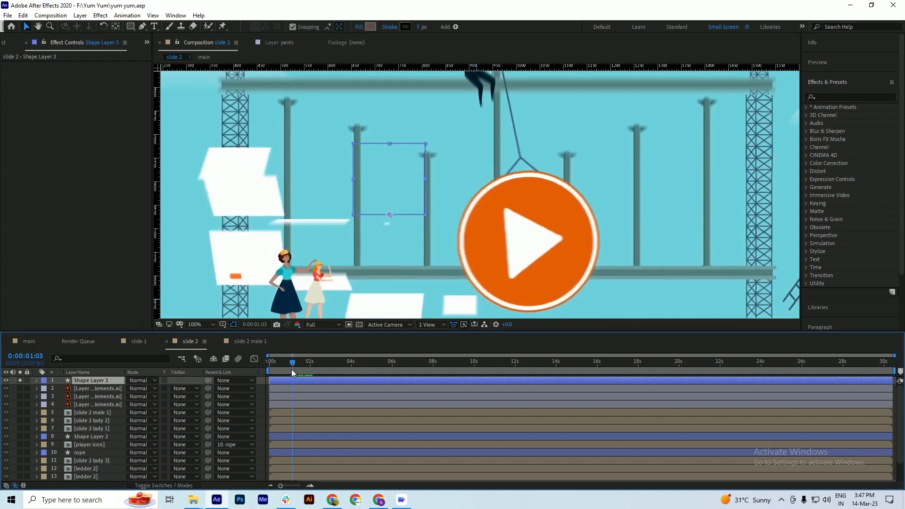
key(ctrl+s)
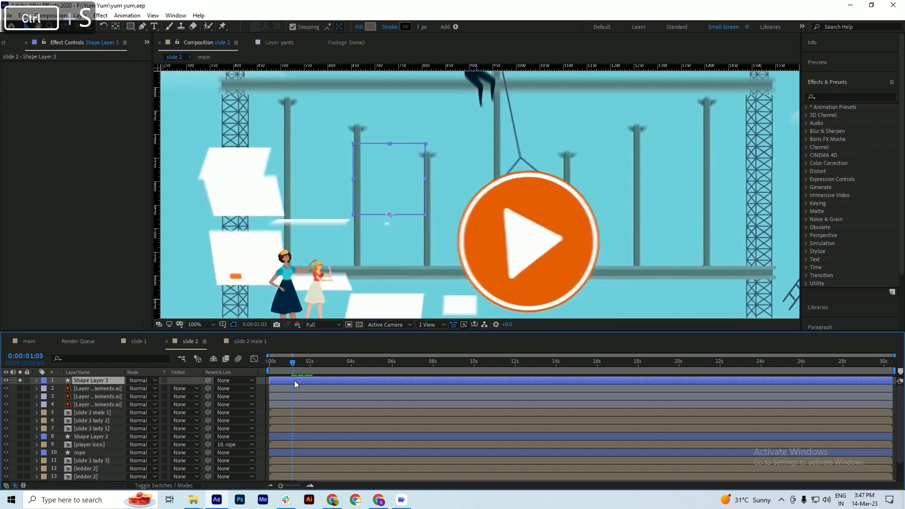
key(s)
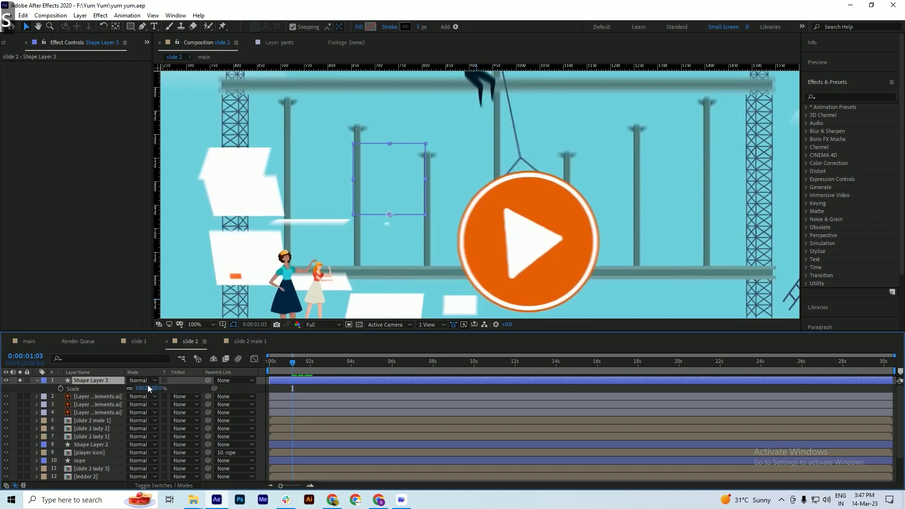
drag(145, 390, 142, 393)
key(ctrl+z)
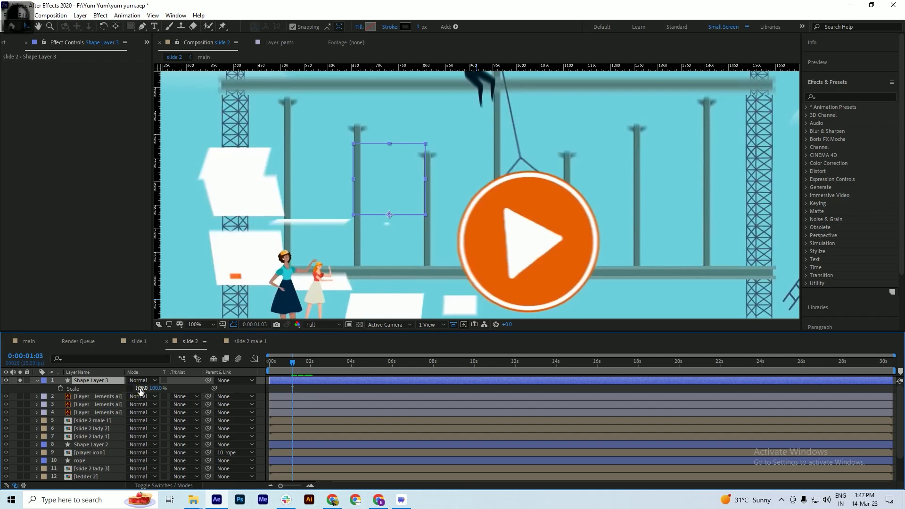
key(ctrl+z)
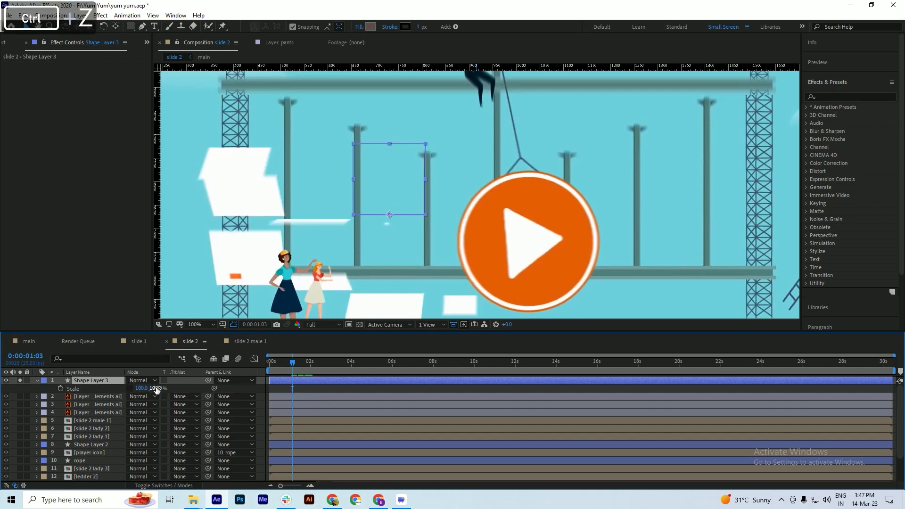
Set Shape Layer 3's Scale to 0.0, 0.0%, save, and turn on Scale keyframing at 0:00:01:03
drag(125, 401, 120, 402)
click(141, 384)
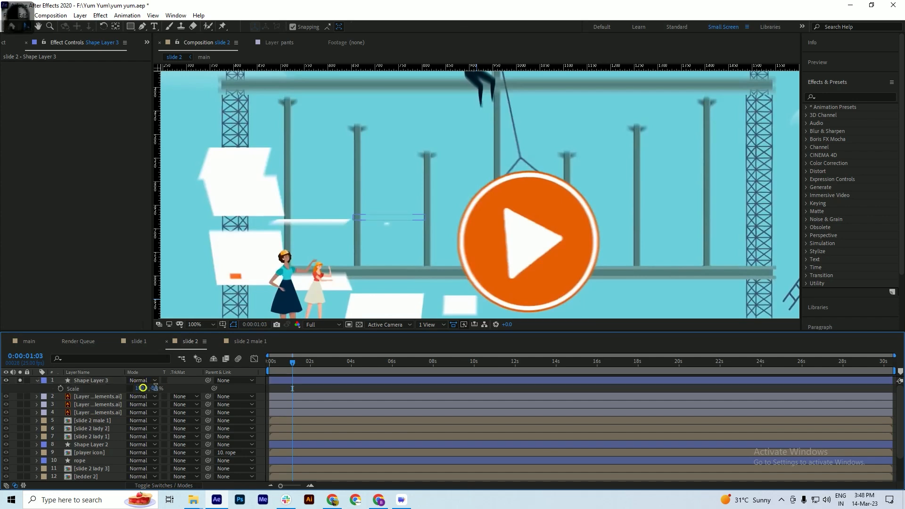
text(0)
key(Return)
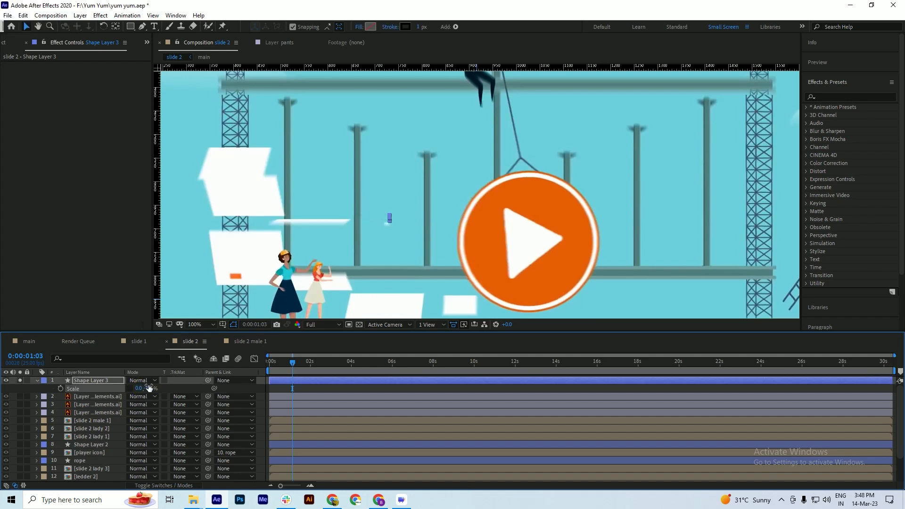
click(149, 387)
text(0)
key(Return)
key(ctrl+s)
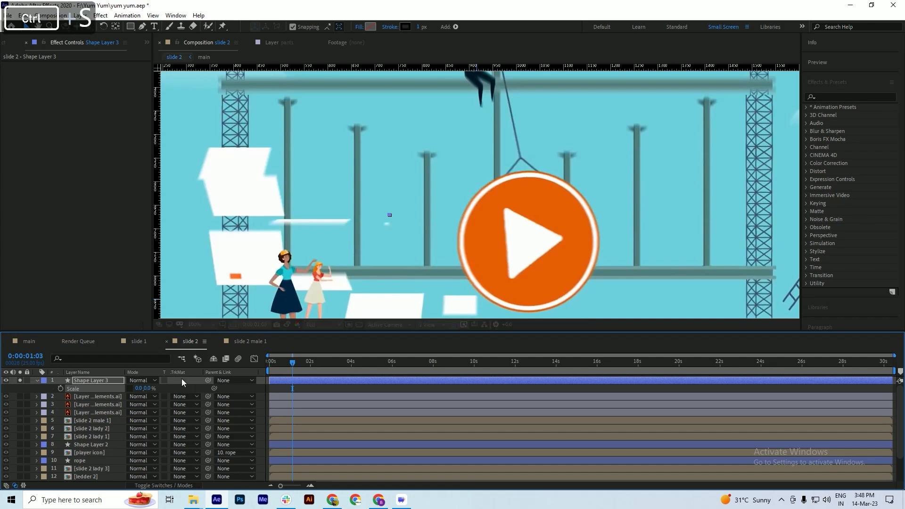
click(61, 389)
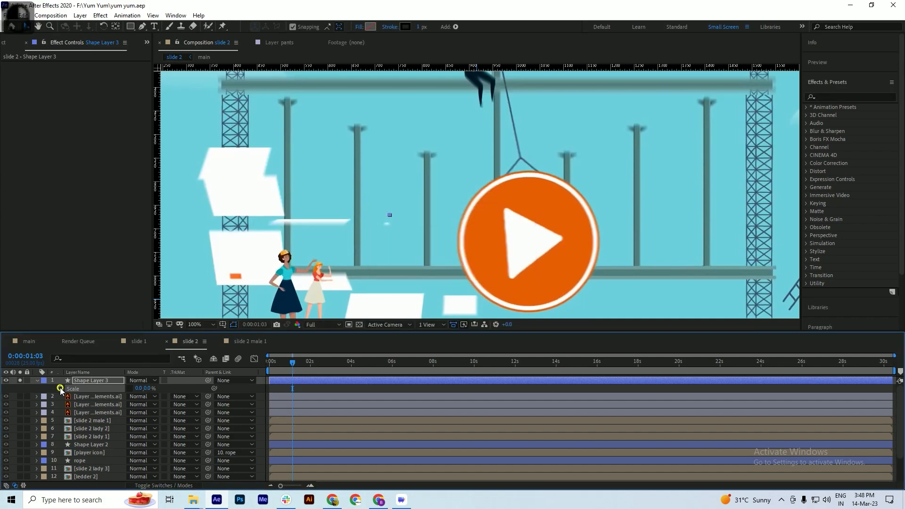
scroll(287, 369, up, 1)
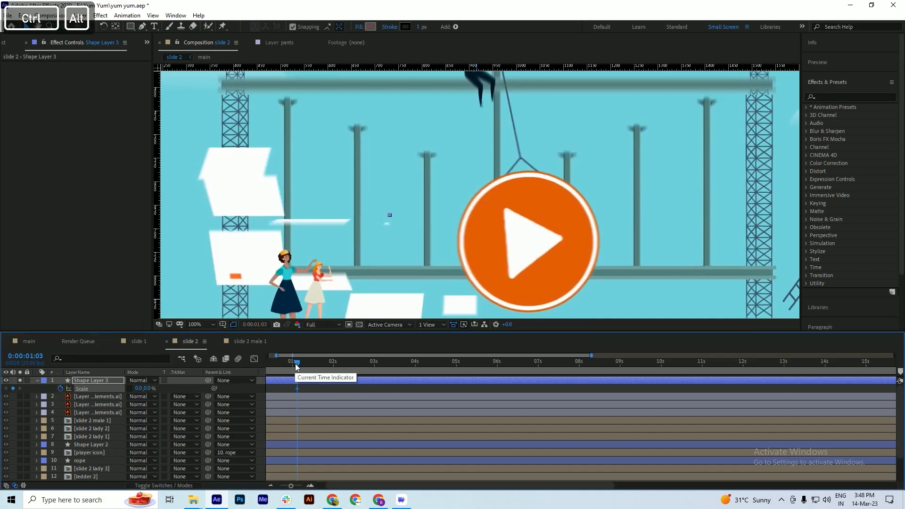
Add a Scale keyframe to Shape Layer 3 at 0:00:01:07 with 100% width and -32% height
drag(297, 367, 306, 370)
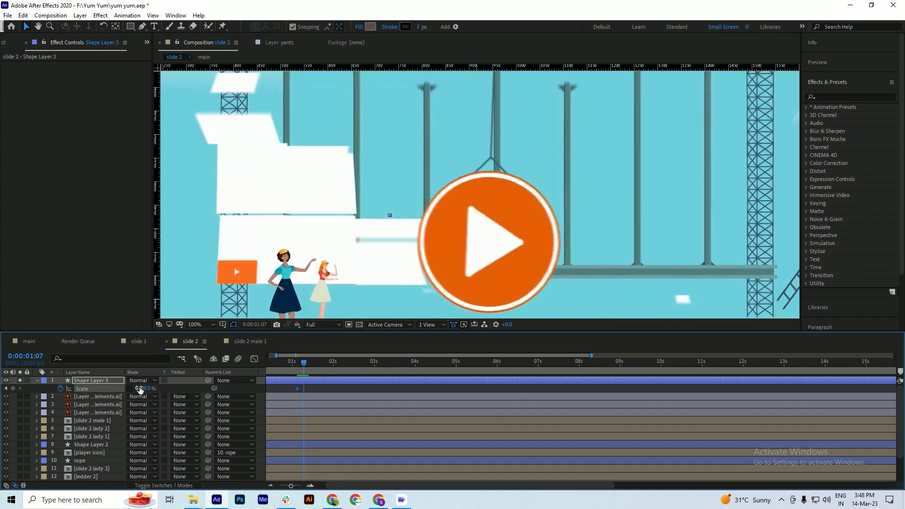
click(139, 389)
text(1)
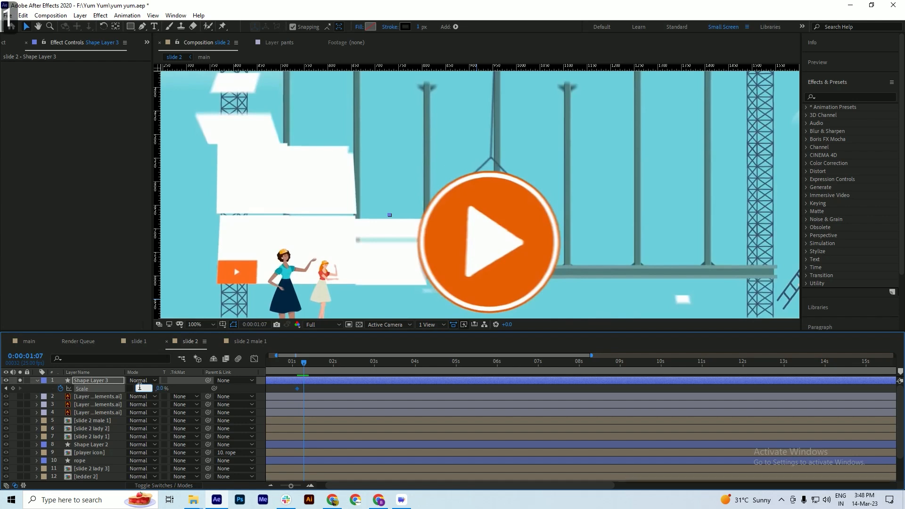
text(00)
key(Return)
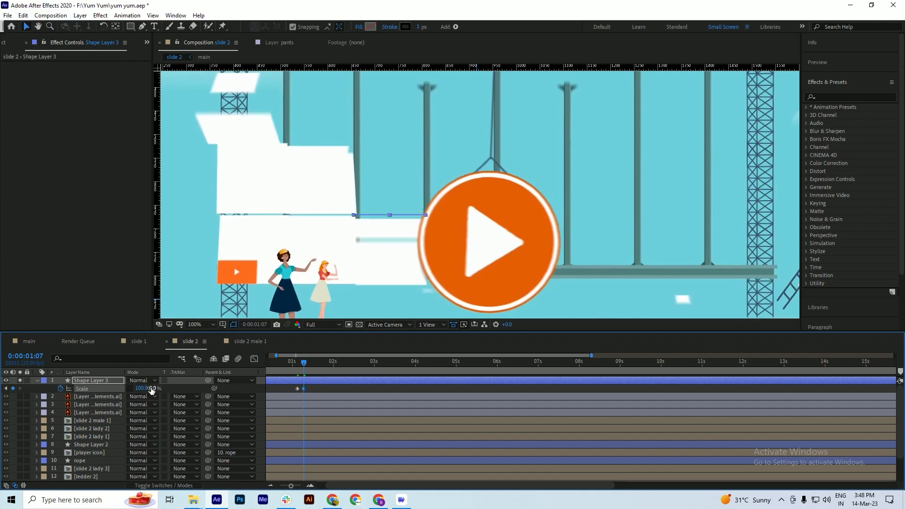
drag(151, 388, 141, 392)
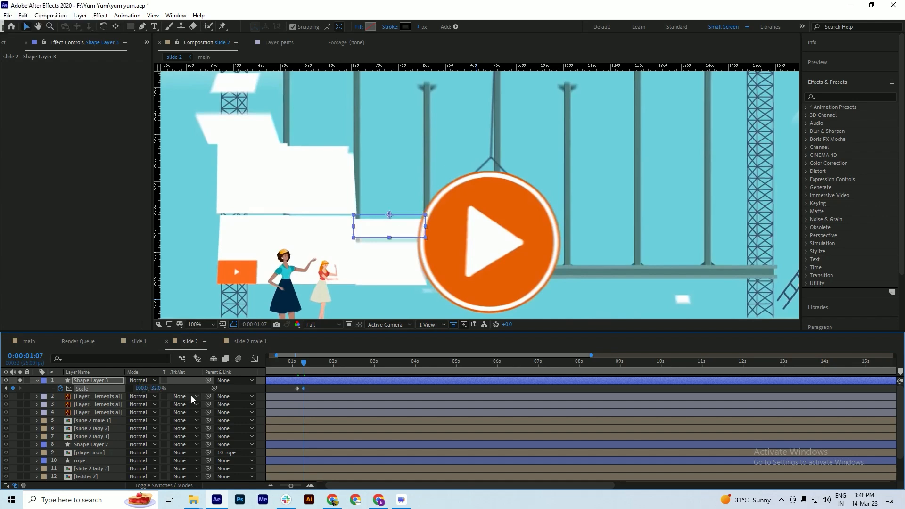
Add a Scale keyframe to Shape Layer 3 at 0:00:01:15 with 97% height, save, and scrub back through the motion
drag(304, 362, 320, 380)
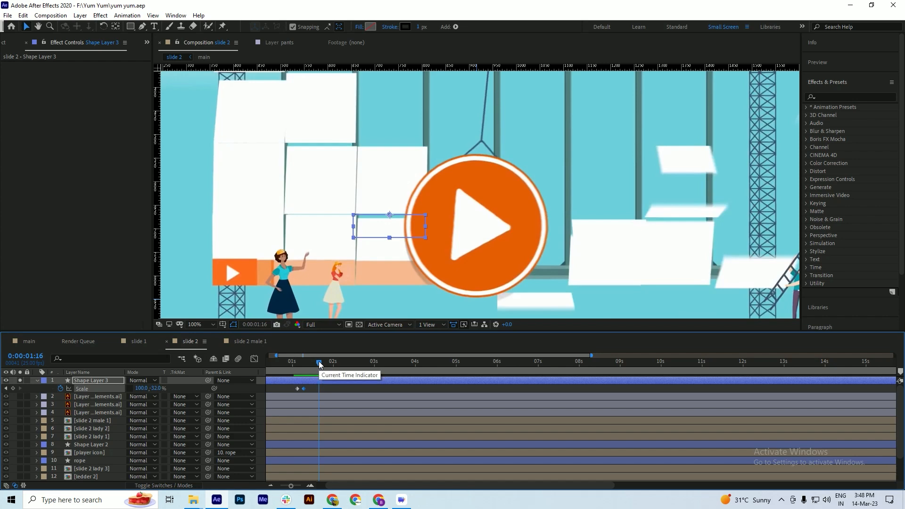
mouse_move(319, 364)
mouse_down()
mouse_move(330, 364)
mouse_move(318, 370)
mouse_up()
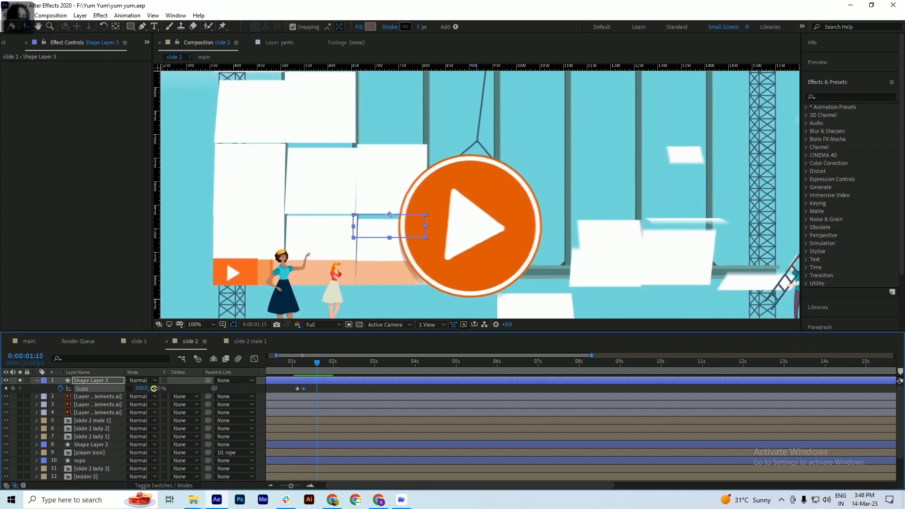
drag(153, 389, 209, 382)
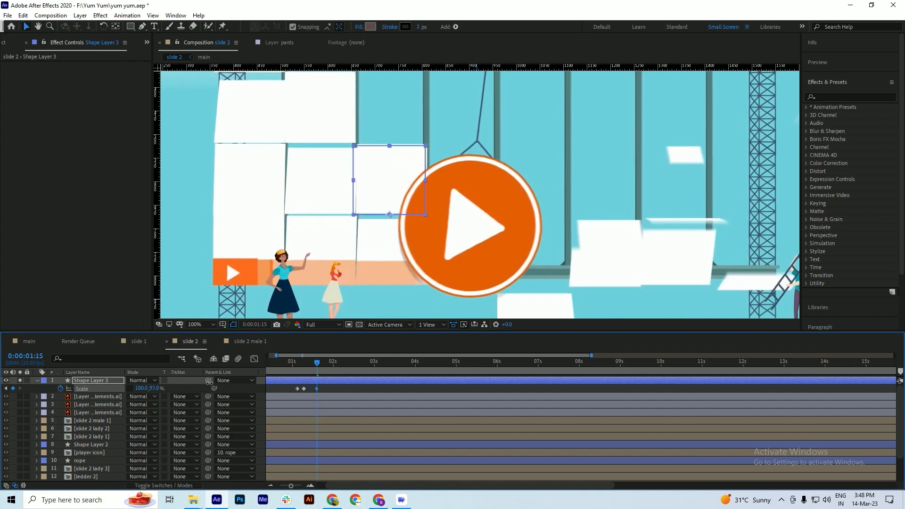
key(ctrl+s)
drag(315, 367, 310, 371)
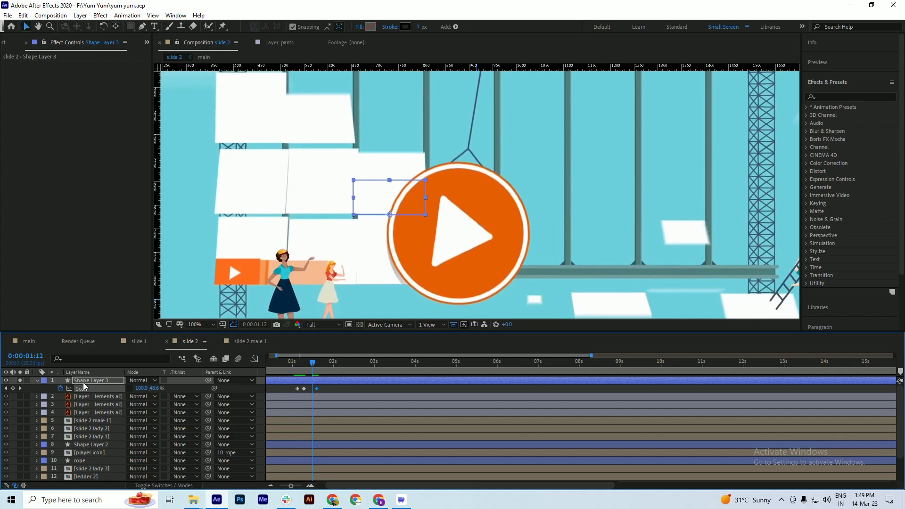
Make Shape Layer 3 a 3D layer and remove all its Scale keyframes
key(F4)
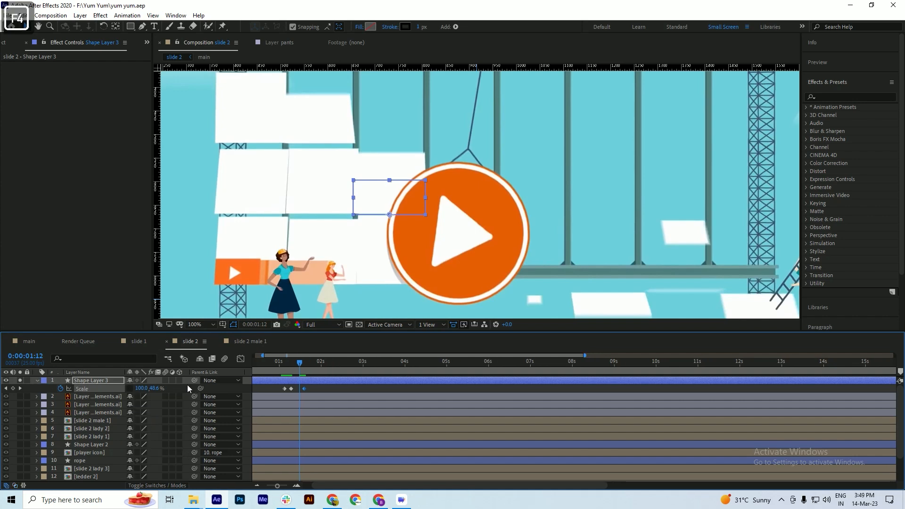
click(179, 380)
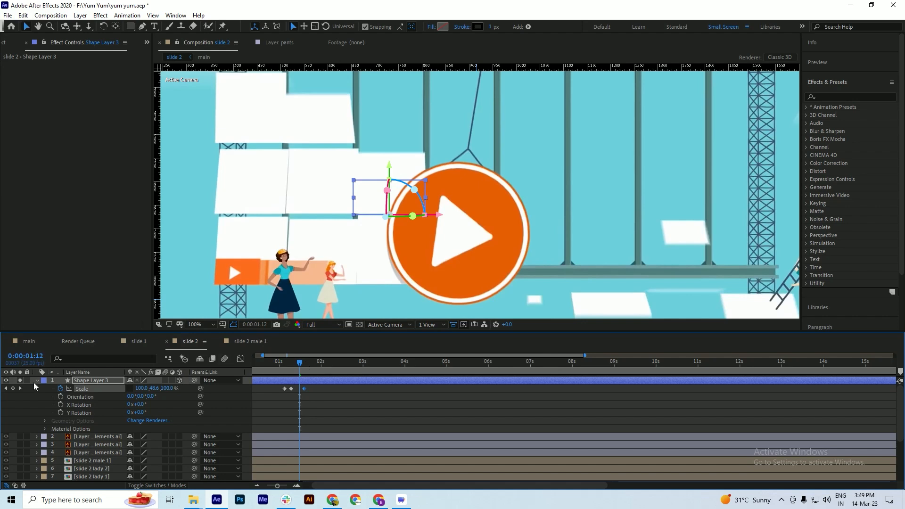
click(61, 388)
Set Shape Layer 3's vertical scale to 100% and save the project
drag(305, 369, 283, 372)
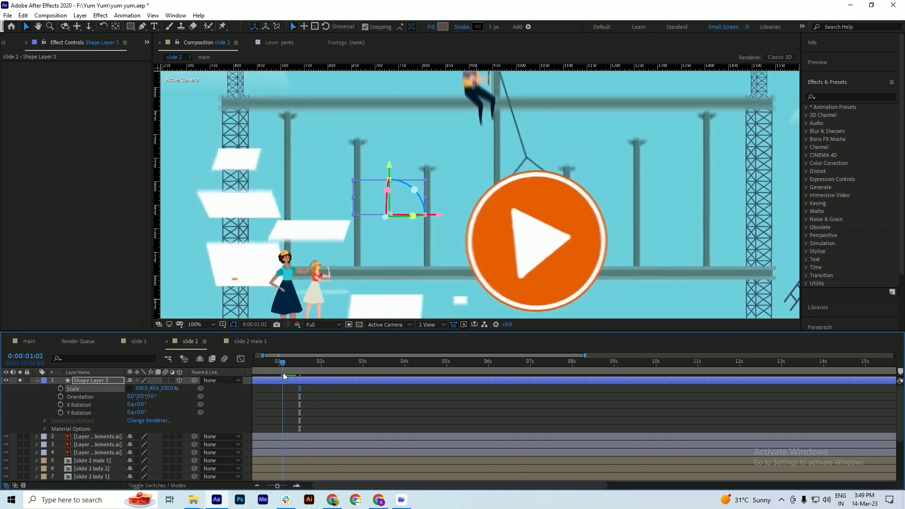
click(287, 381)
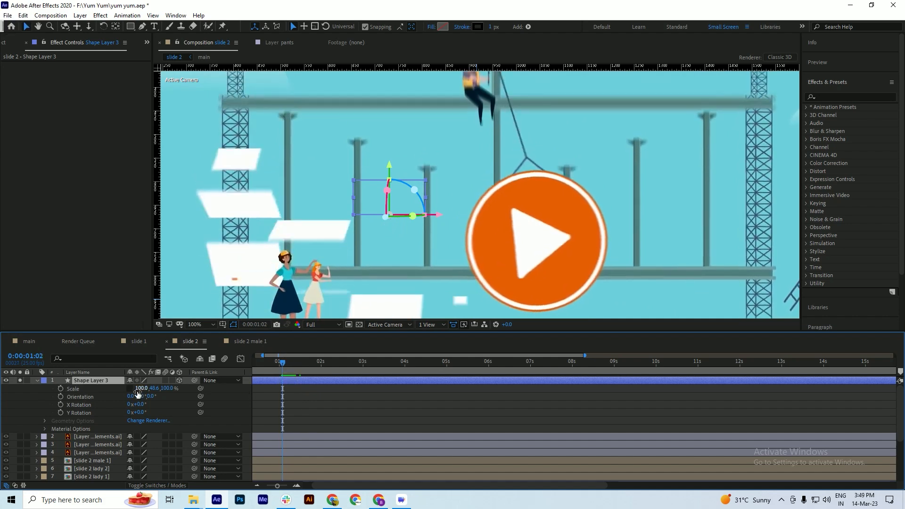
click(154, 389)
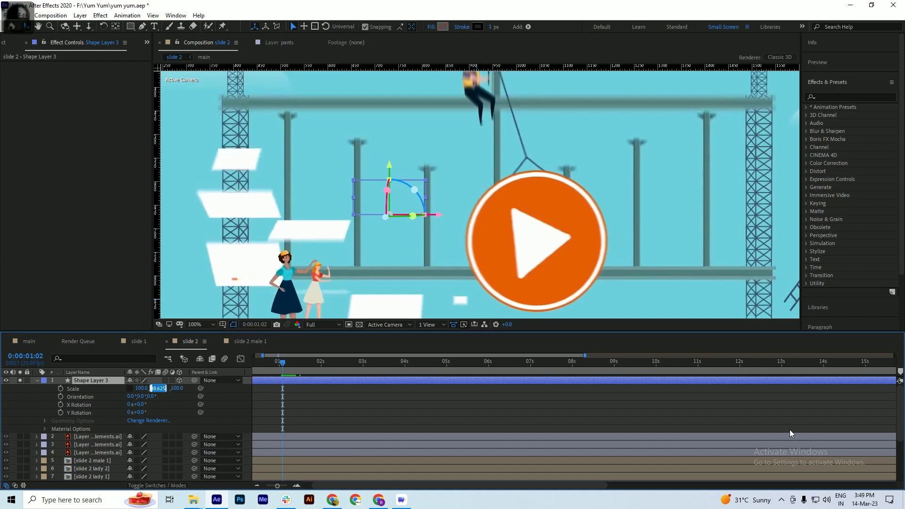
text(100)
key(Return)
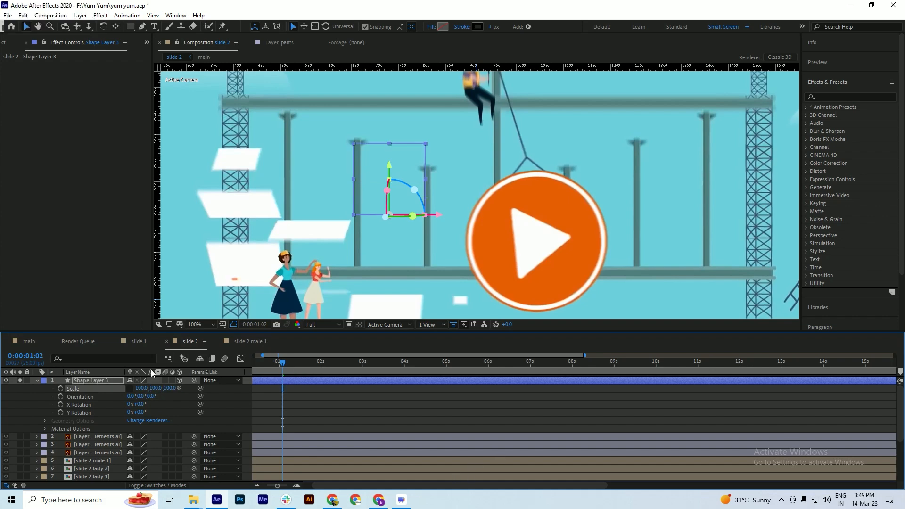
key(ctrl+s)
Move the current time to 0:00:01:06, set Shape Layer 3's X orientation to 118°, and save
drag(282, 364, 290, 369)
key(ctrl+s)
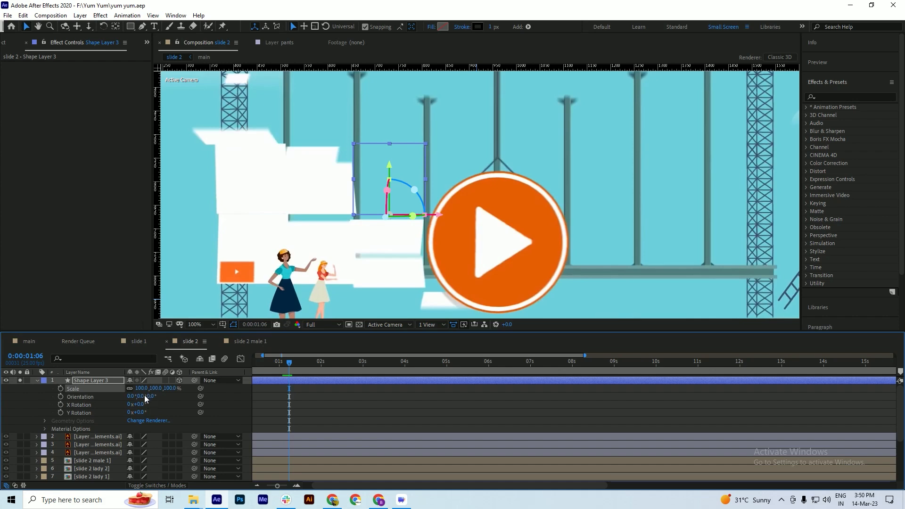
drag(135, 396, 187, 397)
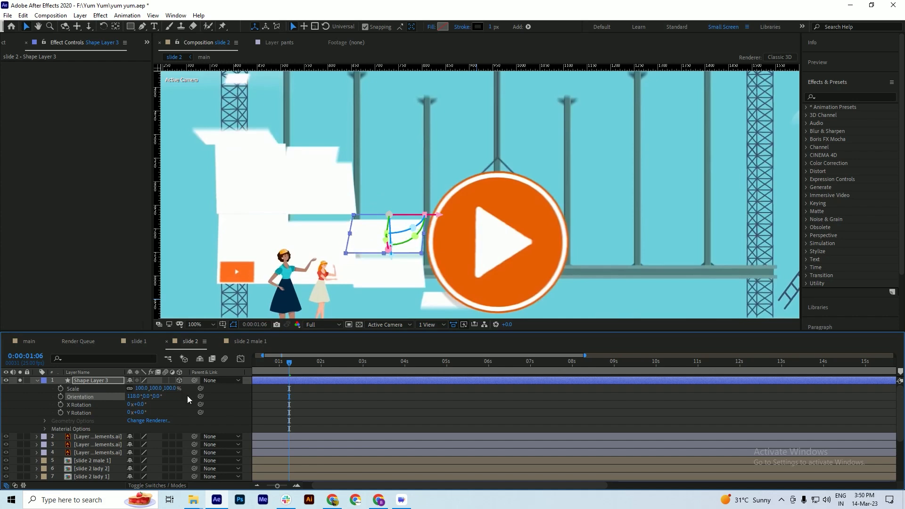
key(ctrl+s)
Turn on Scale keyframing at 0:00:01:06 and add another Scale keyframe at 0:00:01:02
click(61, 388)
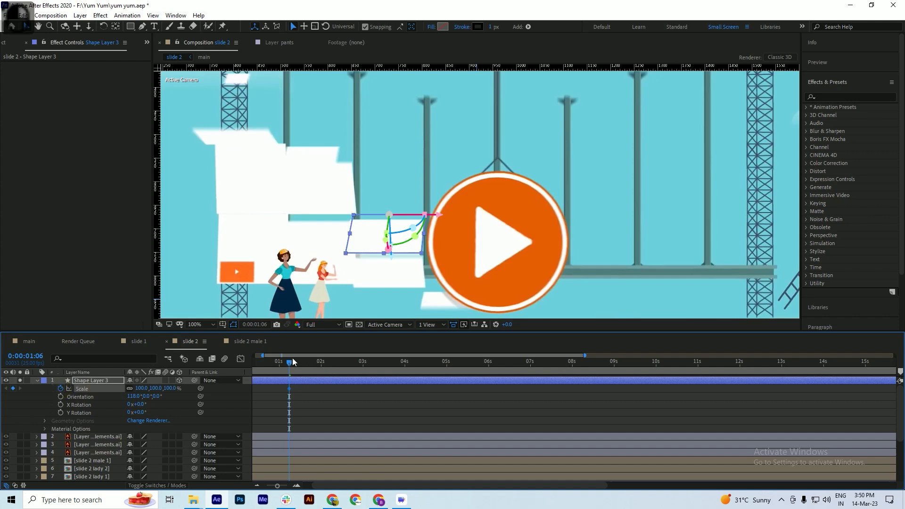
drag(289, 362, 281, 367)
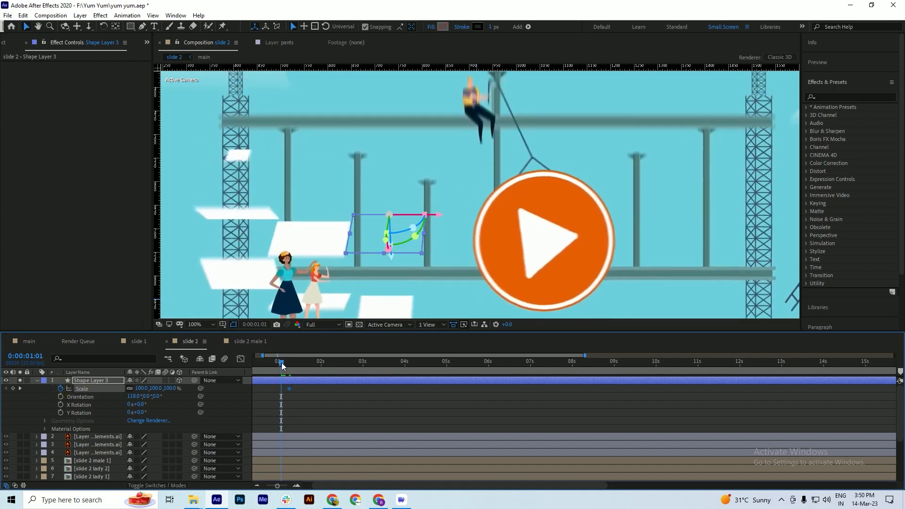
click(283, 363)
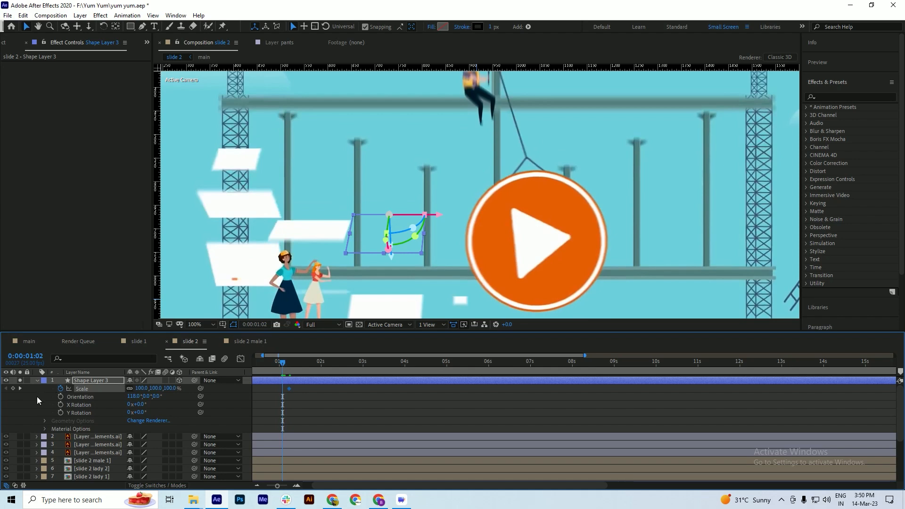
click(14, 389)
Try resetting the X orientation to 0° at 0:00:01:14 without keyframing, then undo the change
drag(283, 364, 304, 372)
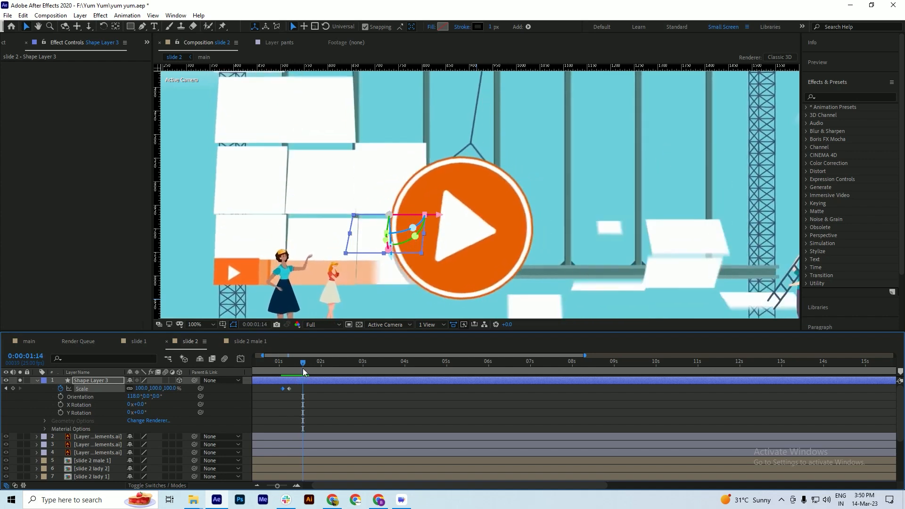
click(130, 397)
text(0)
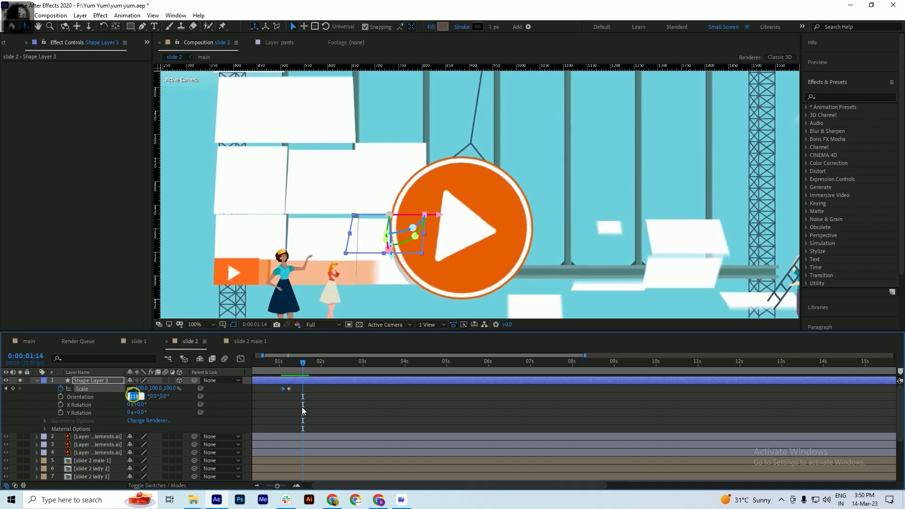
key(Return)
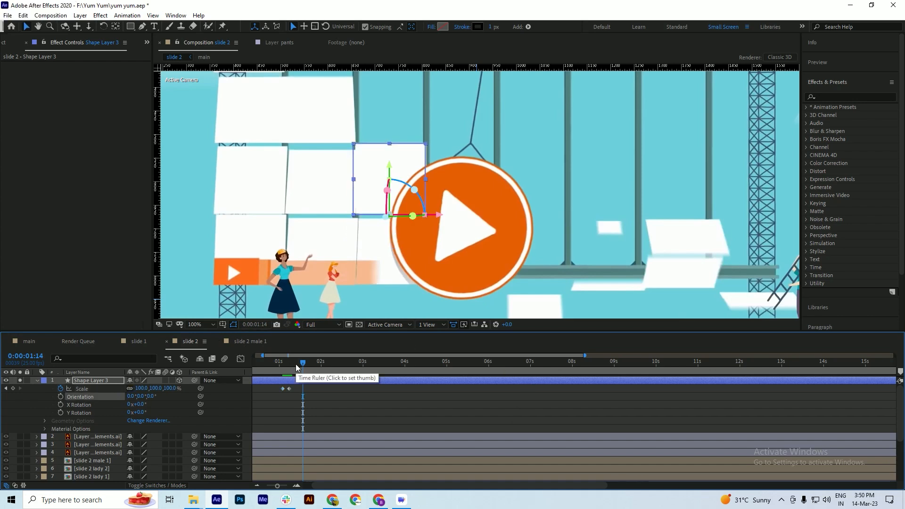
key(ctrl+z)
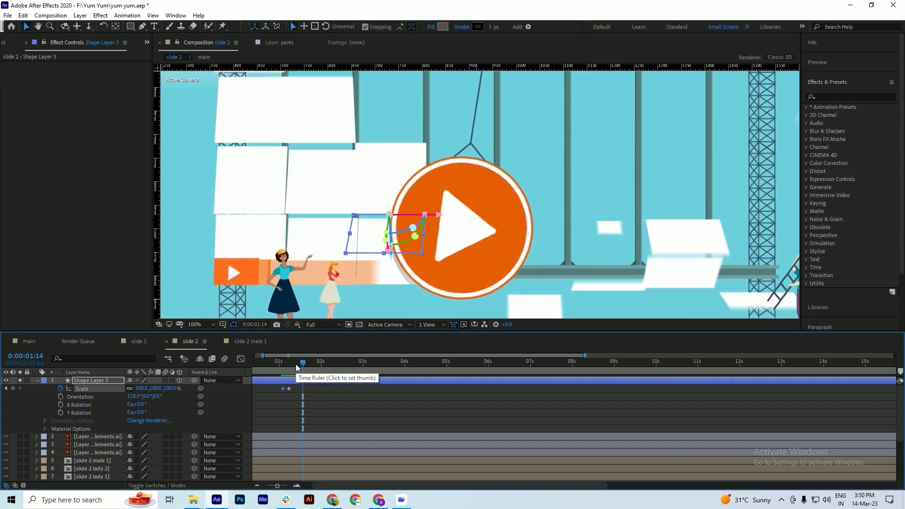
Turn on Orientation keyframing at 0:00:01:06 and set the X orientation to 0° at 0:00:01:13
drag(296, 364, 289, 366)
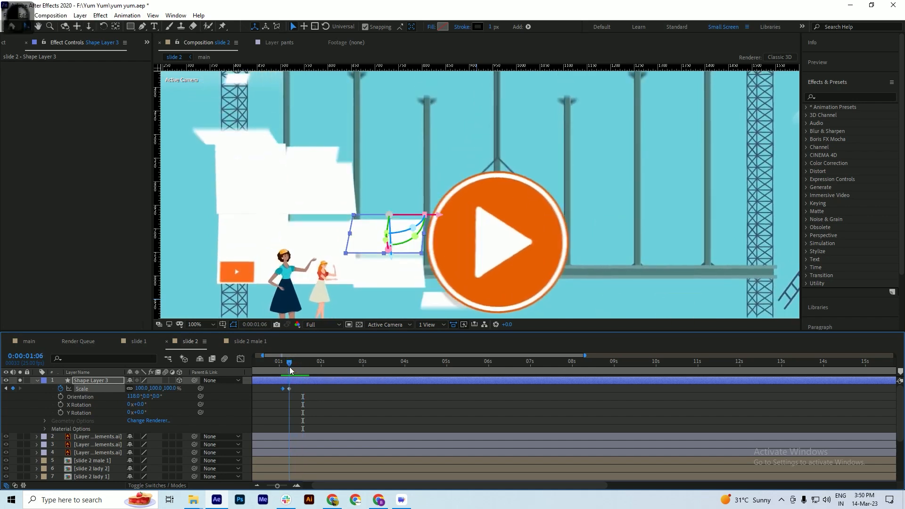
click(60, 397)
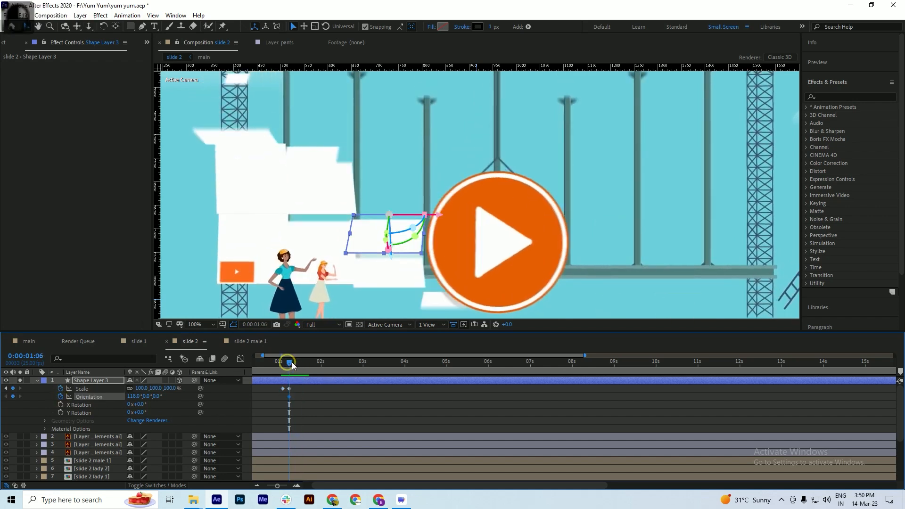
drag(292, 365, 301, 367)
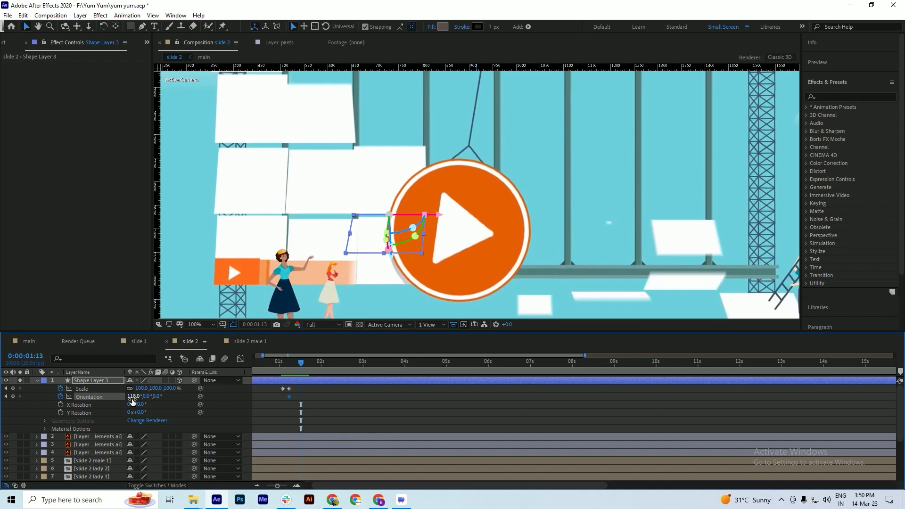
click(134, 398)
text(0)
key(Return)
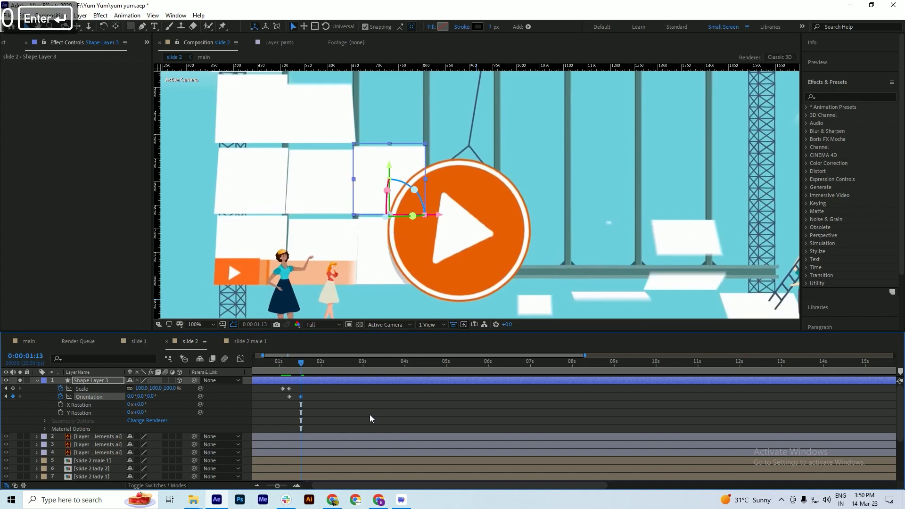
Preview the rotation, return to the 0:00:01:02 keyframe, and set Shape Layer 3's Scale there to 0% on all axes
key(space)
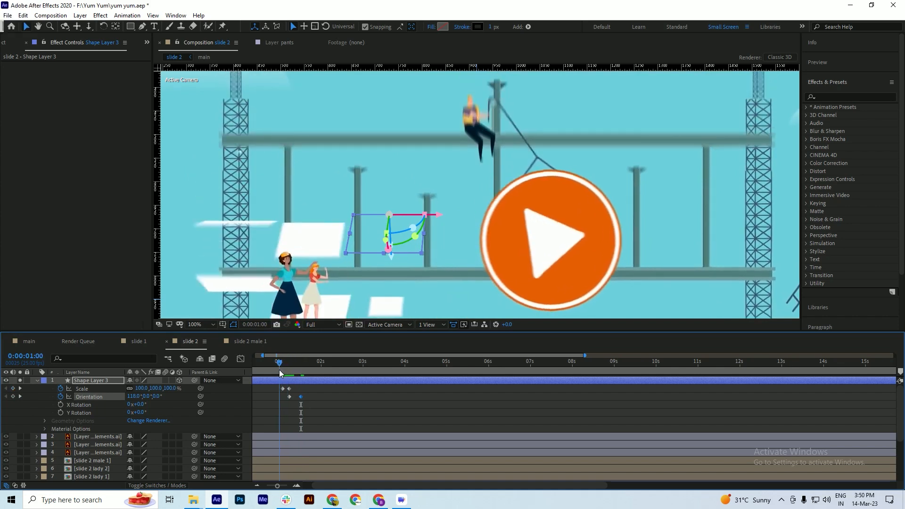
drag(310, 367, 283, 373)
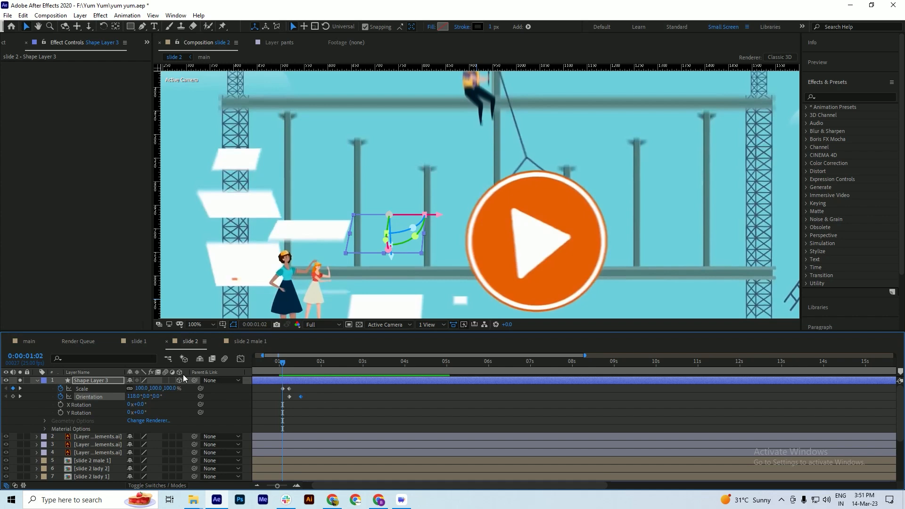
text(0)
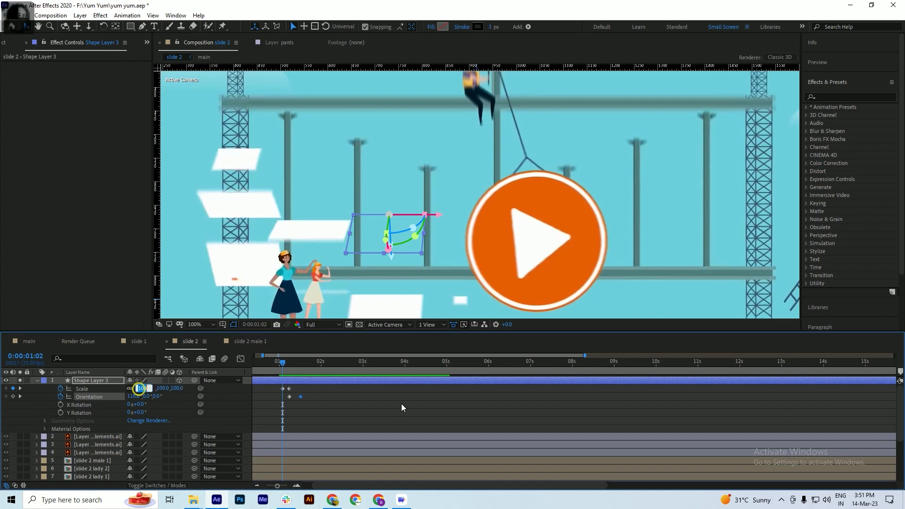
key(Return)
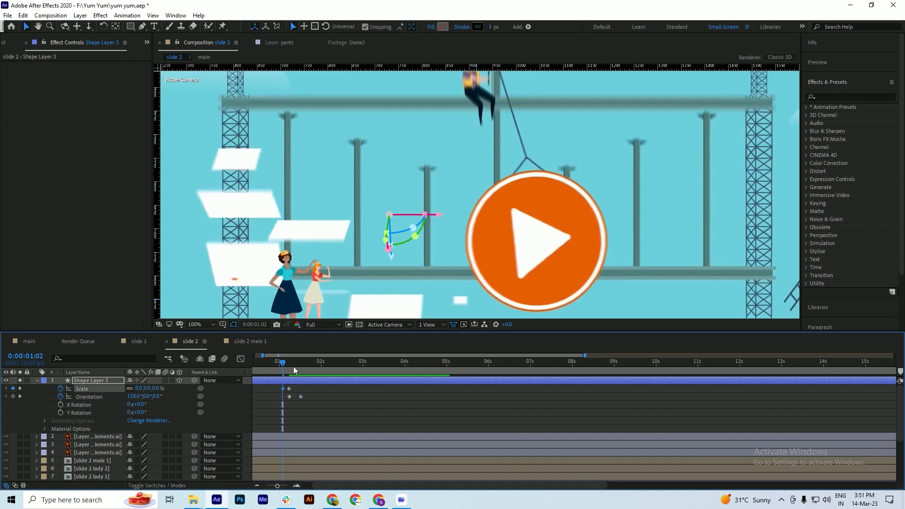
Scrub and play back the rectangle's scale-up and flip animation, then save the project
drag(282, 363, 315, 373)
key(space)
key(space)
key(ctrl+s)
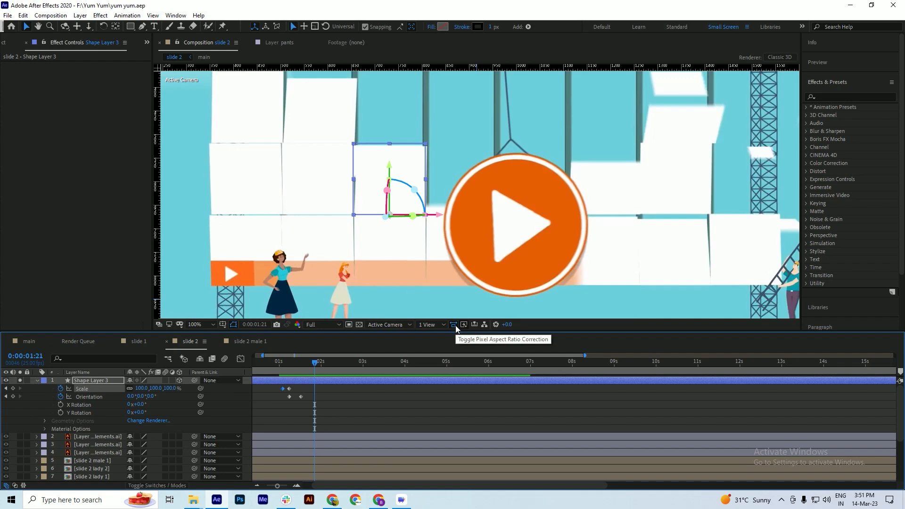
Switch to the browser and copy the full Inertial Bounce v1.2 expression from the Top Five AE Expressions page
key(alt+Tab)
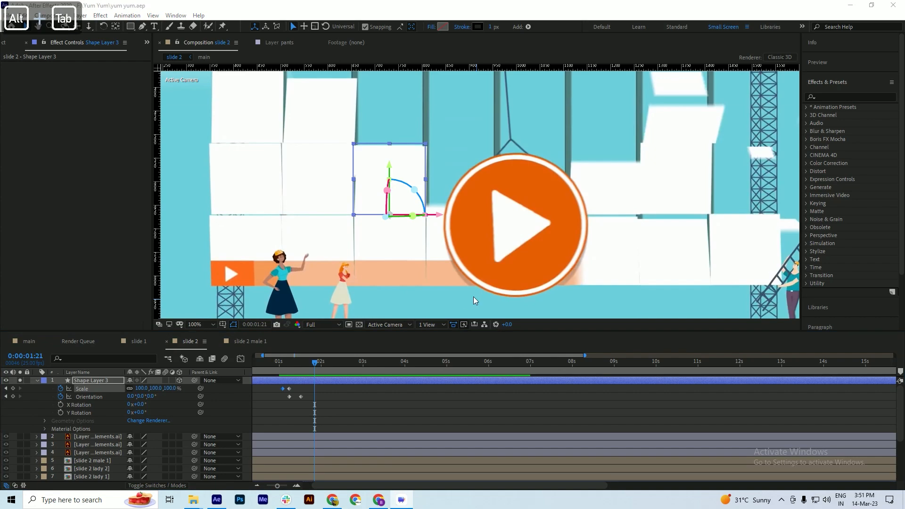
key(alt+Tab)
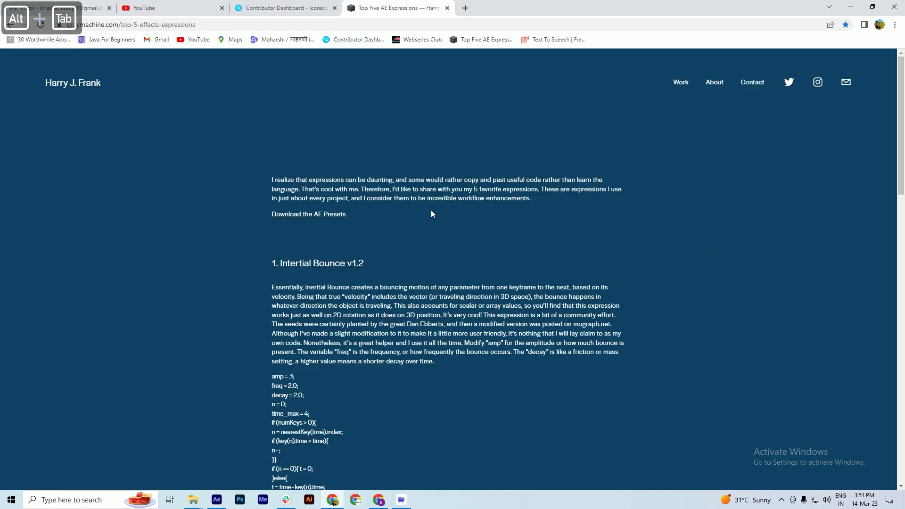
scroll(304, 190, down, 4)
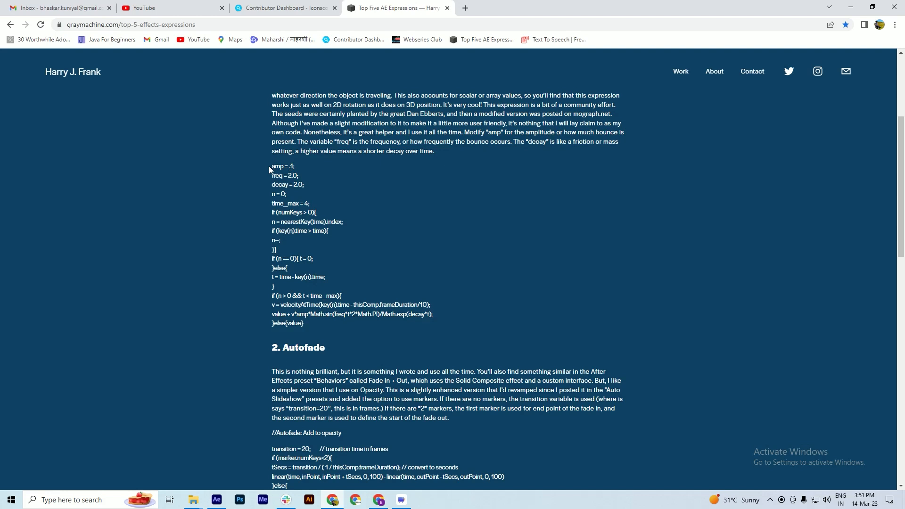
drag(271, 166, 327, 319)
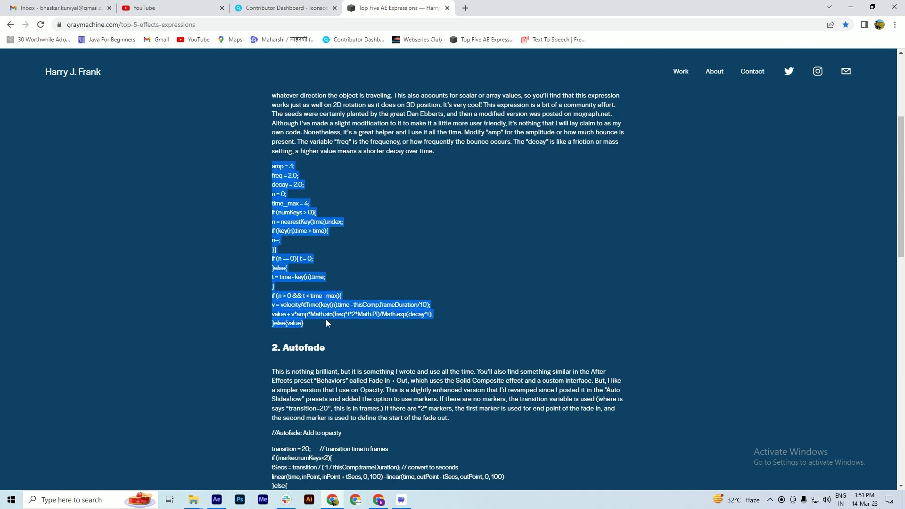
key(ctrl+c)
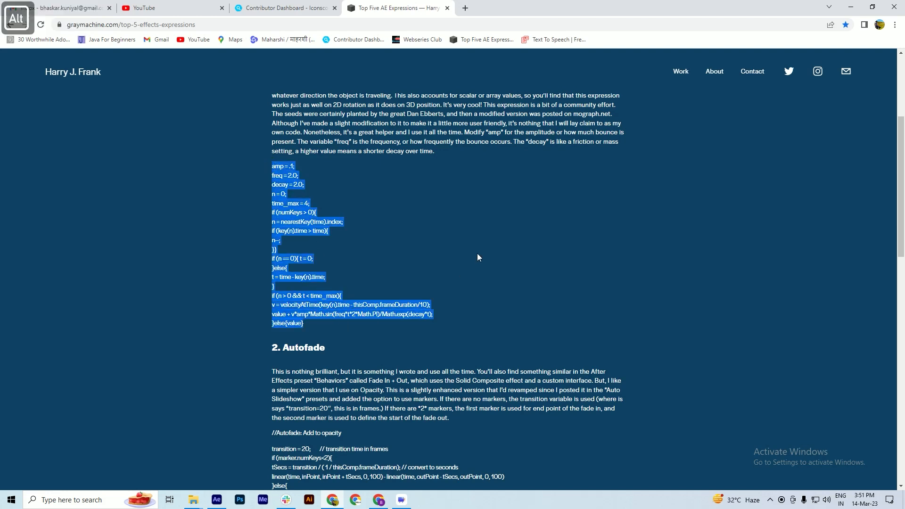
Switch back to After Effects and try applying the copied Inertial Bounce expression to Shape Layer 3's Orientation
key(alt+Tab)
key(alt+Tab)
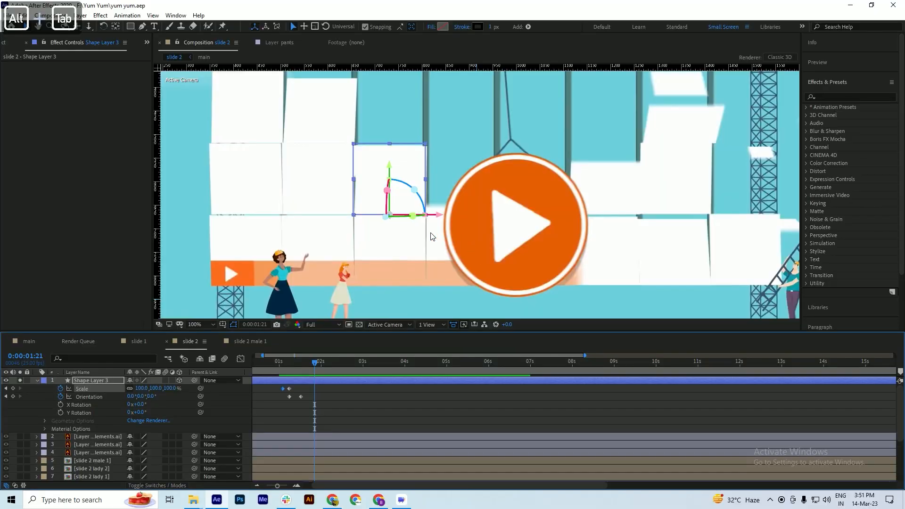
alt+click(60, 396)
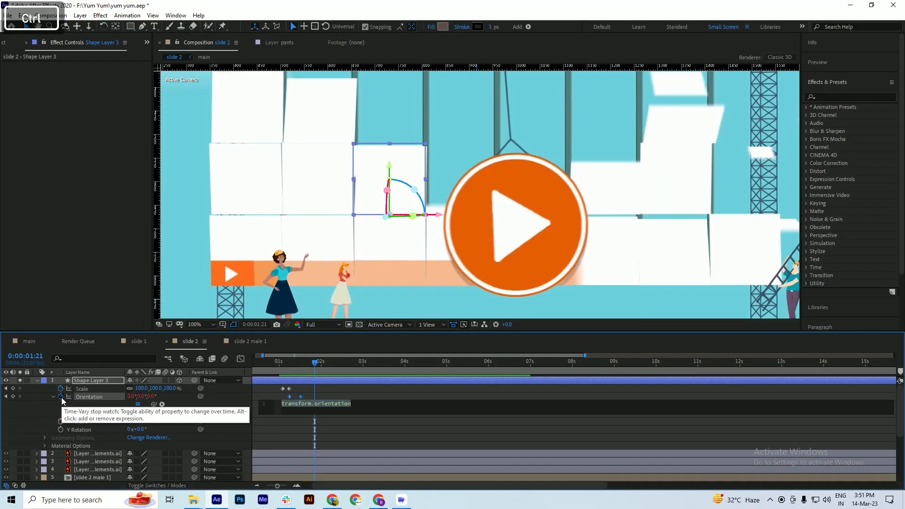
key(ctrl+v)
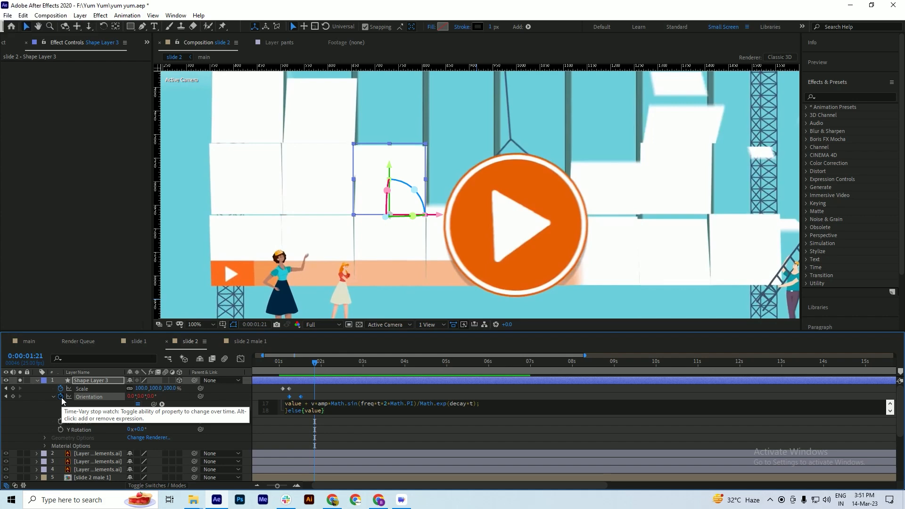
key(KP_Enter)
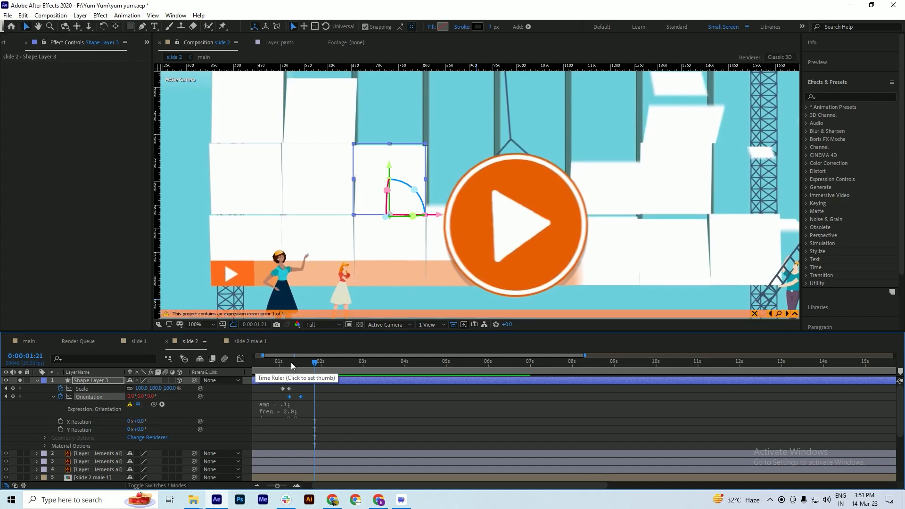
Play back and scrub the rectangle's flip from about 0:00:01:02 to check whether the Orientation expression produces a bounce
drag(292, 365, 282, 366)
key(space)
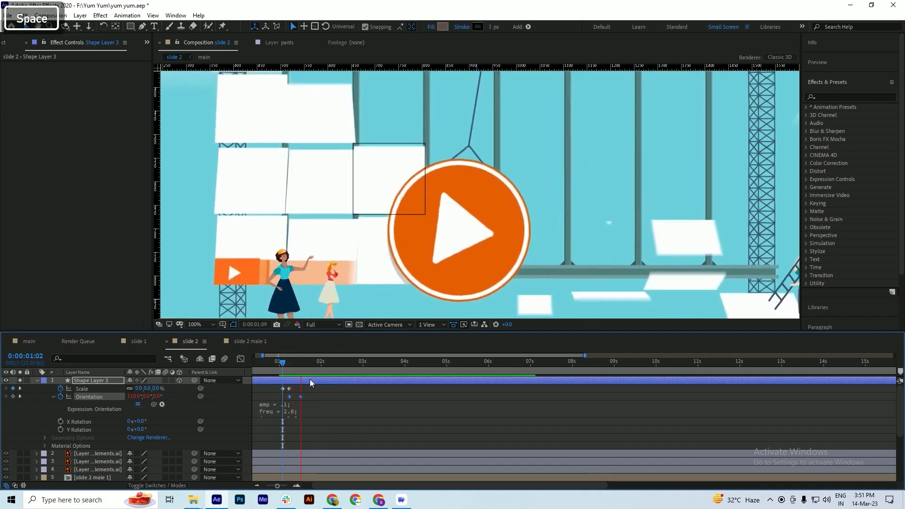
key(space)
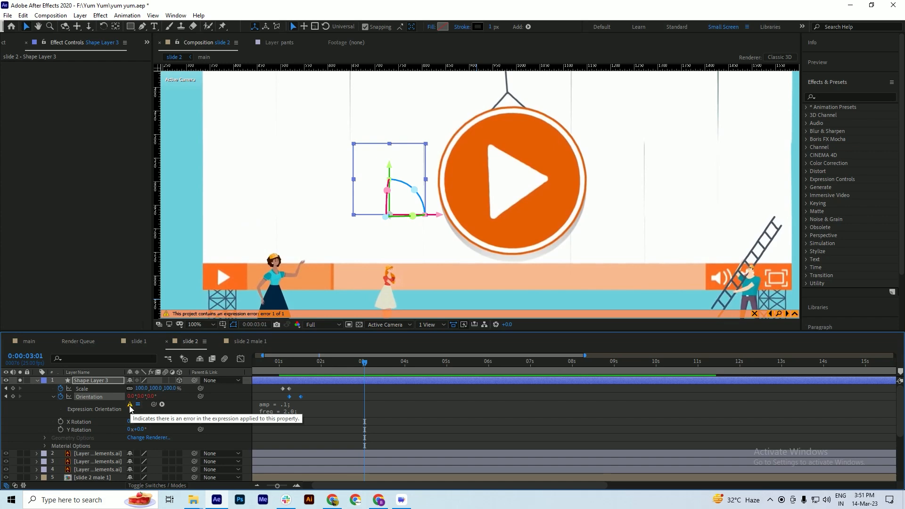
drag(337, 373, 285, 372)
key(space)
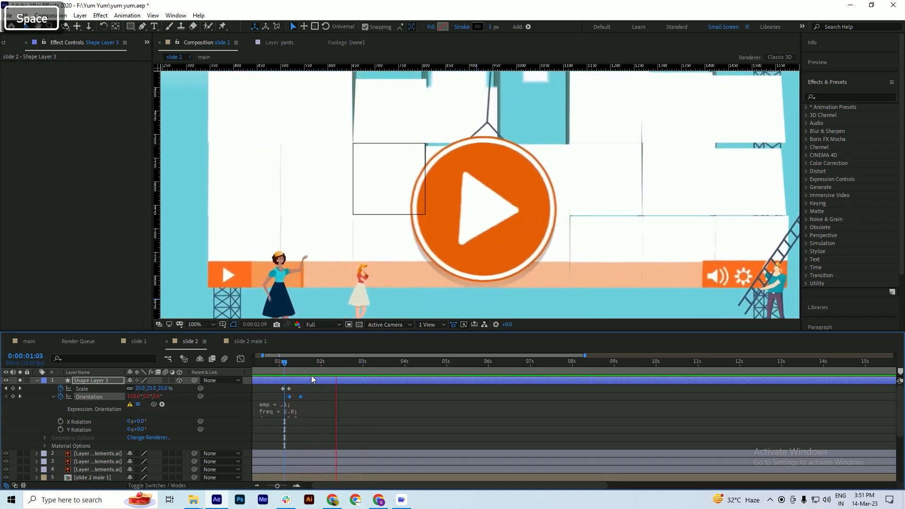
click(285, 368)
drag(289, 369, 297, 371)
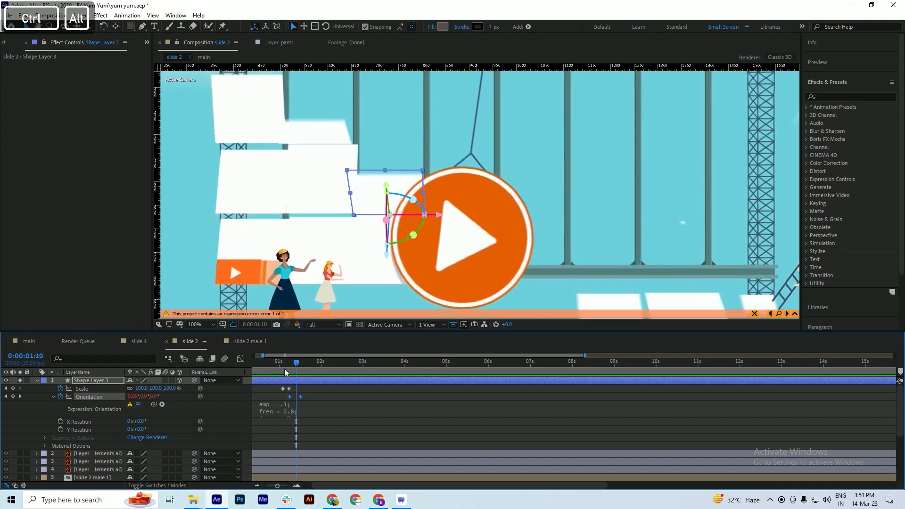
scroll(284, 370, up, 2)
drag(304, 367, 321, 379)
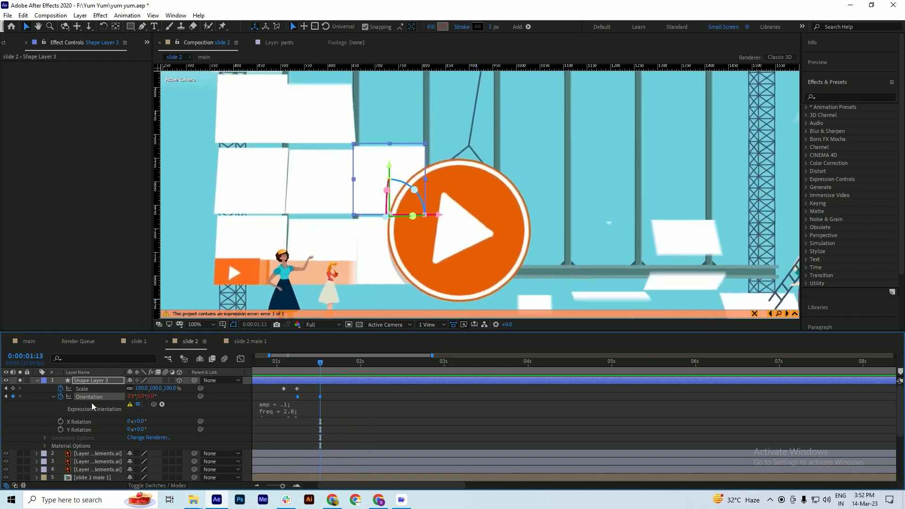
Remove the bounce expression from Shape Layer 3's Orientation and deselect the layer
click(316, 414)
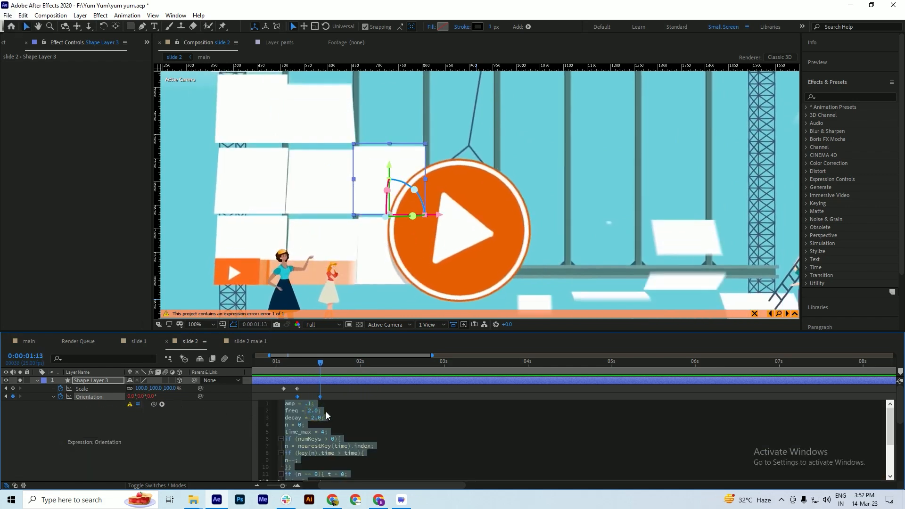
key(BackSpace)
click(165, 447)
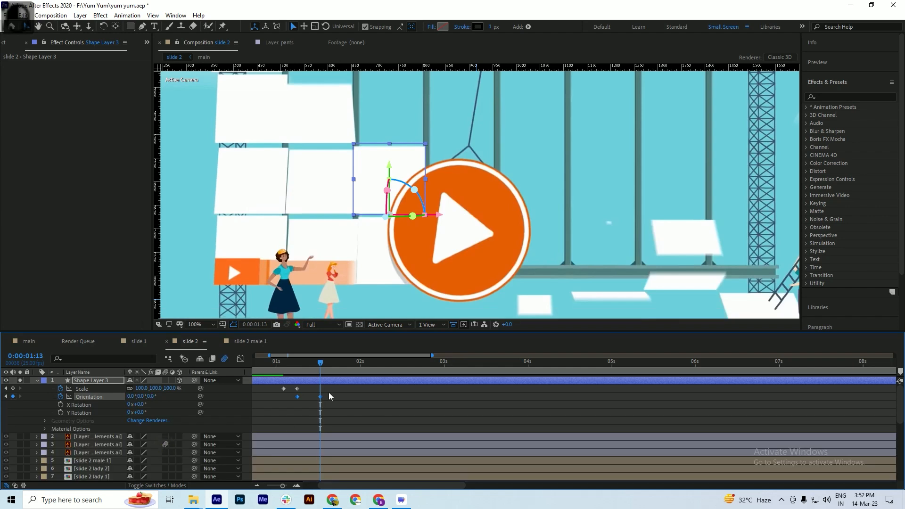
click(323, 388)
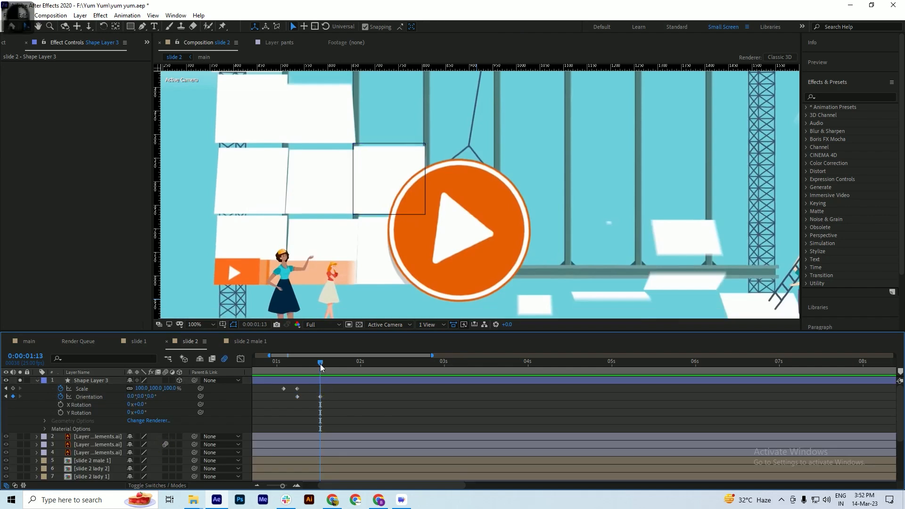
Set Shape Layer 3's X orientation to 331.9° at the 0:00:01:13 keyframe and save the project
scroll(319, 386, up, 3)
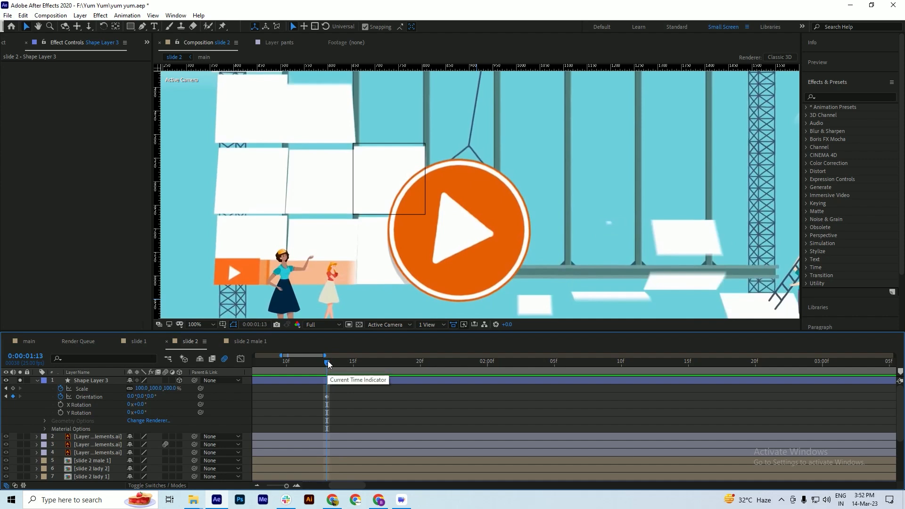
scroll(452, 385, down, 2)
scroll(377, 375, up, 1)
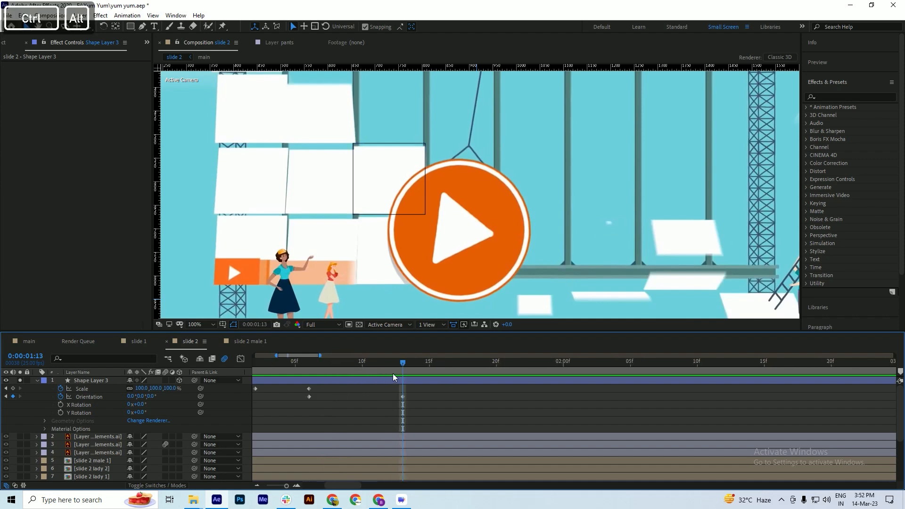
drag(400, 365, 401, 393)
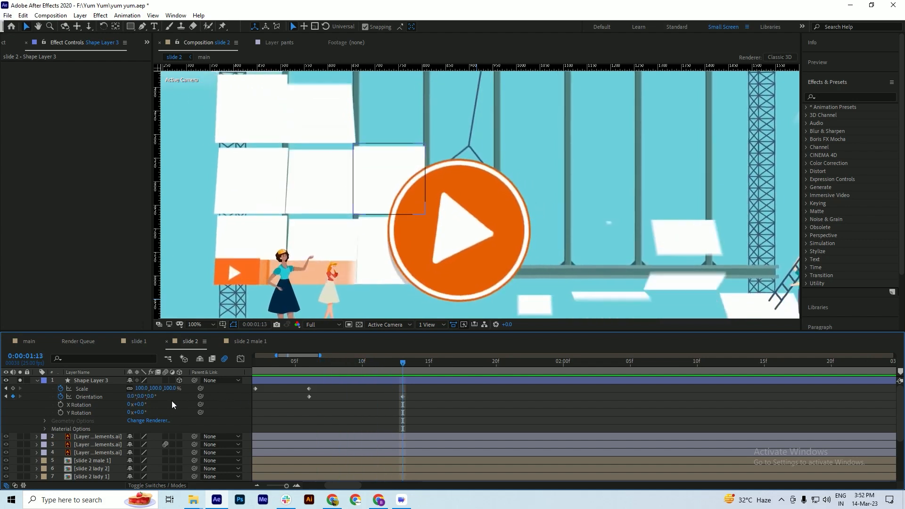
drag(133, 396, 10, 406)
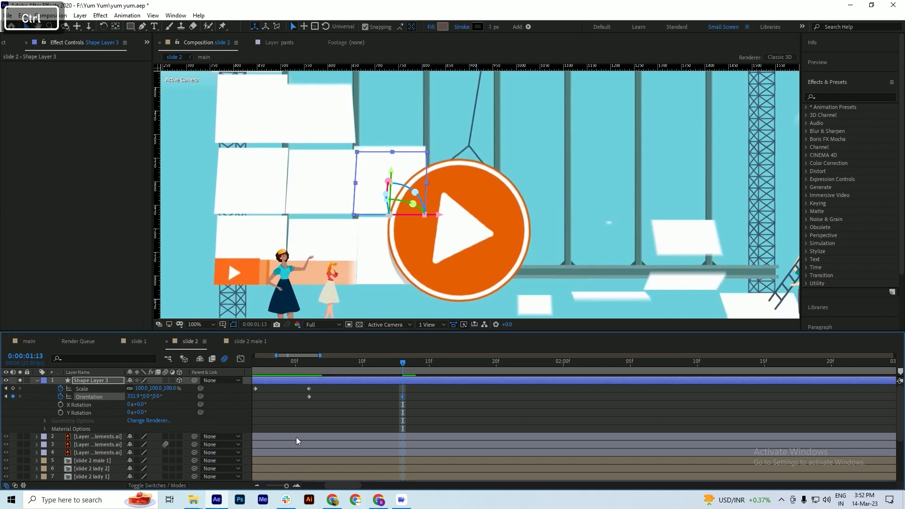
key(ctrl+s)
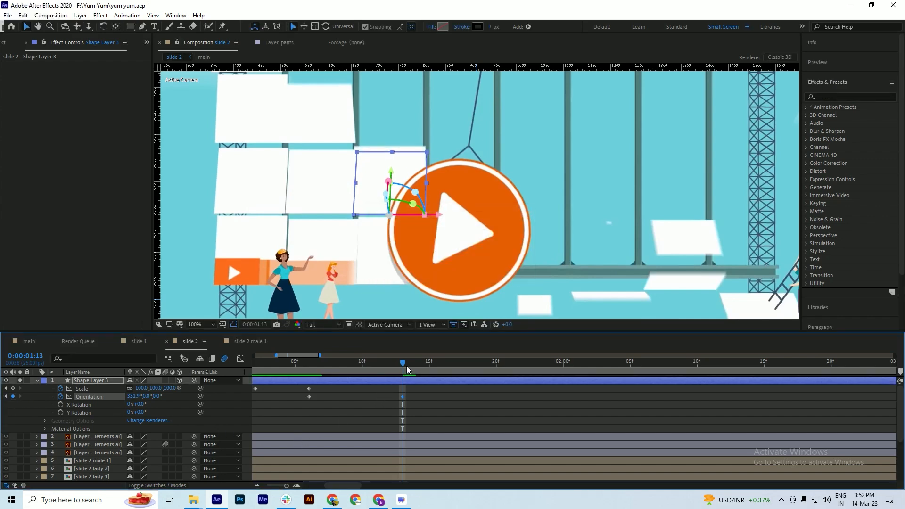
Add an Orientation keyframe at 0:00:01:22 with the X orientation at 23.9°, and save the project
key(Page_Down)
key(Page_Down)
scroll(389, 377, down, 3)
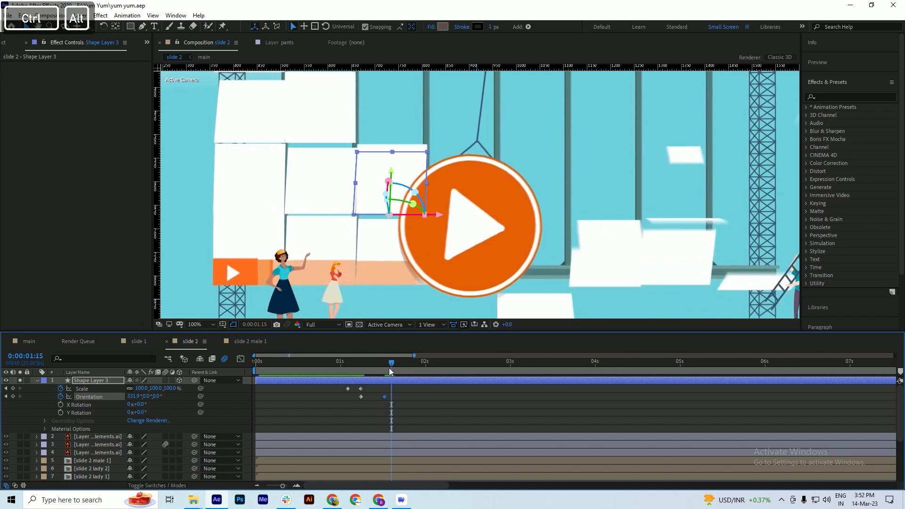
click(391, 371)
drag(391, 372, 416, 372)
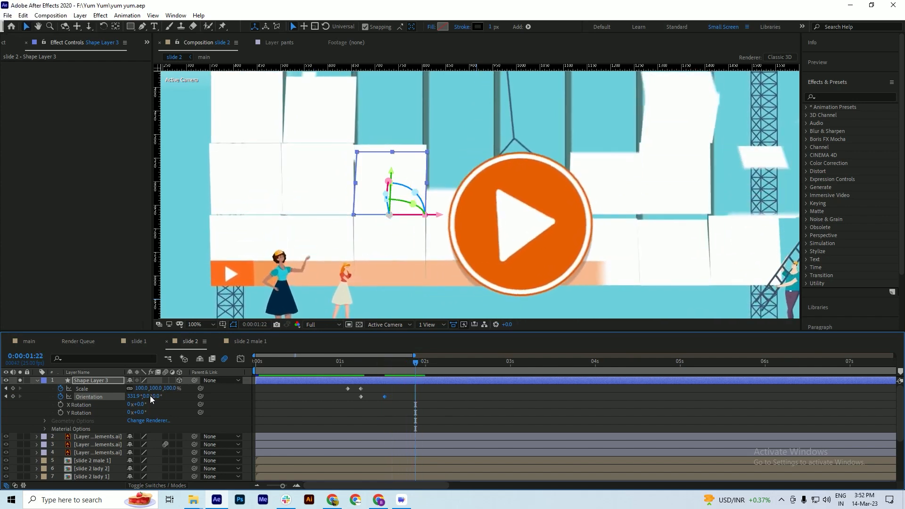
drag(137, 398, 156, 396)
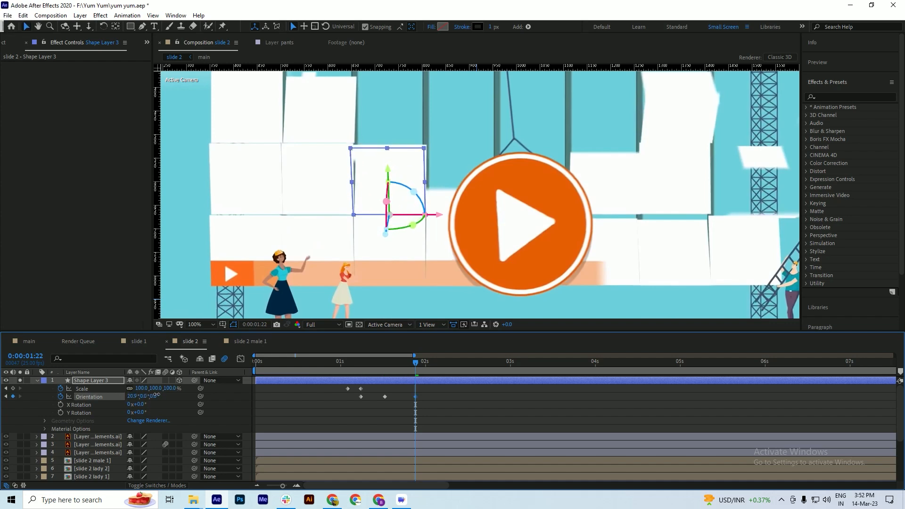
key(ctrl+s)
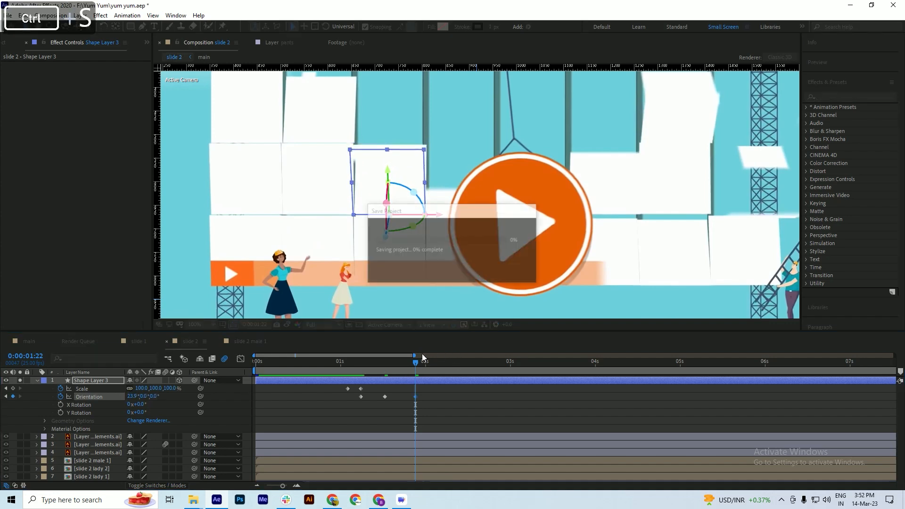
Duplicate the 0:00:01:13 Orientation keyframe to 0:00:02:06, set its X orientation to 340.1°, and save the project
drag(418, 362, 448, 379)
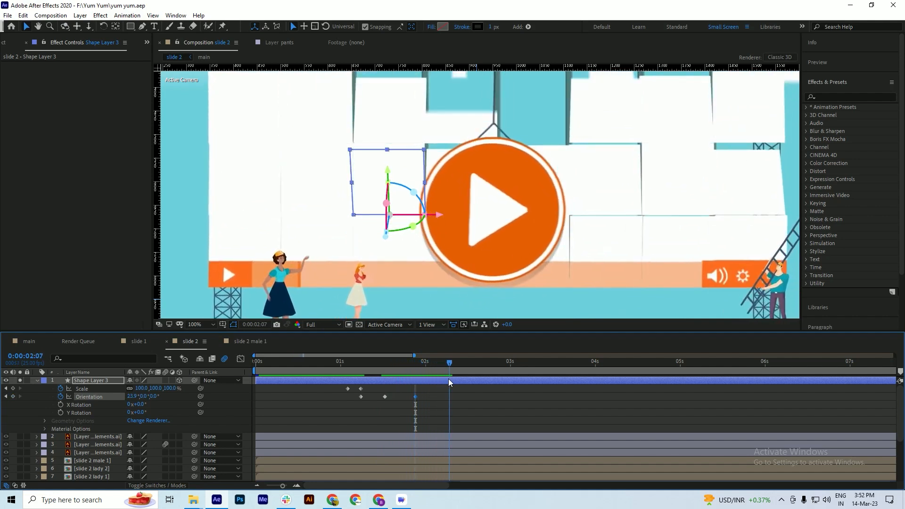
click(389, 393)
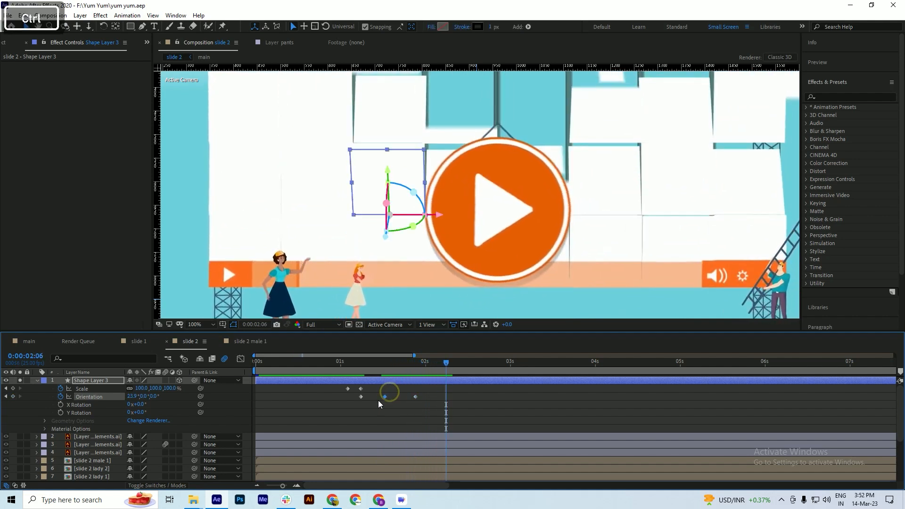
key(ctrl+v)
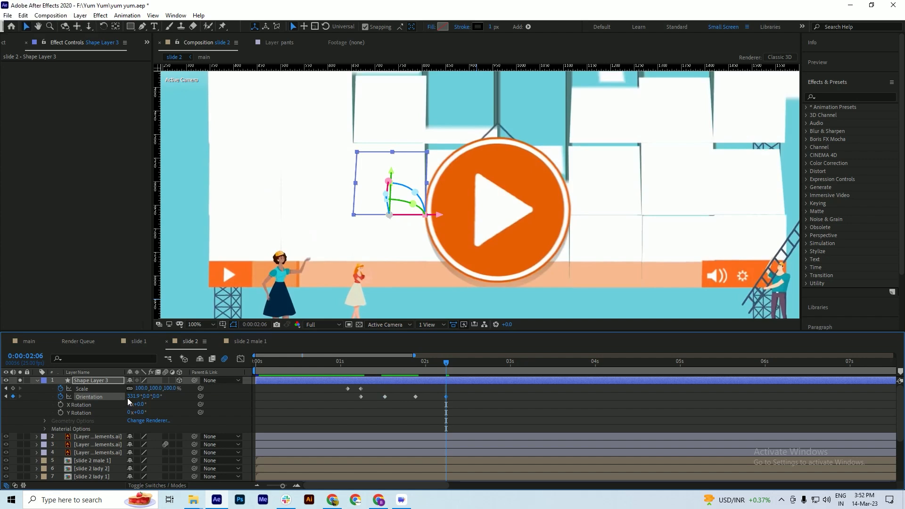
drag(137, 398, 140, 397)
key(ctrl+z)
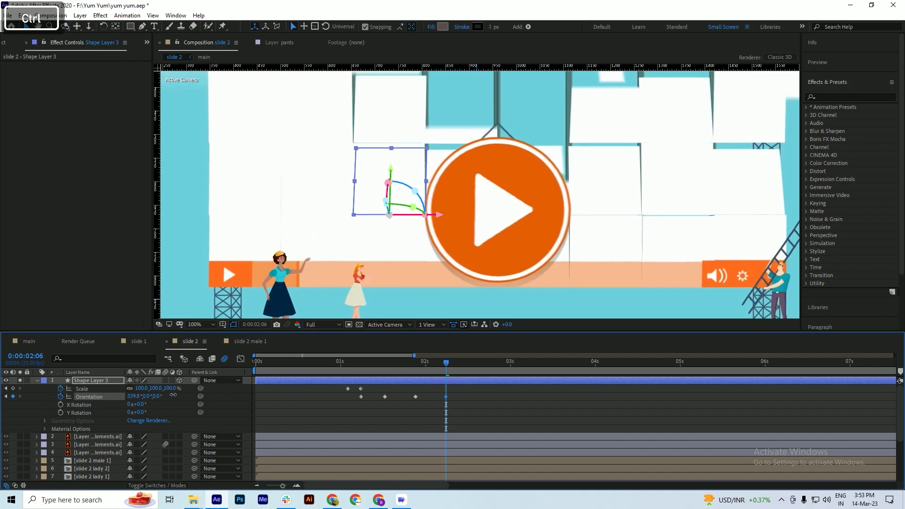
key(ctrl+s)
Duplicate the 0:00:01:22 Orientation keyframe to 0:00:02:14, set its X orientation to 14.4°, and save the project
drag(455, 362, 473, 368)
drag(425, 390, 409, 401)
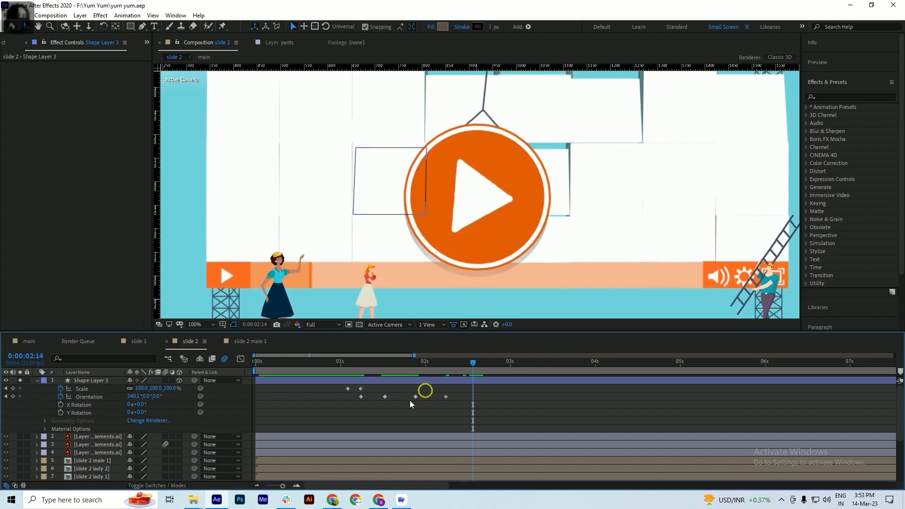
key(ctrl+c)
key(ctrl+v)
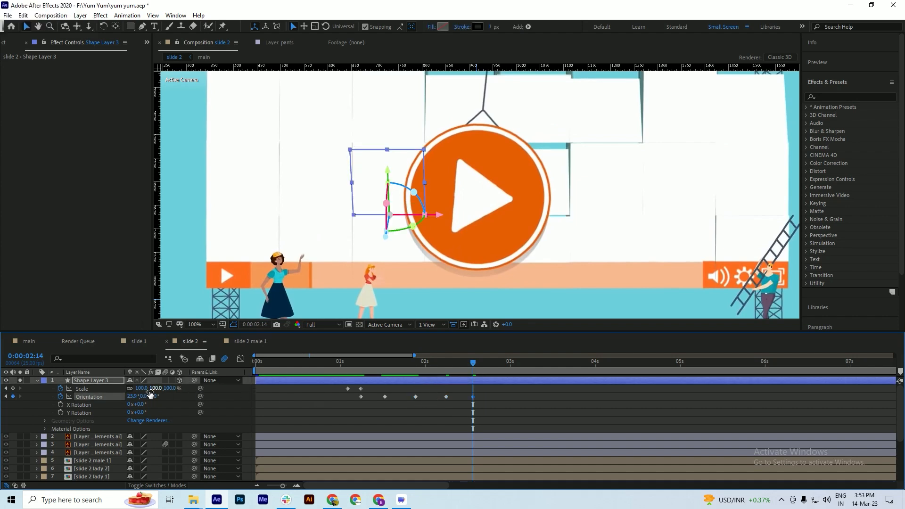
drag(133, 398, 139, 396)
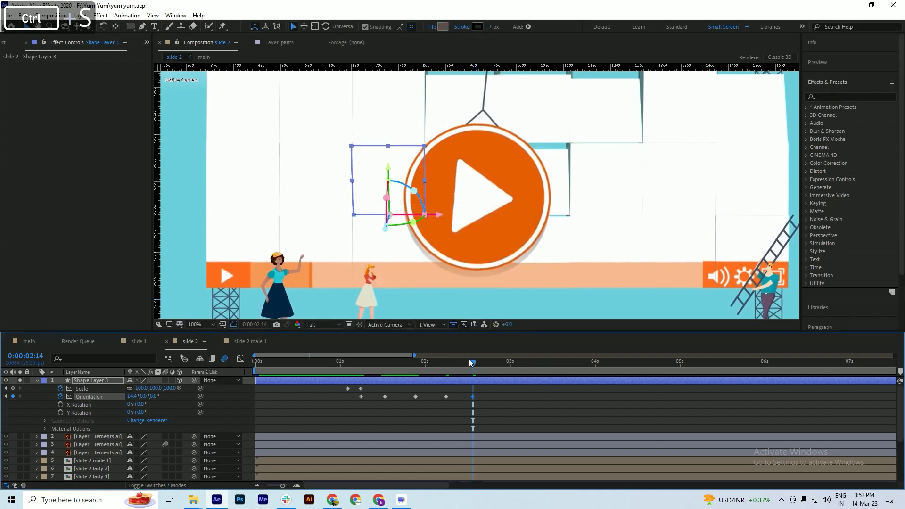
Copy the 0:00:02:06 Orientation keyframe of Shape Layer 3 to 0:00:02:22, set its X orientation to 355.2°, and save the project
drag(473, 362, 503, 374)
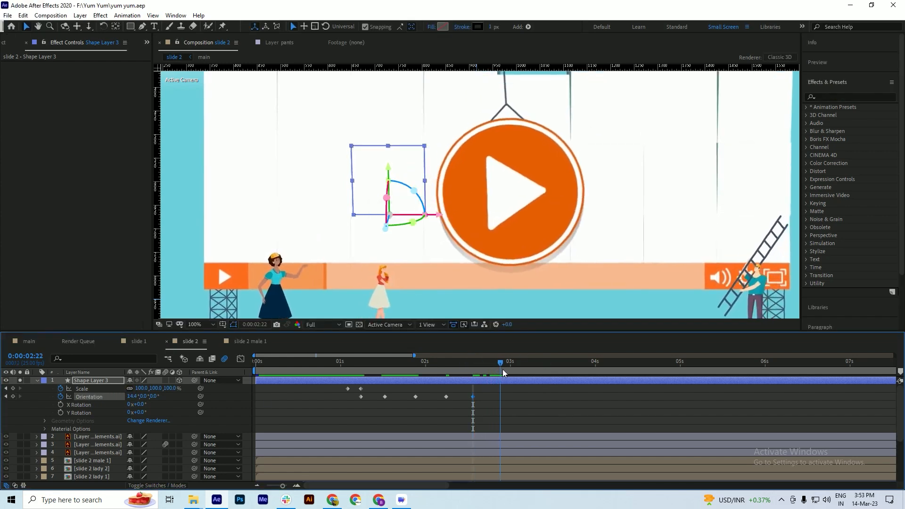
click(455, 396)
key(ctrl+v)
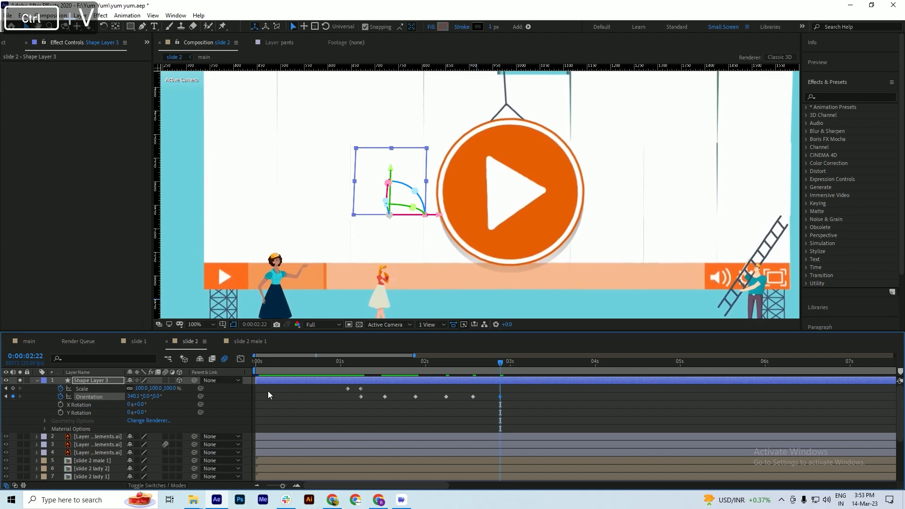
drag(133, 396, 176, 393)
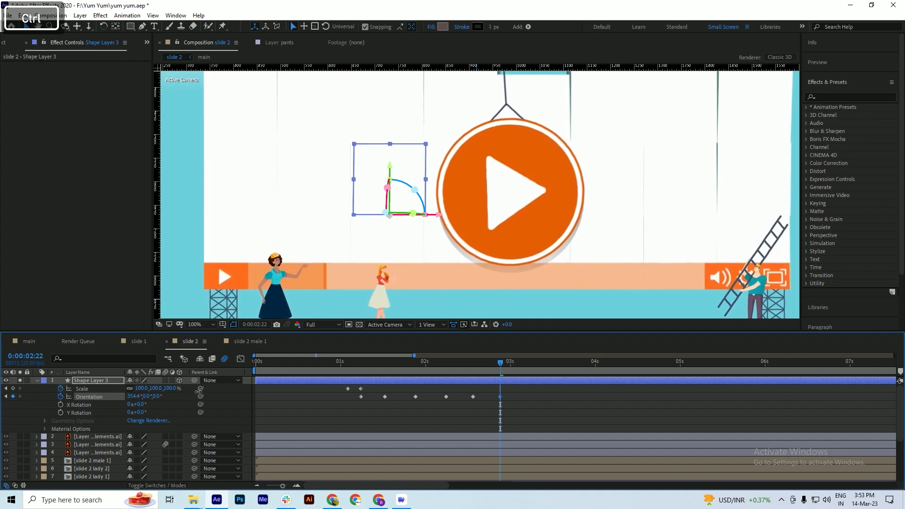
key(ctrl+s)
Add an Orientation keyframe at 0:00:03:06 with the X orientation at 0°, and preview the flip and bounce
drag(499, 367, 528, 373)
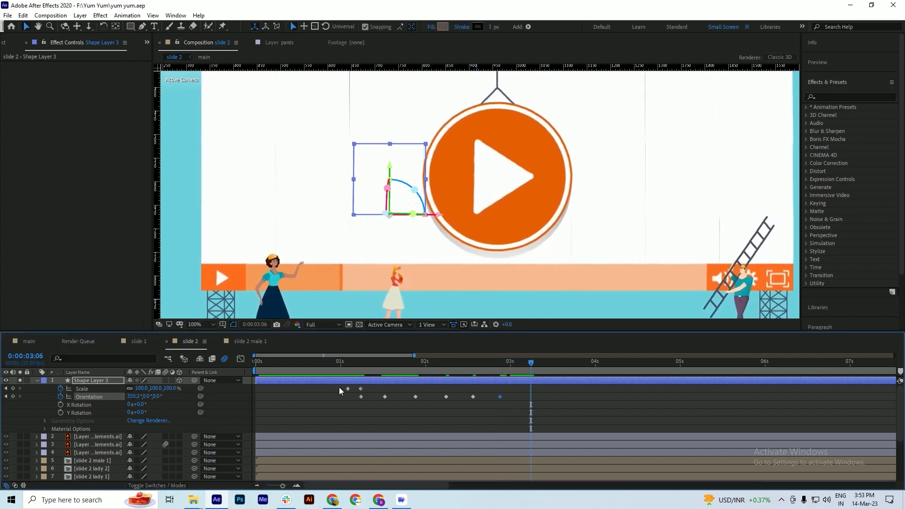
click(134, 397)
key(Return)
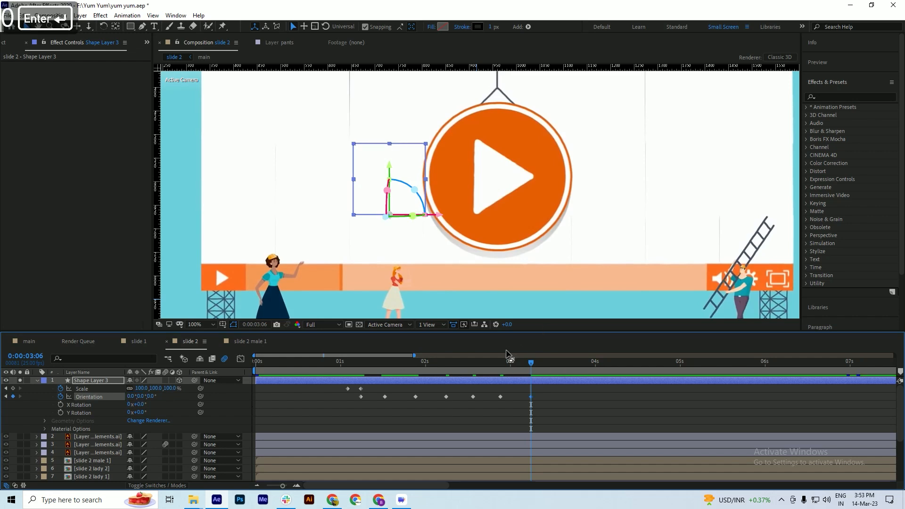
key(space)
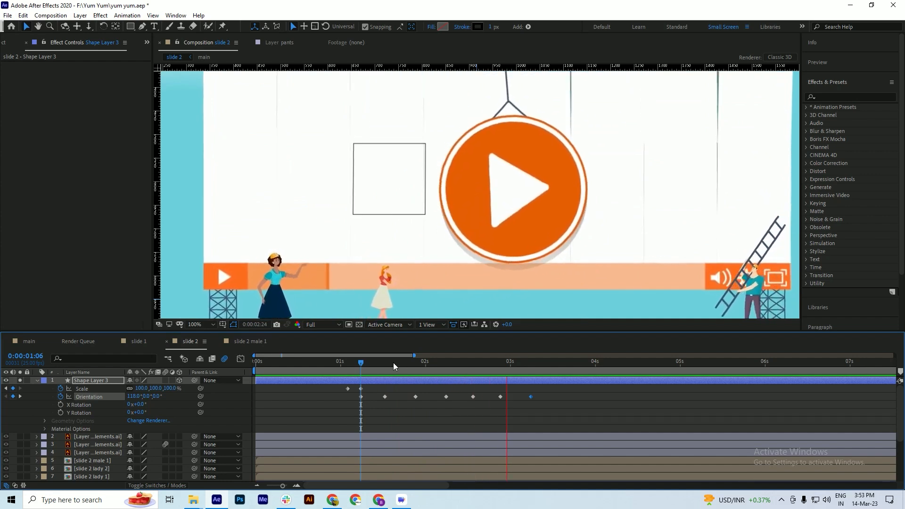
drag(394, 363, 467, 390)
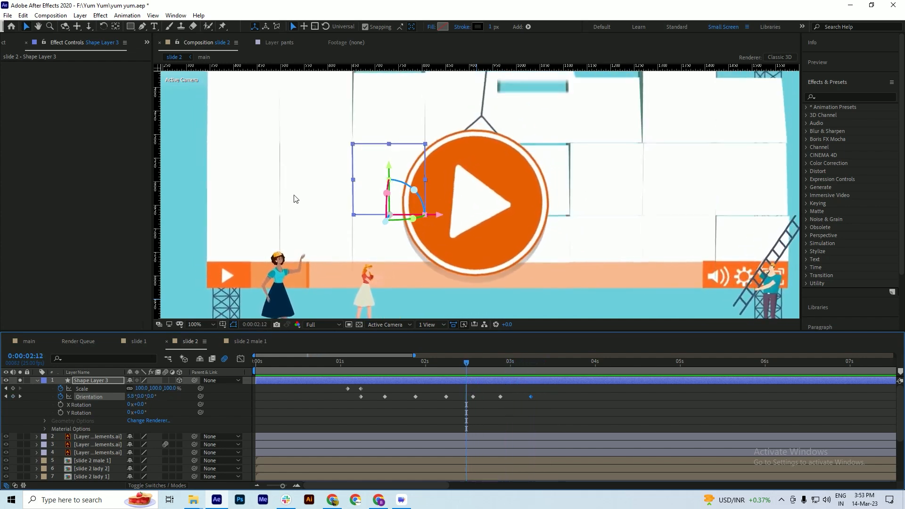
Set Shape Layer 3's stroke width to 0 px and its fill color to white (FFFFFF), and save the project
click(490, 27)
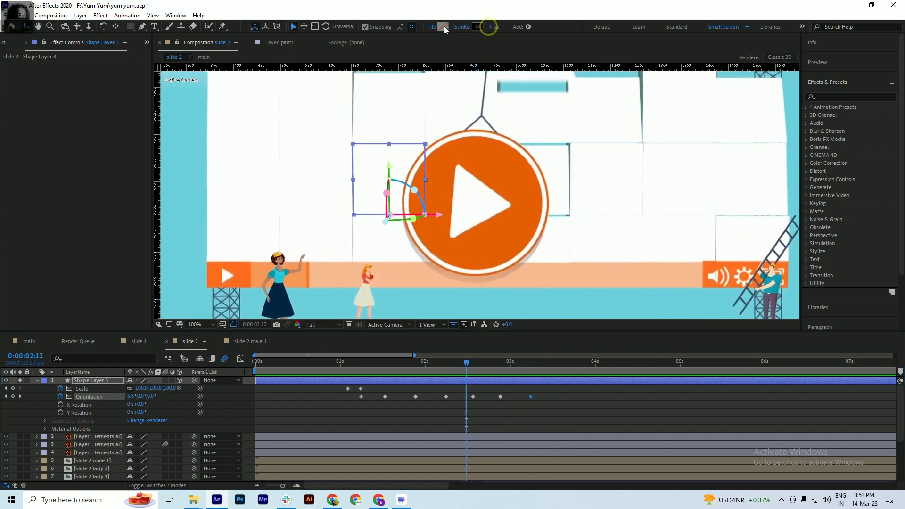
drag(495, 27, 457, 28)
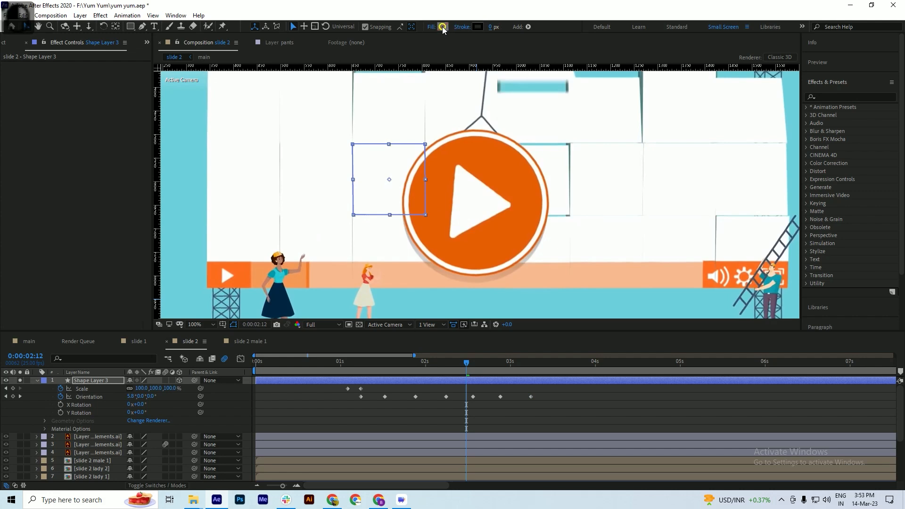
click(443, 27)
drag(707, 215, 611, 172)
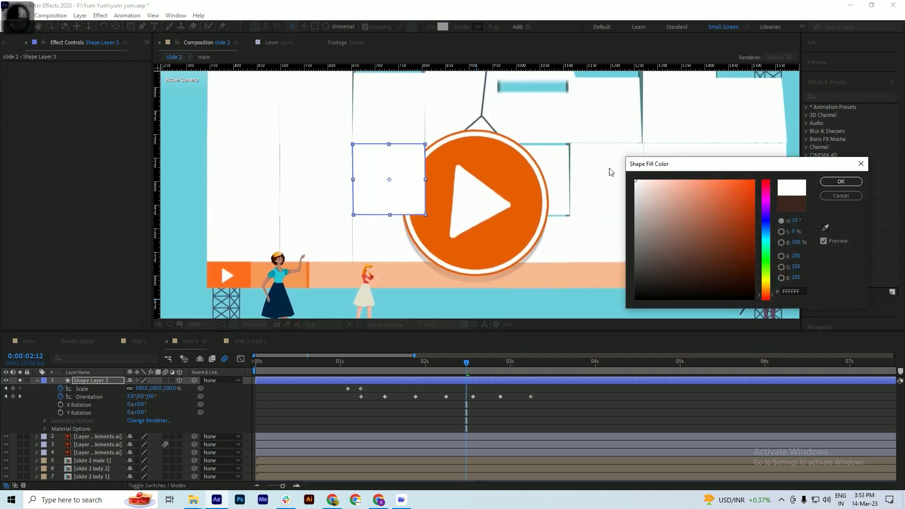
click(838, 182)
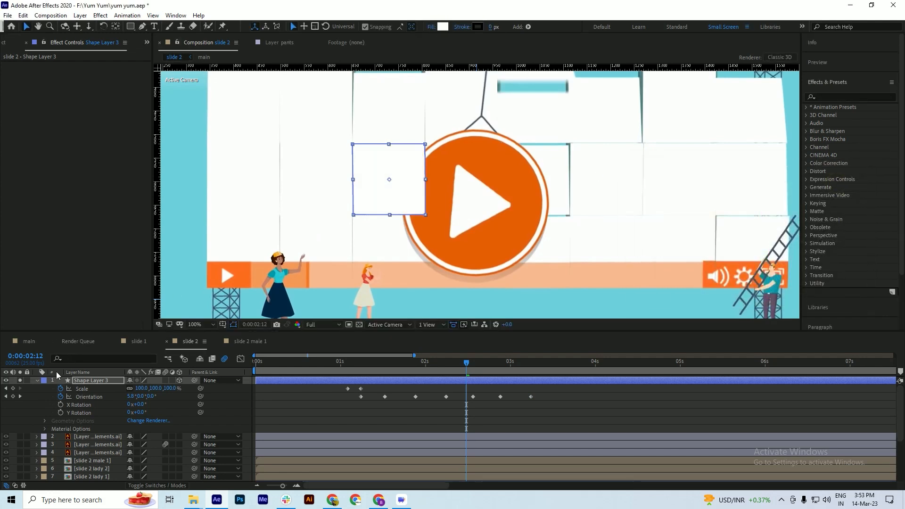
click(36, 380)
key(F2)
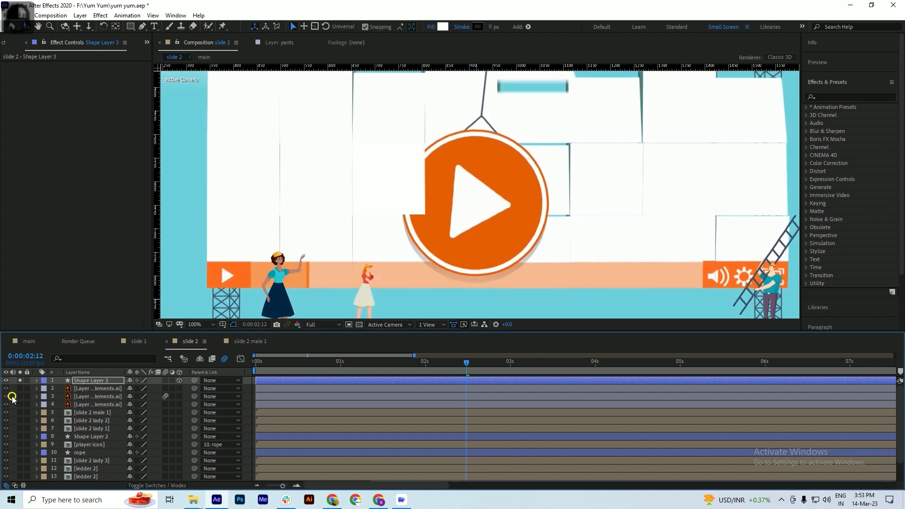
key(ctrl+s)
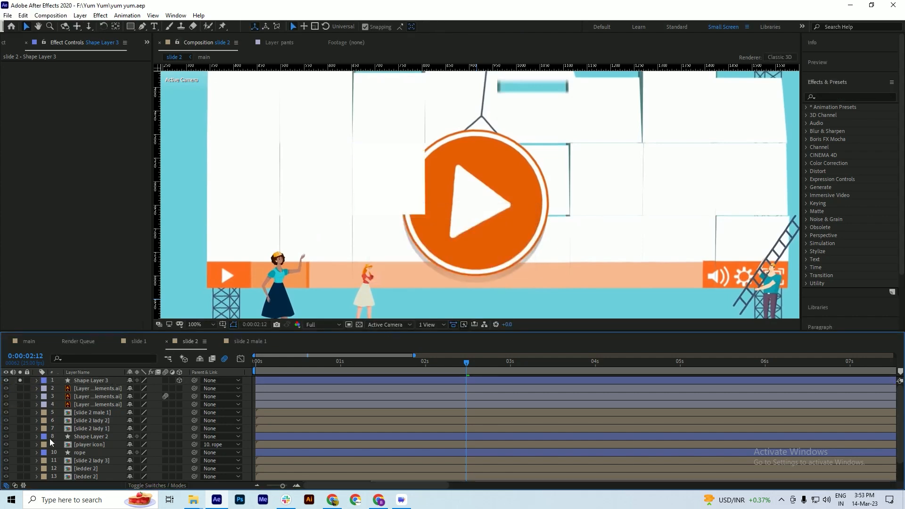
Turn off solo for the main layer and Shape Layer 3
scroll(52, 442, down, 1)
click(21, 477)
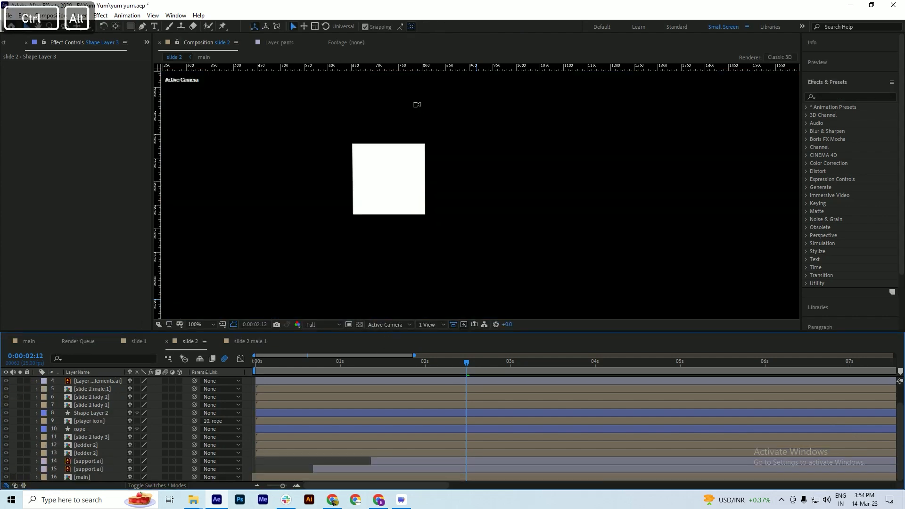
scroll(410, 163, down, 2)
scroll(394, 117, up, 2)
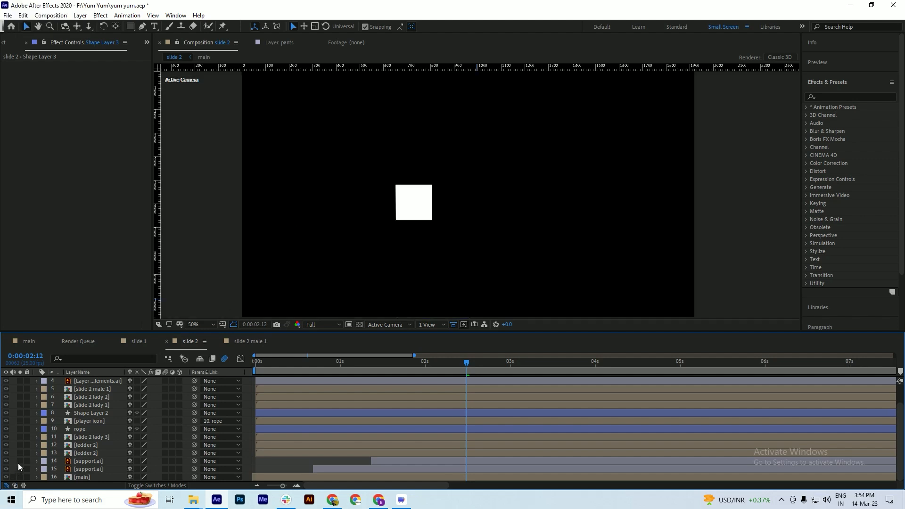
scroll(27, 469, up, 2)
click(20, 381)
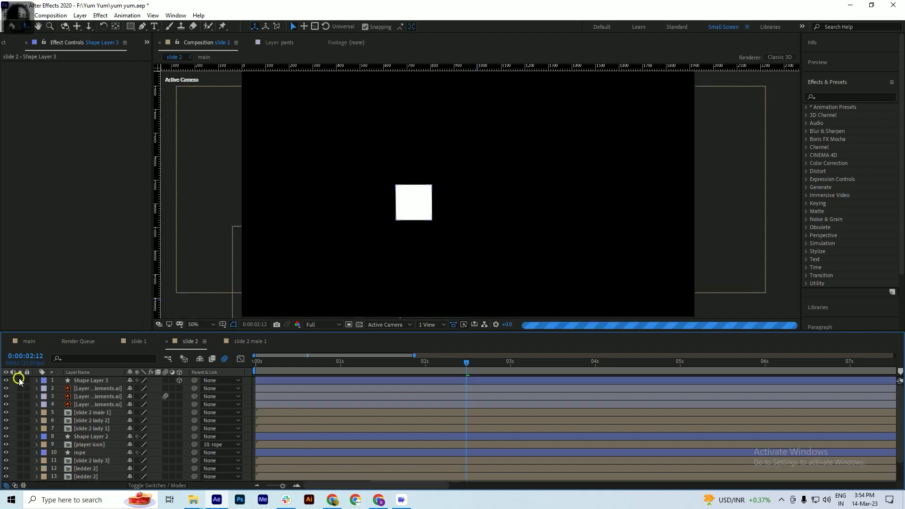
Hide the main reference layer in slide 2 and save the project
scroll(22, 462, down, 3)
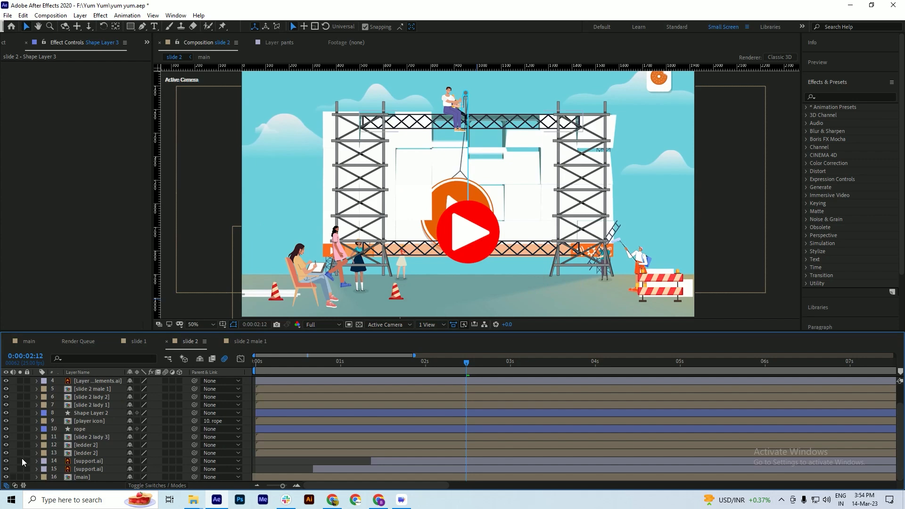
click(6, 478)
click(401, 142)
key(ctrl+s)
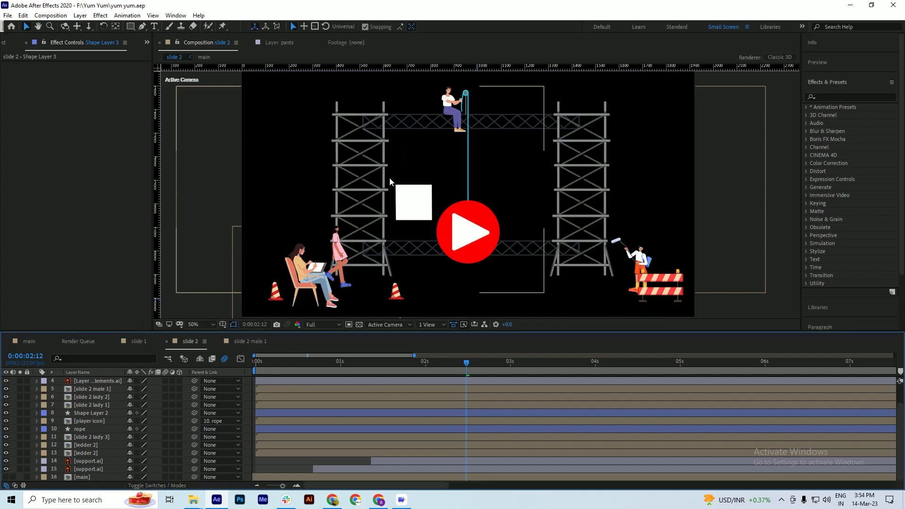
Play back slide 2 several times, starting around the first second, to review the white panel's flip and bounce
scroll(360, 231, up, 1)
scroll(374, 208, down, 1)
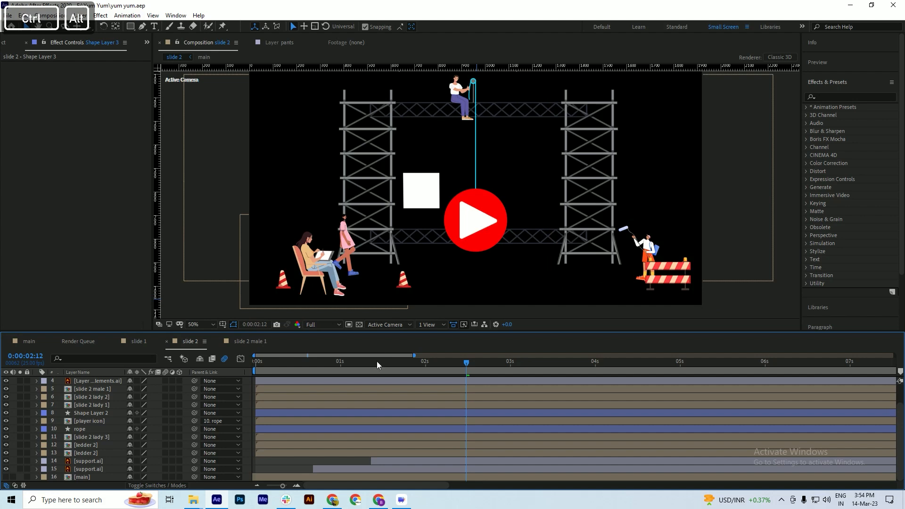
click(366, 367)
key(space)
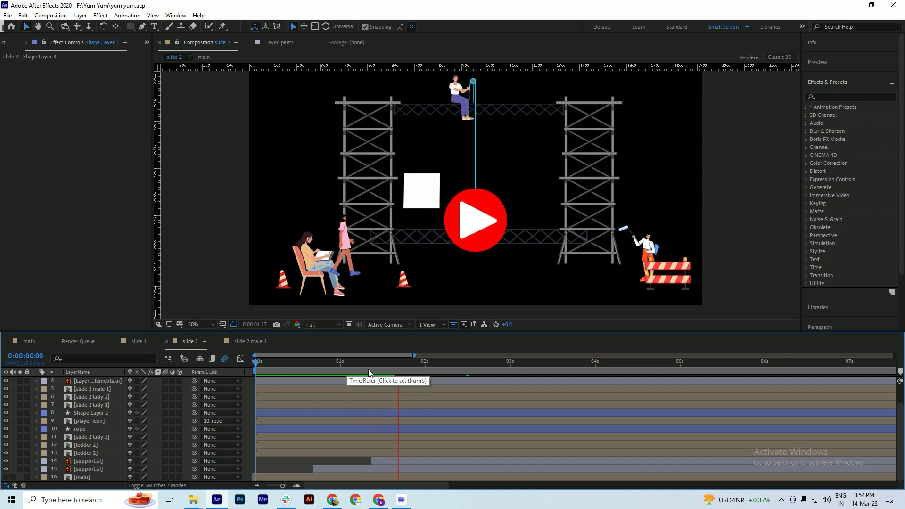
click(335, 364)
key(space)
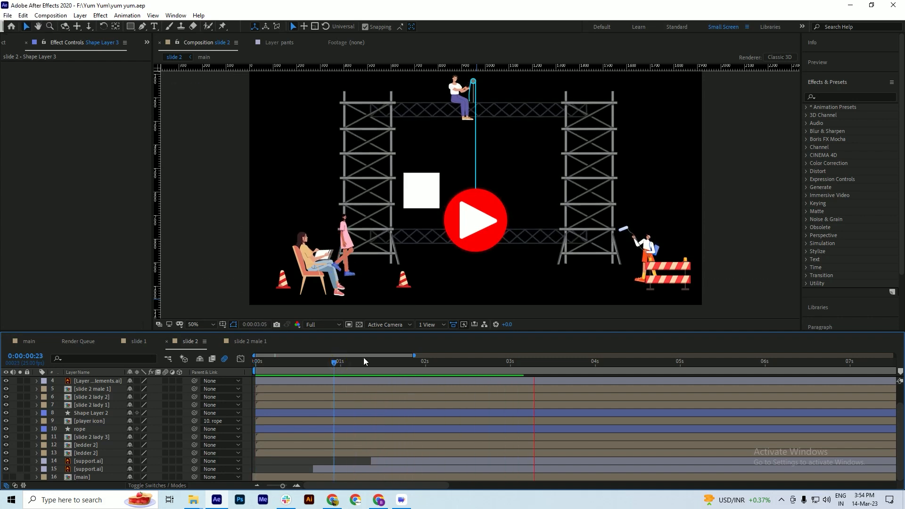
click(331, 362)
key(space)
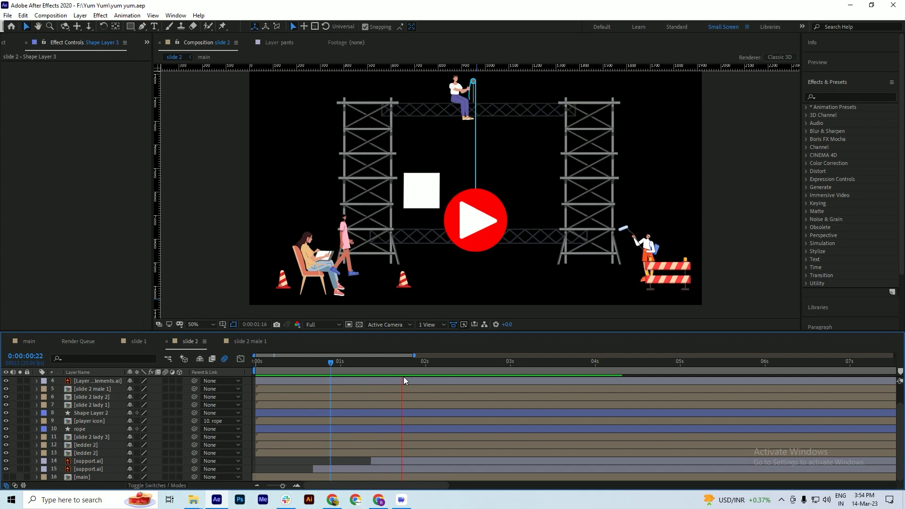
key(space)
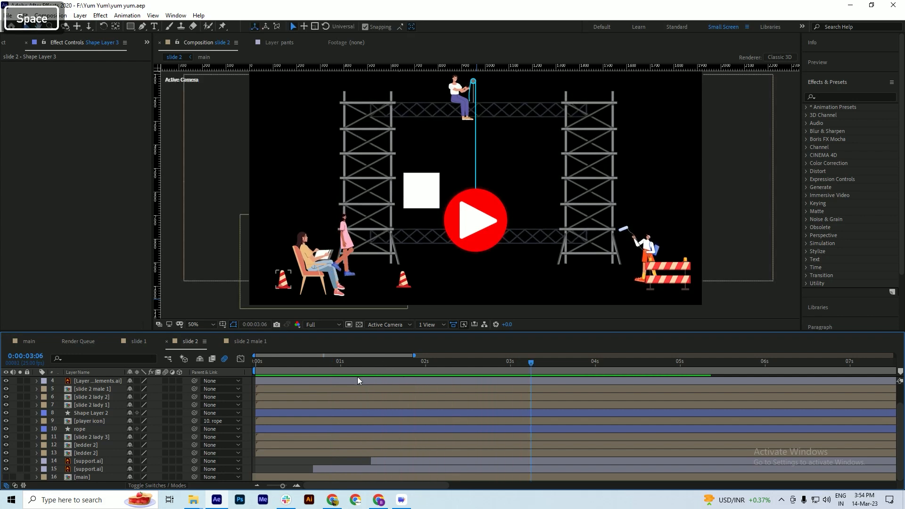
Duplicate Shape Layer 3 with the current time at 0:00:05:16, past the end of its bounce animation
click(359, 381)
scroll(372, 384, up, 2)
click(391, 381)
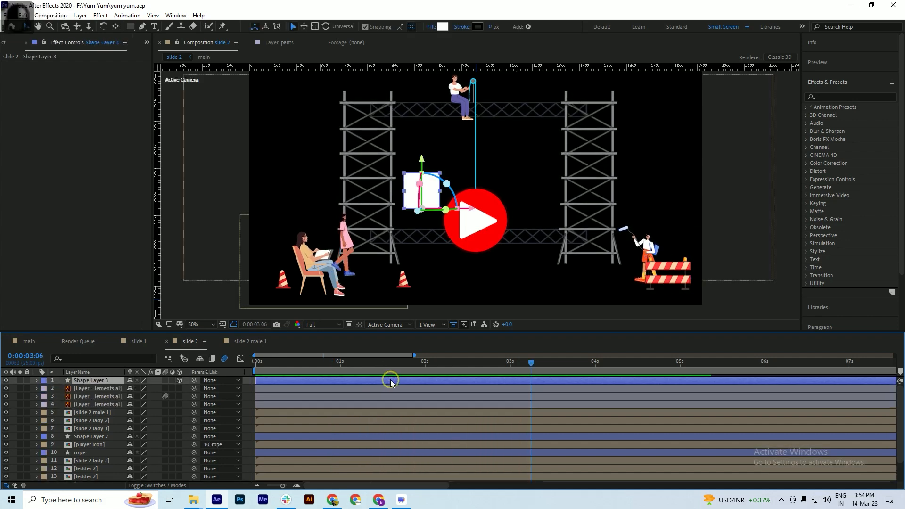
key(ctrl)
scroll(434, 223, up, 2)
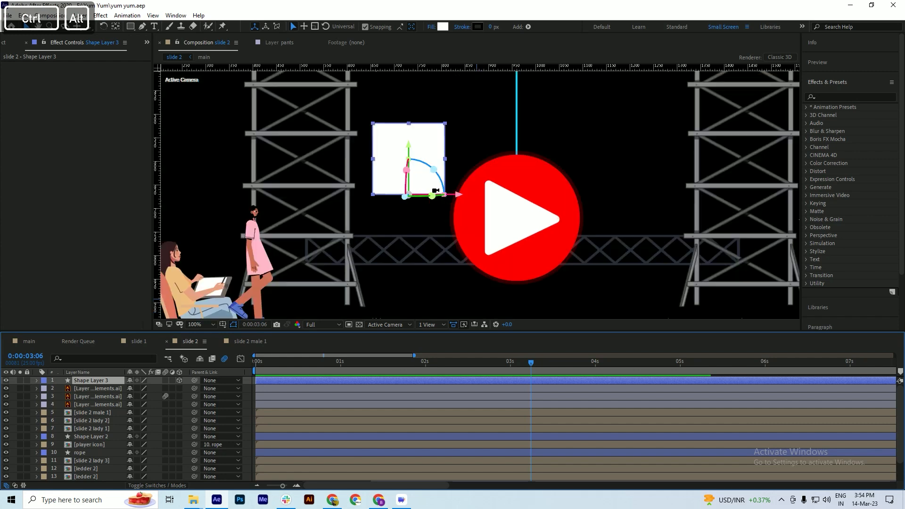
scroll(423, 136, up, 2)
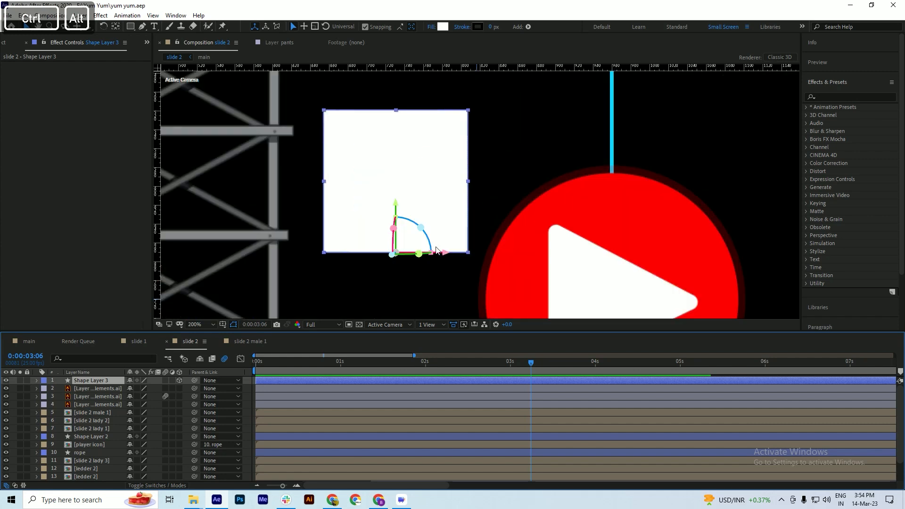
click(14, 393)
click(83, 381)
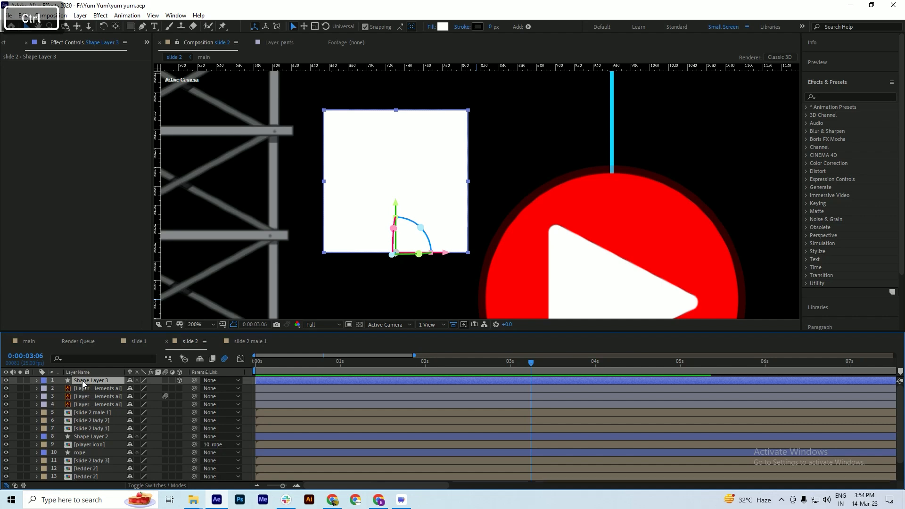
scroll(378, 430, down, 3)
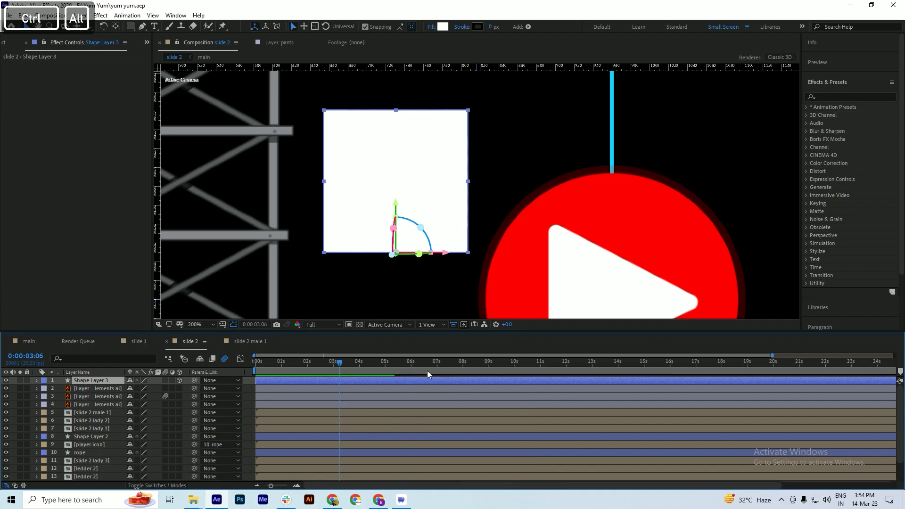
click(402, 364)
key(ctrl+d)
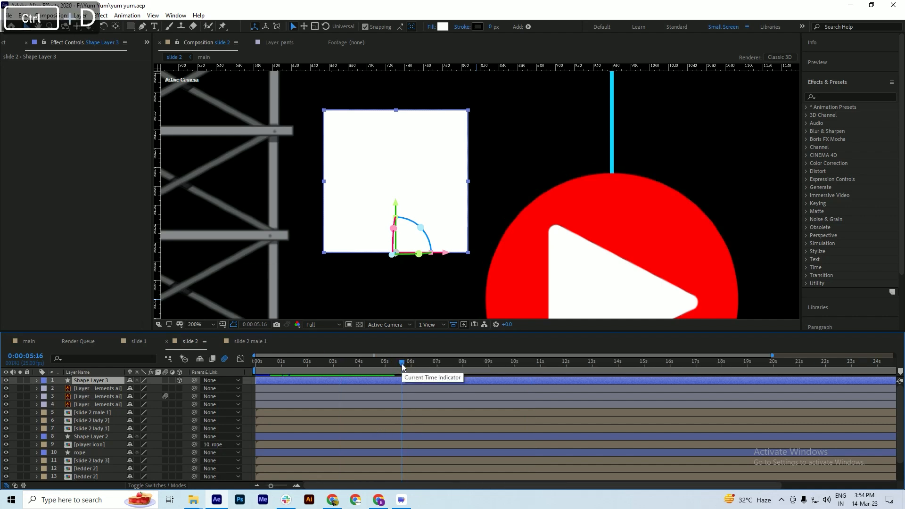
Move the duplicated white panel horizontally to the right of the original, leaving only a narrow overlap between them
key(shift+Right)
key(shift+Right)
key(shift+Right)
key(shift+Right)
key(shift+Right)
key(shift+Right)
key(shift+Right)
key(shift+Right)
key(shift+Right)
key(shift+Right)
key(shift+Right)
key(shift+Right)
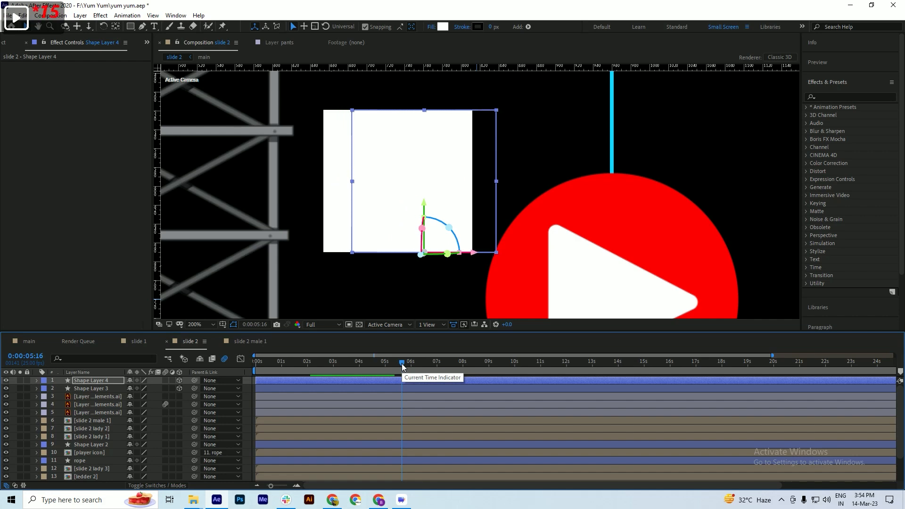
key(shift+Right)
key(shift+Right)
key(shift+Right)
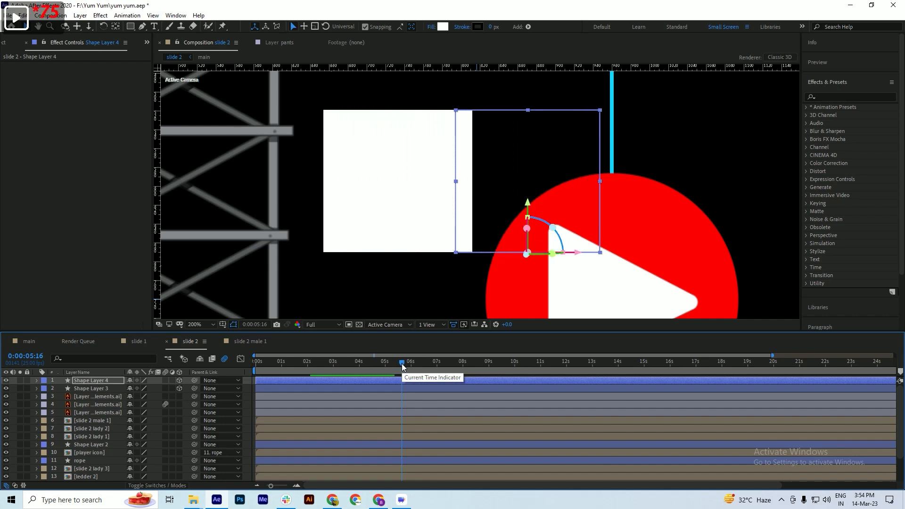
Try to align the right edges of Shape Layer 3 and Shape Layer 4 relative to the selection
shift+click(381, 390)
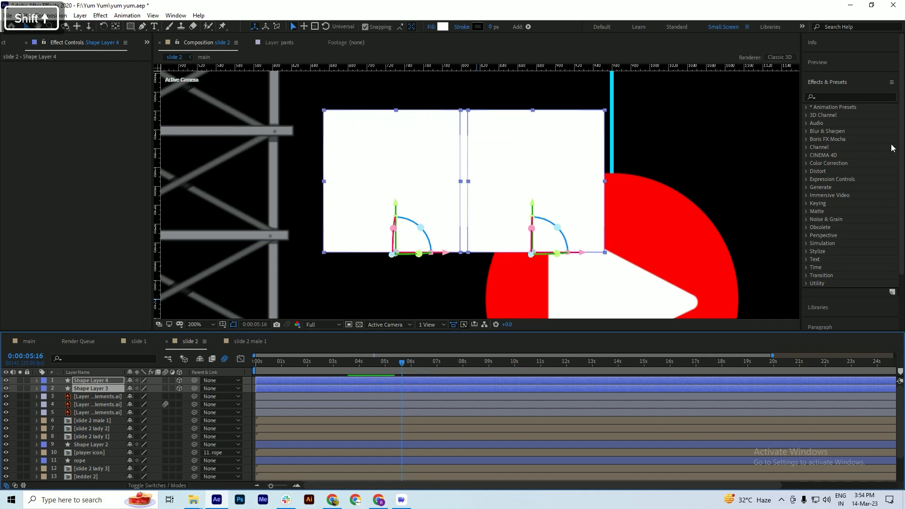
click(822, 82)
click(814, 161)
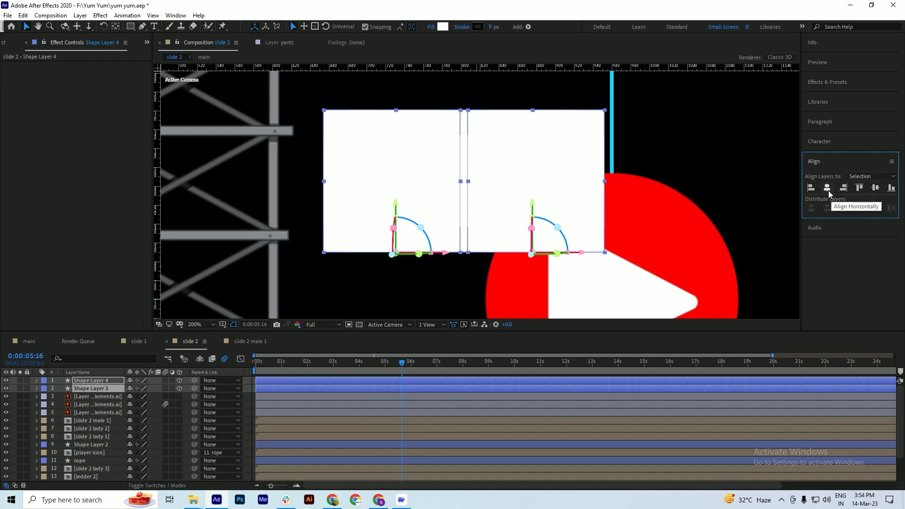
click(845, 190)
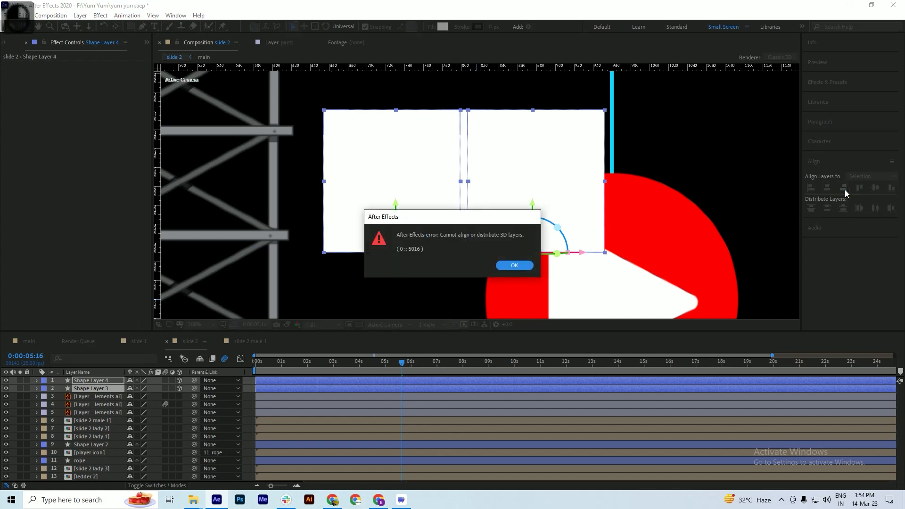
click(516, 267)
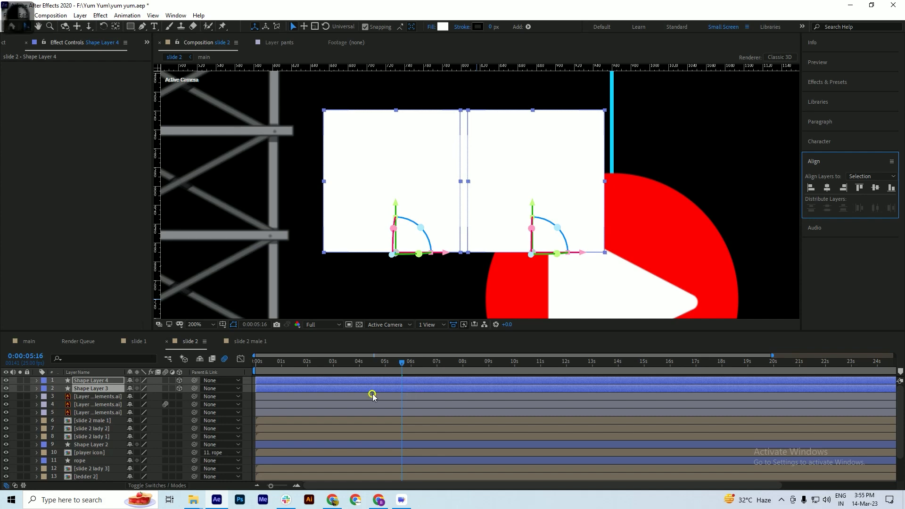
Nudge Shape Layer 4 horizontally until its left edge meets the right edge of the first white panel without a gap or overlap
click(393, 380)
key(shift+Right)
key(shift+Right)
key(shift+Right)
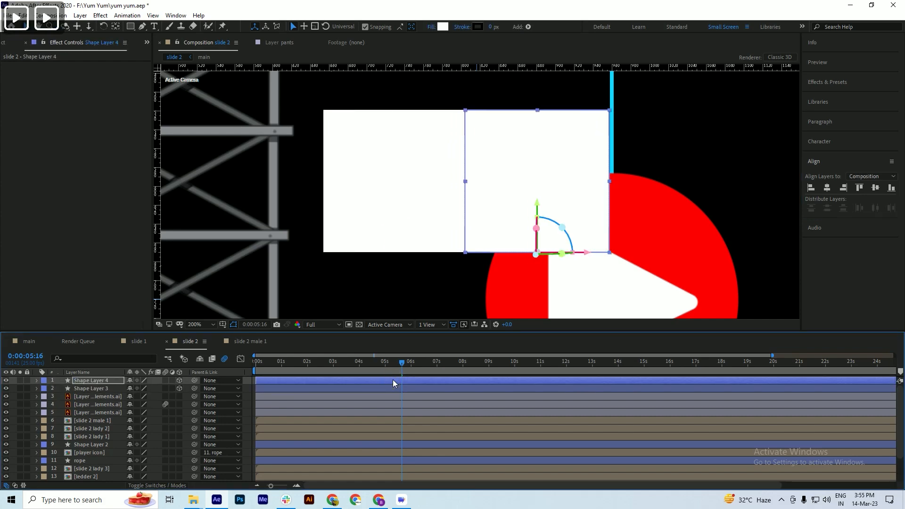
key(shift+Left)
key(Left)
key(Left)
key(Left)
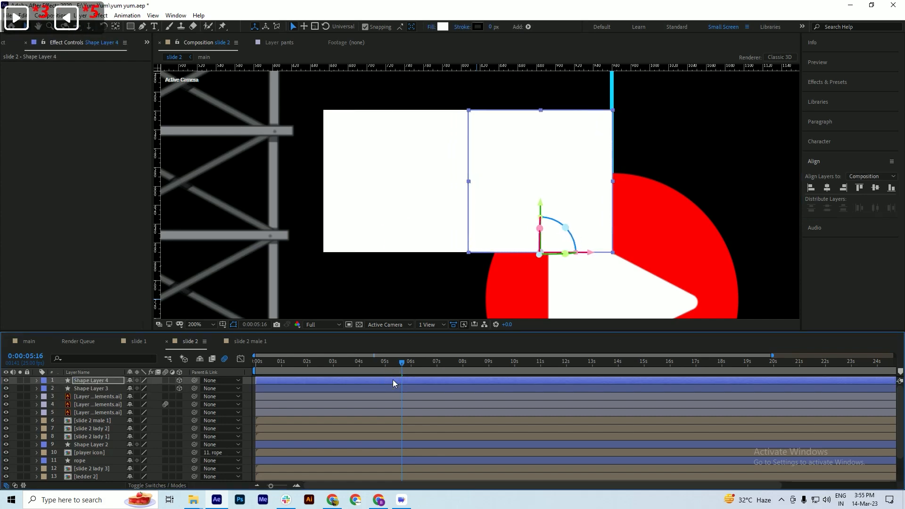
Offset Shape Layer 4 a few frames later so its flip follows the first panel's, reviewing the playback and saving the project
drag(383, 372, 305, 381)
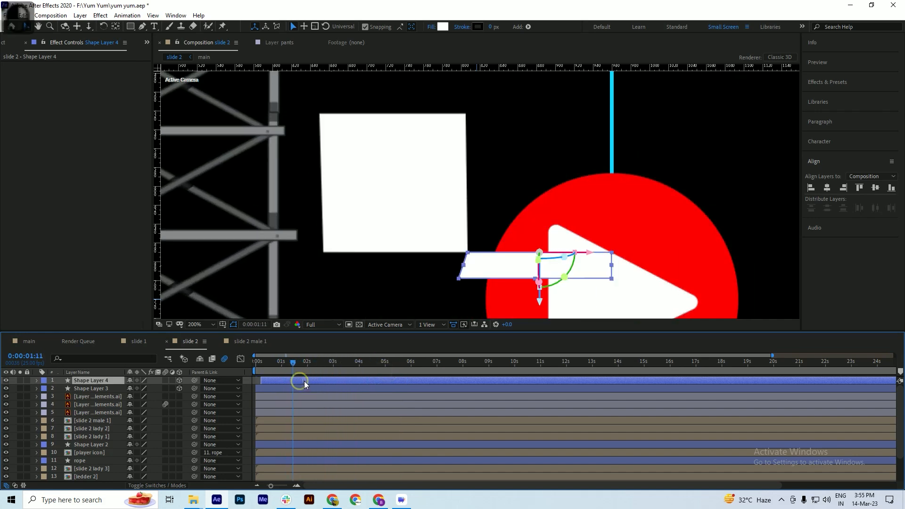
key(space)
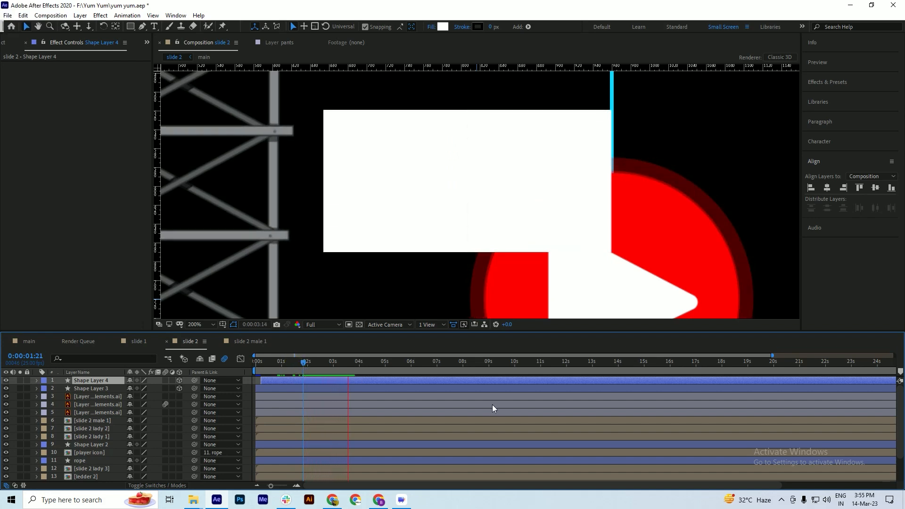
drag(348, 370, 311, 372)
key(space)
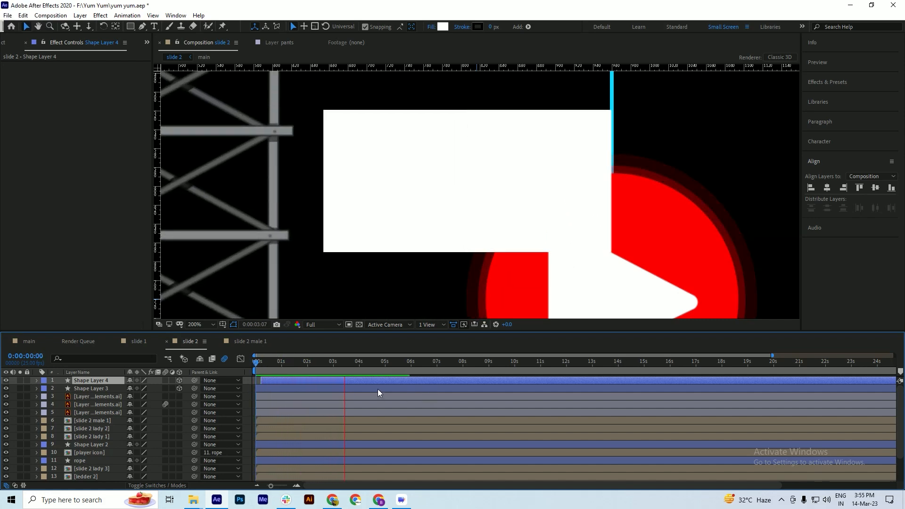
key(space)
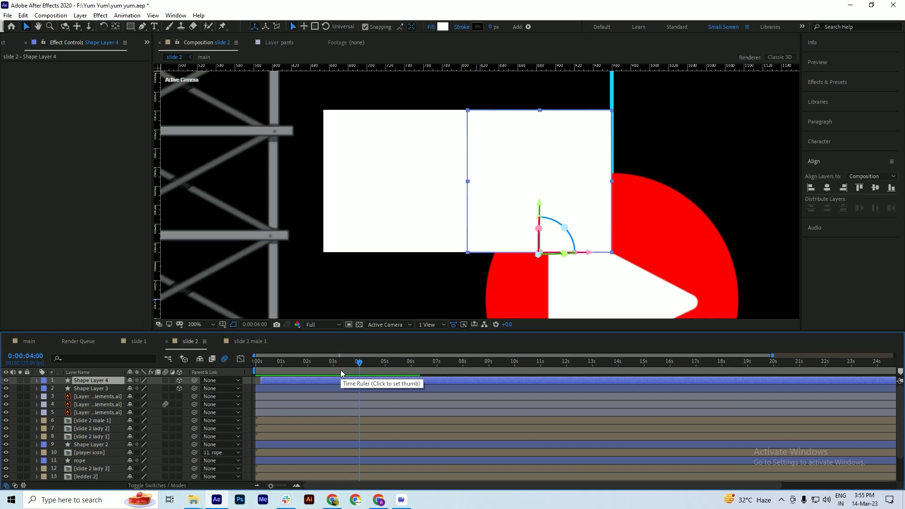
key(ctrl+s)
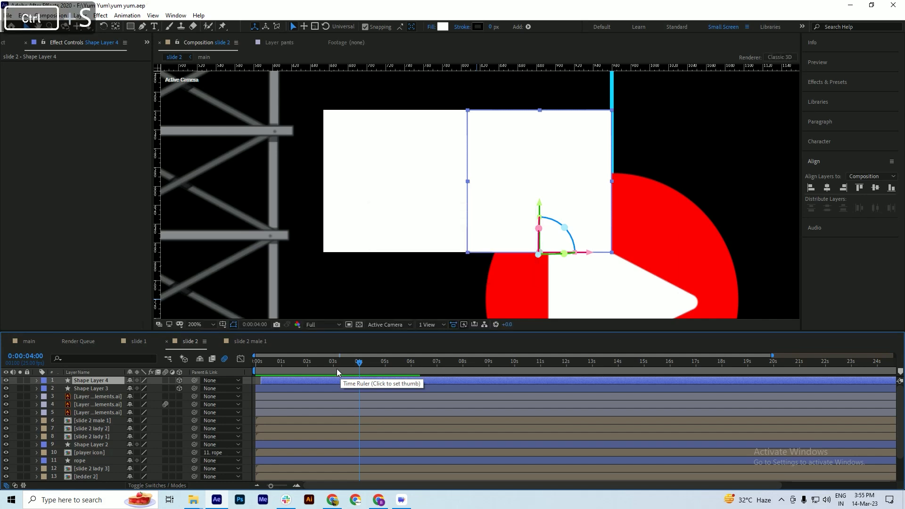
Try turning off 3D for Shape Layer 3 and Shape Layer 4 and play back the panels from 0:00:00:09
drag(179, 380, 179, 389)
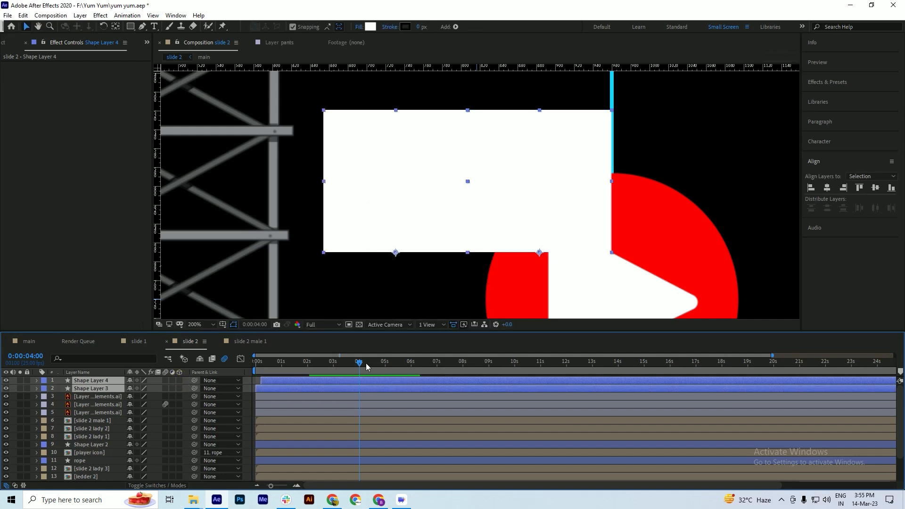
drag(365, 363, 265, 385)
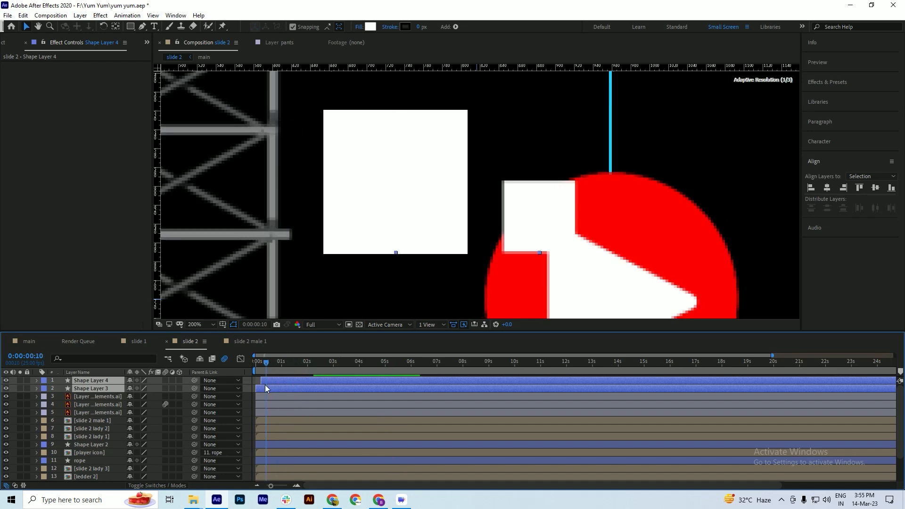
key(space)
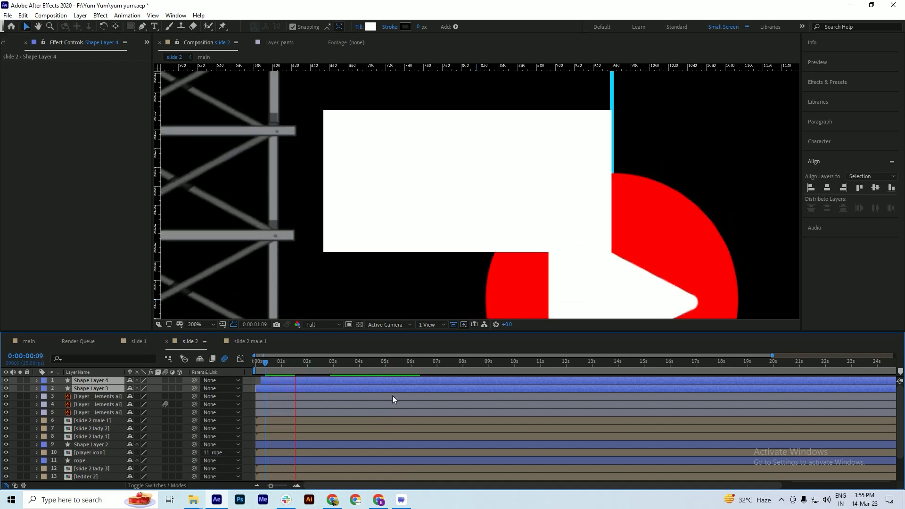
key(space)
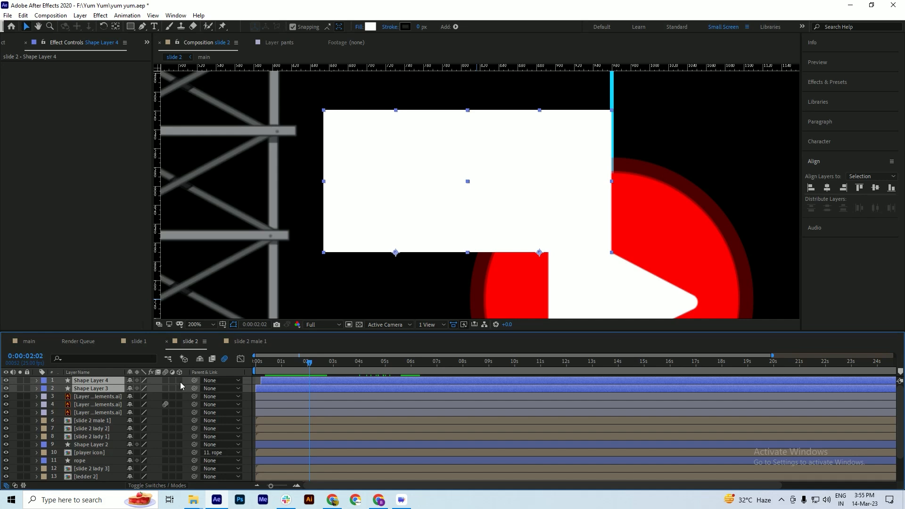
Turn 3D back on for both white panel layers, replay from 0:00:00:15, and undo the 3D switch changes
click(180, 380)
click(179, 388)
key(space)
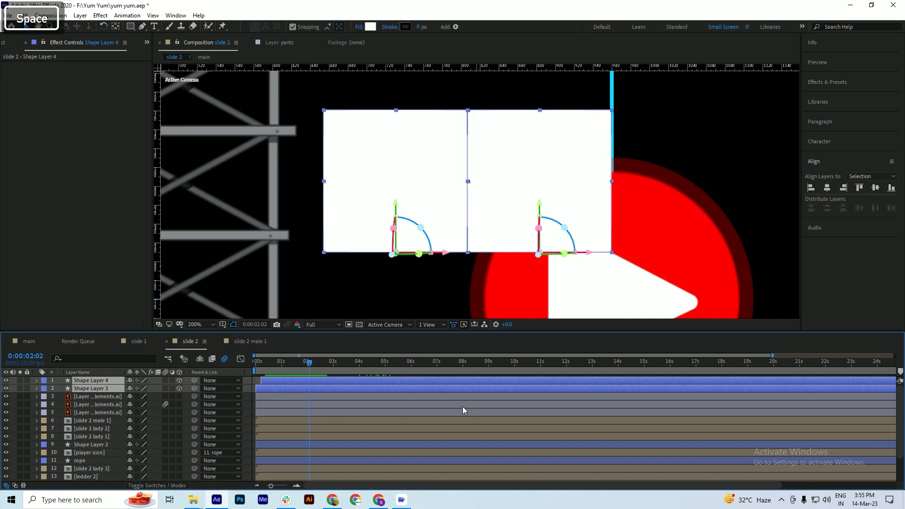
click(303, 362)
drag(296, 367, 271, 377)
key(space)
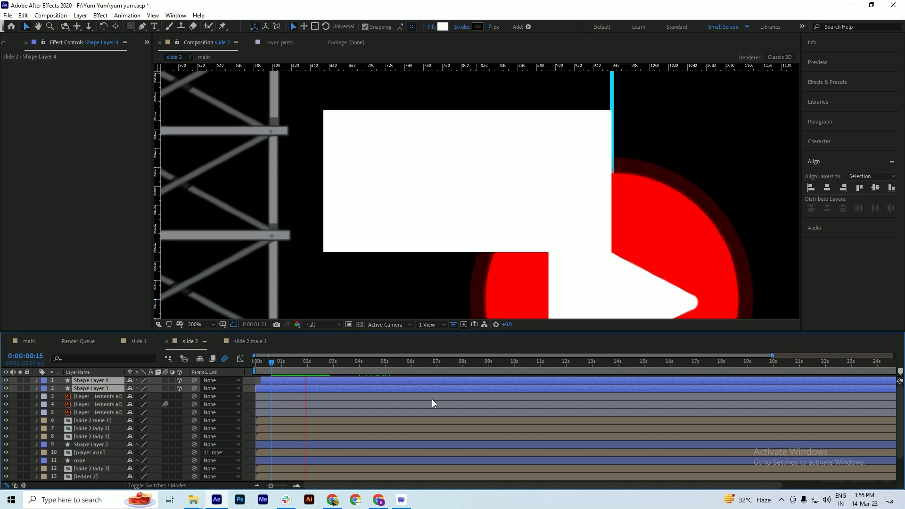
key(space)
key(ctrl+z)
key(ctrl+z)
key(ctrl+z)
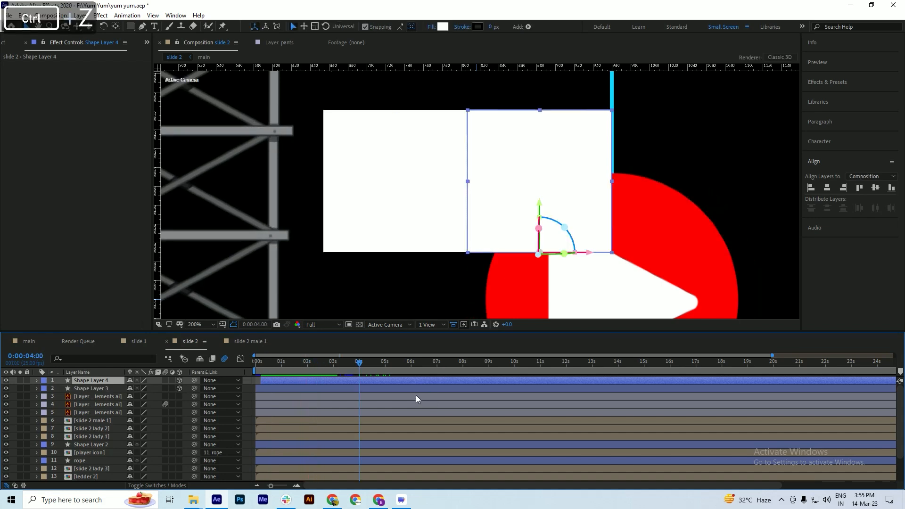
Play back the two panels' flip and bounce from 0:00:01:03 and save the project
drag(330, 364, 323, 366)
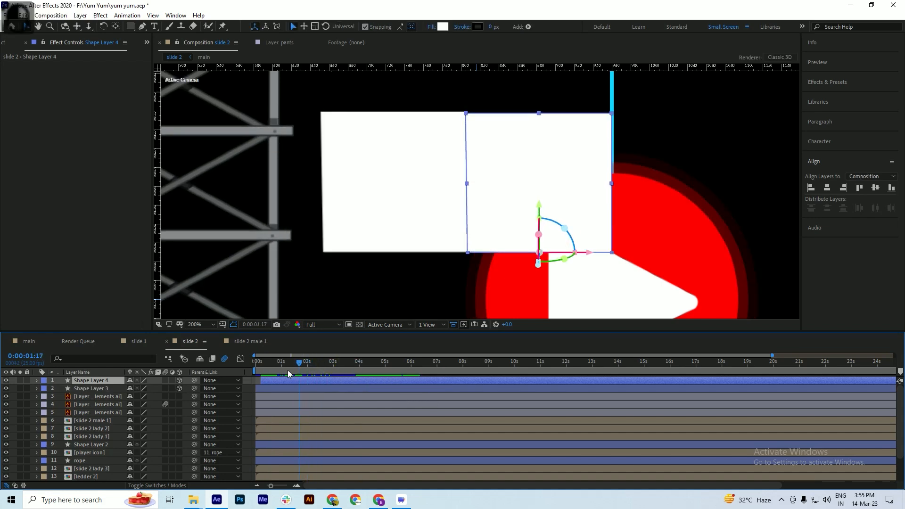
key(space)
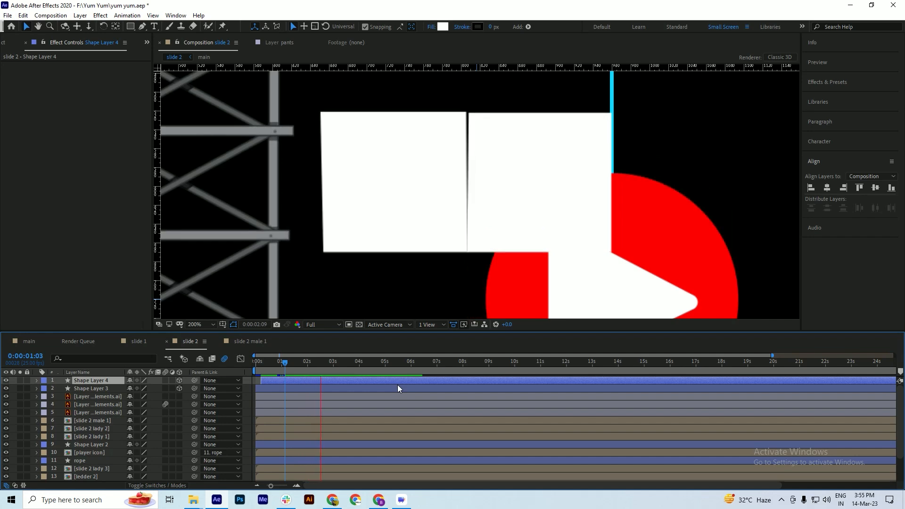
key(space)
key(ctrl+s)
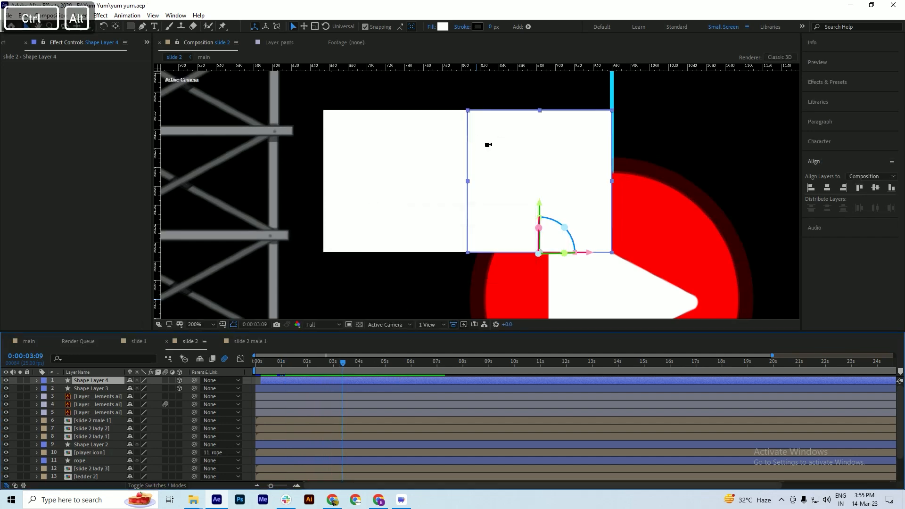
Examine how the two white panels sit within the whole slide 2 scene, saving the project along the way
scroll(477, 173, down, 1)
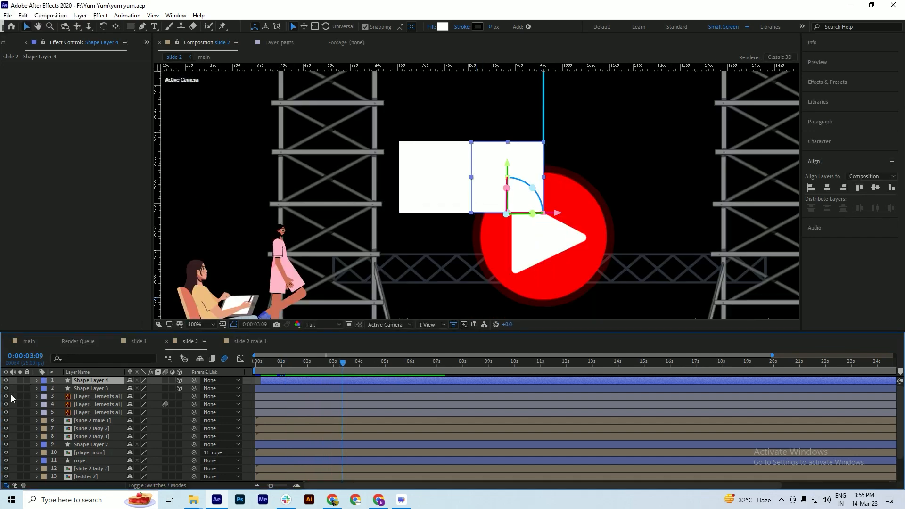
key(ctrl+s)
scroll(423, 168, down, 2)
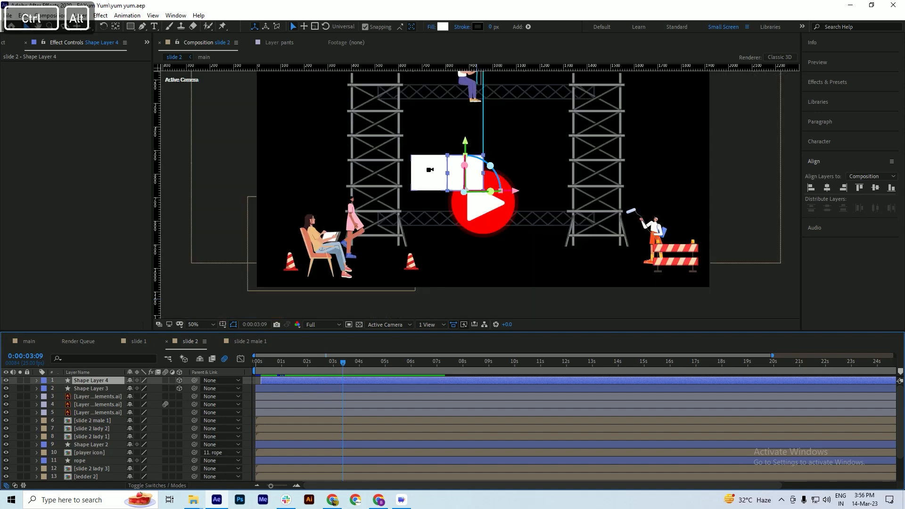
scroll(423, 168, up, 2)
scroll(424, 168, down, 2)
key(ctrl+s)
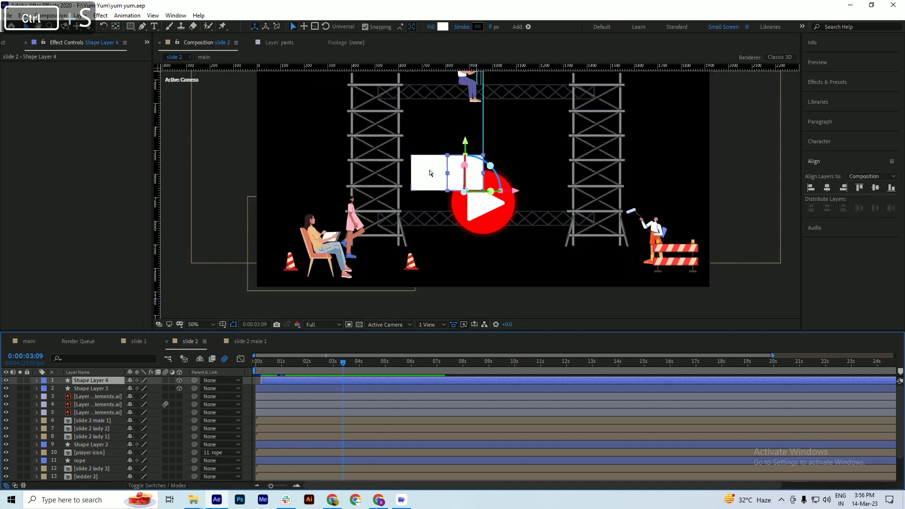
key(space)
drag(468, 185, 432, 223)
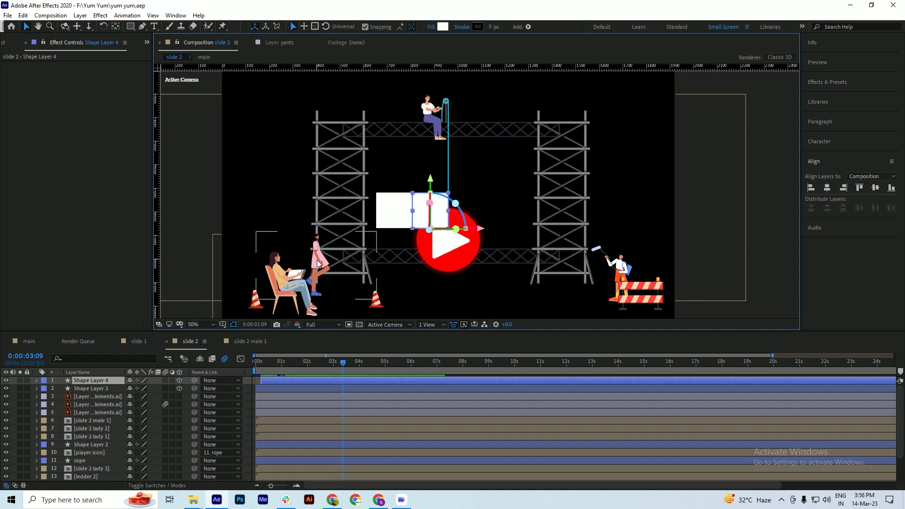
Delete the duplicated panel, Shape Layer 4, leaving only the original white panel
click(284, 389)
click(303, 381)
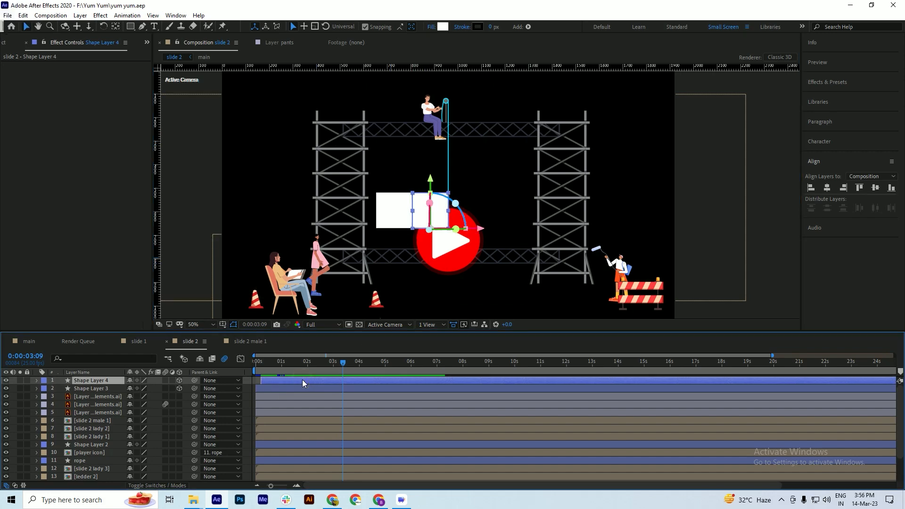
key(Delete)
Copy all Scale and Orientation keyframes of Shape Layer 3, and save the project with the current time at 0:00:04:15
click(302, 381)
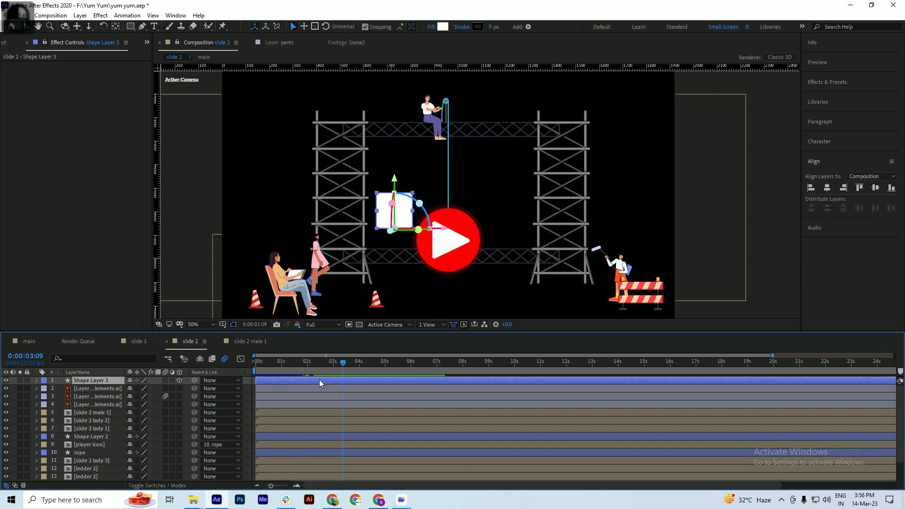
key(u)
click(376, 389)
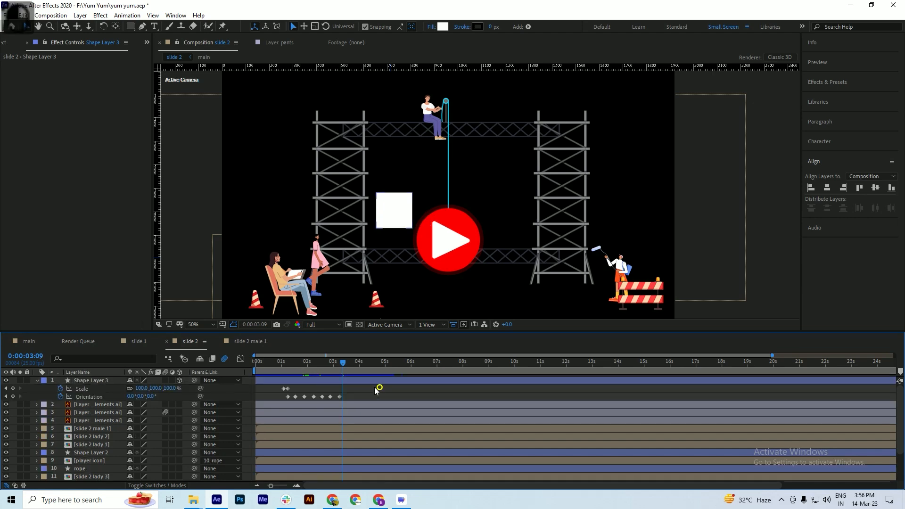
drag(378, 387, 266, 397)
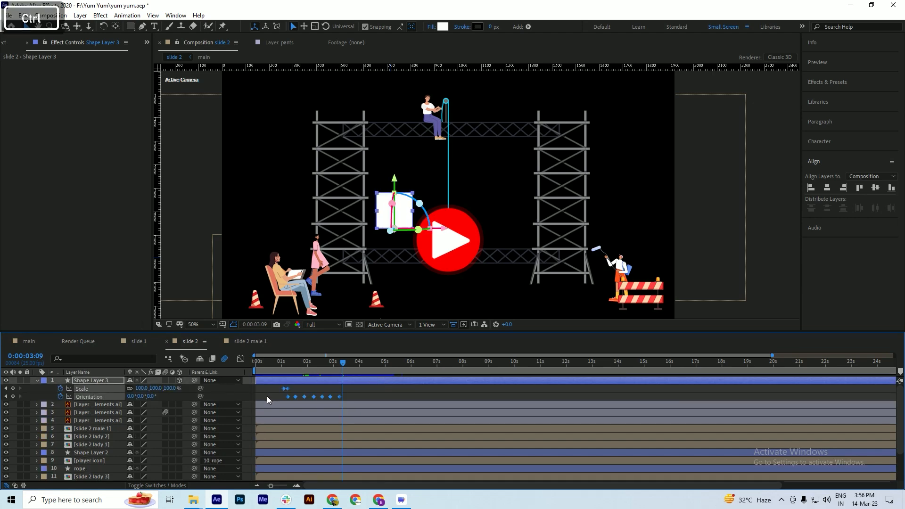
key(ctrl+c)
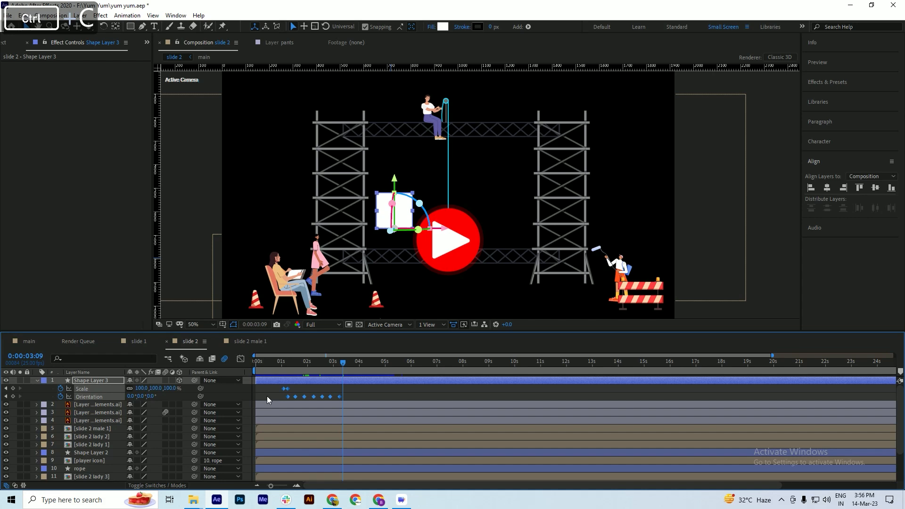
click(287, 369)
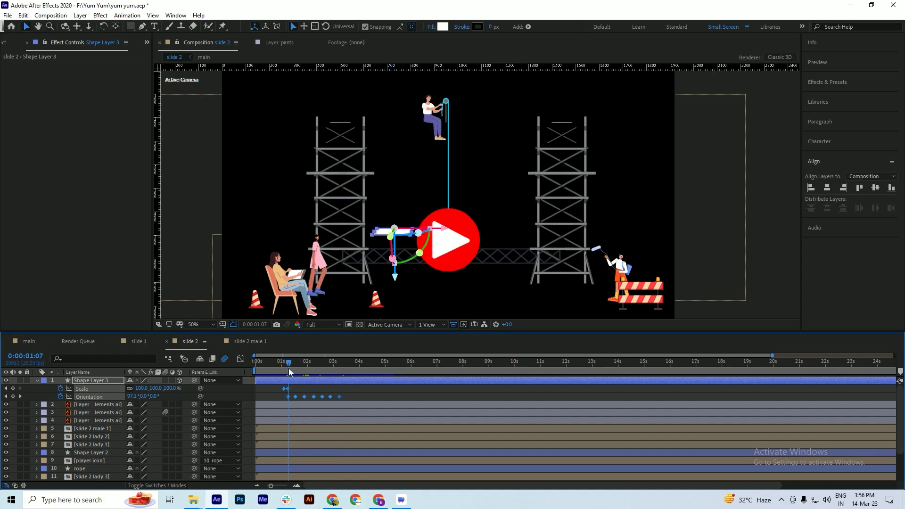
drag(288, 368, 374, 369)
key(ctrl+s)
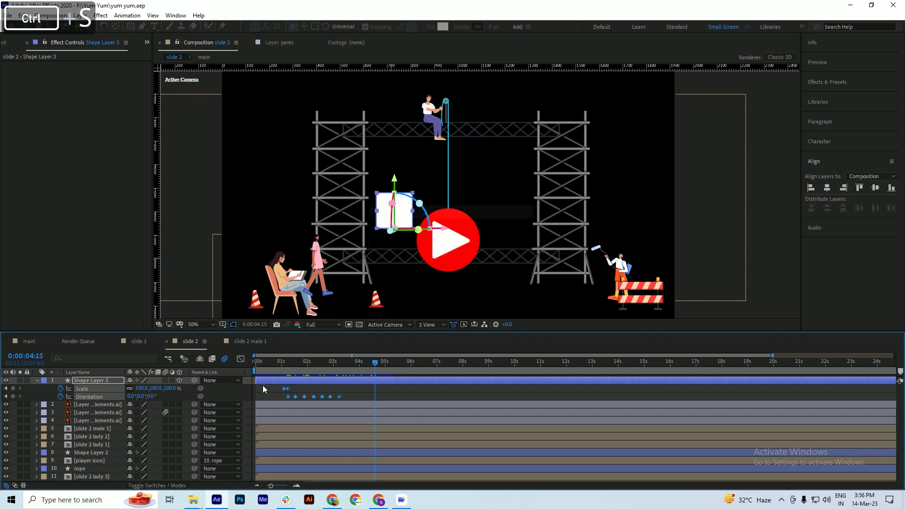
Try switching off 3D for Shape Layer 3 and undo the change
click(180, 380)
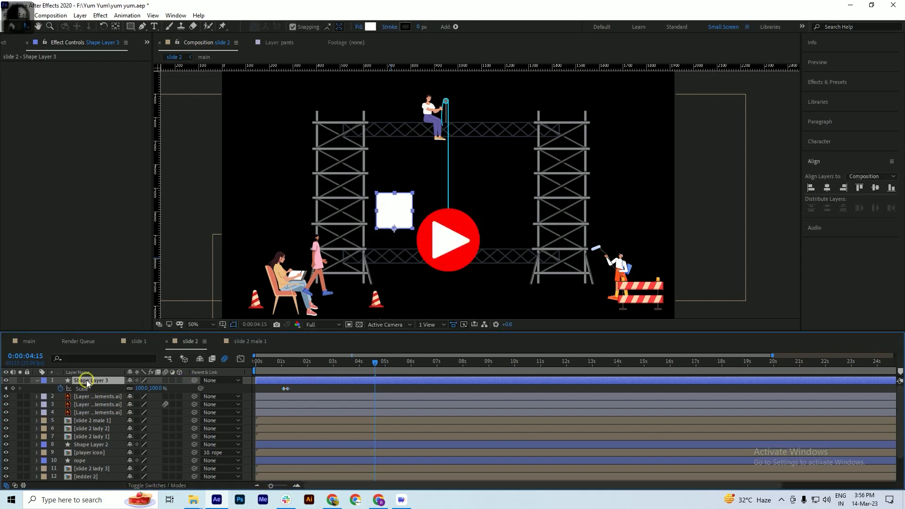
key(ctrl)
key(ctrl+z)
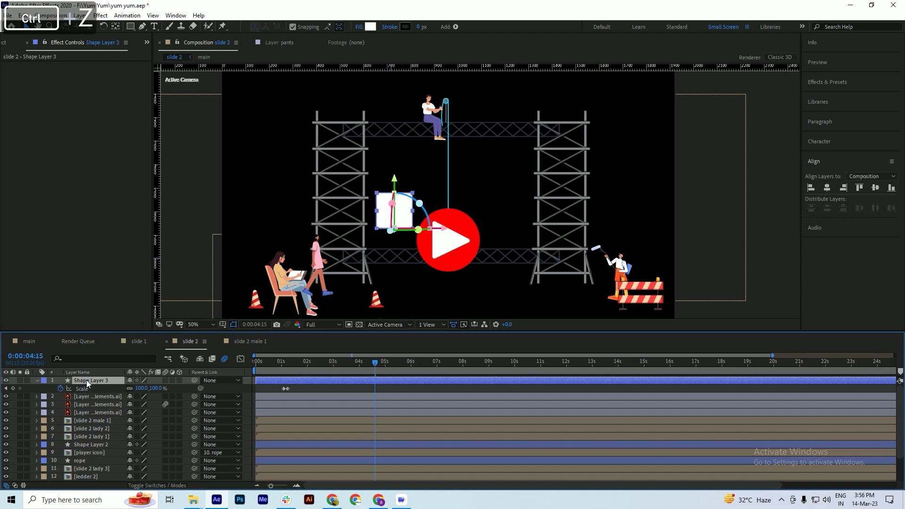
Duplicate Shape Layer 3 and hide the original as a backup, saving the project with the duplicate selected
key(ctrl+d)
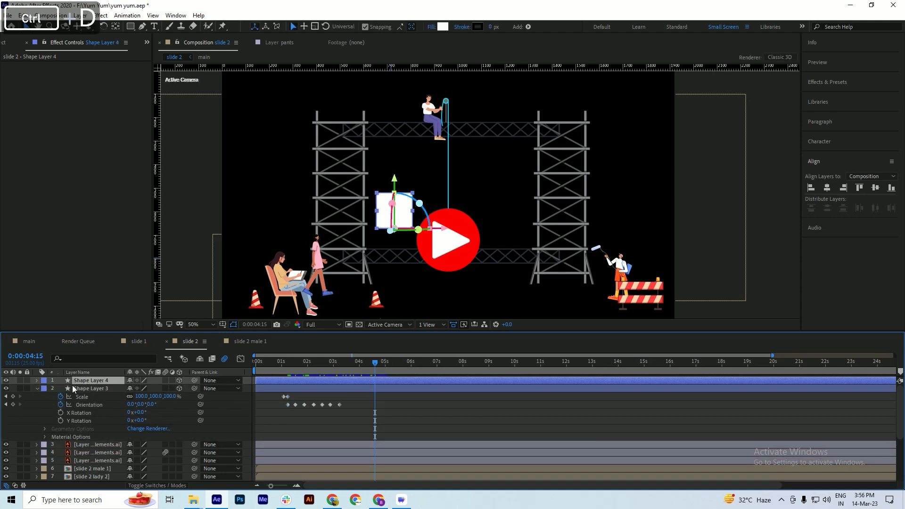
click(36, 389)
click(84, 388)
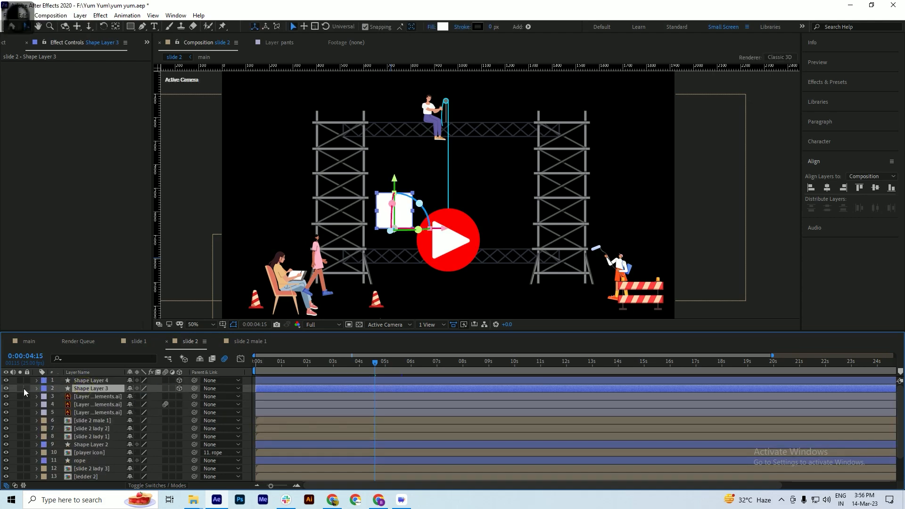
click(6, 388)
click(97, 381)
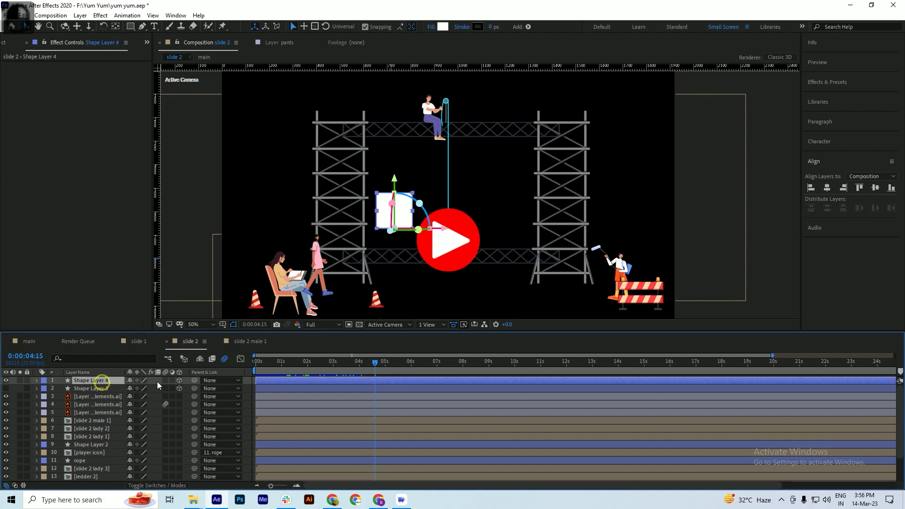
key(ctrl+s)
Reveal the animated properties of Shape Layer 4 and copy all its Scale and Orientation keyframes
key(u)
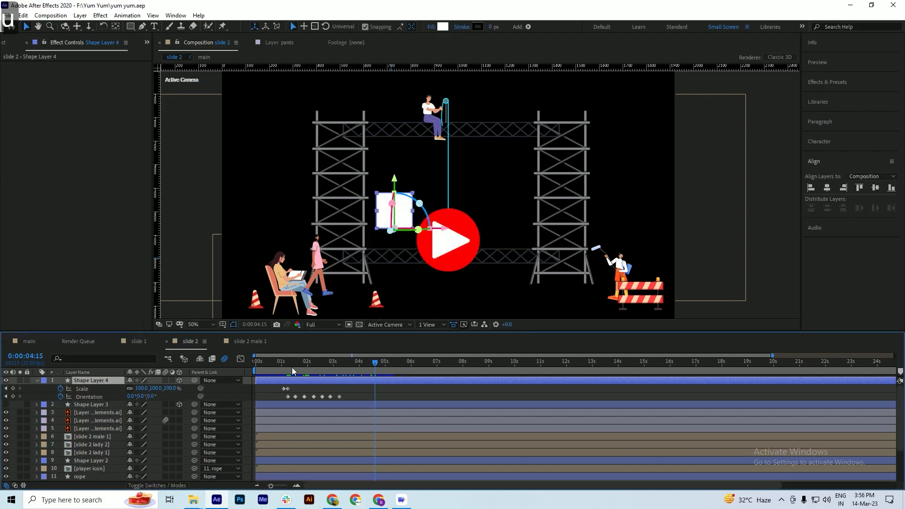
drag(276, 385, 350, 398)
key(ctrl+c)
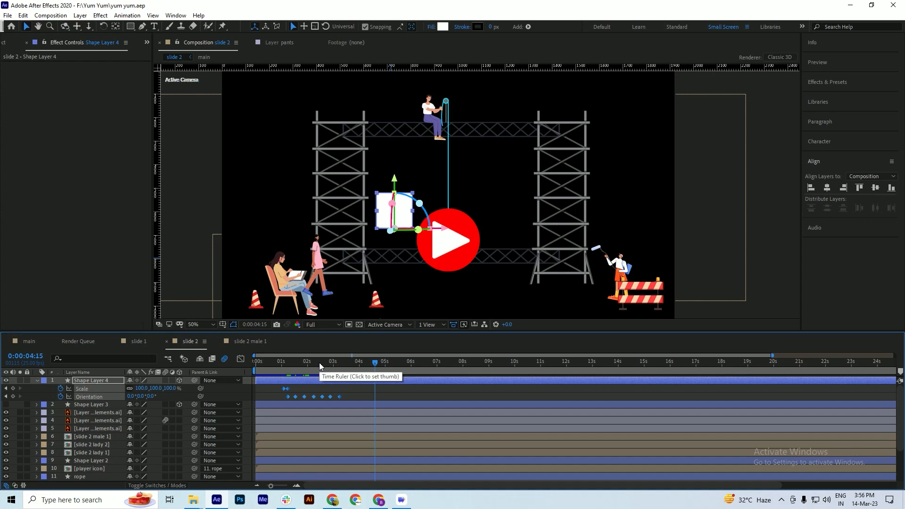
Switch off 3D for Shape Layer 4 and save the project
key(ctrl+s)
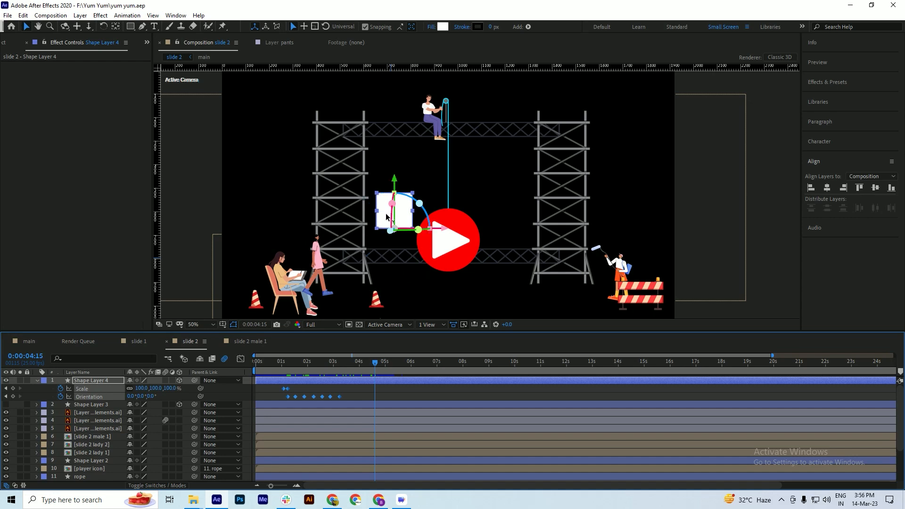
scroll(264, 384, up, 2)
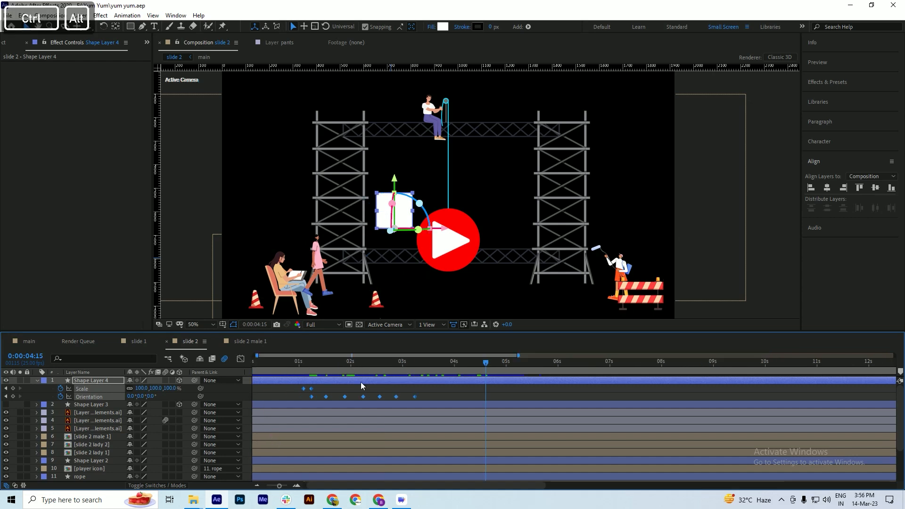
scroll(360, 386, down, 3)
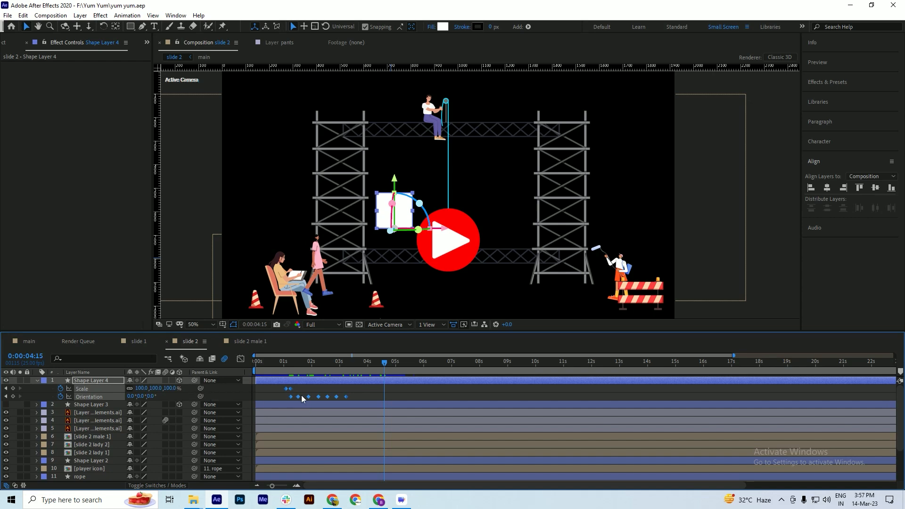
click(179, 381)
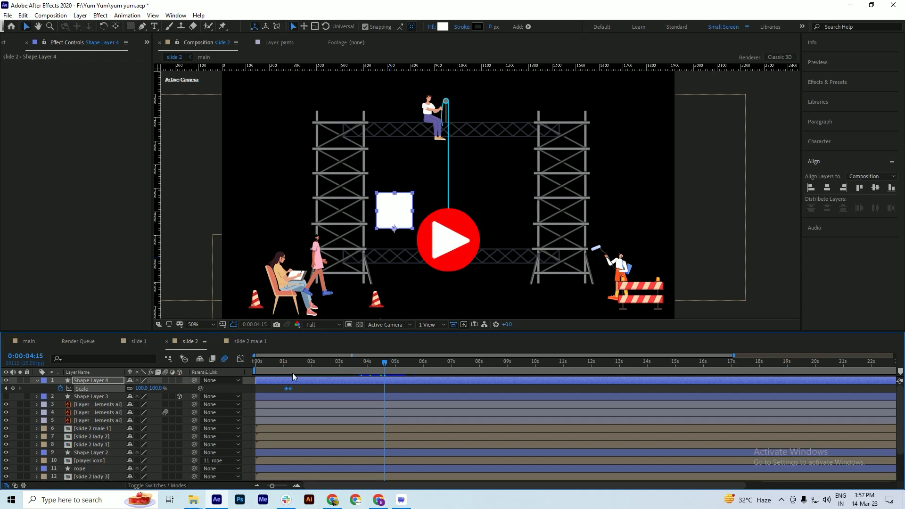
key(ctrl+s)
Move the white panel of Shape Layer 4 straight down onto the lower horizontal truss
key(shift+Down)
key(shift+Down)
key(shift+Down)
key(shift+Down)
key(shift+Down)
key(shift+Down)
key(shift+Down)
key(shift+Down)
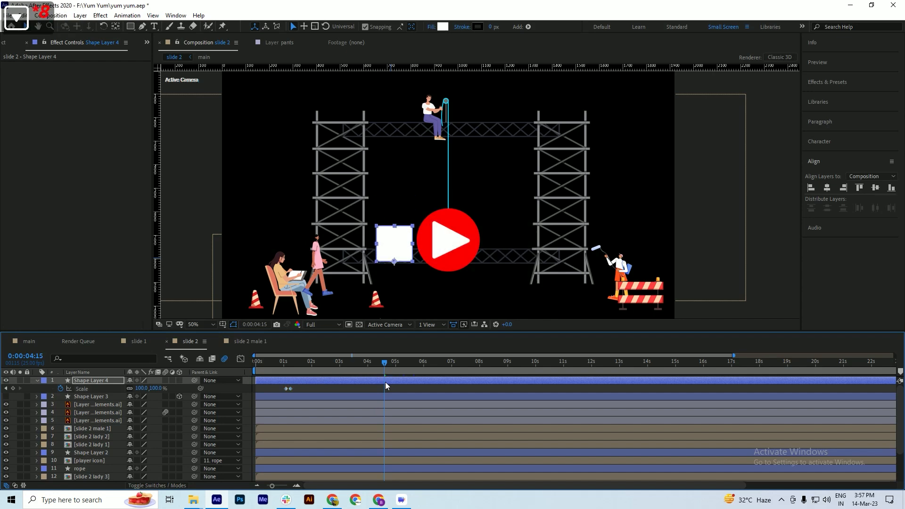
key(shift+Down)
key(shift+Up)
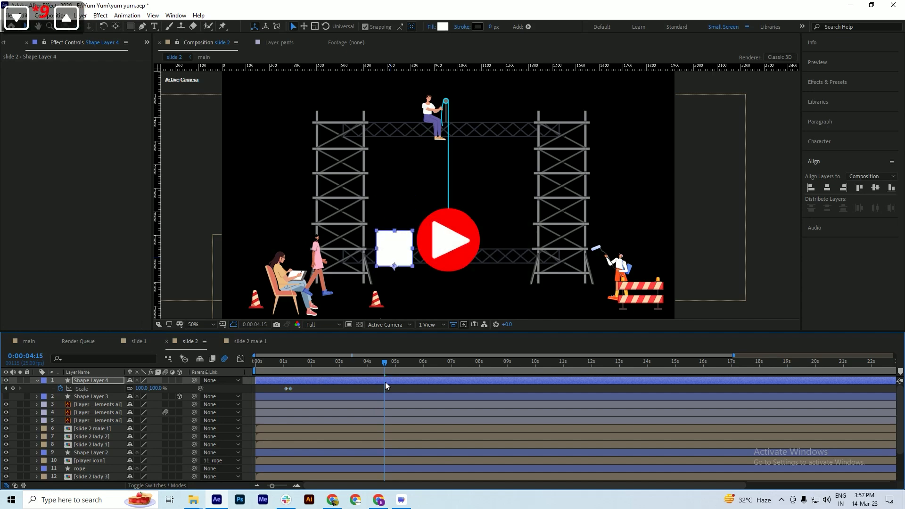
key(shift+Down)
Move the white panel horizontally left to the left tower's outer edge, beside the seated woman
key(shift+Left)
key(shift+Left)
key(shift+Left)
key(shift+Left)
key(shift+Left)
key(shift+Left)
key(shift+Left)
key(shift+Left)
key(shift+Left)
key(shift+Left)
key(shift+Left)
key(shift+Left)
key(shift+Left)
key(shift+Left)
key(shift+Left)
key(shift+Left)
key(shift+Left)
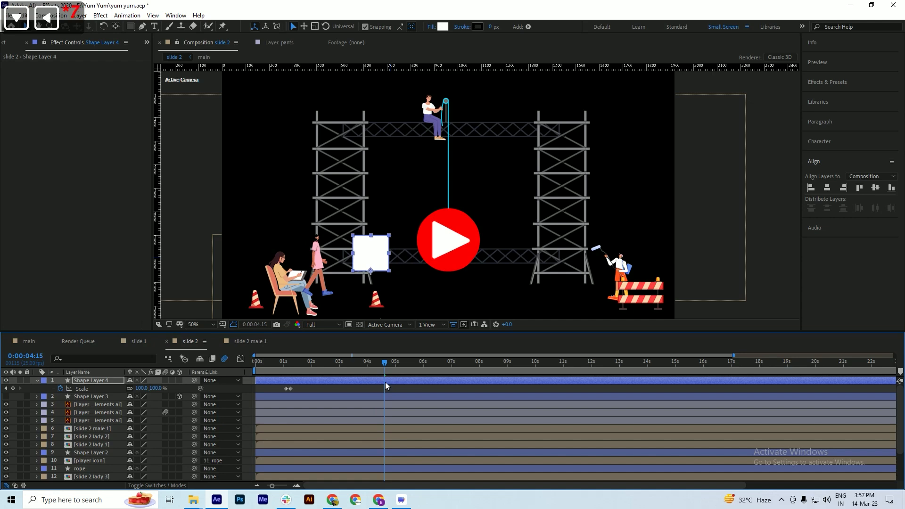
key(shift+Left)
key(shift+Left)
key(shift+Left)
key(shift+Left)
key(shift+Left)
key(shift+Right)
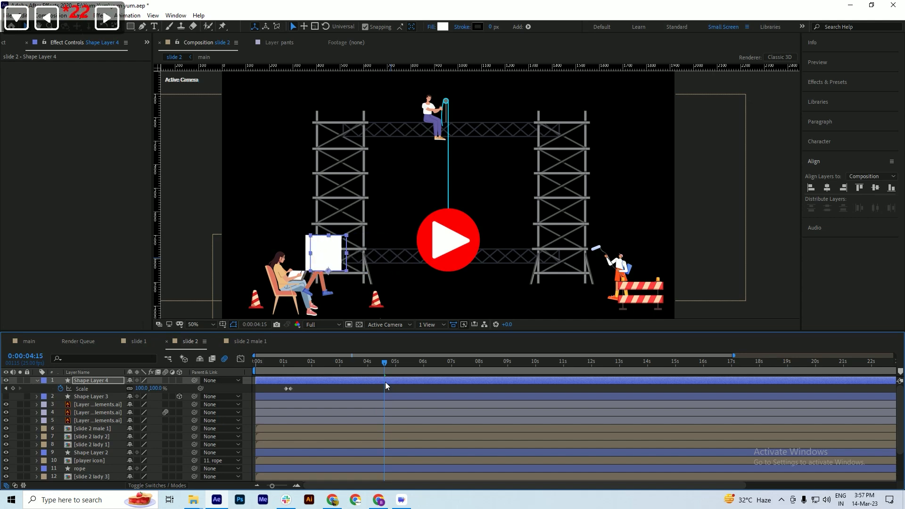
key(ctrl)
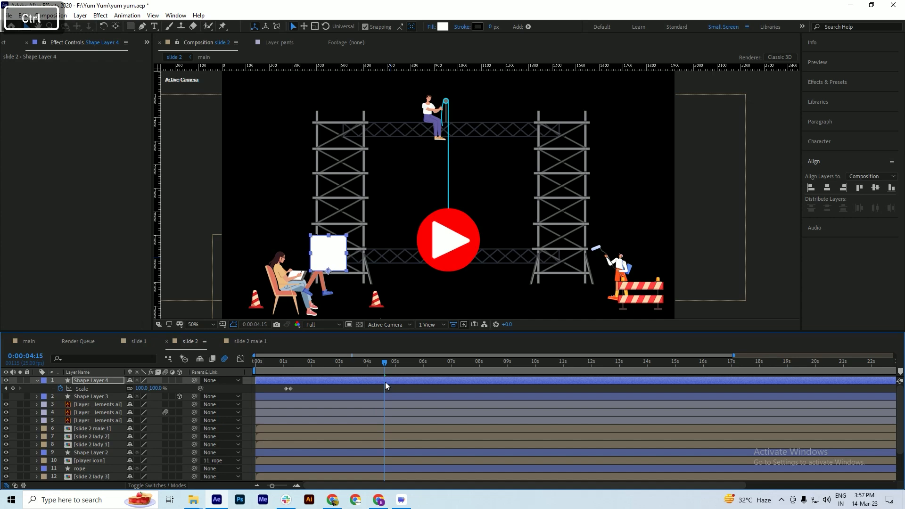
Duplicate Shape Layer 4 and place the copy immediately right of the first panel, leaving a narrow gap
click(386, 383)
click(390, 386)
click(394, 380)
key(ctrl+d)
key(shift+Right)
key(shift+Right)
key(shift+Right)
key(shift+Right)
key(shift+Right)
key(shift+Right)
key(shift+Right)
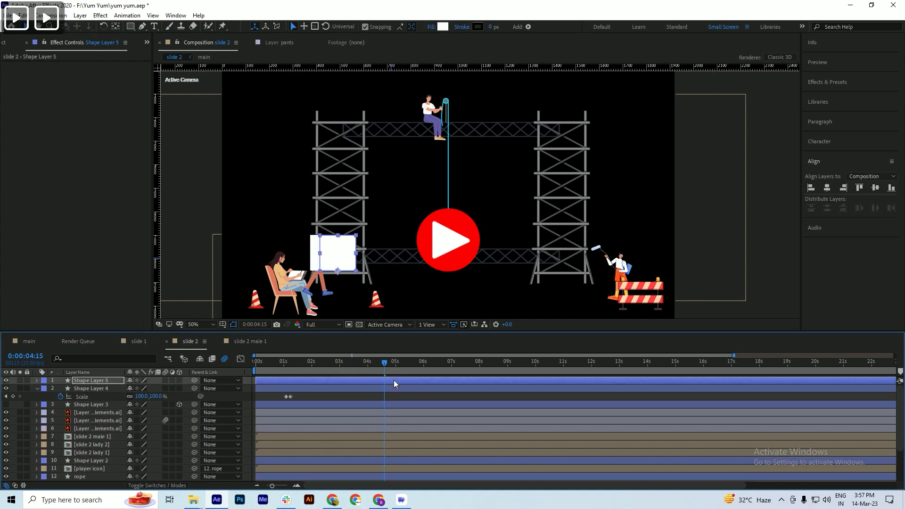
key(shift+Right)
key(shift+Right)
key(shift+Right)
key(shift+Right)
key(shift+Right)
key(shift+Right)
key(shift+Right)
key(shift+Right)
key(shift+Right)
key(shift+Right)
key(shift+Right)
key(shift+Right)
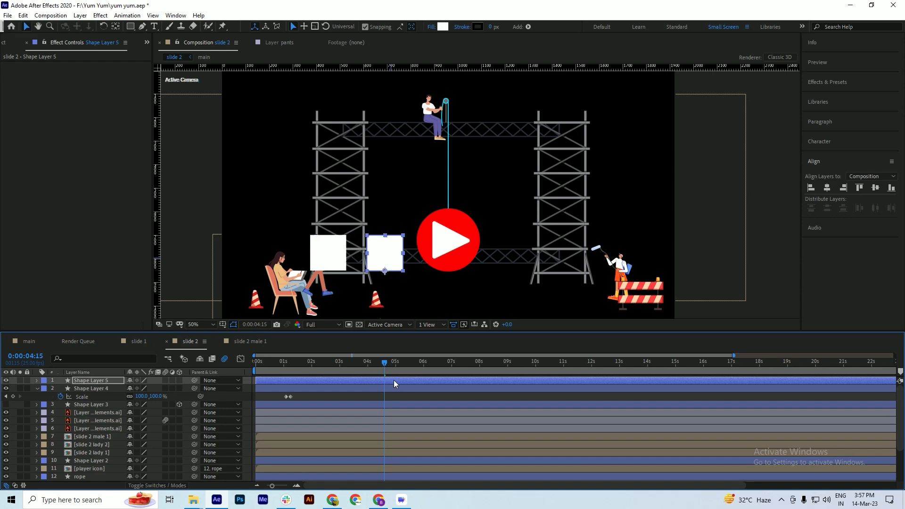
key(shift+Left)
key(shift+Left)
key(shift+Left)
key(shift+Left)
key(shift+Left)
key(shift+Left)
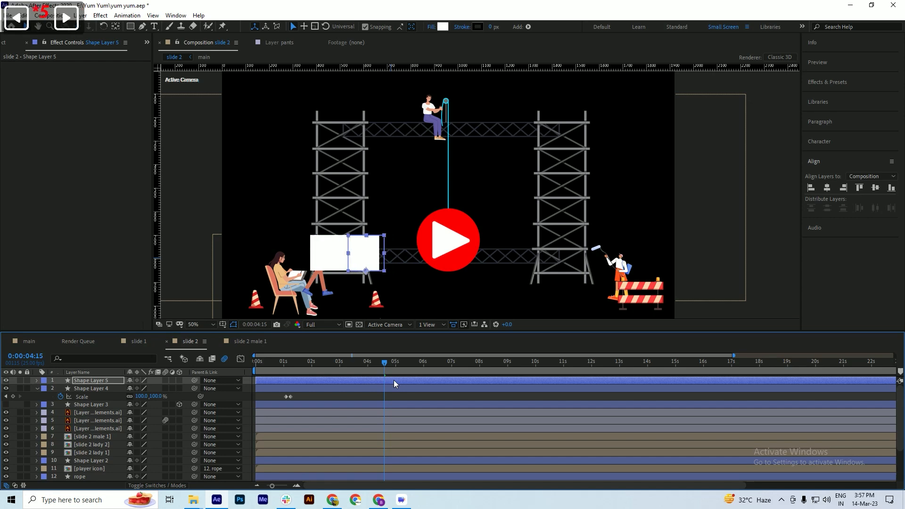
key(shift+Right)
Duplicate the second panel, Shape Layer 5, and place the copy as the row's third panel with the same narrow gap
key(ctrl+d)
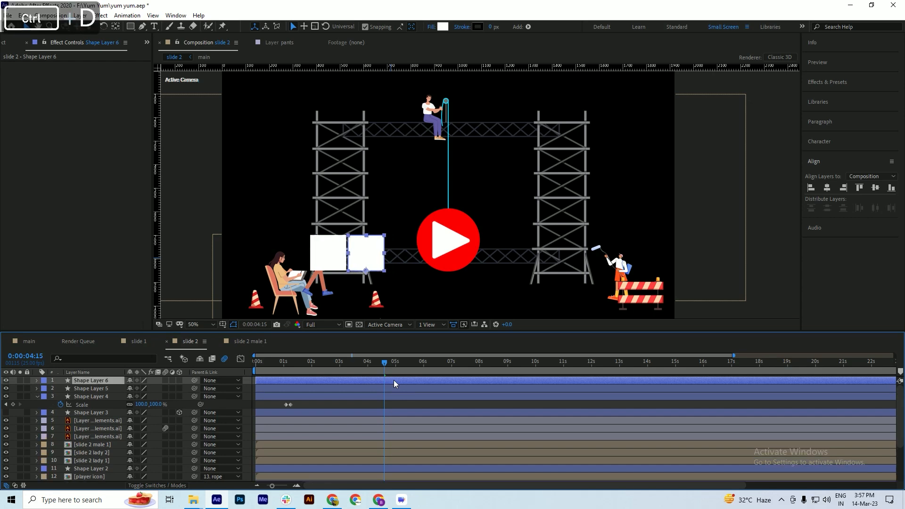
key(shift+Right)
key(shift+Right)
key(shift+Right)
key(shift+Right)
key(shift+Right)
key(shift+Right)
key(shift+Right)
key(shift+Right)
key(shift+Right)
key(shift+Right)
key(shift+Right)
key(shift+Right)
key(shift+Right)
key(shift+Right)
key(shift+Right)
key(shift+Right)
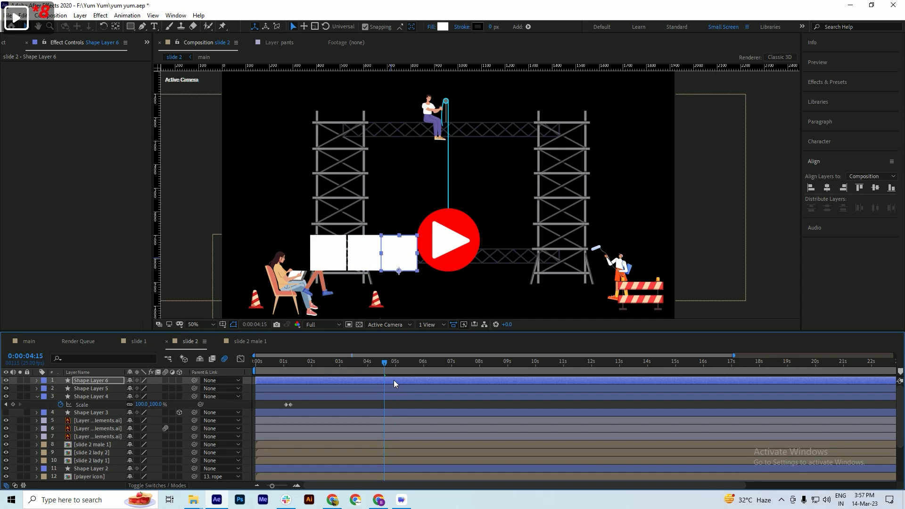
Duplicate the third panel, Shape Layer 6, and place the copy as the fourth panel, over the play icon's left part
key(ctrl+d)
key(shift+Right)
key(shift+Right)
key(shift+Right)
key(shift+Right)
key(shift+Right)
key(shift+Right)
key(shift+Right)
key(shift+Right)
key(shift+Right)
key(shift+Right)
key(shift+Right)
key(shift+Right)
key(shift+Right)
key(shift+Right)
key(shift+Right)
key(shift+Right)
key(shift+Right)
key(shift+Right)
key(shift+Right)
key(shift+Right)
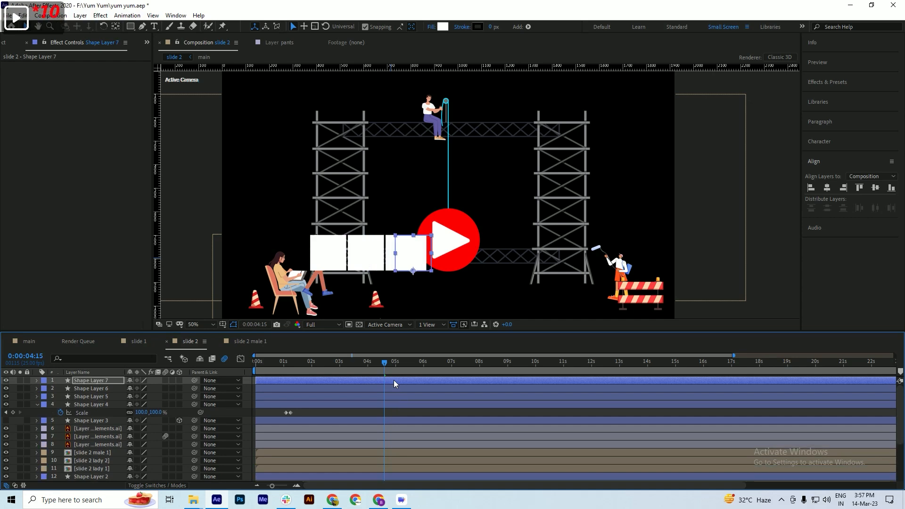
key(shift+Left)
key(shift+Left)
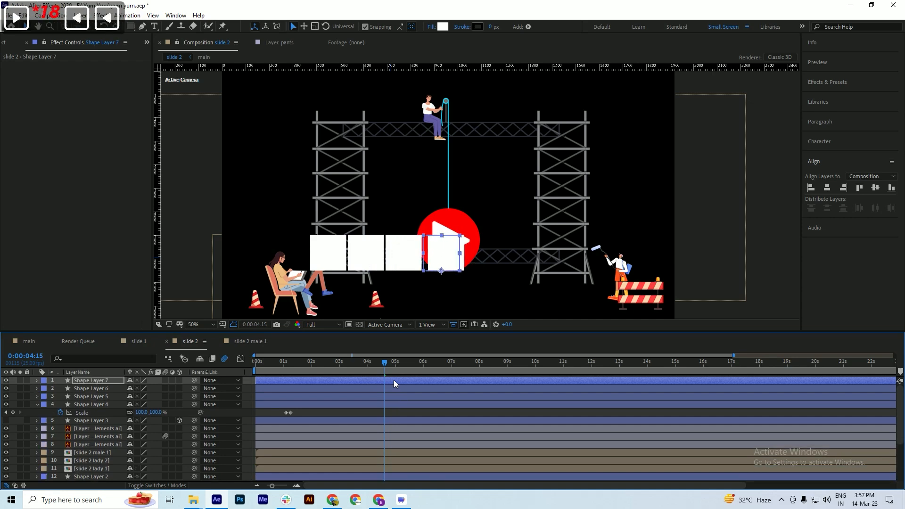
Duplicate the fourth panel, Shape Layer 7, and place the copy as the fifth panel, over the play icon's right edge
key(ctrl+d)
key(shift+Right)
key(shift+Right)
key(shift+Right)
key(shift+Right)
key(shift+Right)
key(shift+Right)
key(shift+Right)
key(shift+Right)
key(shift+Right)
key(shift+Right)
key(shift+Right)
key(shift+Right)
key(shift+Right)
key(shift+Right)
key(shift+Right)
key(shift+Right)
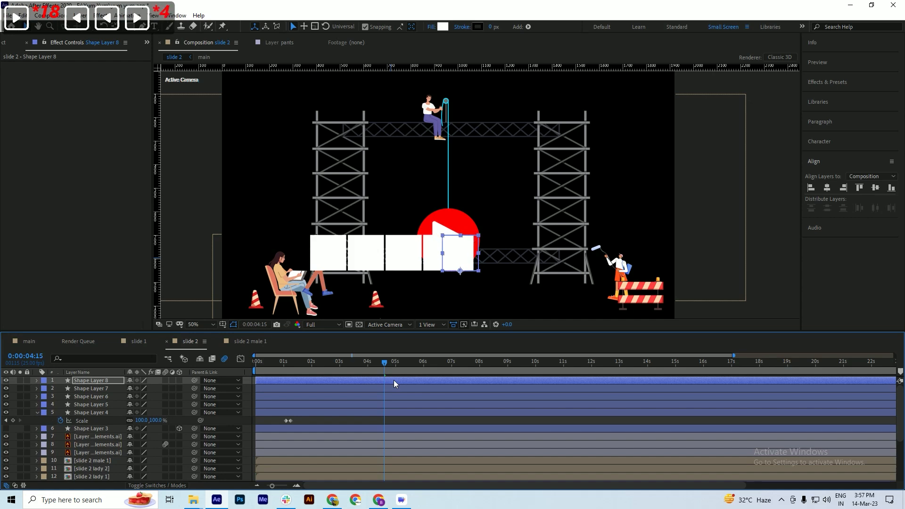
key(shift+Left)
key(shift+Left)
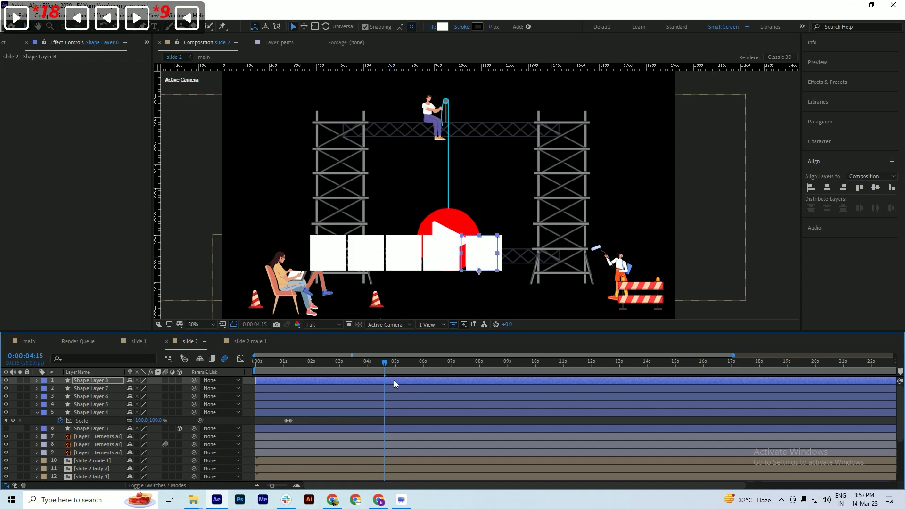
Duplicate the fifth panel, Shape Layer 8, and place the copy as the sixth panel, just before the right tower
key(ctrl+d)
key(shift+Right)
key(shift+Right)
key(shift+Right)
key(shift+Right)
key(shift+Right)
key(shift+Right)
key(shift+Right)
key(shift+Right)
key(shift+Right)
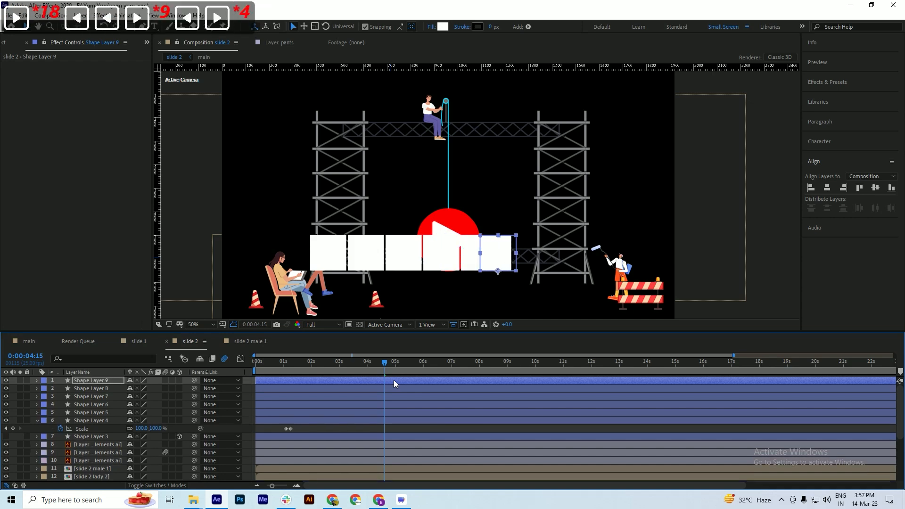
Duplicate the sixth panel, Shape Layer 9, and place the copy as the seventh panel, over the right tower
key(ctrl+d)
key(shift+Right)
key(shift+Right)
key(shift+Right)
key(shift+Right)
key(shift+Right)
key(shift+Right)
key(shift+Right)
key(shift+Right)
key(shift+Right)
key(shift+Right)
key(shift+Right)
key(shift+Right)
key(shift+Right)
key(shift+Right)
key(shift+Right)
key(shift+Right)
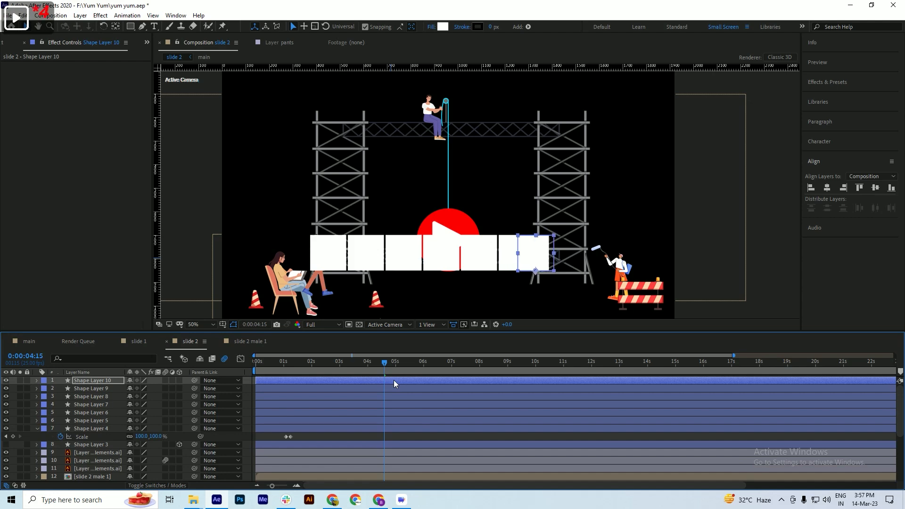
key(shift+Left)
key(shift+Left)
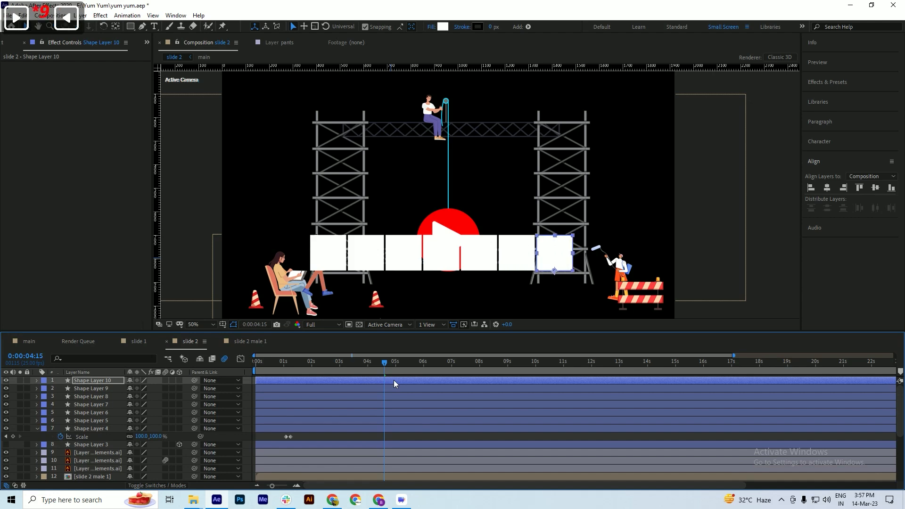
Duplicate the seventh panel, Shape Layer 10, place the copy as the eighth panel just past the right tower, and save the project
key(ctrl+d)
key(shift+Right)
key(shift+Right)
key(shift+Right)
key(shift+Right)
key(shift+Right)
key(shift+Right)
key(shift+Right)
key(shift+Right)
key(shift+Right)
key(shift+Right)
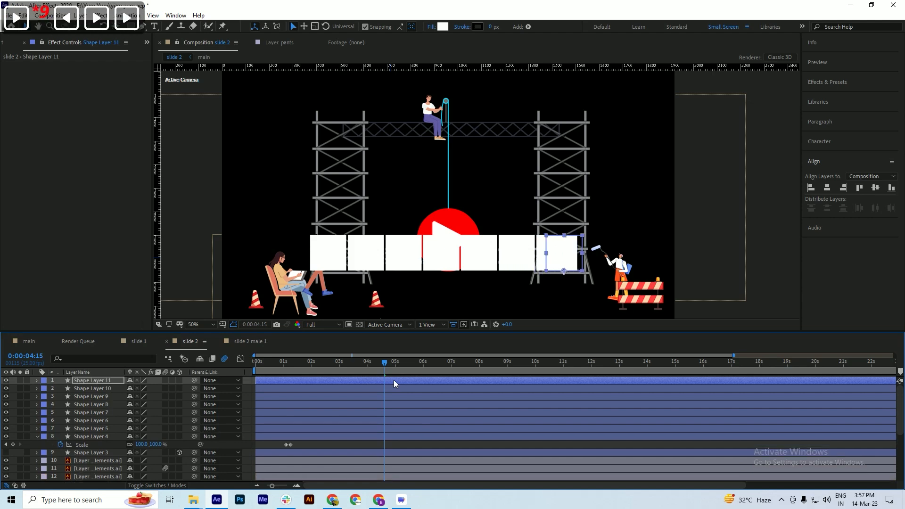
key(shift+Right)
key(shift+Right)
key(shift+Right)
key(shift+Right)
key(shift+Right)
key(shift+Right)
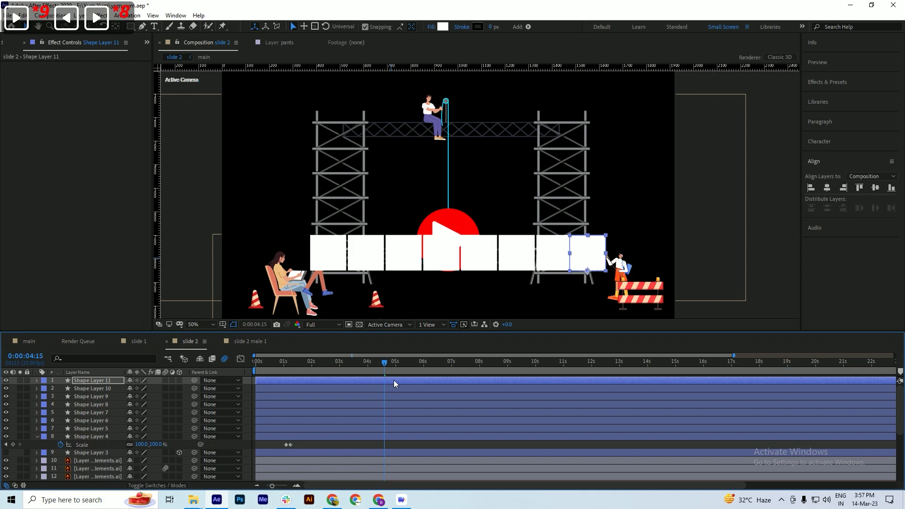
key(shift+Left)
key(shift+Left)
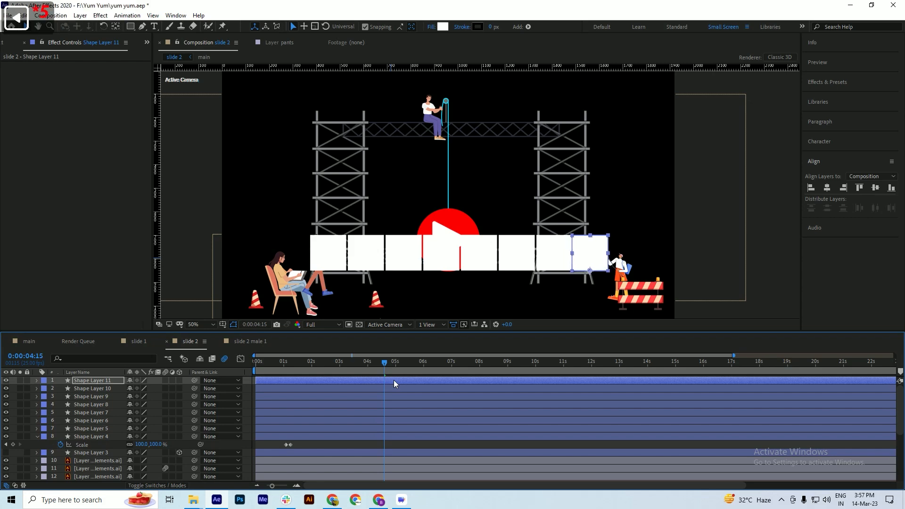
key(ctrl+s)
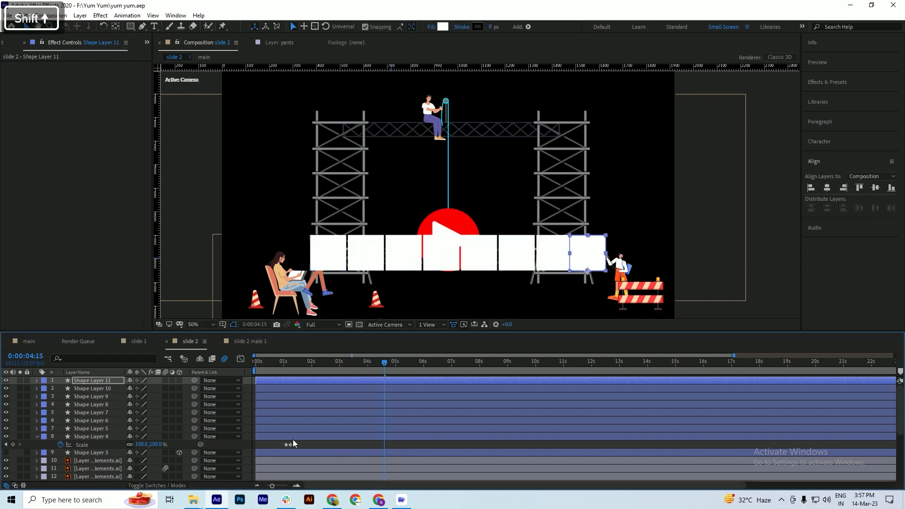
Distribute the eight panels, Shape Layer 4 through Shape Layer 11, evenly in the horizontal direction
shift+click(293, 437)
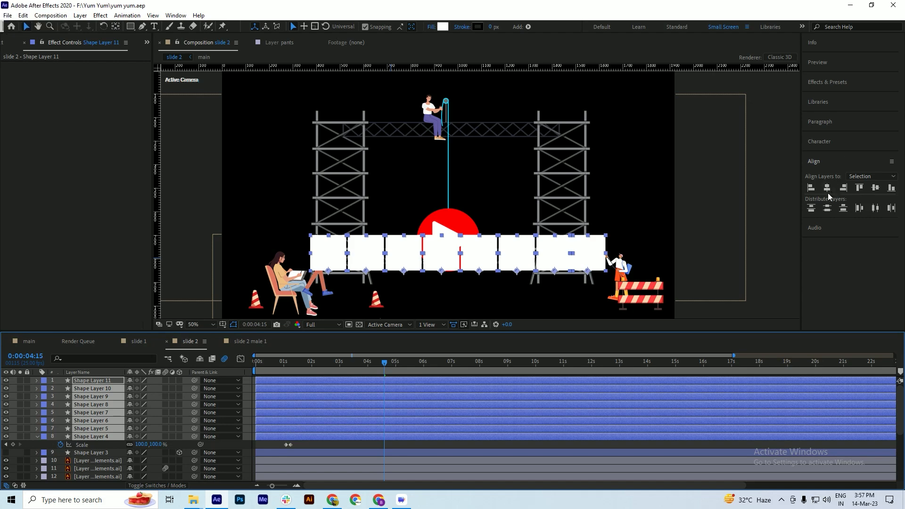
click(875, 208)
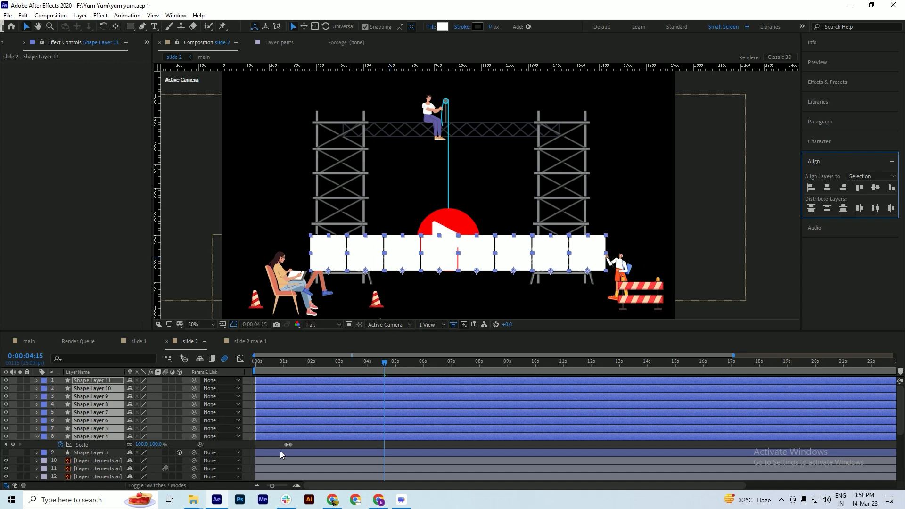
click(315, 444)
Nudge the eighth panel slightly left, then align all eight panels on their vertical centers and distribute them horizontally
click(590, 263)
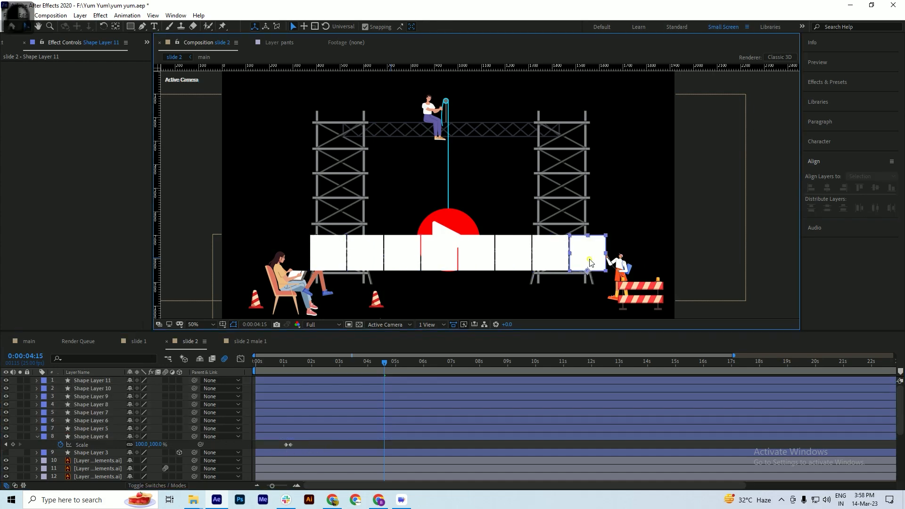
key(Left)
key(Left)
key(Left)
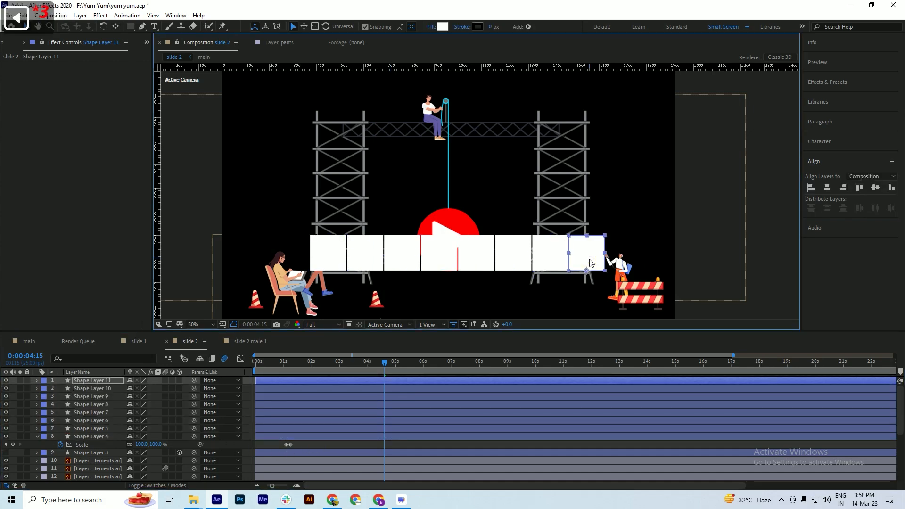
shift+click(321, 436)
click(876, 188)
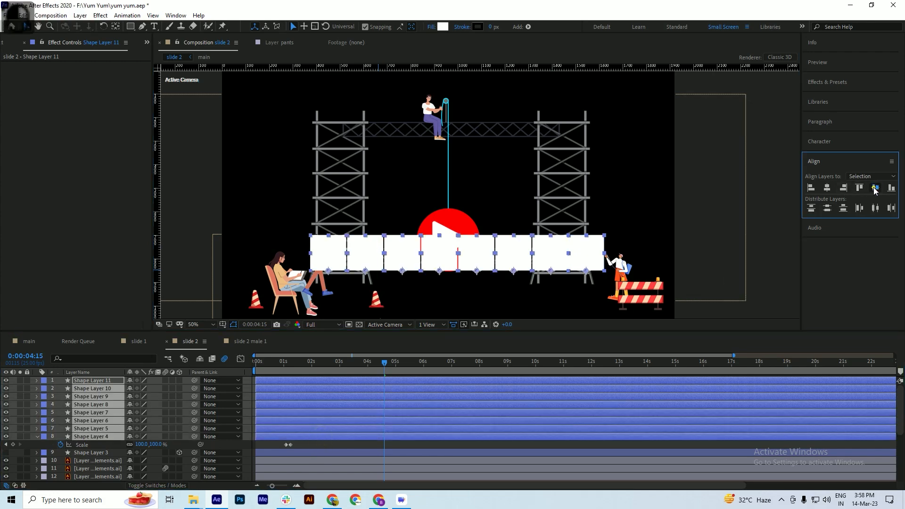
click(876, 208)
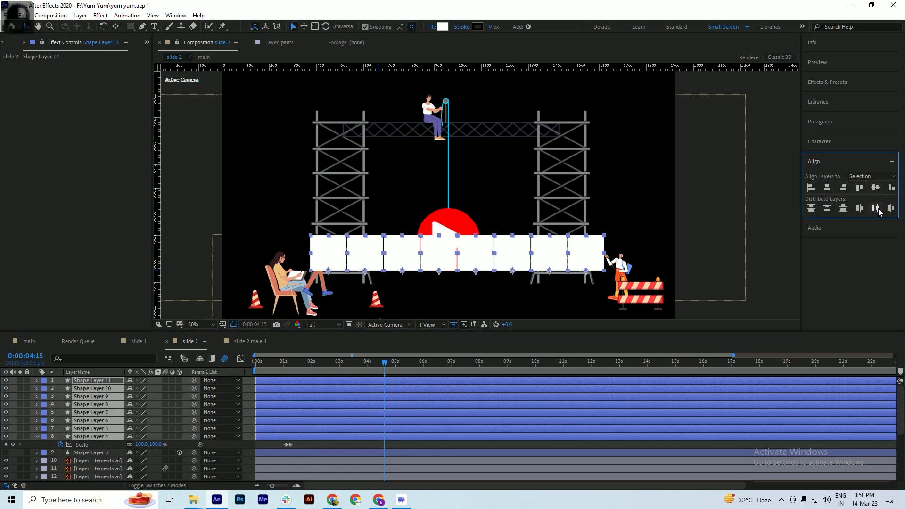
click(311, 449)
Nudge the first panel, Shape Layer 4, slightly right and distribute all eight panels horizontally to narrow their gaps
scroll(405, 252, up, 2)
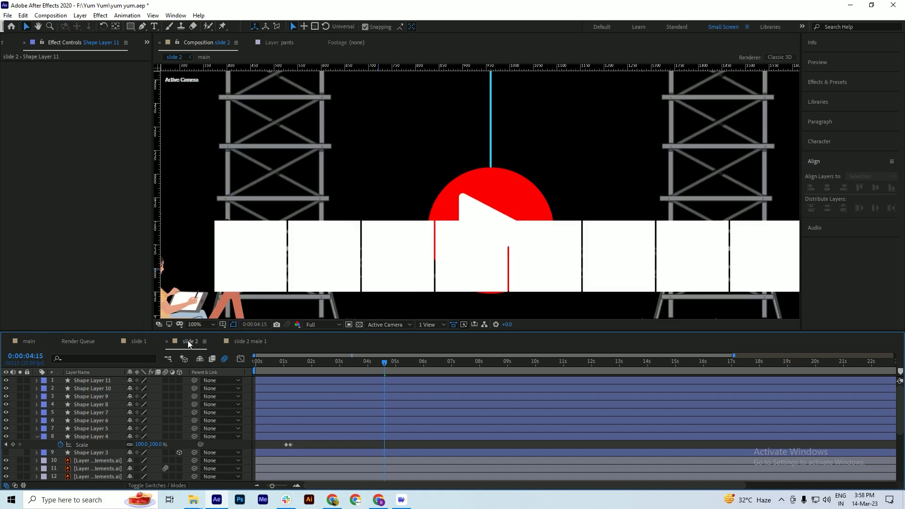
click(254, 259)
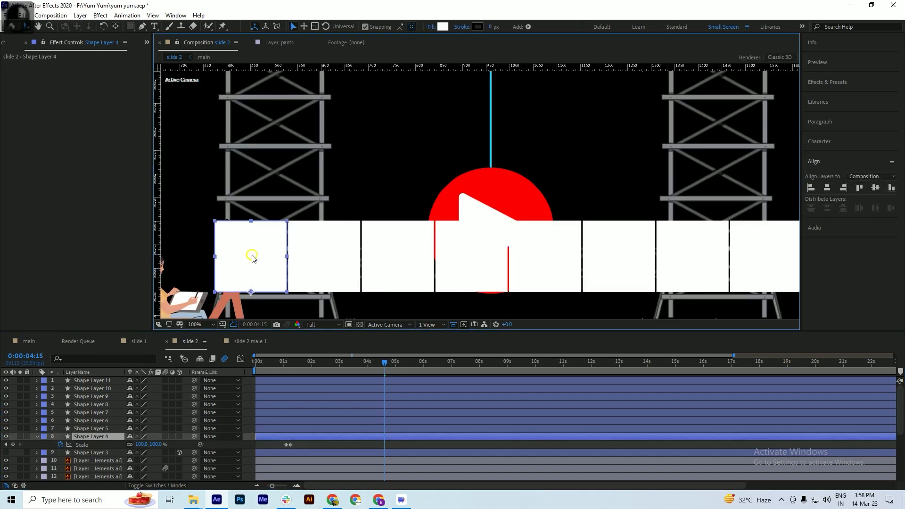
key(Right)
key(Right)
key(Right)
key(Right)
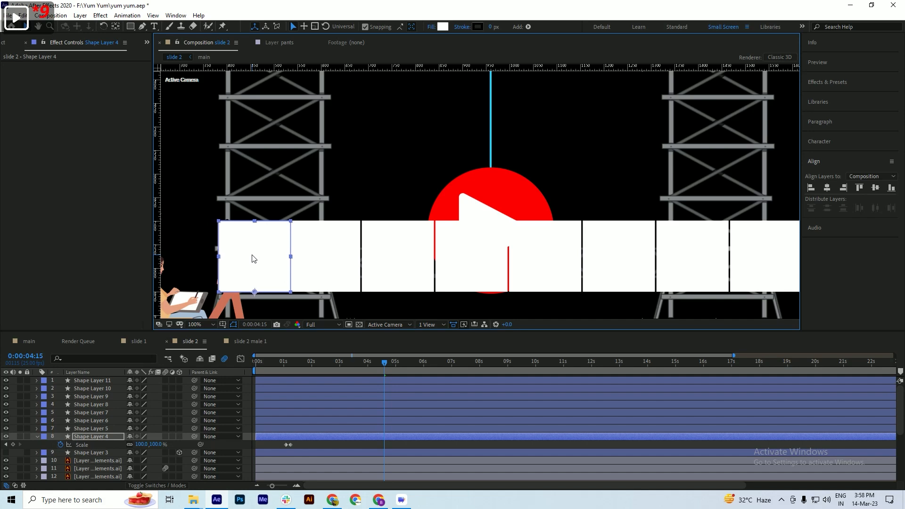
shift+click(354, 380)
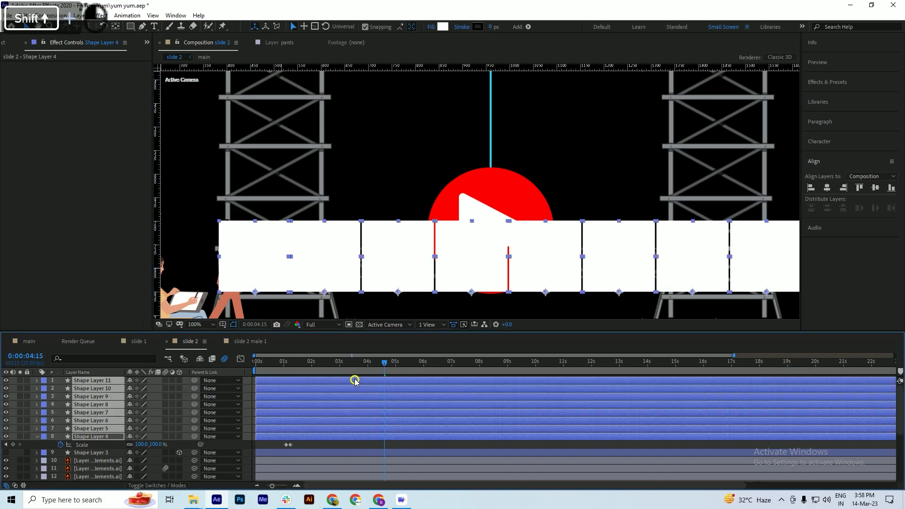
click(875, 208)
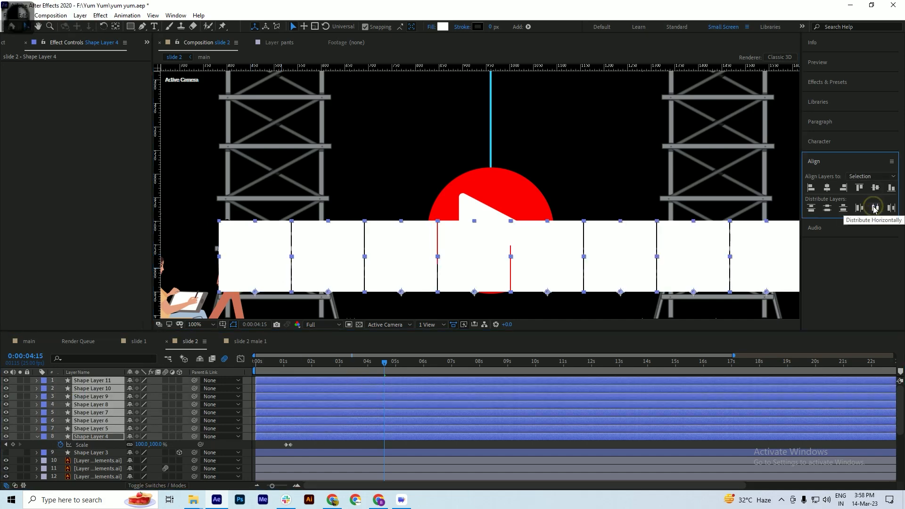
Move Shape Layer 4 a few more pixels right and redistribute the eight panels horizontally to tighten the row
scroll(495, 227, down, 1)
scroll(532, 230, up, 2)
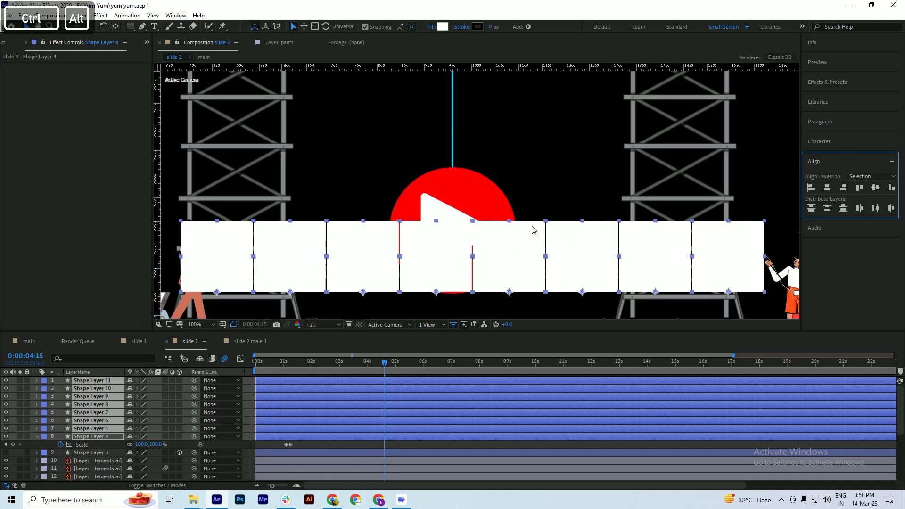
click(313, 437)
key(Right)
key(Right)
key(Right)
key(Right)
key(Right)
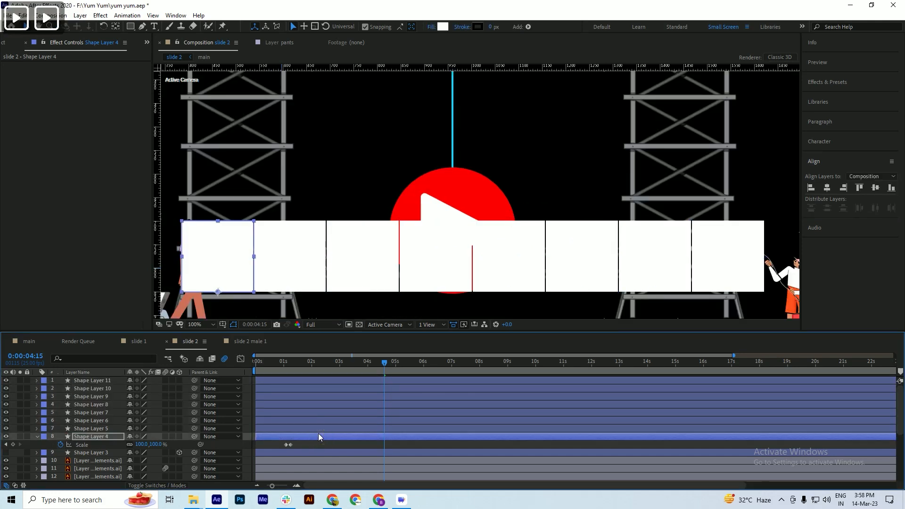
shift+click(381, 382)
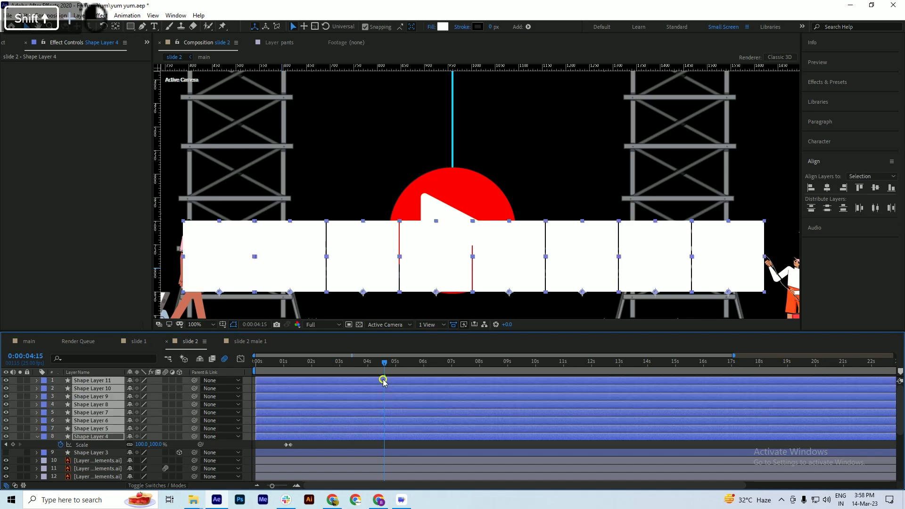
click(874, 208)
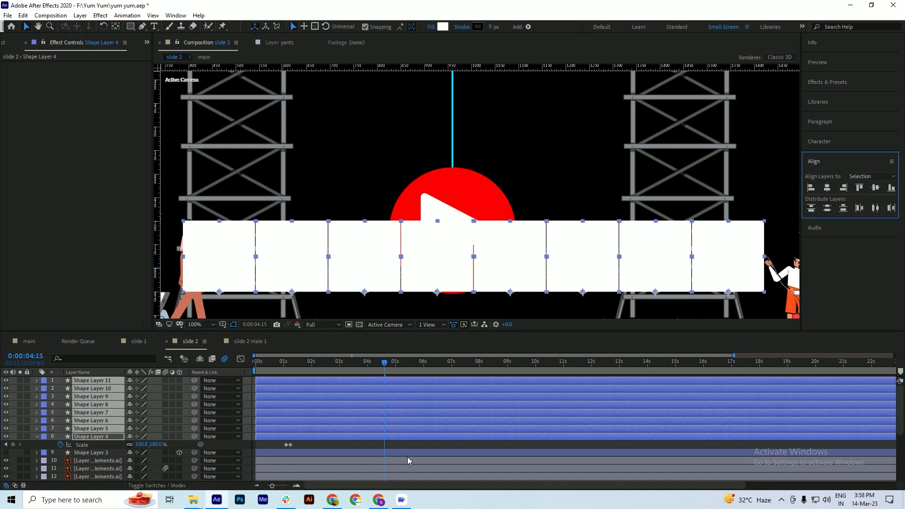
click(375, 443)
Shift Shape Layer 4 further right and distribute the row horizontally again, reducing the gaps to hairlines
click(378, 437)
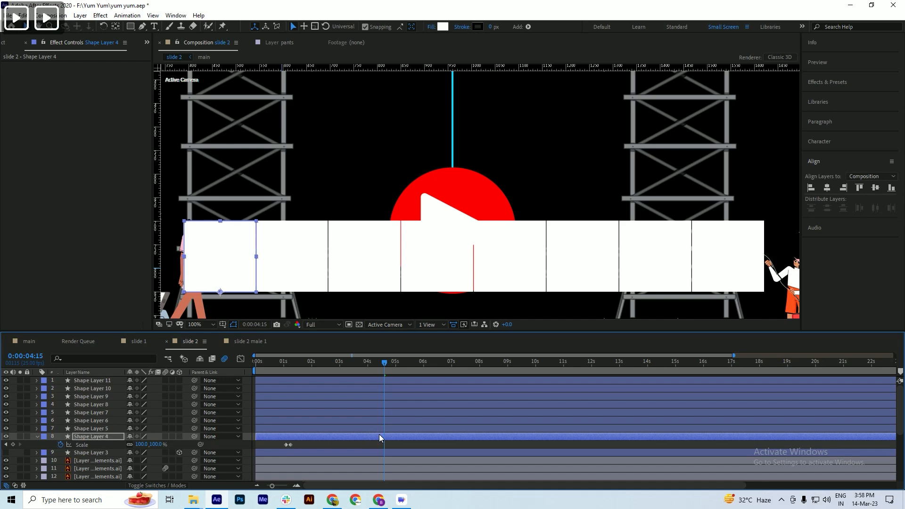
key(Right)
key(Right)
key(Right)
key(Right)
key(Right)
key(Right)
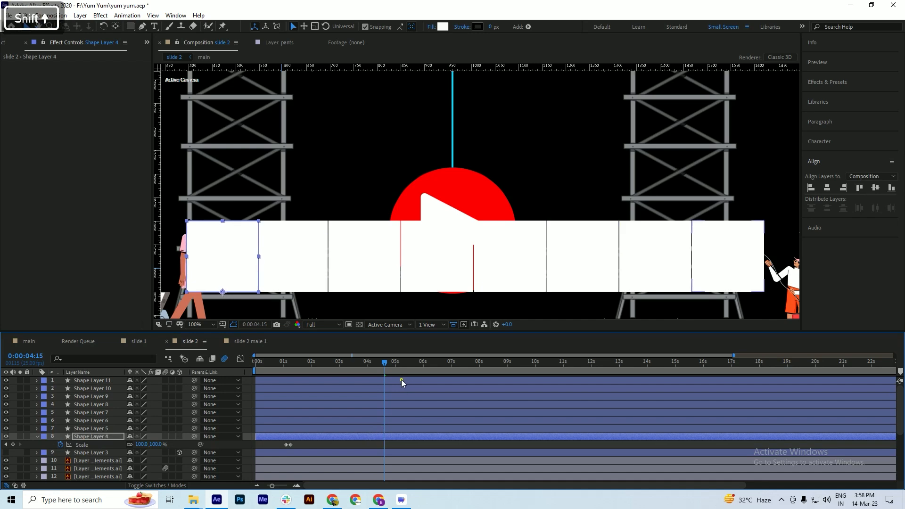
shift+click(401, 380)
click(876, 208)
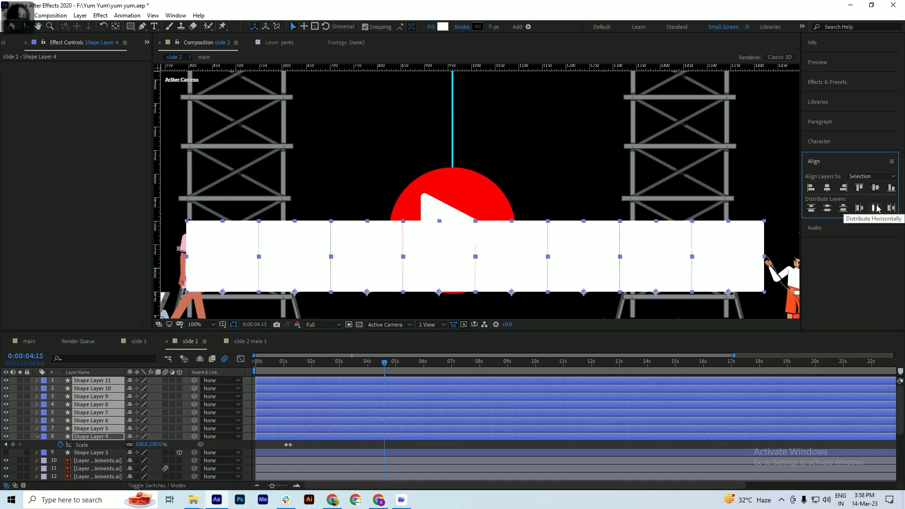
click(364, 443)
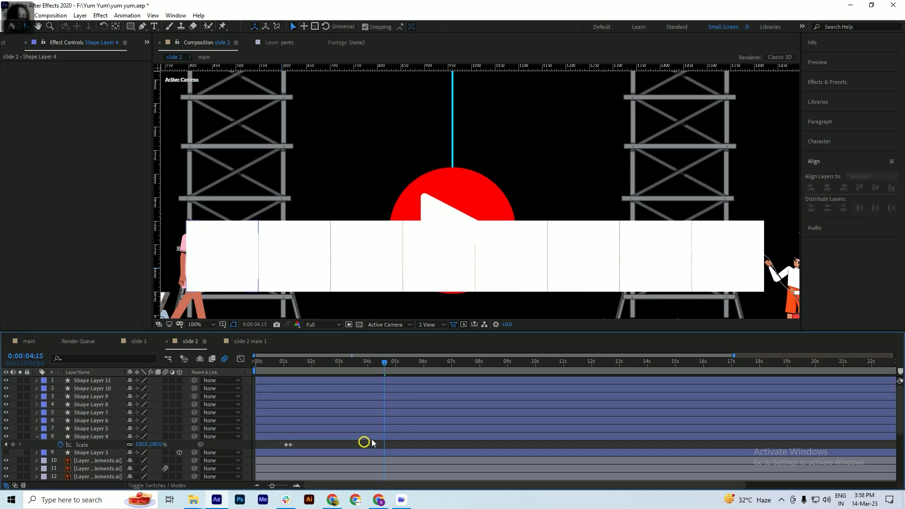
Nudge the row's first panel right to the left tower's outer post and redistribute all eight panels to close the hairline gaps
click(375, 437)
key(Right)
key(Right)
key(Right)
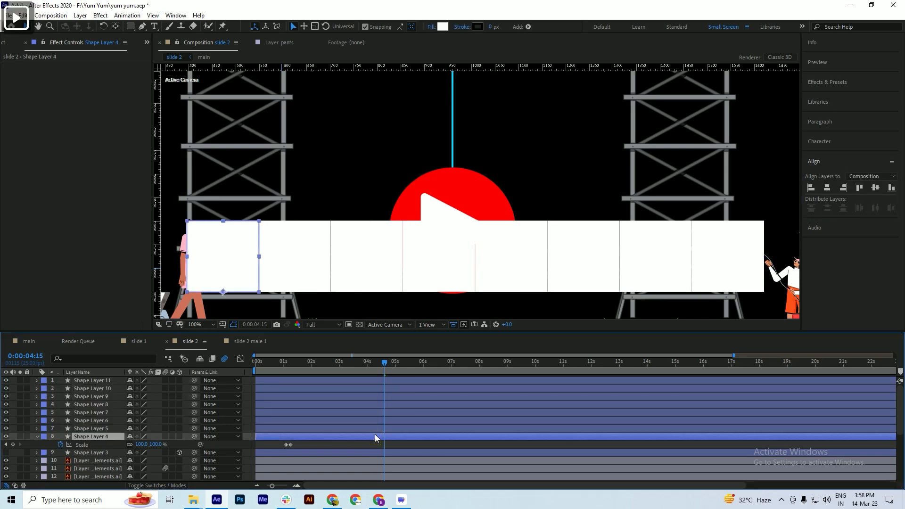
key(Right)
key(Right)
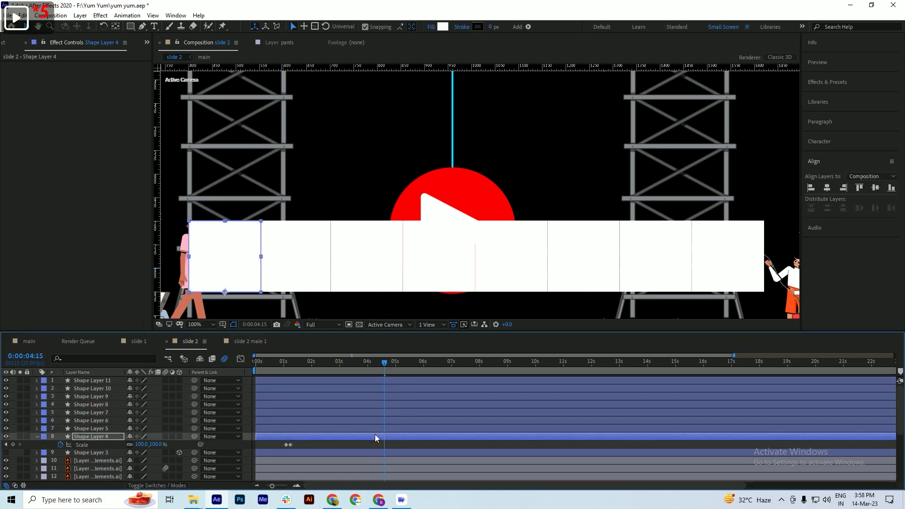
shift+click(388, 381)
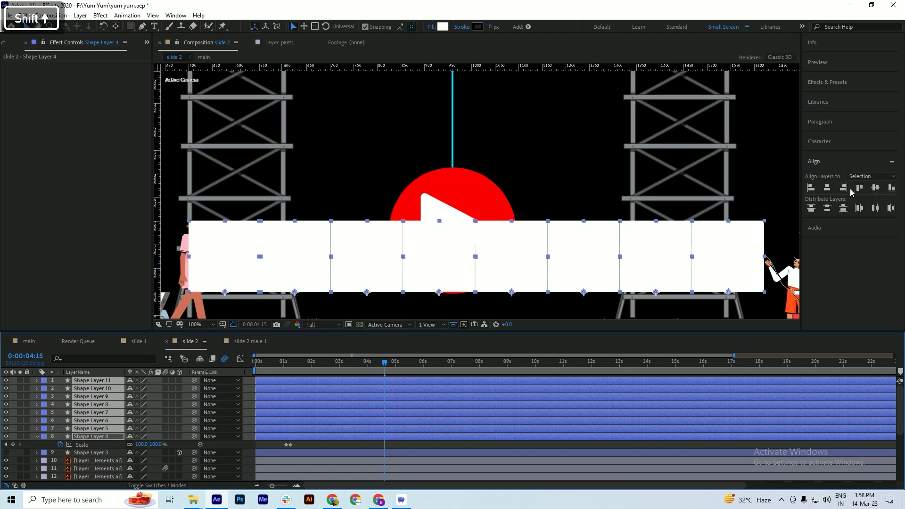
click(876, 208)
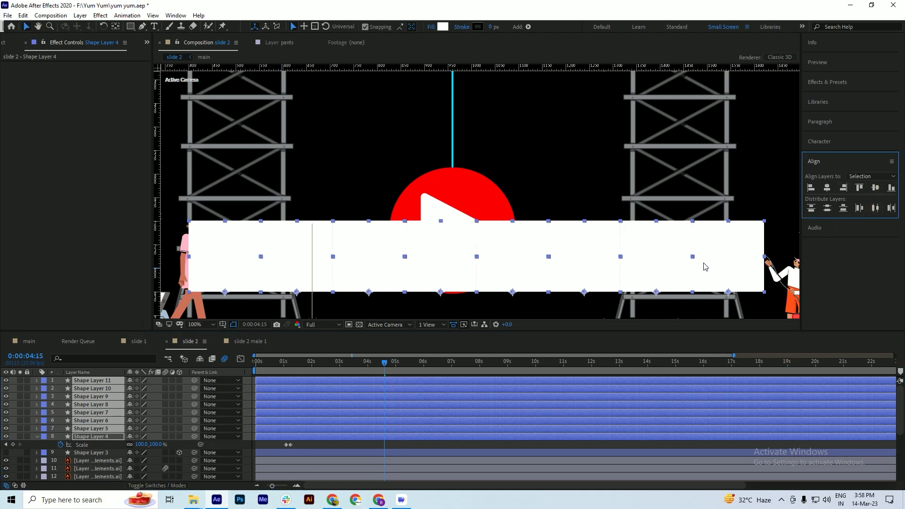
click(354, 448)
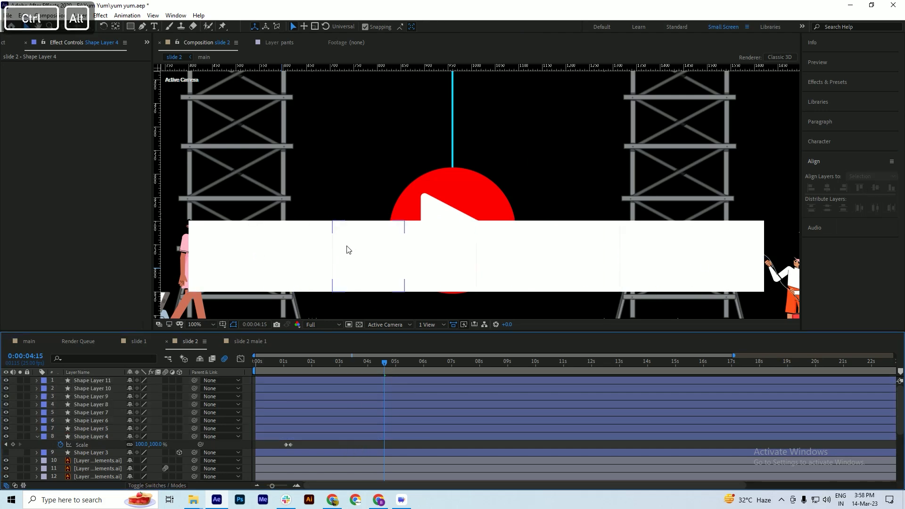
Check the panel seams up close, nudge Shape Layer 4 slightly right, redistribute the row so no seams remain, and save the project
scroll(346, 248, up, 6)
scroll(338, 198, down, 6)
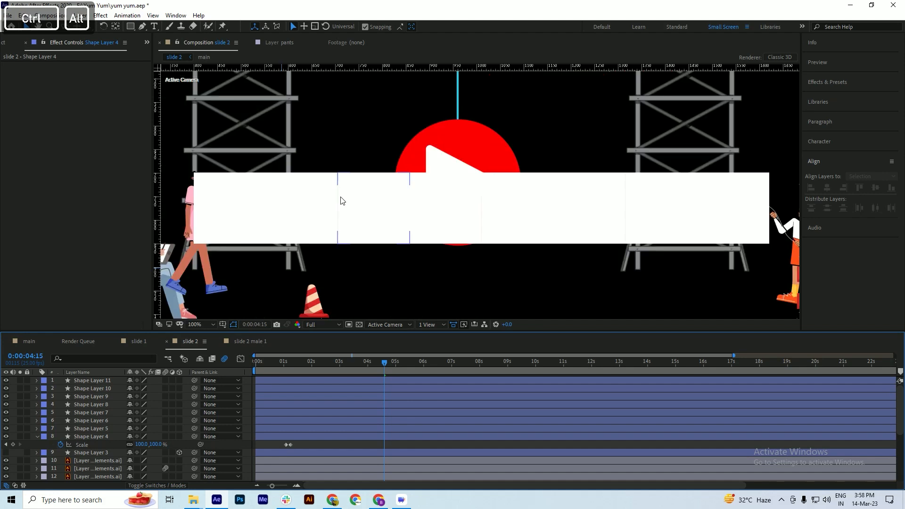
click(370, 380)
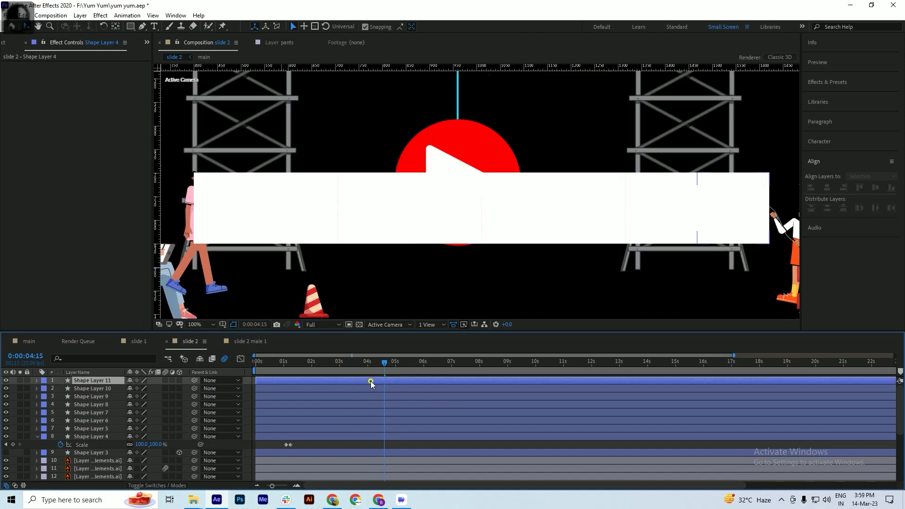
shift+click(364, 437)
click(354, 439)
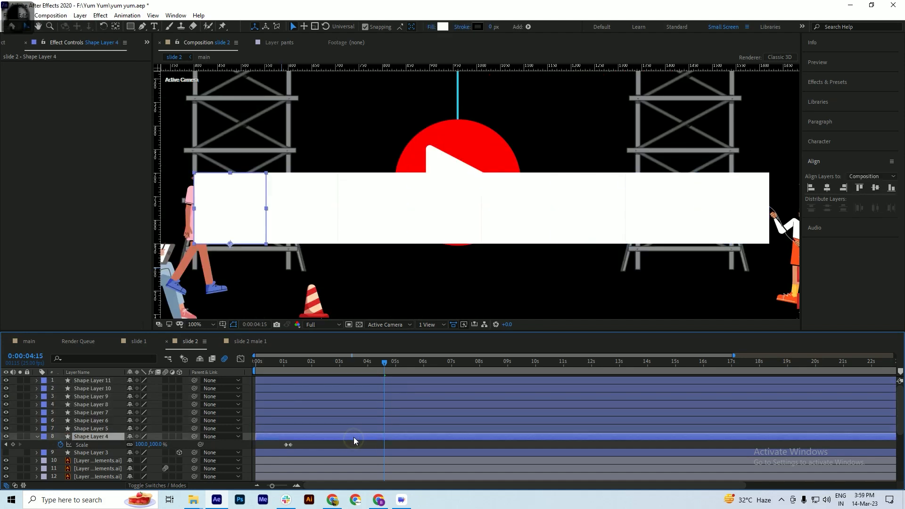
shift+click(374, 379)
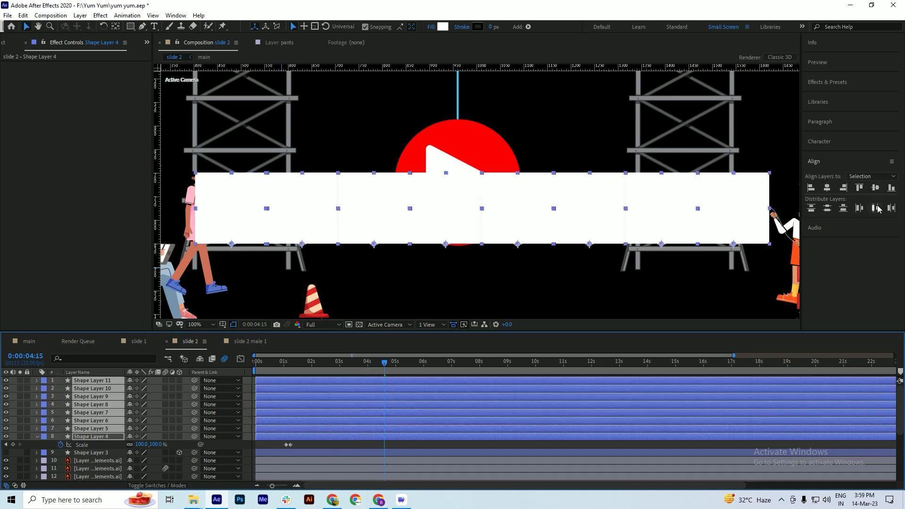
click(877, 208)
key(F2)
key(ctrl+s)
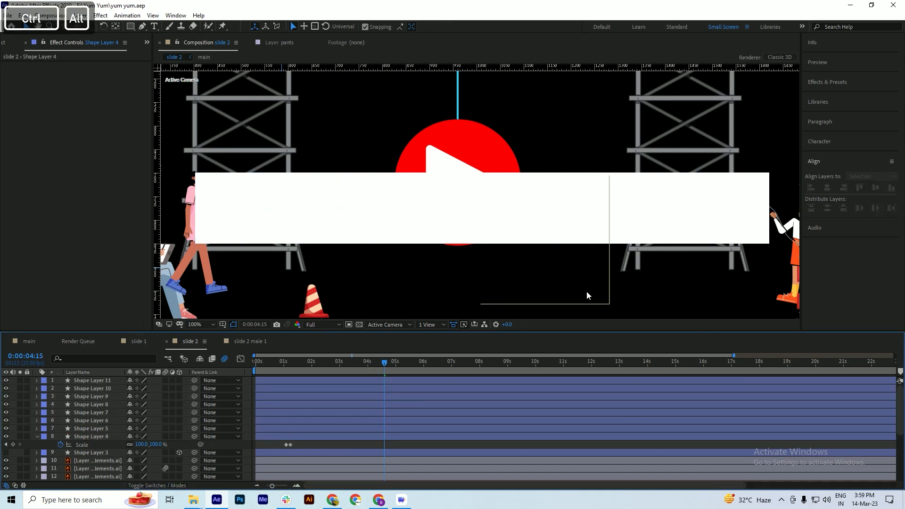
scroll(561, 254, down, 2)
key(ctrl+s)
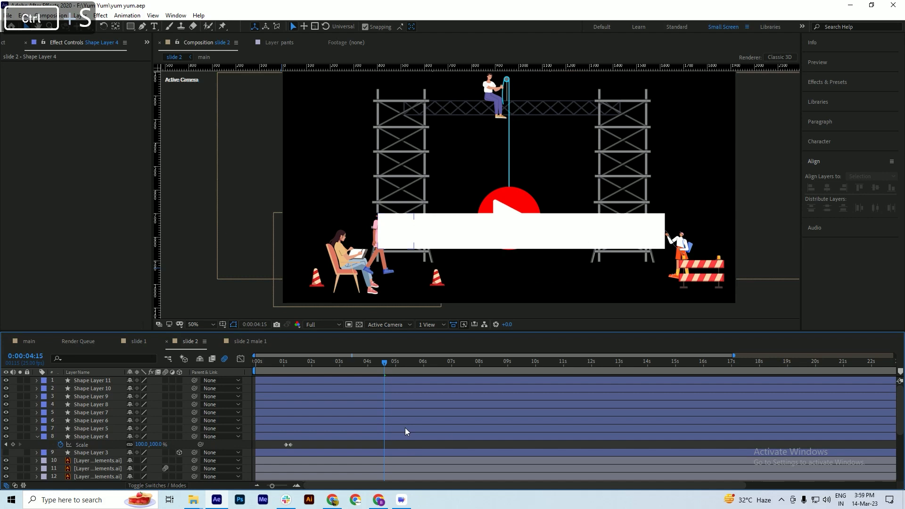
Select the eight panels, Shape Layer 11 to Shape Layer 4, and shift the whole row left so it is centred across the two towers
click(386, 380)
shift+click(372, 438)
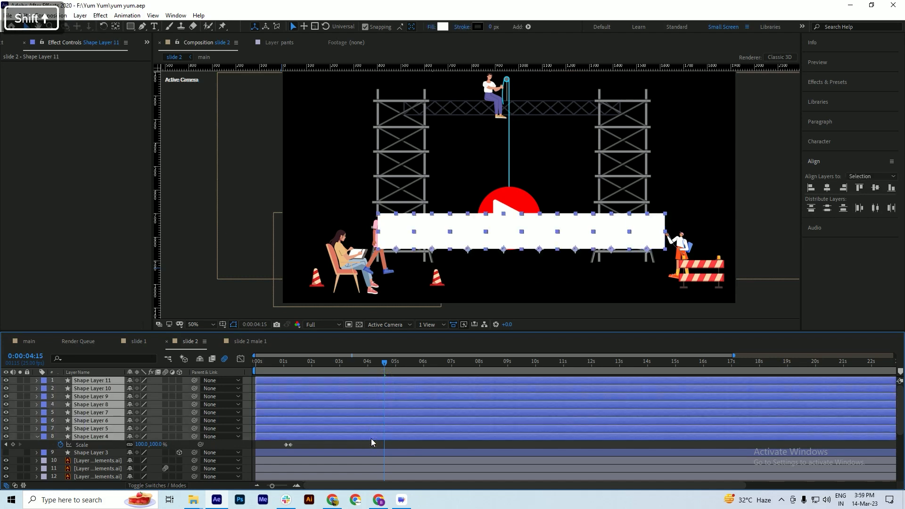
key(shift+Left)
key(shift+Left)
key(shift+Left)
key(shift+Left)
key(shift+Left)
key(shift+Left)
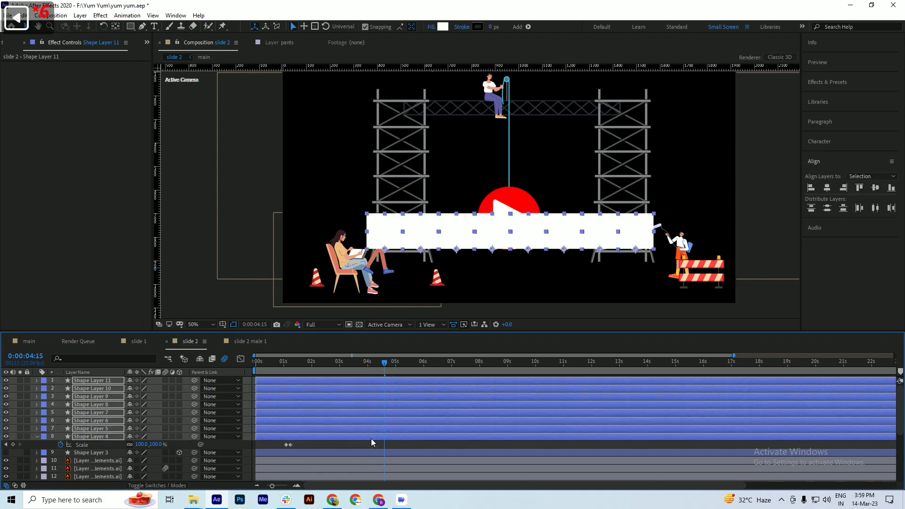
key(Right)
key(Right)
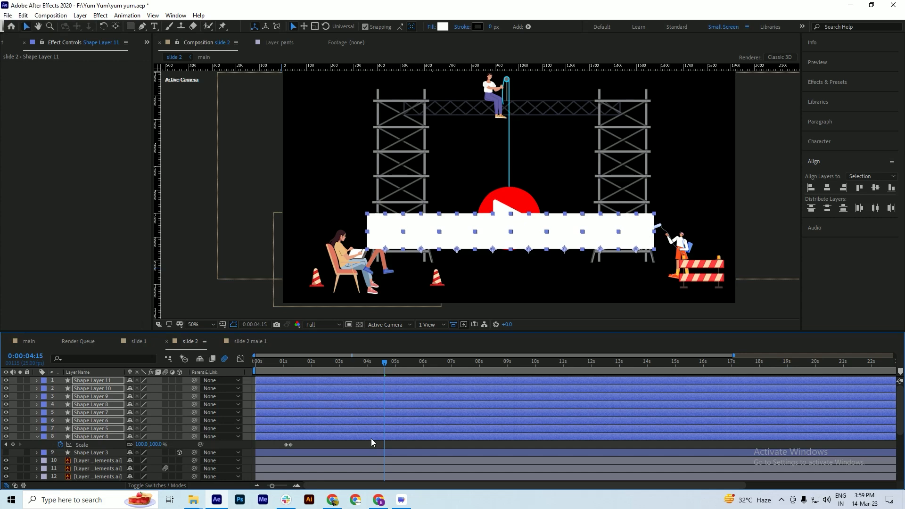
Nudge the panel row down a few pixels to sit near the towers' feet, and save the project
key(Down)
key(Down)
key(Down)
key(Down)
key(Down)
key(Down)
key(Down)
key(Down)
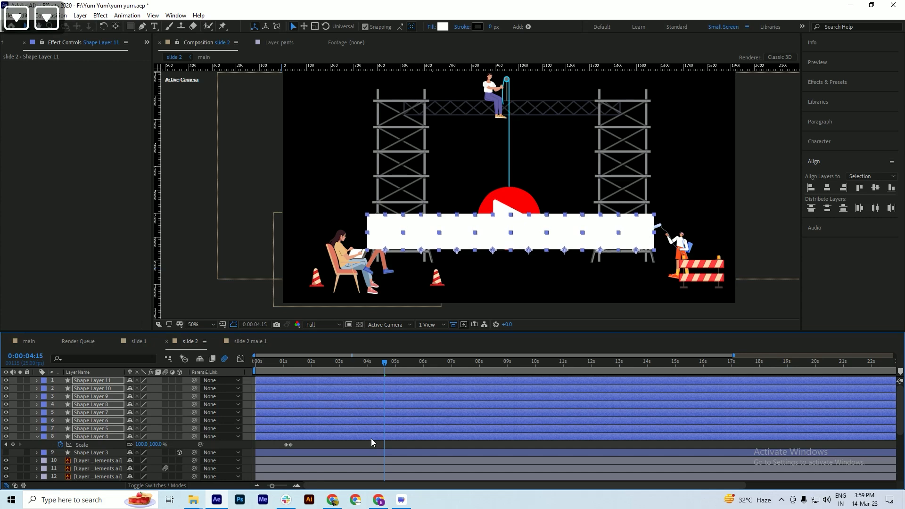
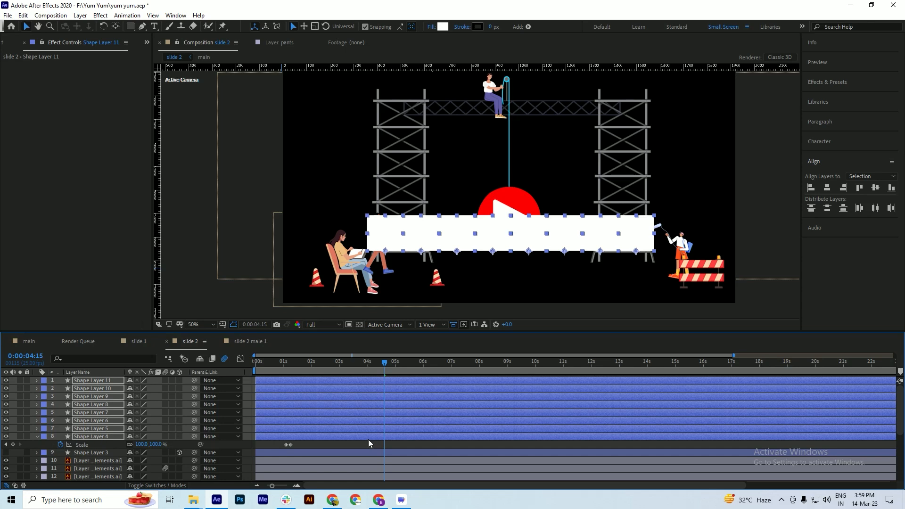
key(ctrl)
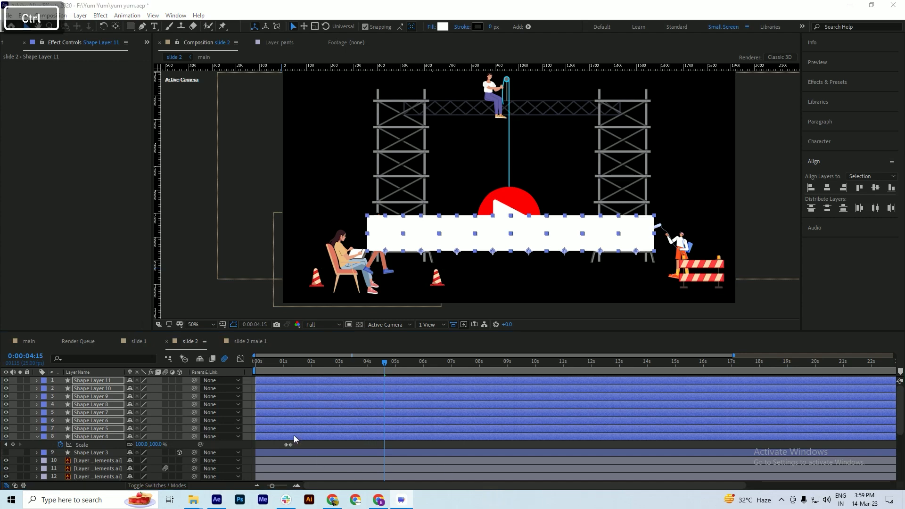
key(ctrl+s)
Collapse Shape Layer 4's properties, duplicate the eight panel layers, and group the copies together at the top of the layer stack
click(36, 437)
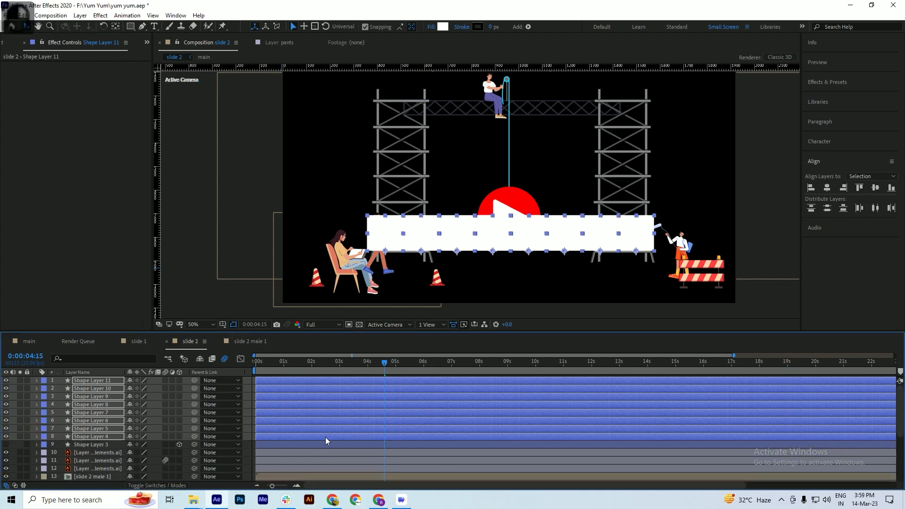
key(ctrl)
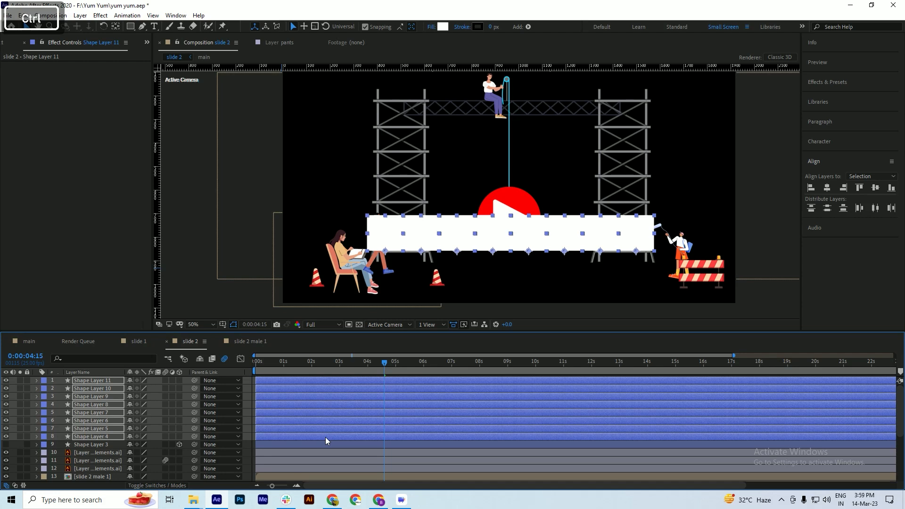
key(ctrl+d)
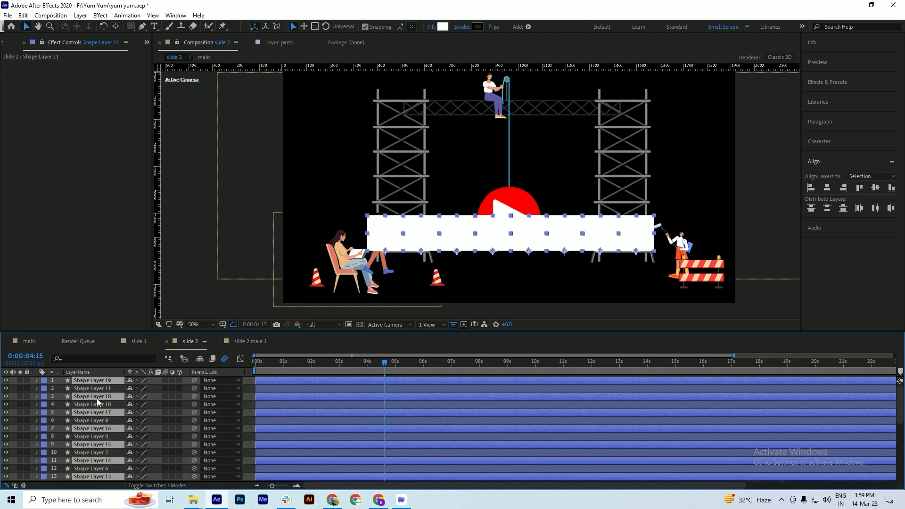
drag(97, 398, 100, 385)
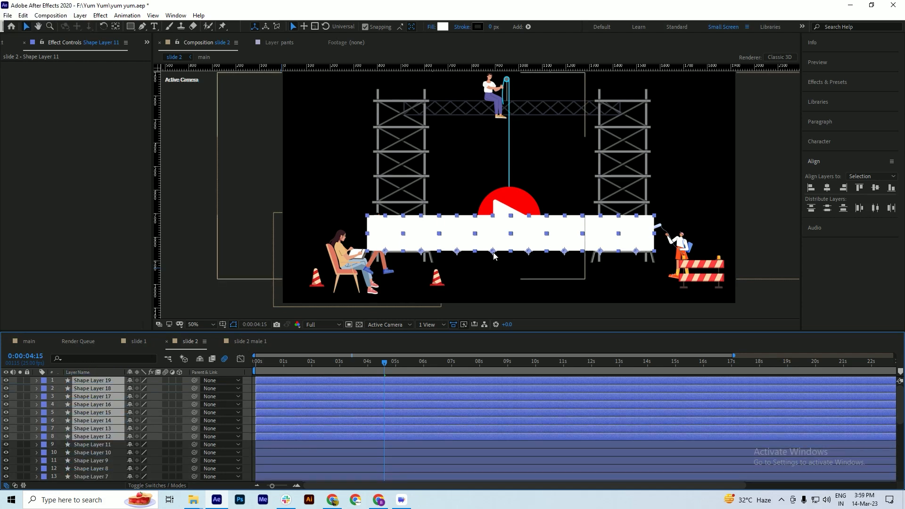
Move the duplicated row straight up until it sits directly on top of the original row
scroll(535, 222, up, 2)
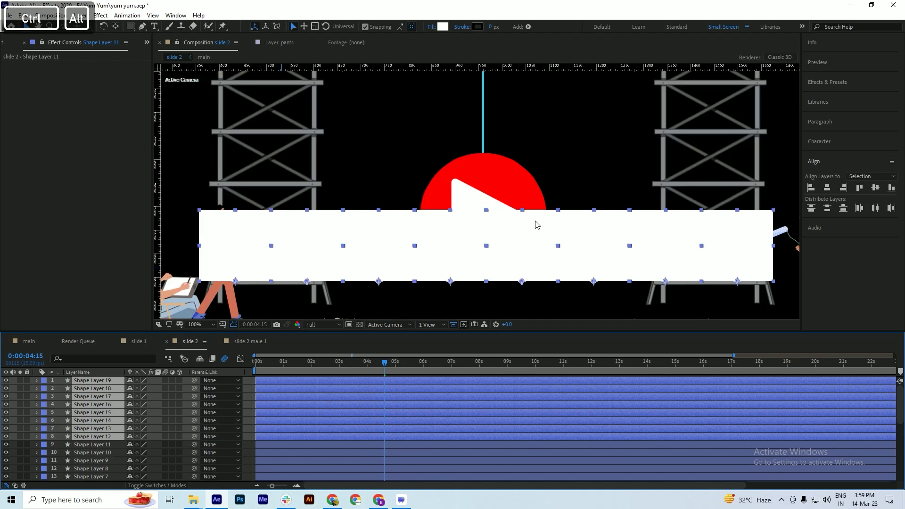
key(shift+Up)
key(shift+Up)
key(shift+Up)
key(shift+Up)
key(shift+Up)
key(shift+Up)
key(shift+Up)
key(shift+Up)
key(shift+Up)
key(shift+Up)
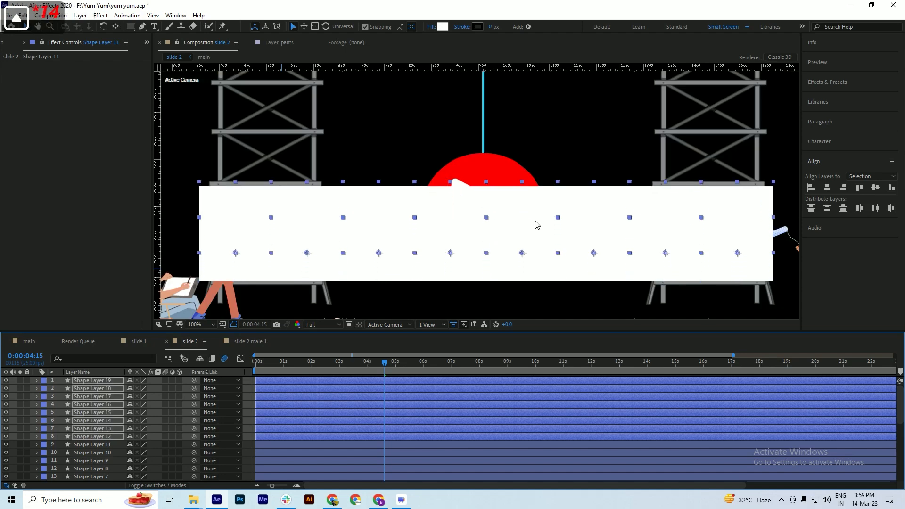
key(shift+Up)
key(shift+Up)
key(shift+Up)
key(shift+Up)
key(shift+Up)
key(shift+Up)
key(shift+Up)
key(shift+Up)
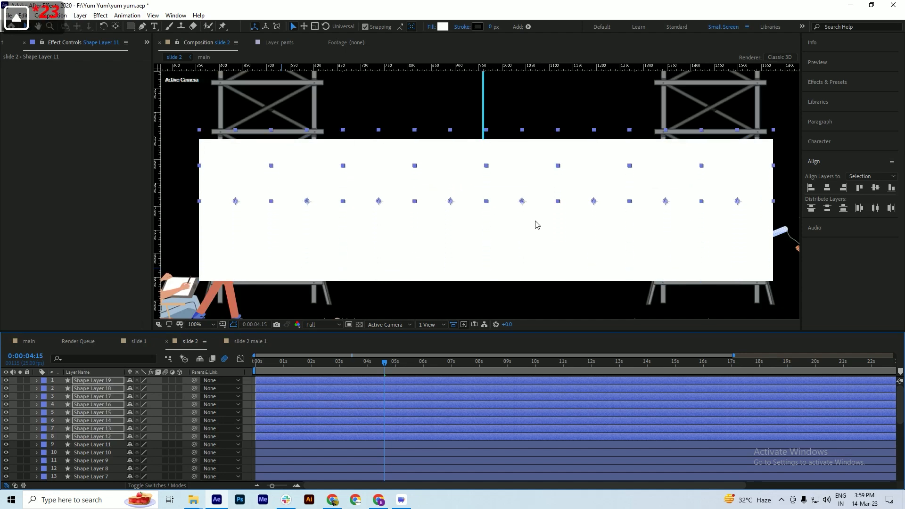
key(shift+Down)
key(shift+Down)
key(shift+Down)
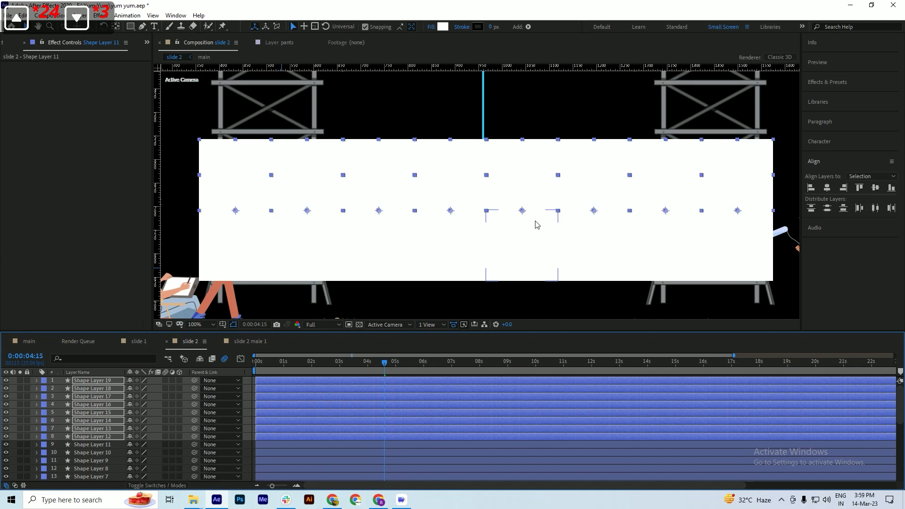
Fine-tune the upper row's height pixel by pixel, and check the seam between the two rows up close
key(Up)
key(Up)
key(Down)
key(Down)
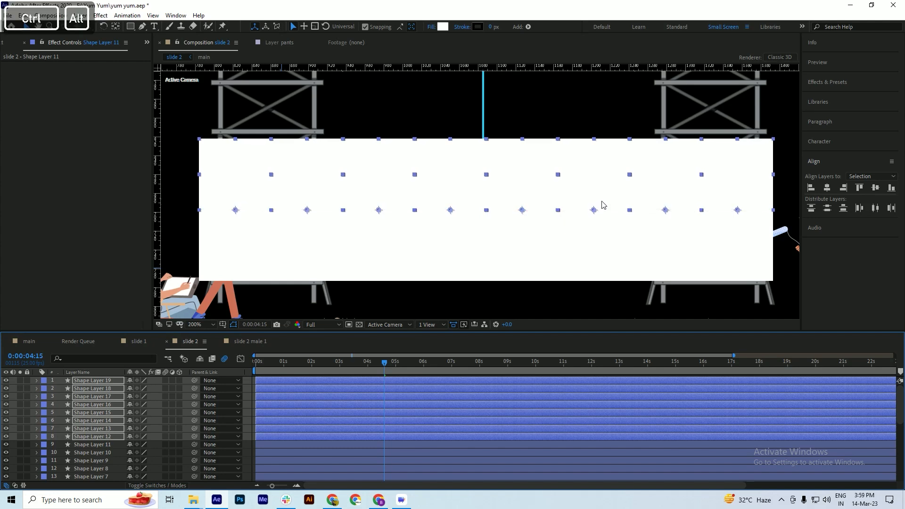
scroll(601, 207, up, 4)
scroll(549, 222, down, 4)
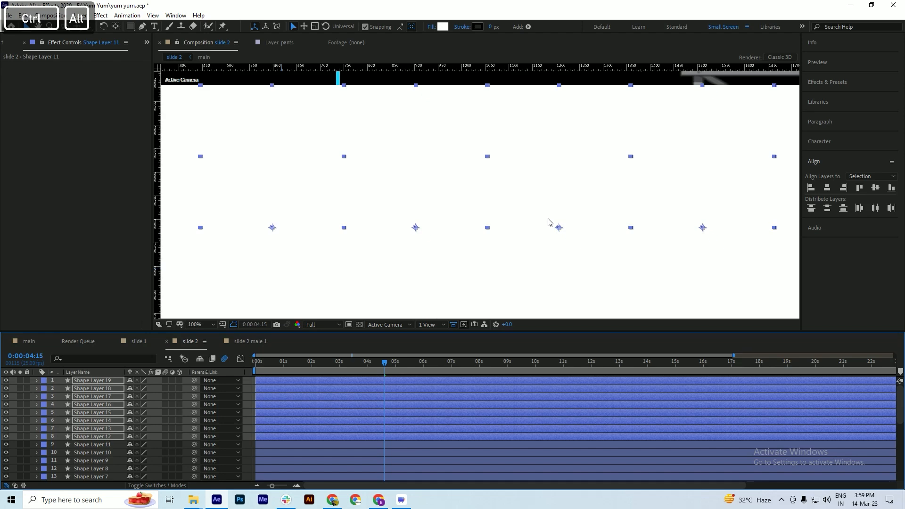
scroll(520, 215, up, 1)
scroll(521, 215, down, 2)
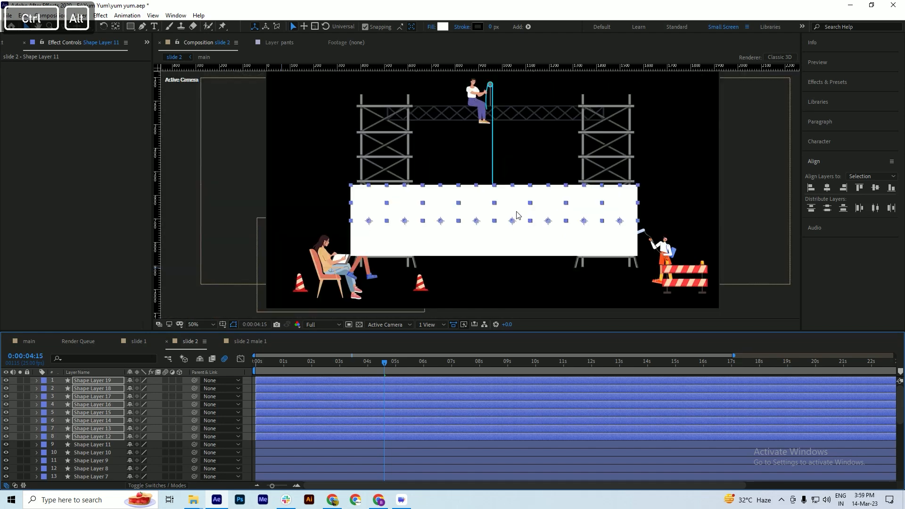
scroll(518, 215, up, 2)
scroll(509, 216, down, 2)
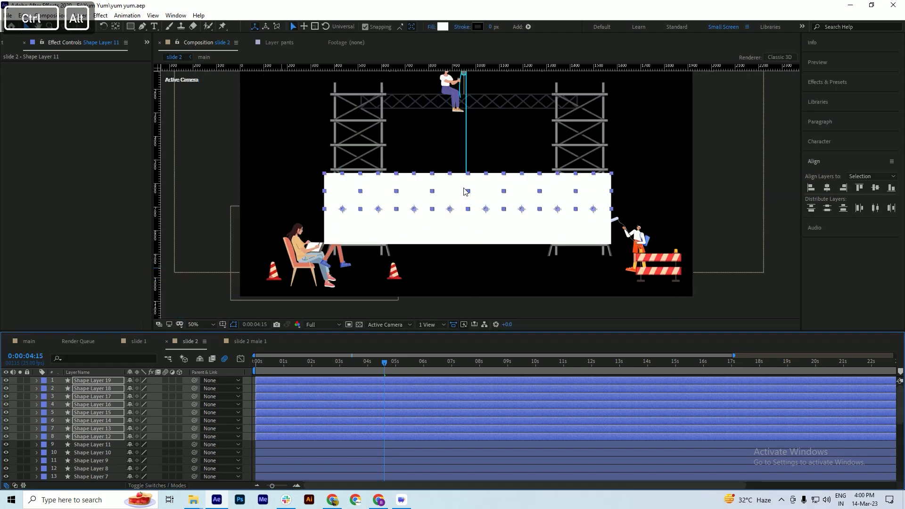
Select all sixteen panels of both rows without Shape Layer 3, duplicate them, and group the copies at the top of the layer stack
scroll(321, 410, down, 3)
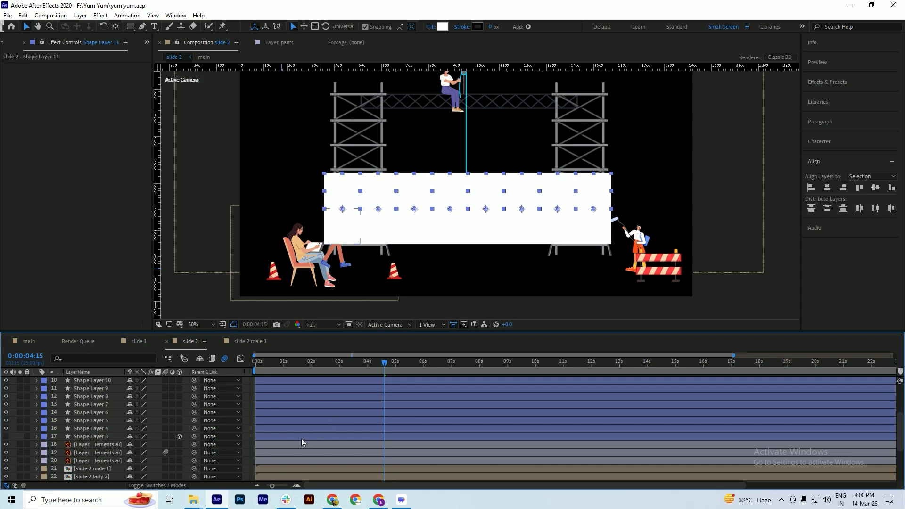
scroll(305, 440, up, 3)
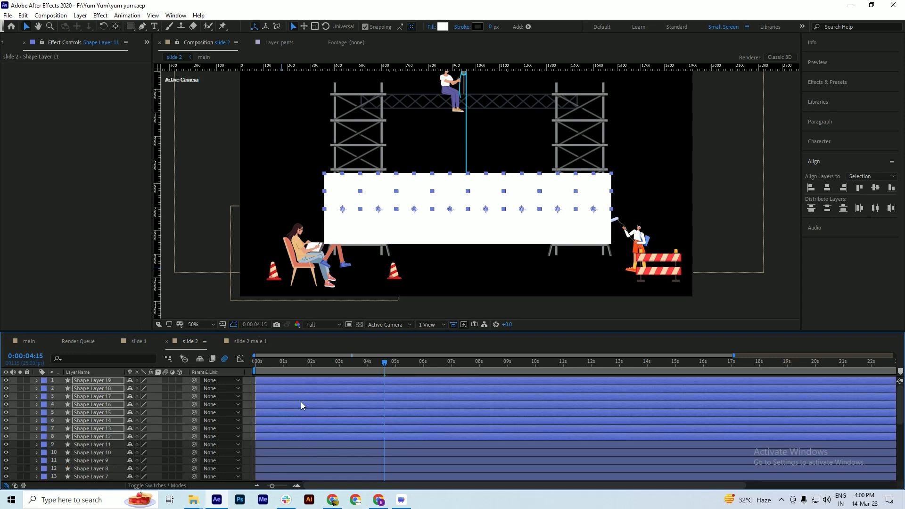
scroll(301, 406, down, 3)
shift+click(299, 437)
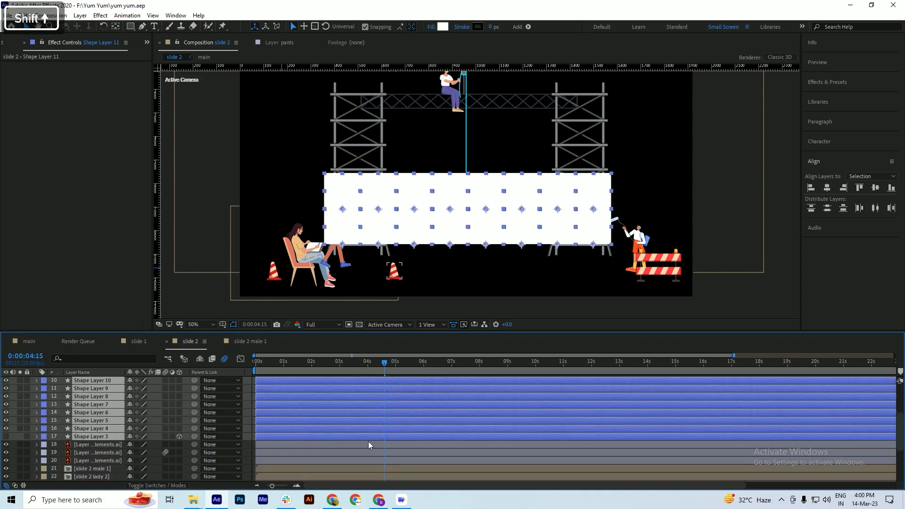
shift+click(296, 438)
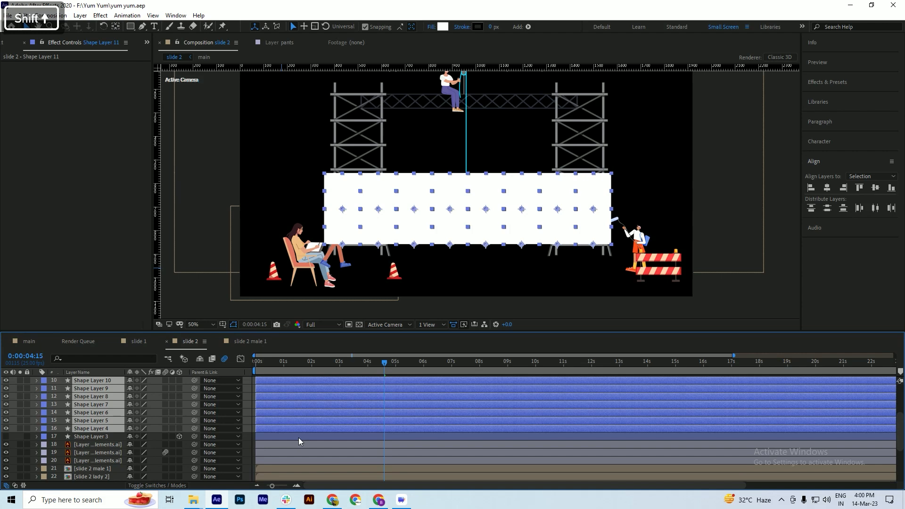
scroll(347, 438, up, 3)
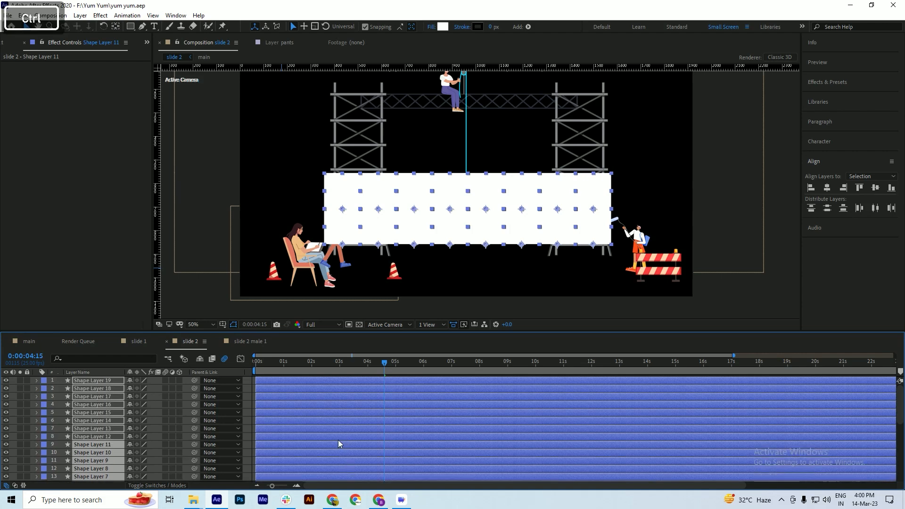
key(ctrl+d)
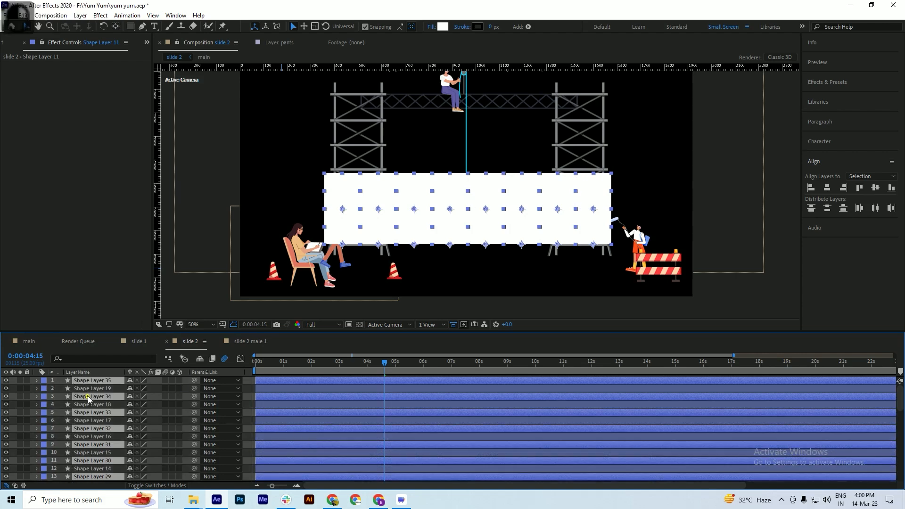
drag(88, 397, 142, 390)
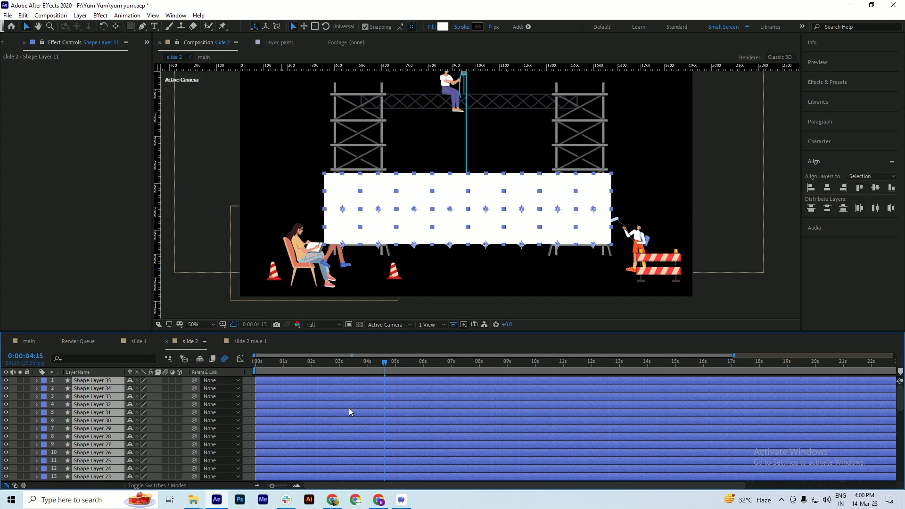
Move the sixteen duplicated panels straight up so they rest on top of the existing two rows
key(shift+Up)
key(shift+Up)
key(shift+Up)
key(shift+Up)
key(shift+Up)
key(shift+Up)
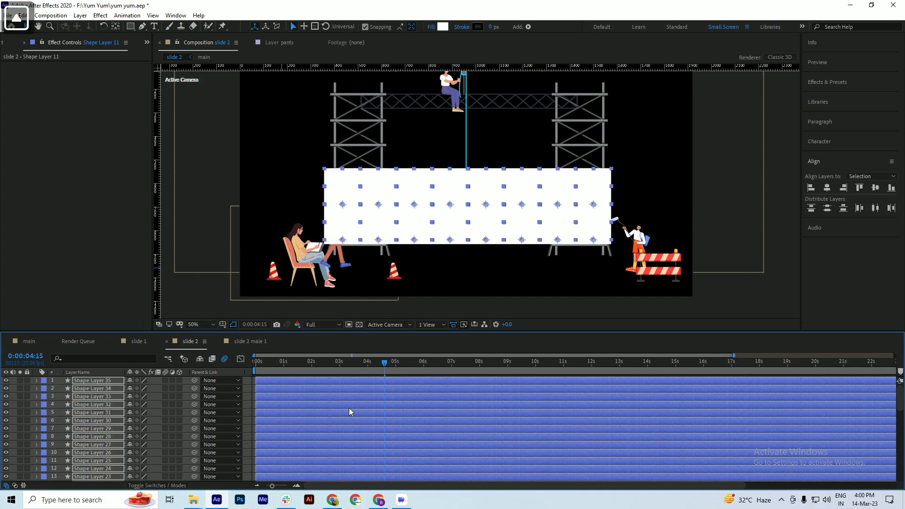
key(shift+Up)
key(shift+Up)
key(shift+Up)
key(shift+Up)
key(shift+Up)
key(shift+Up)
key(shift+Up)
key(shift+Up)
key(shift+Up)
key(shift+Up)
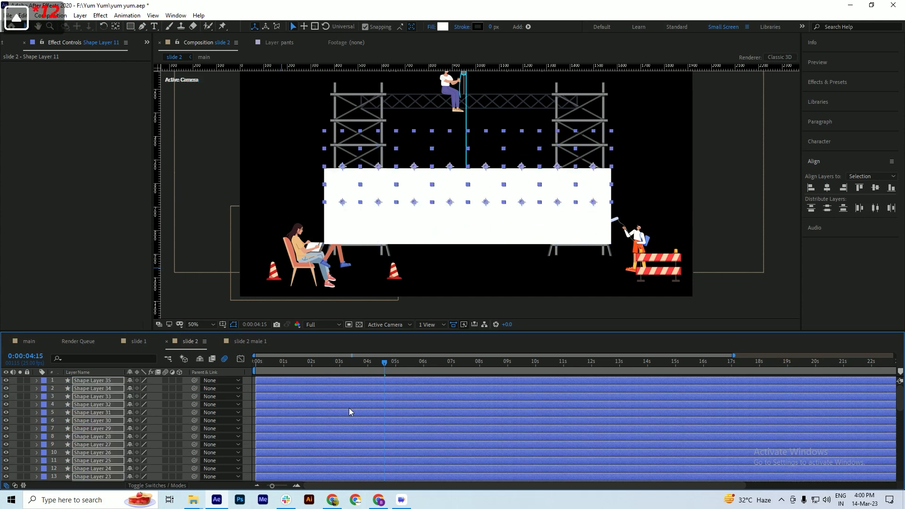
key(shift+Up)
key(shift+Up)
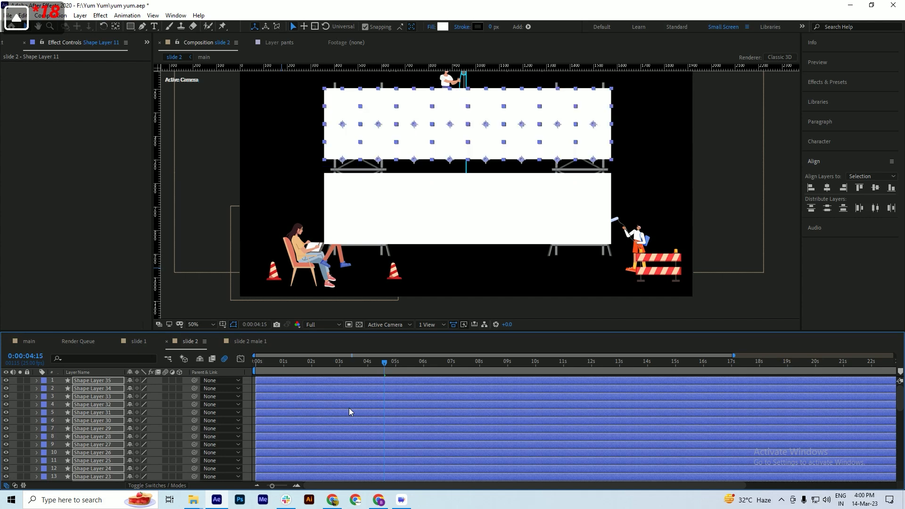
key(shift+Down)
key(shift+Down)
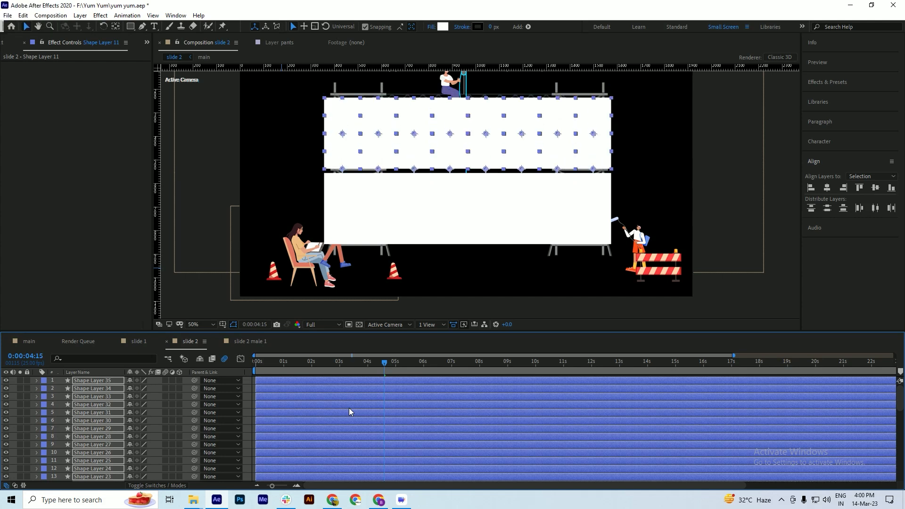
key(shift)
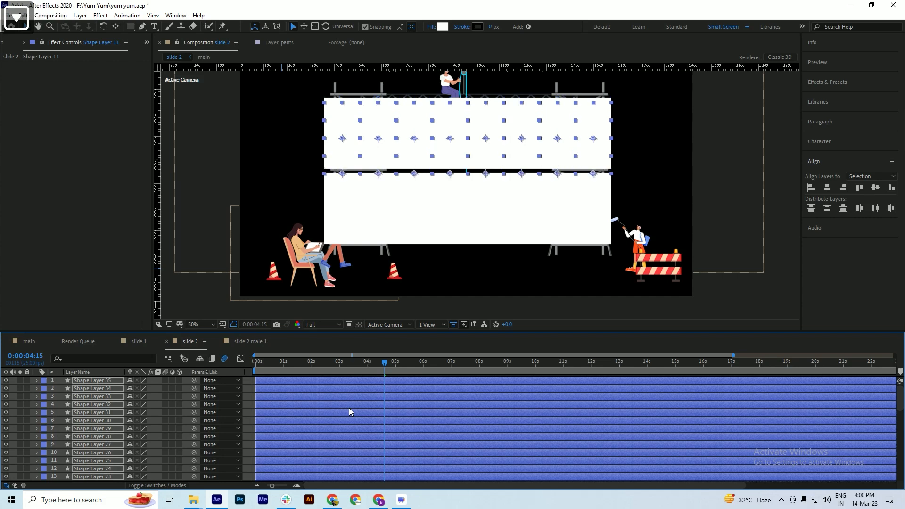
key(shift+Down)
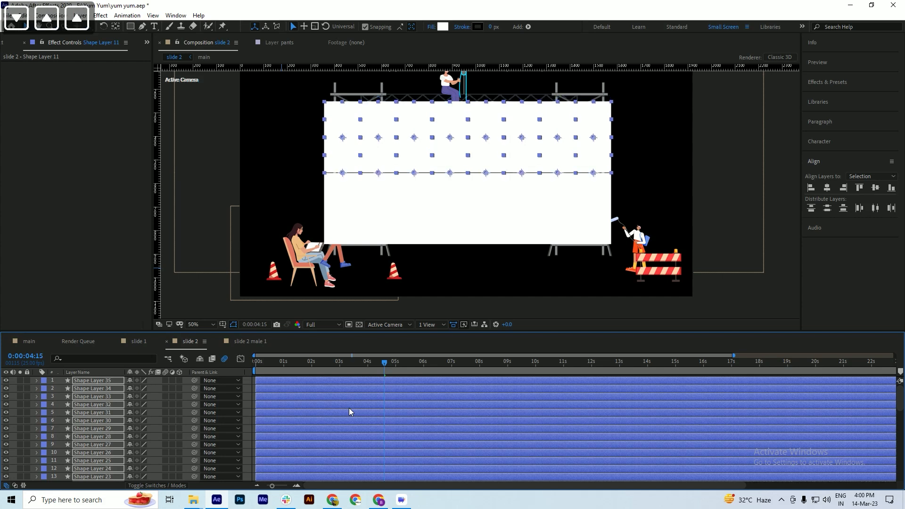
Nudge the upper two rows down to close the hairline gap above the lower rows, and save the project
scroll(436, 183, up, 2)
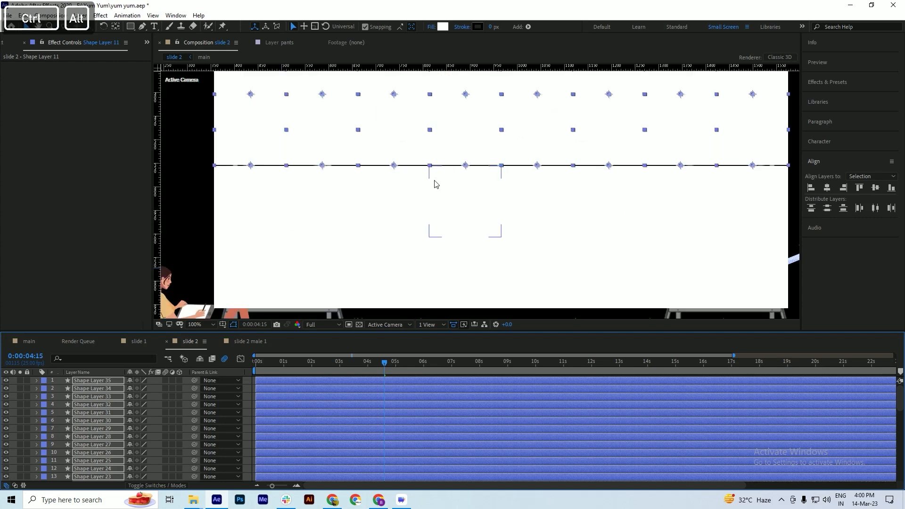
key(Down)
key(Down)
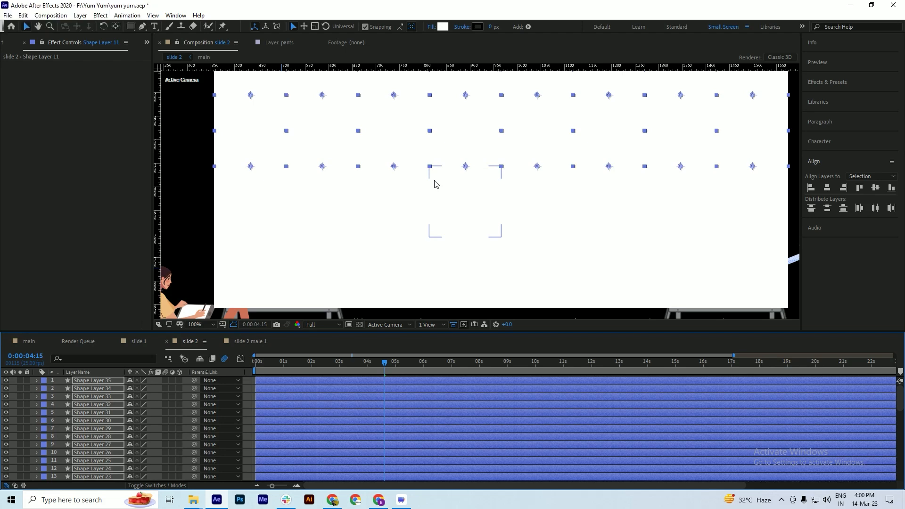
scroll(435, 184, down, 2)
key(ctrl+s)
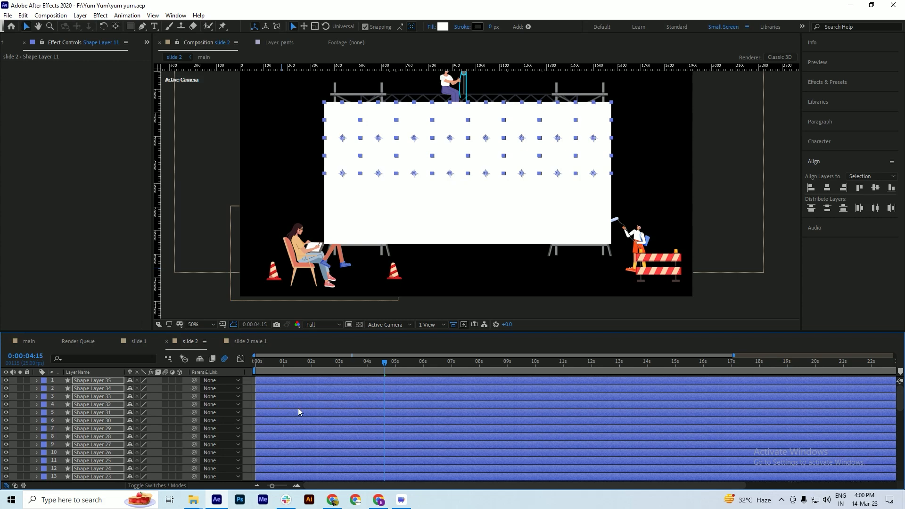
scroll(363, 412, down, 9)
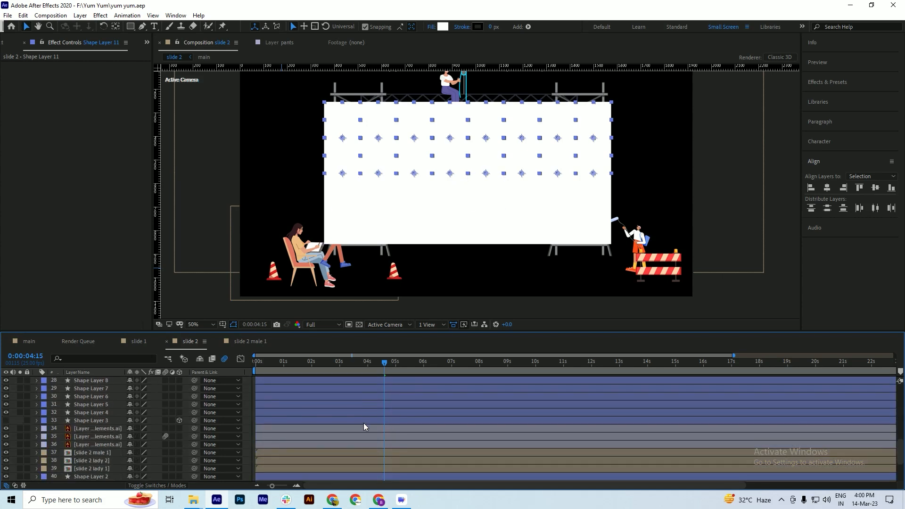
Select all 32 white panel layers, raise the whole wall slightly over the towers, fine-tune its height, and save the project
shift+click(377, 413)
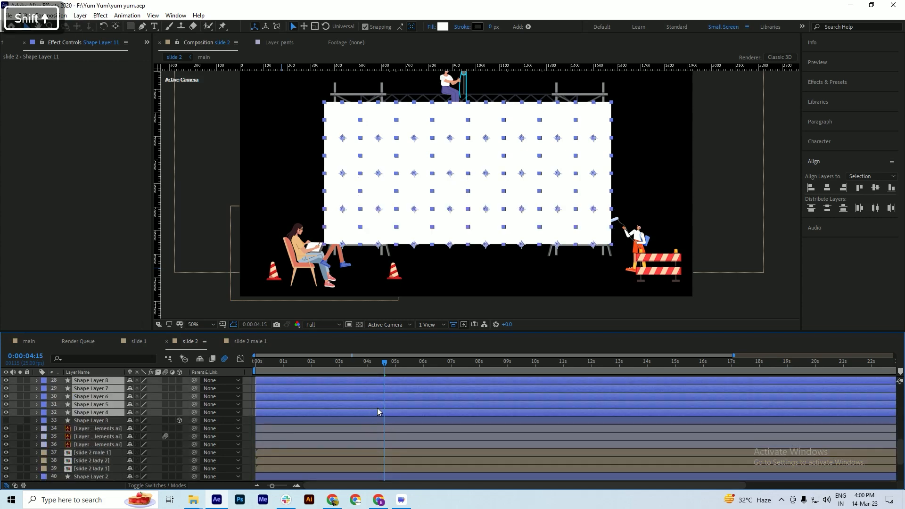
key(Up)
key(Up)
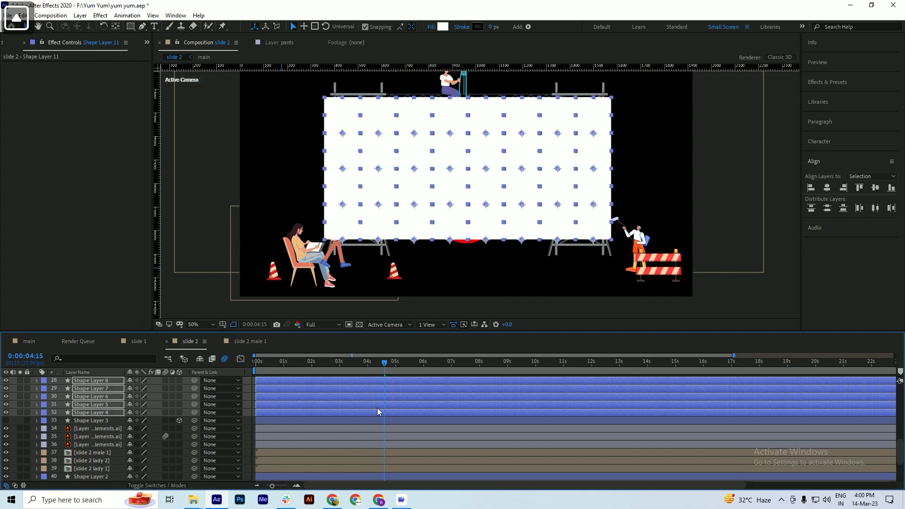
key(Down)
key(Down)
key(Down)
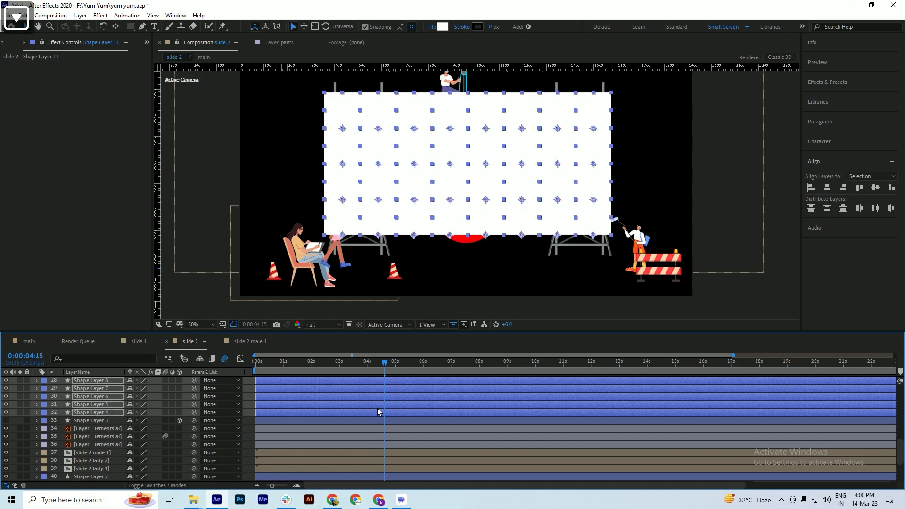
key(Down)
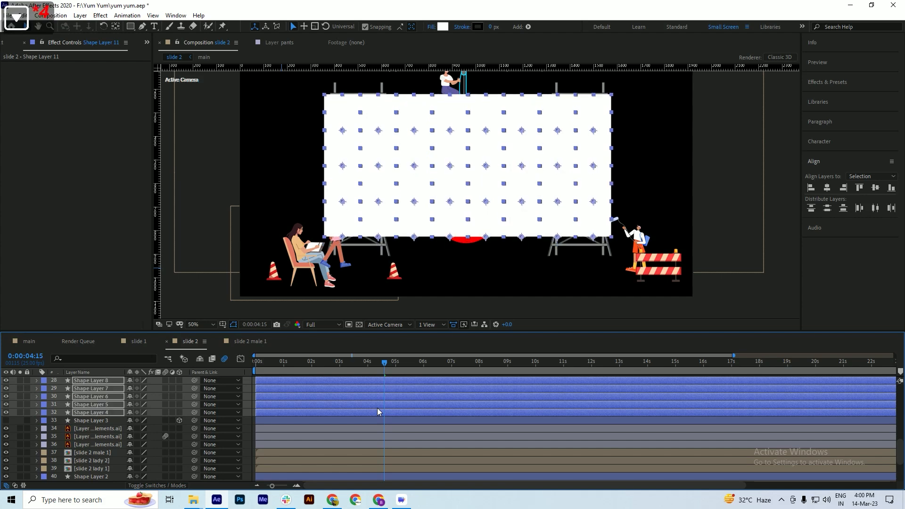
key(Down)
key(Up)
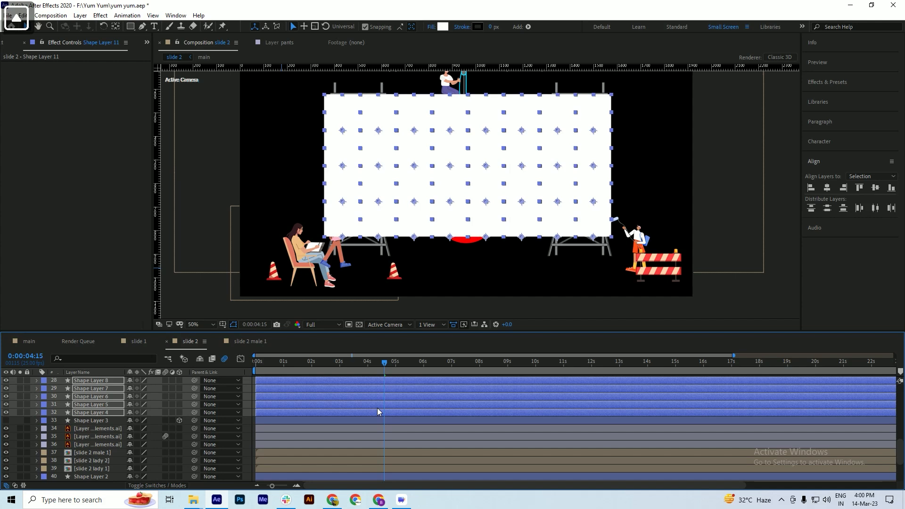
key(ctrl+s)
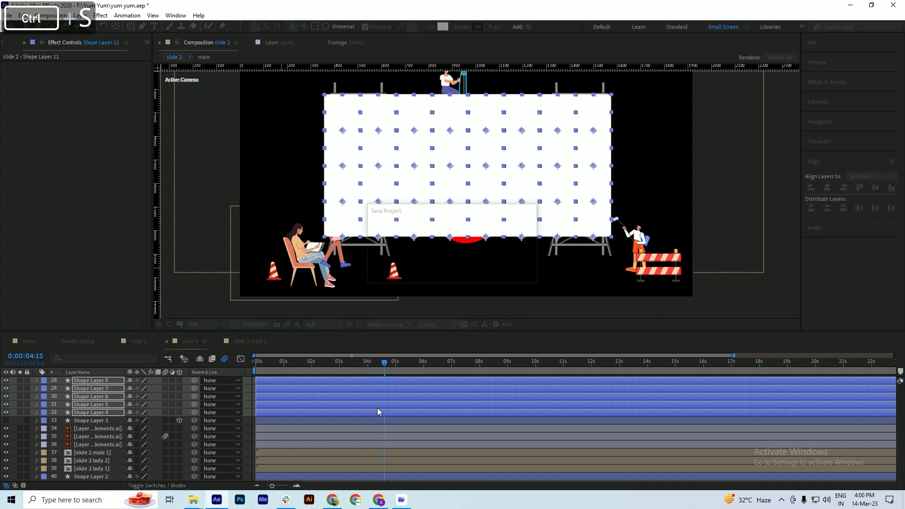
key(ctrl+s)
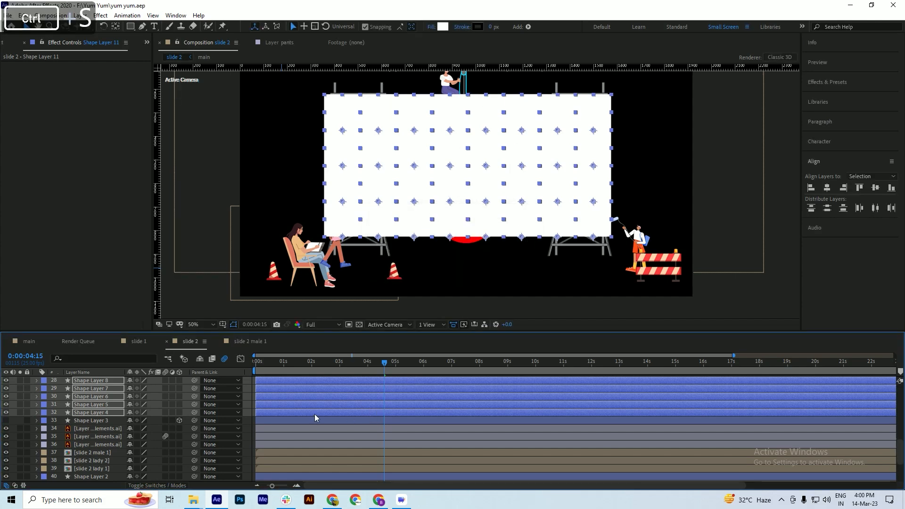
Reveal Shape Layer 3's animation and copy its Scale and Orientation keyframes, with the current time at 0:00:01:02
click(278, 372)
drag(281, 374, 292, 373)
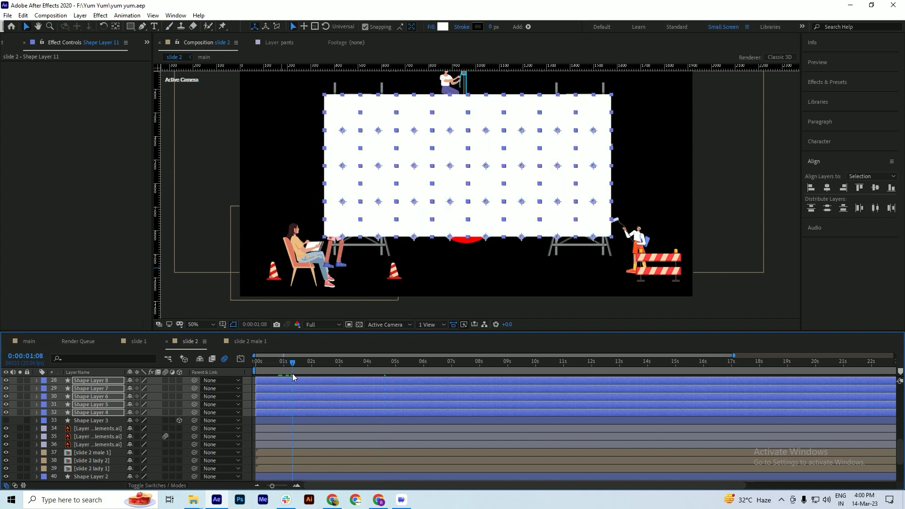
scroll(188, 415, up, 9)
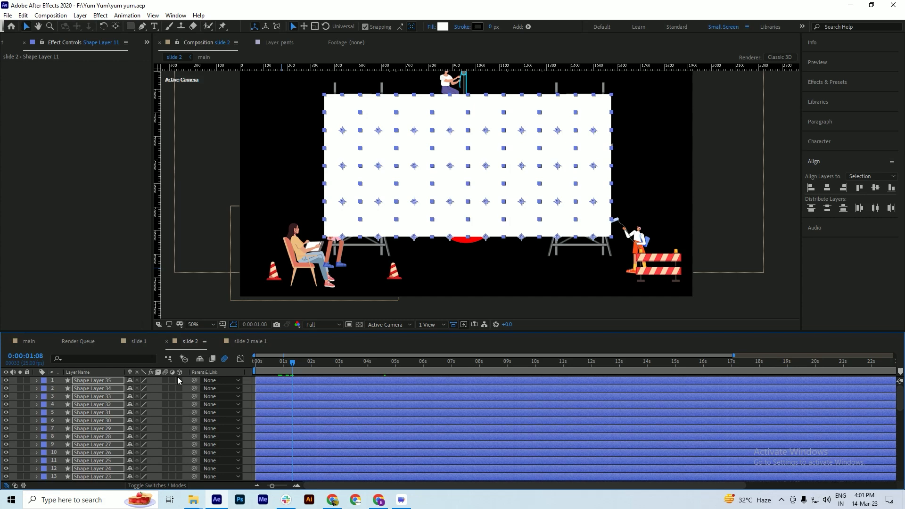
scroll(273, 445, down, 10)
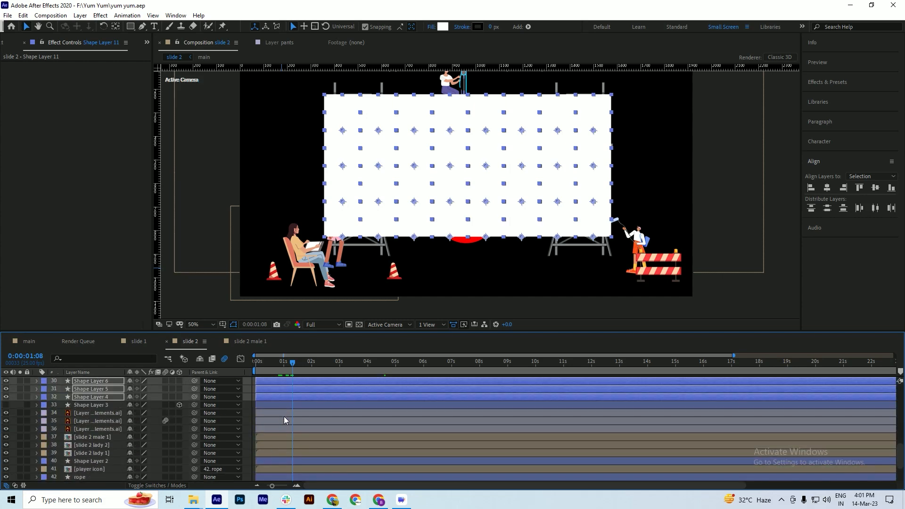
click(296, 405)
key(u)
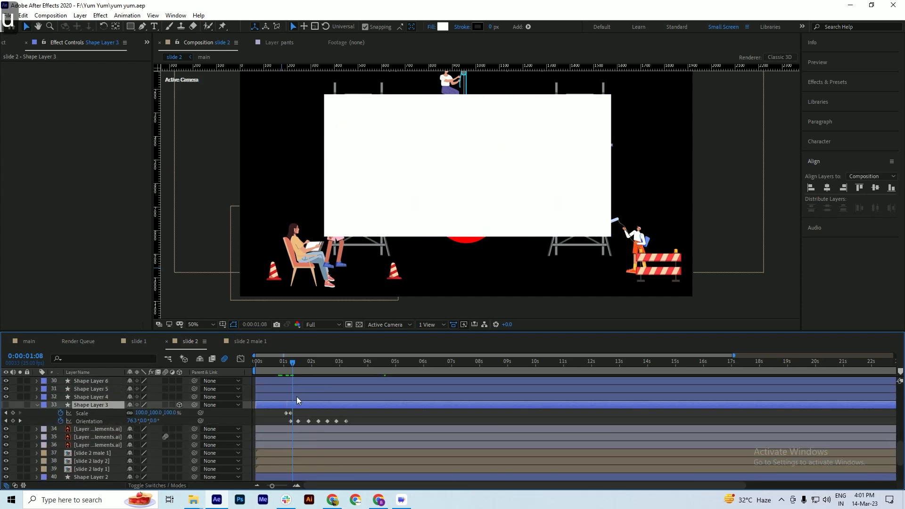
scroll(277, 395, up, 2)
drag(319, 368, 311, 369)
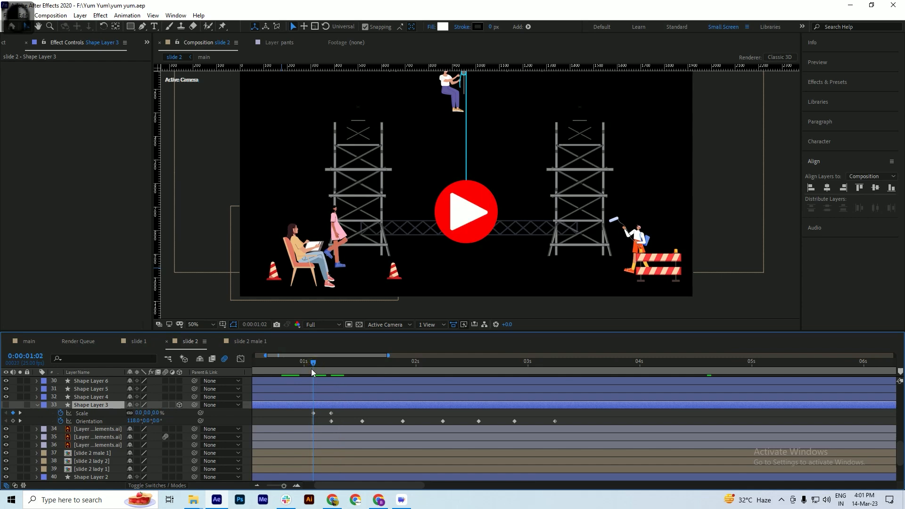
key(ctrl+alt)
Select every panel from Shape Layer 4 through Shape Layer 35 and make them all 3D layers
scroll(332, 414, up, 2)
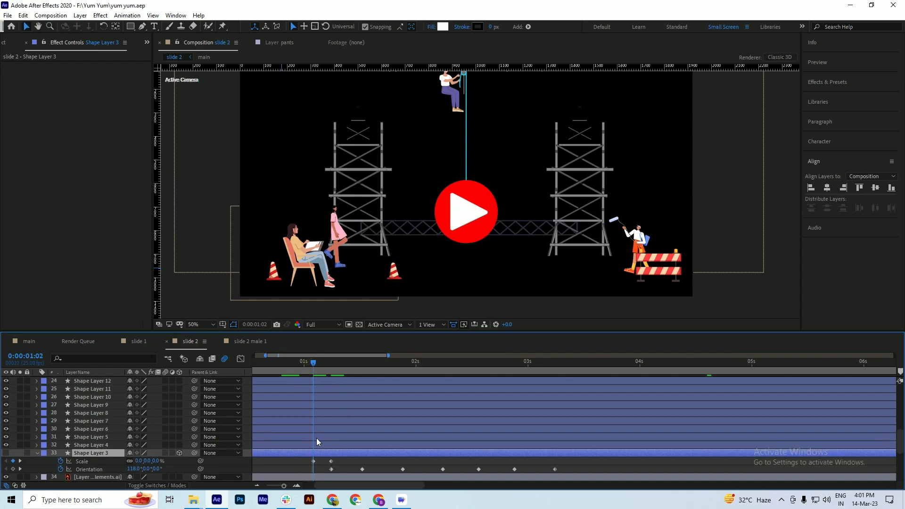
click(316, 445)
scroll(330, 415, up, 5)
scroll(331, 416, up, 3)
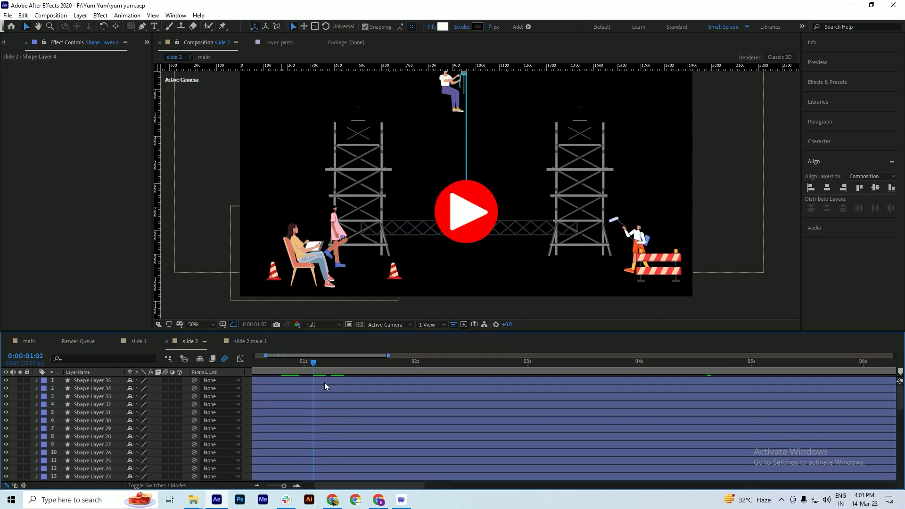
key(ctrl+a)
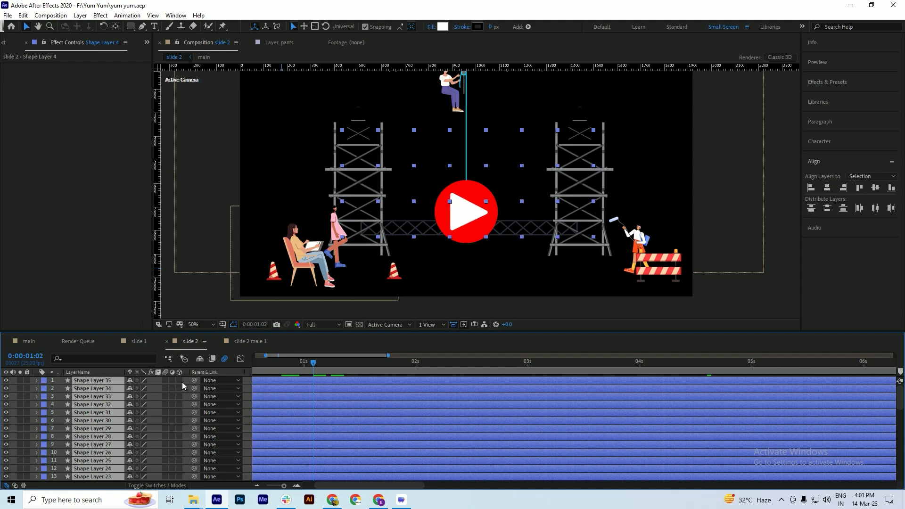
click(180, 381)
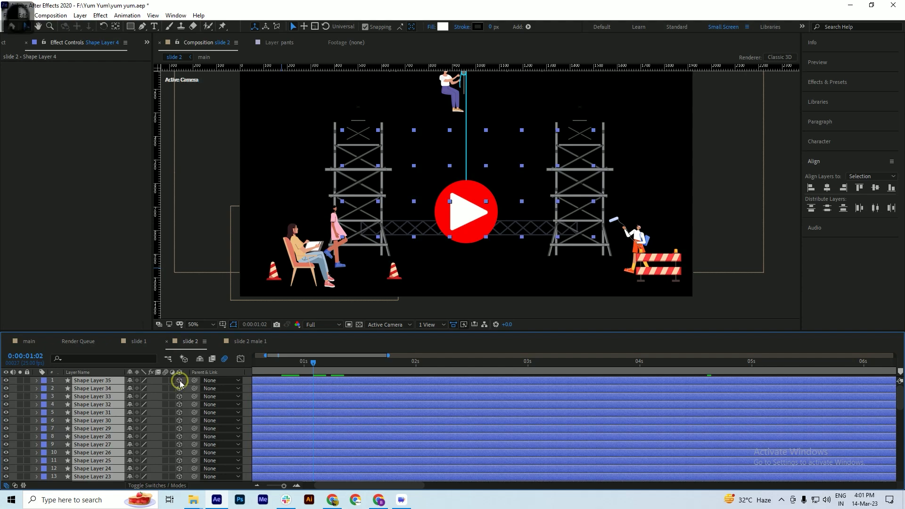
Paste the copied Scale and Orientation keyframes onto all selected panels at 0:00:01:02, and scrub through the flip-in
scroll(333, 400, down, 3)
scroll(334, 400, down, 7)
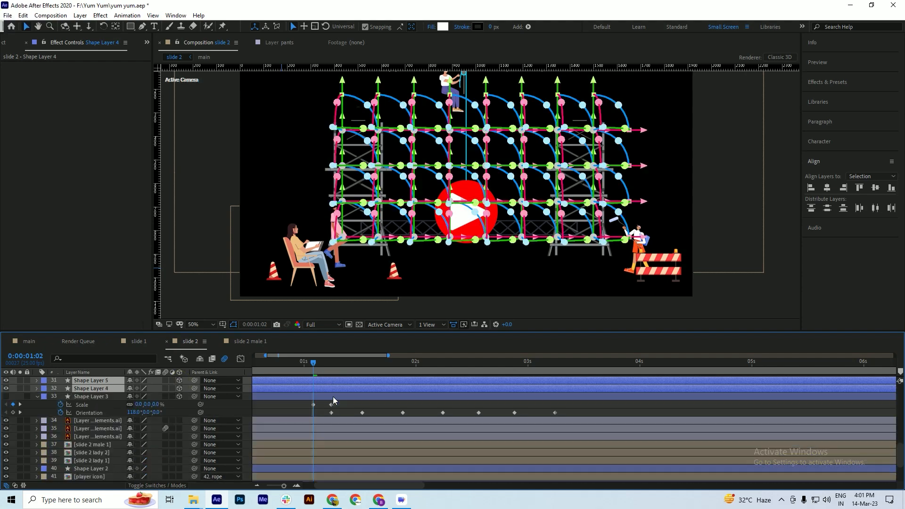
key(ctrl)
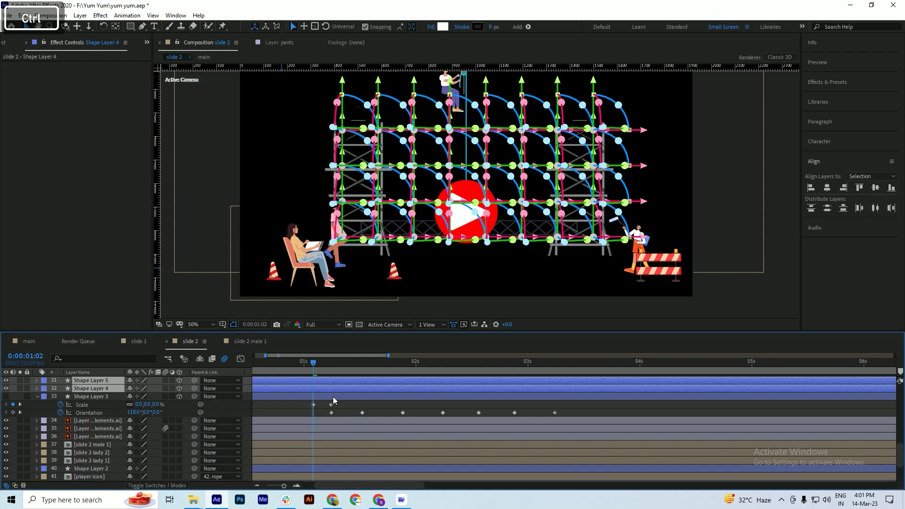
key(ctrl+v)
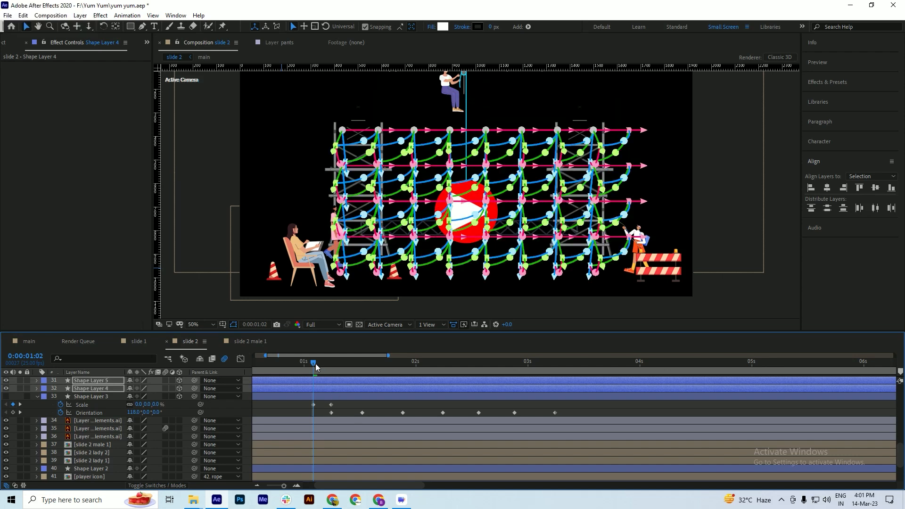
drag(315, 365, 389, 365)
Delete the hidden source panel, Shape Layer 3, and save the project
click(332, 398)
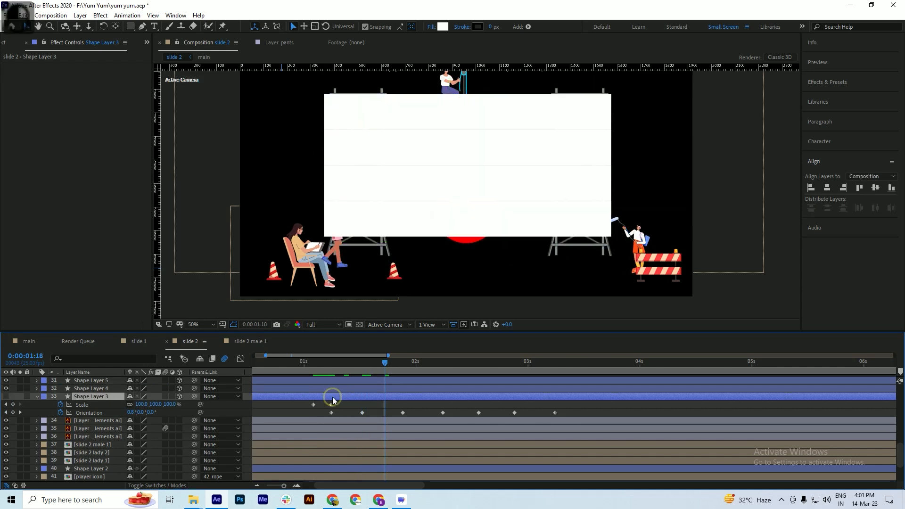
key(Delete)
key(ctrl+s)
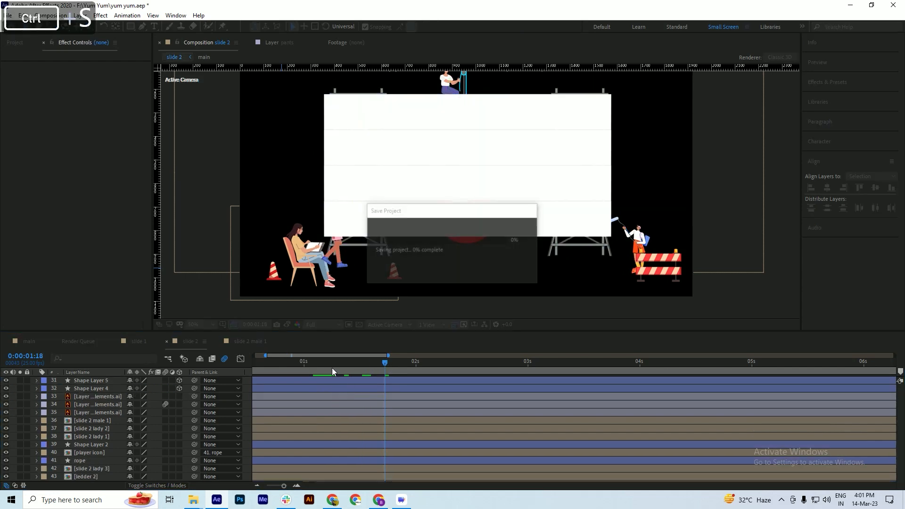
Preview the panels' flip-in and bounce from 0:00:01:06, and save the project
click(332, 368)
key(space)
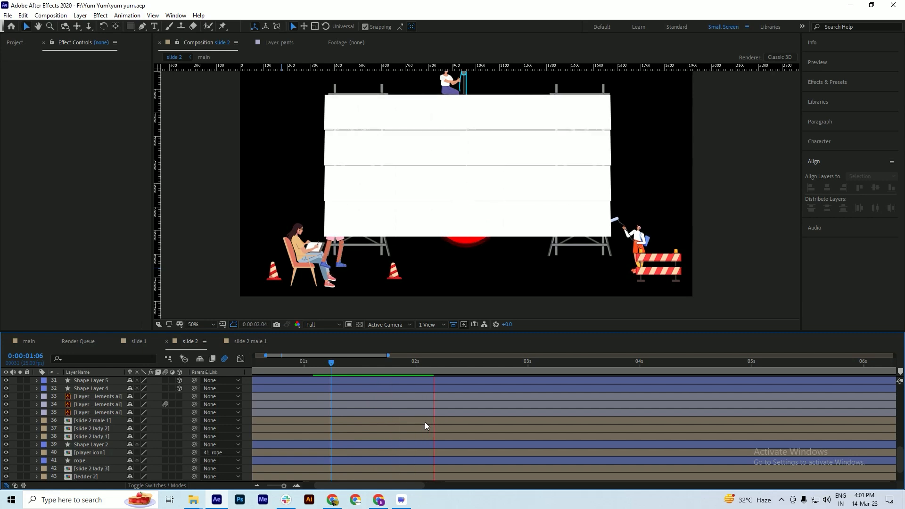
key(space)
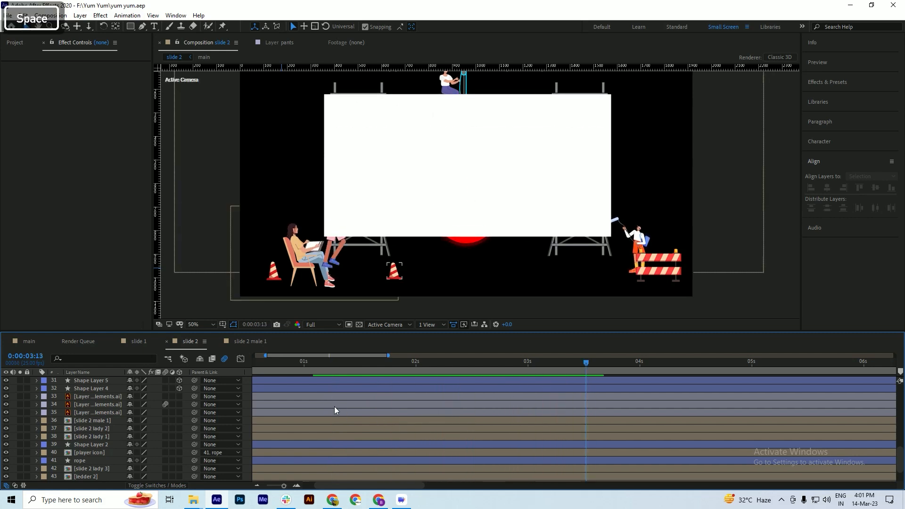
key(ctrl+s)
Trim the start of all panel layers, Shape Layer 4 through 35, to their first keyframe at 0:00:01:02, and save
scroll(339, 409, up, 3)
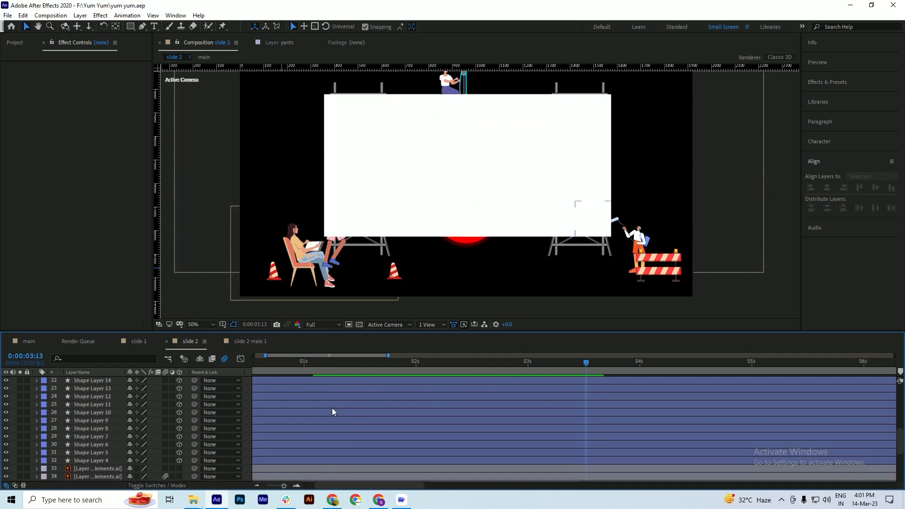
click(319, 461)
scroll(317, 459, up, 7)
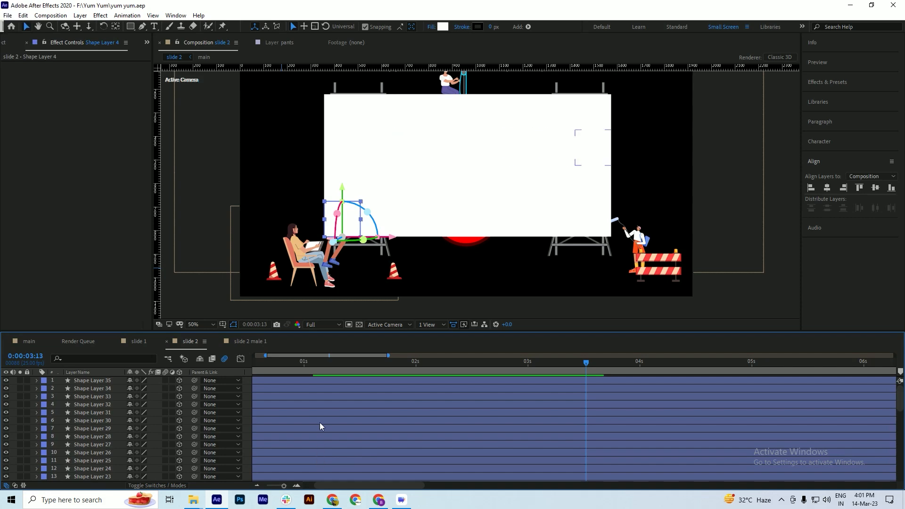
shift+click(325, 382)
key(u)
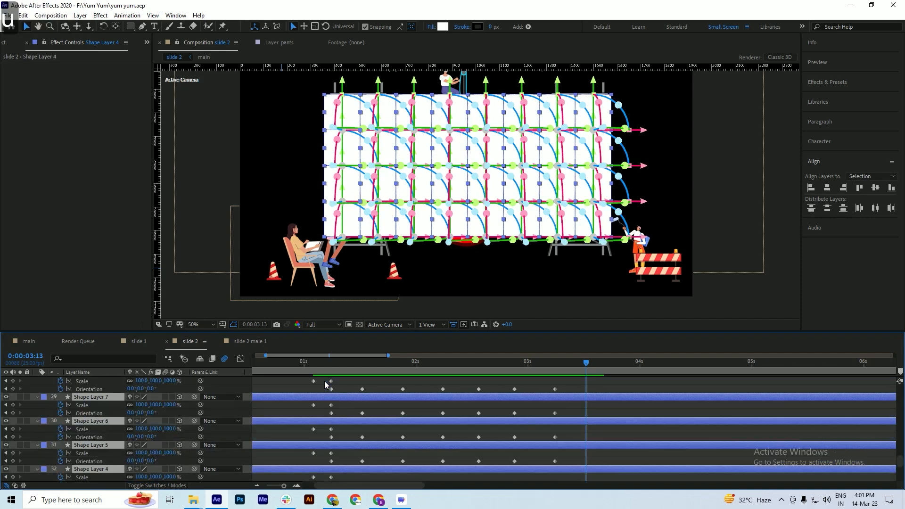
drag(325, 370, 313, 370)
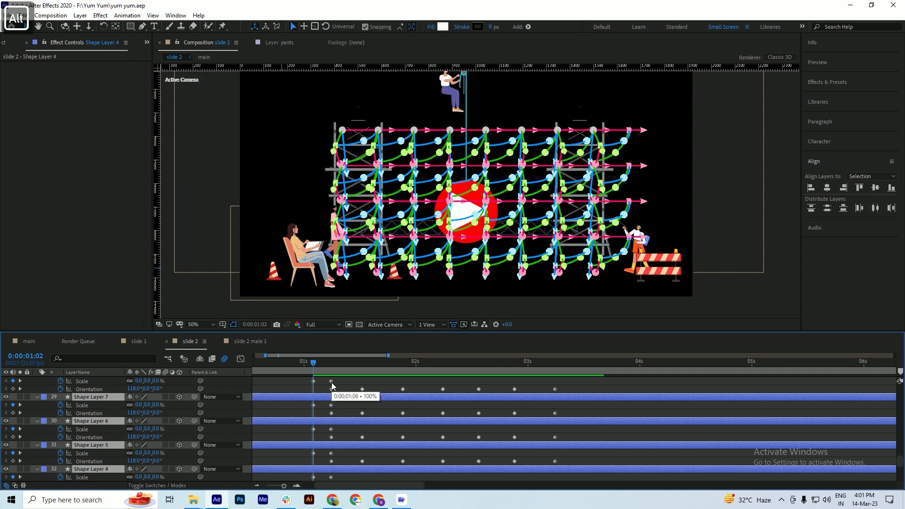
key(alt+bracketleft)
key(ctrl+s)
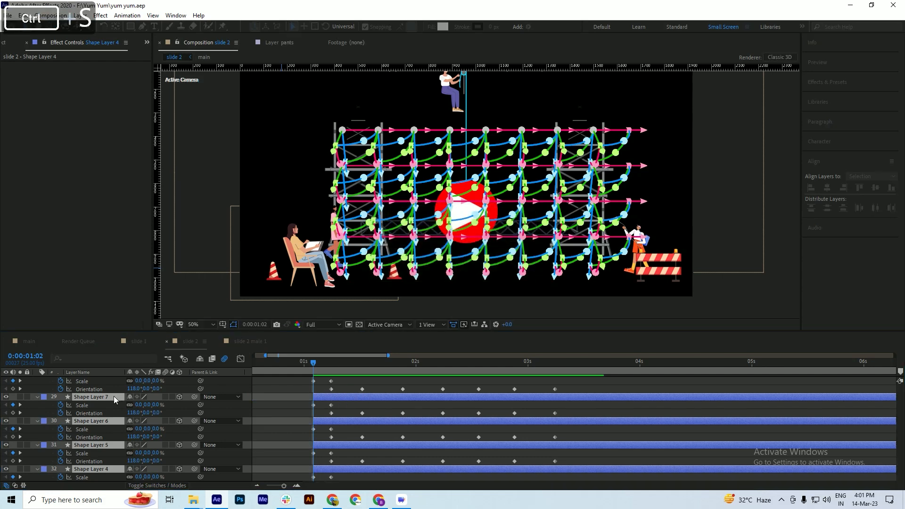
key(u)
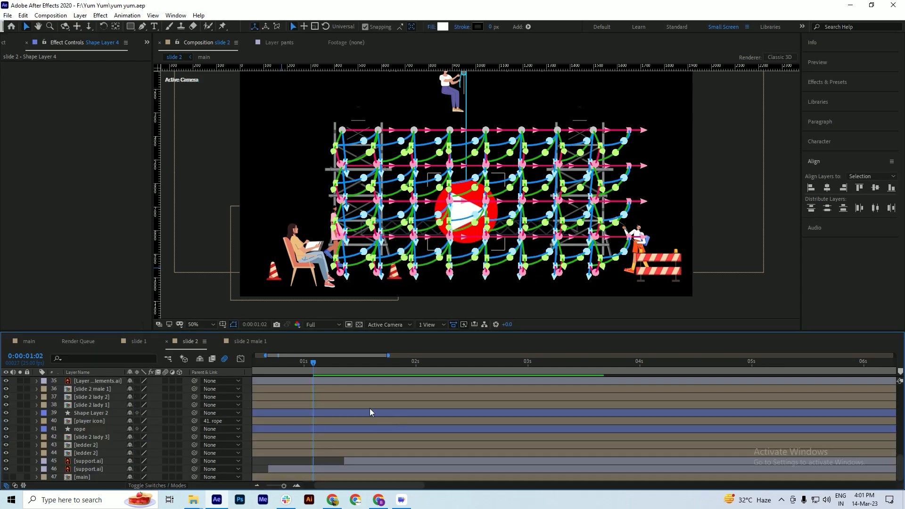
key(ctrl+s)
Delay Shape Layer 5 by about 5 frames and Shape Layer 6 by about 2 frames, and check the stagger at 0:00:01:16
scroll(358, 435, down, 3)
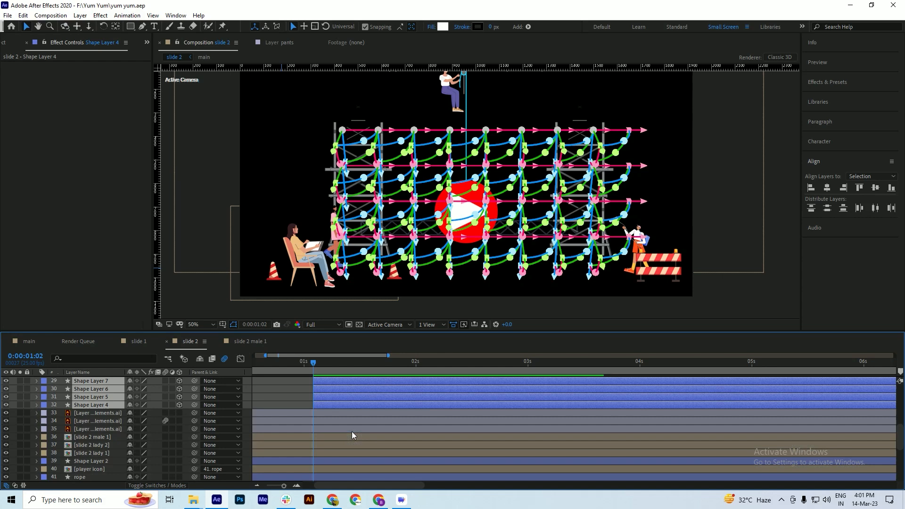
click(297, 411)
drag(321, 420, 344, 420)
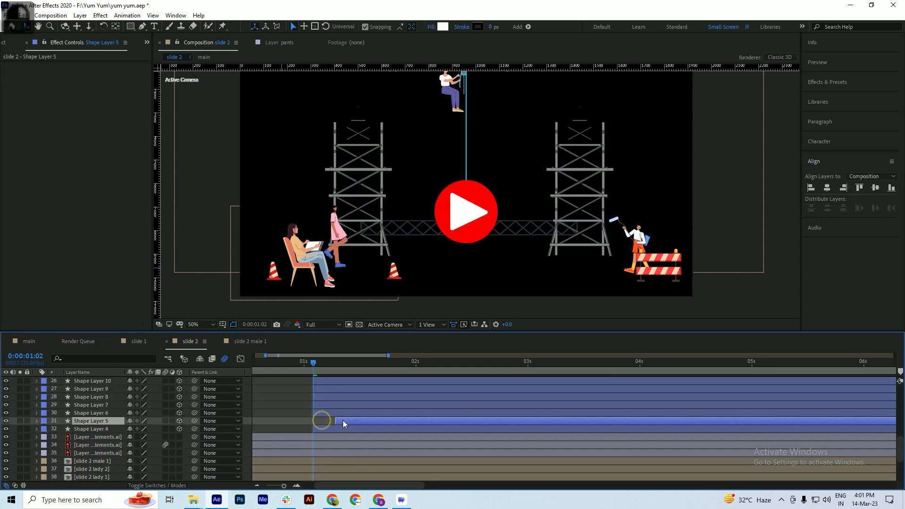
click(338, 412)
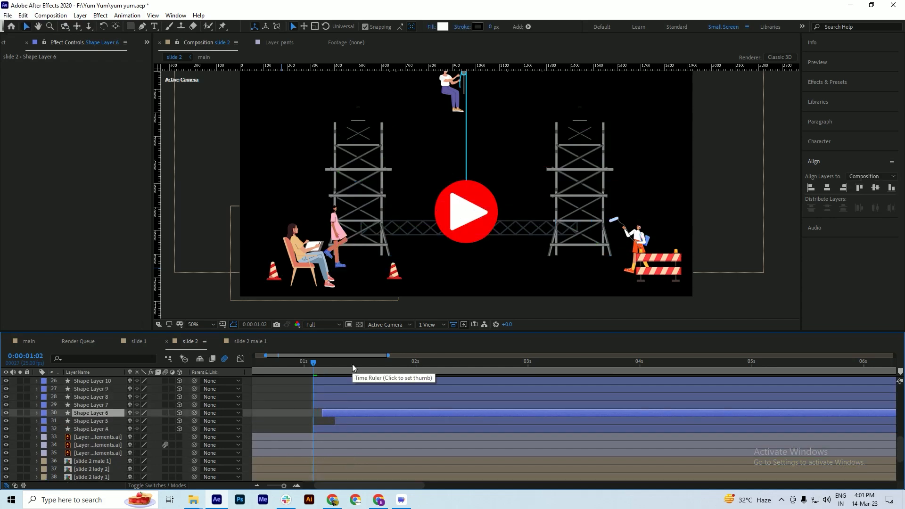
scroll(409, 222, down, 2)
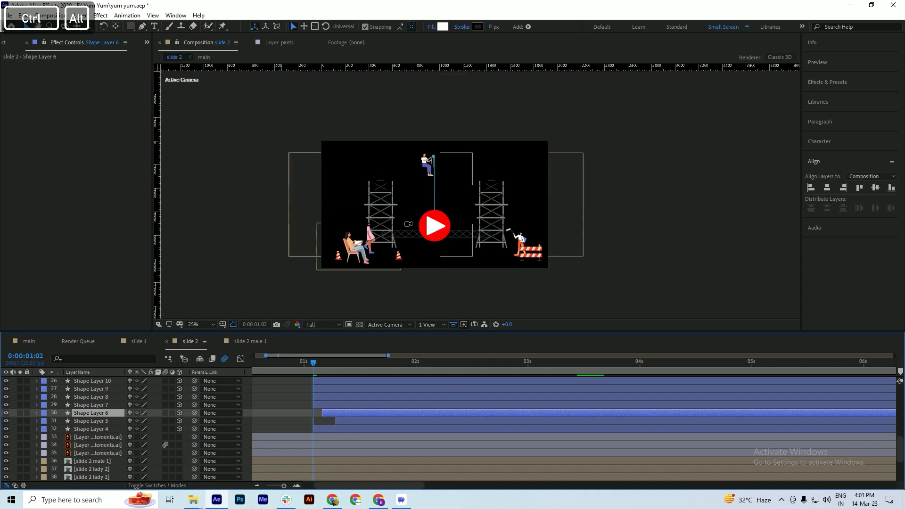
scroll(410, 221, up, 2)
drag(347, 364, 376, 367)
Make the main reference layer at the end of the layer stack visible and solo it
scroll(35, 463, down, 3)
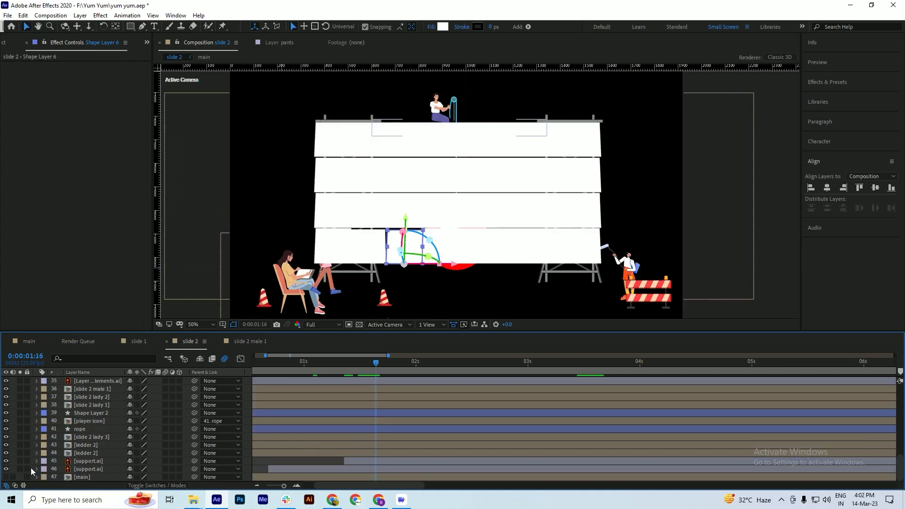
click(5, 477)
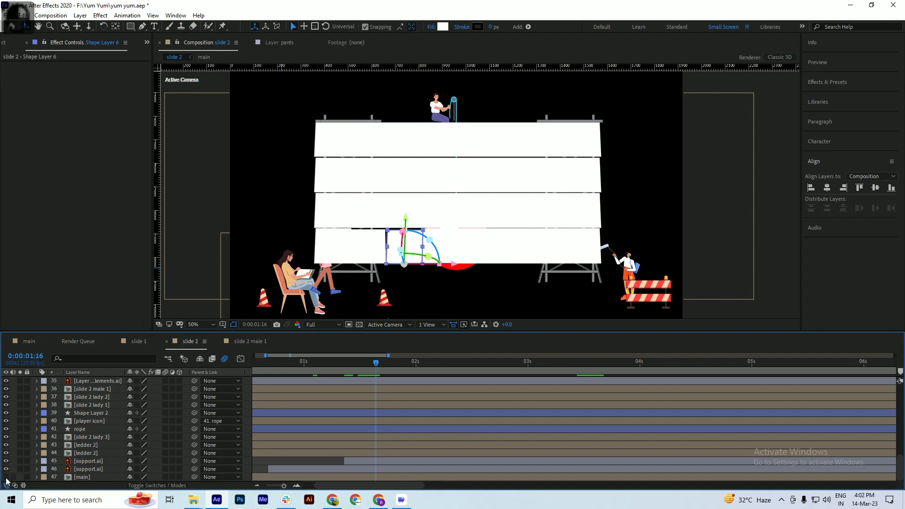
click(27, 478)
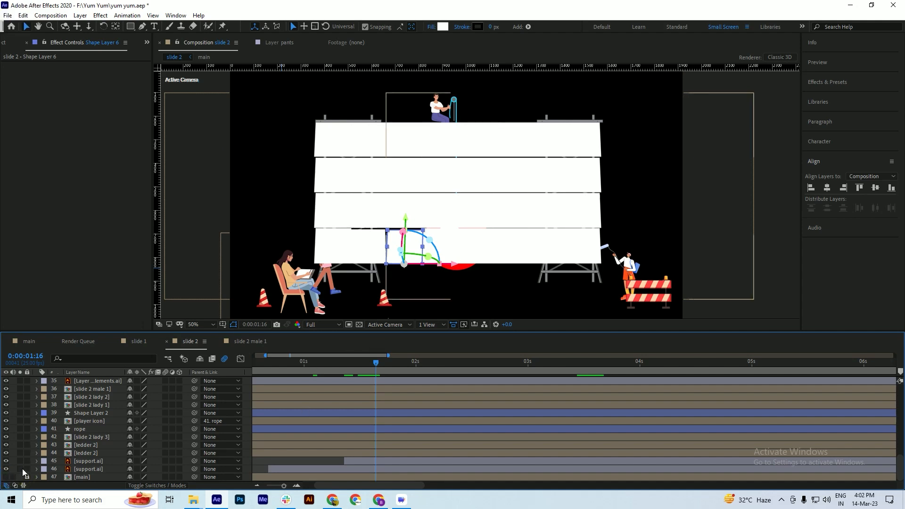
click(26, 478)
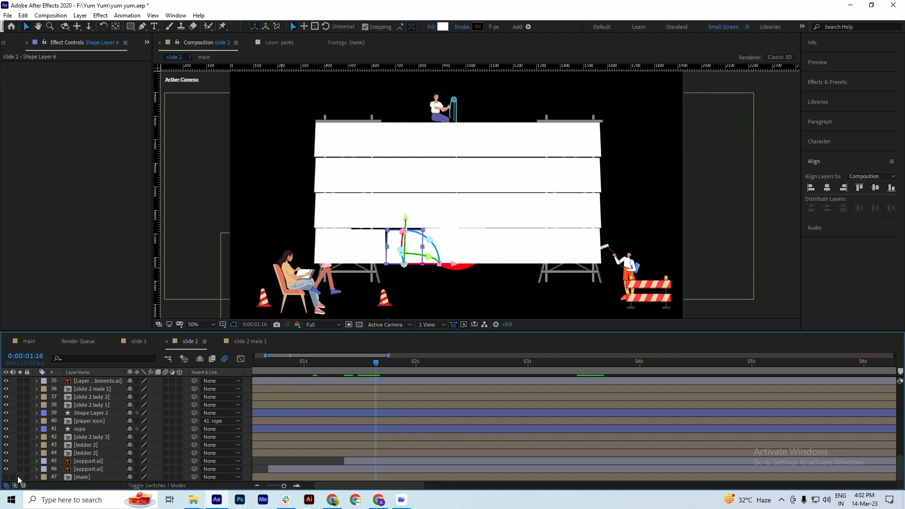
click(13, 478)
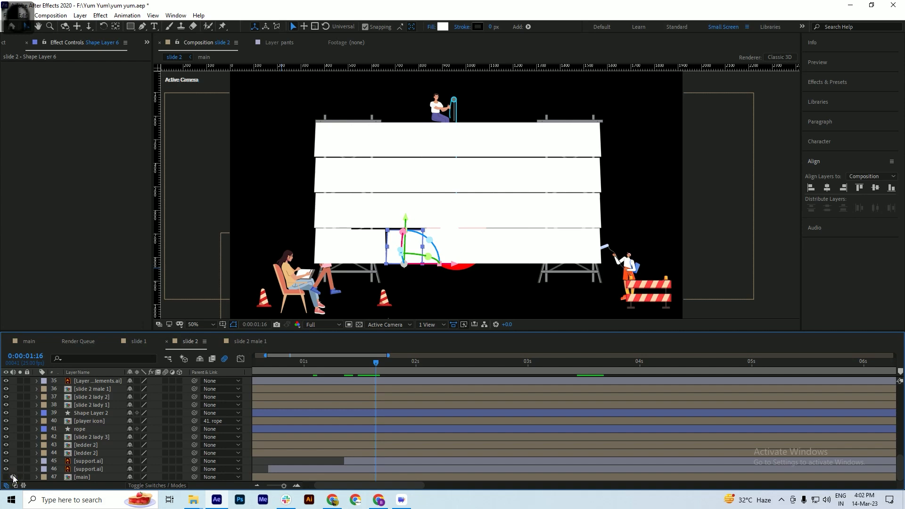
click(11, 478)
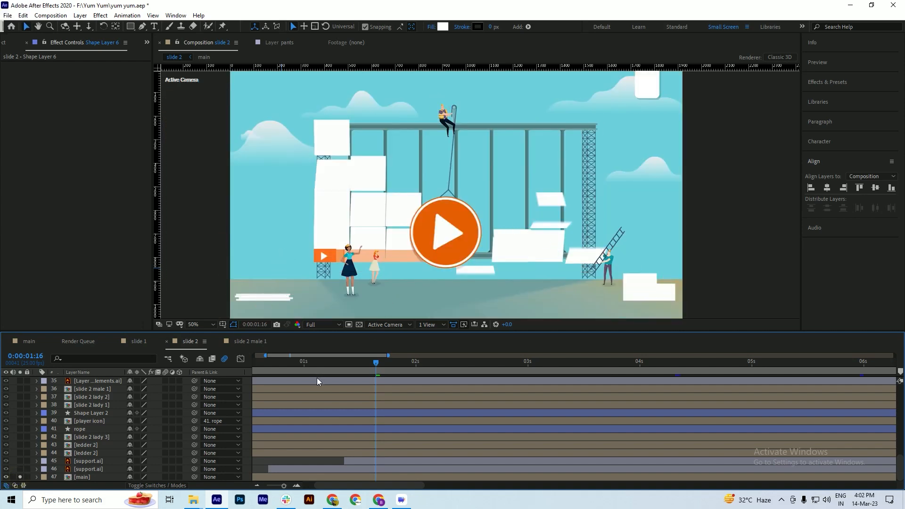
Examine the reference's panel build-up as far as 0:00:02:13, save the project, and end the solo on the main layer
drag(377, 369, 475, 369)
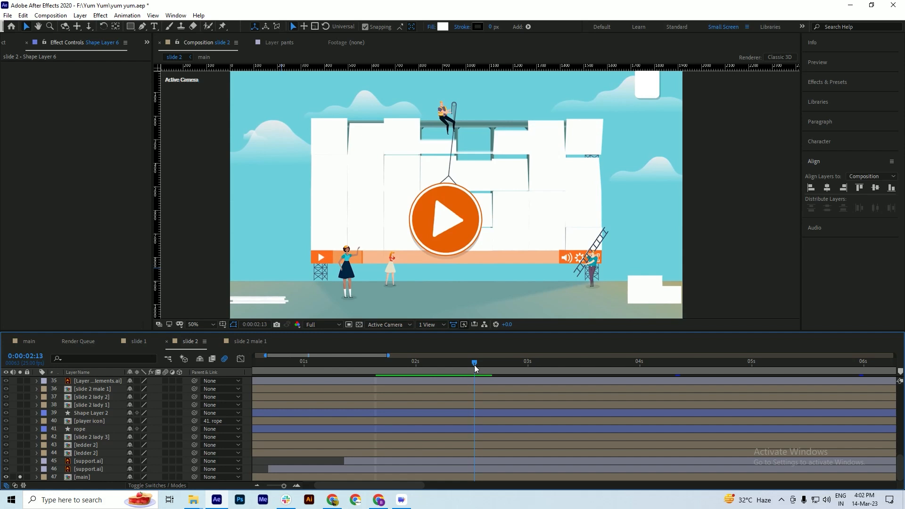
key(ctrl+s)
click(20, 479)
Stagger Shape Layers 5 through 14 so they start at varied times between about 0:00:01:04 and 0:00:01:17
scroll(547, 431, up, 4)
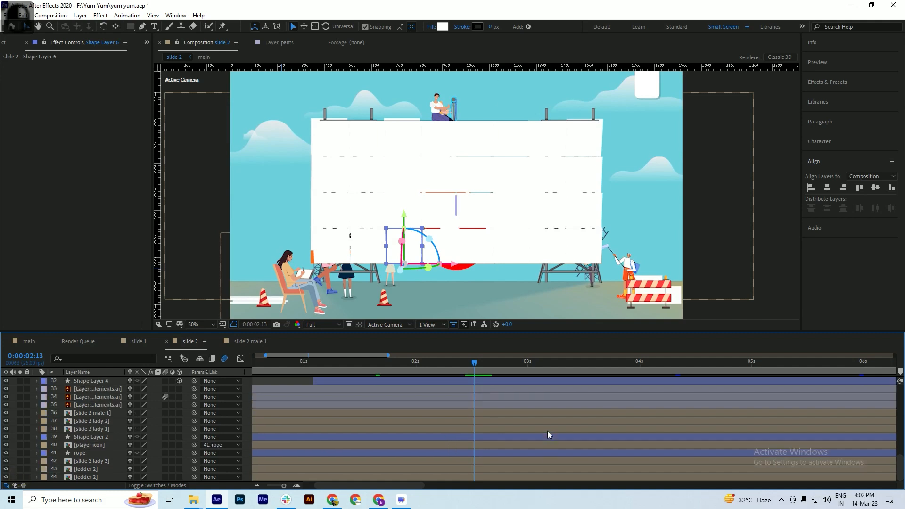
drag(344, 441, 422, 428)
scroll(358, 415, up, 2)
drag(358, 421, 386, 406)
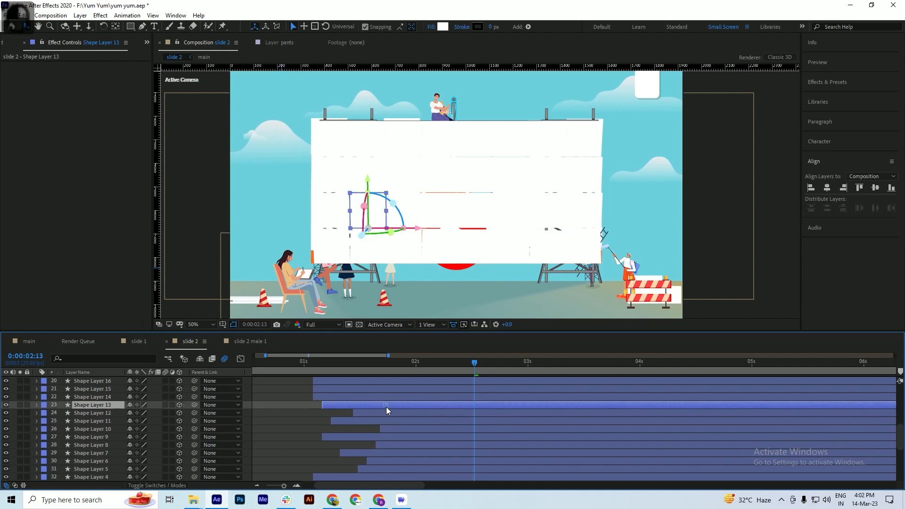
scroll(385, 409, up, 3)
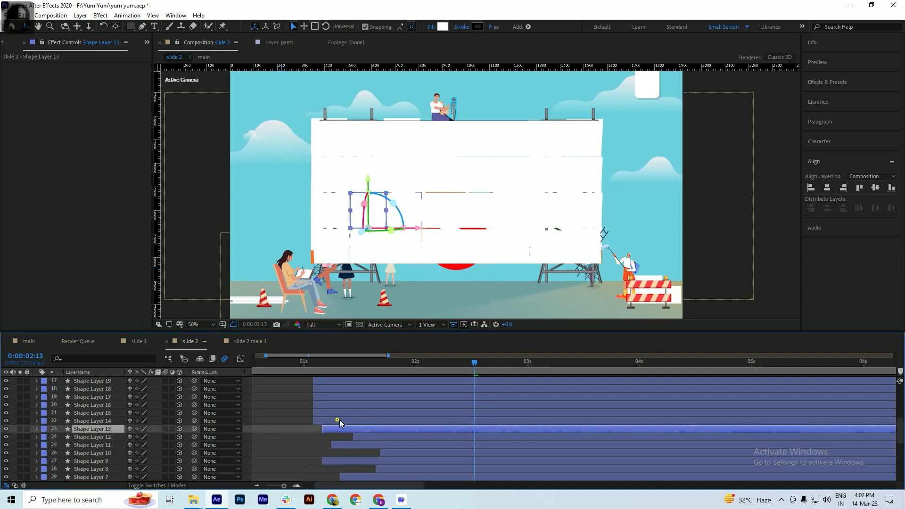
drag(340, 420, 363, 409)
Delay Shape Layer 35 to start at 0:00:02:13, 34 at about 0:00:02:06, 33 at about 0:00:01:15 and 32 at about 0:00:02:00
scroll(363, 409, up, 2)
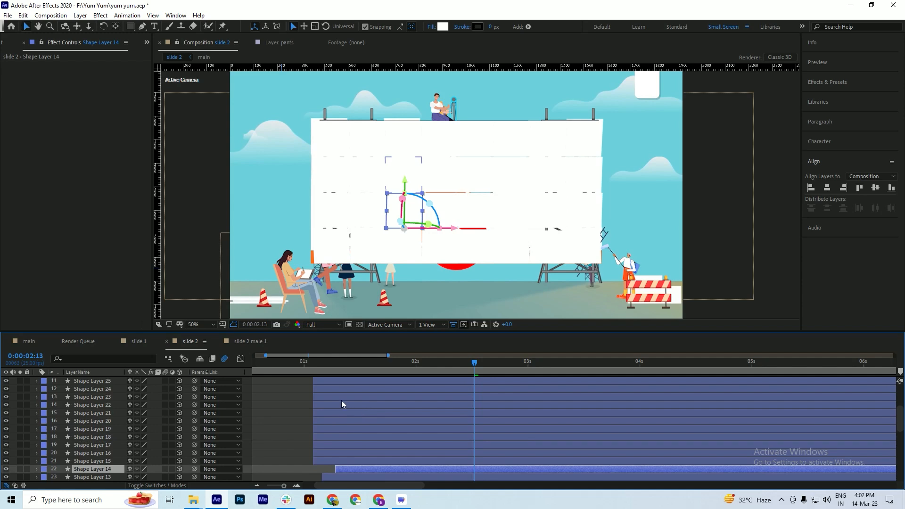
scroll(340, 399, up, 3)
drag(330, 385, 485, 393)
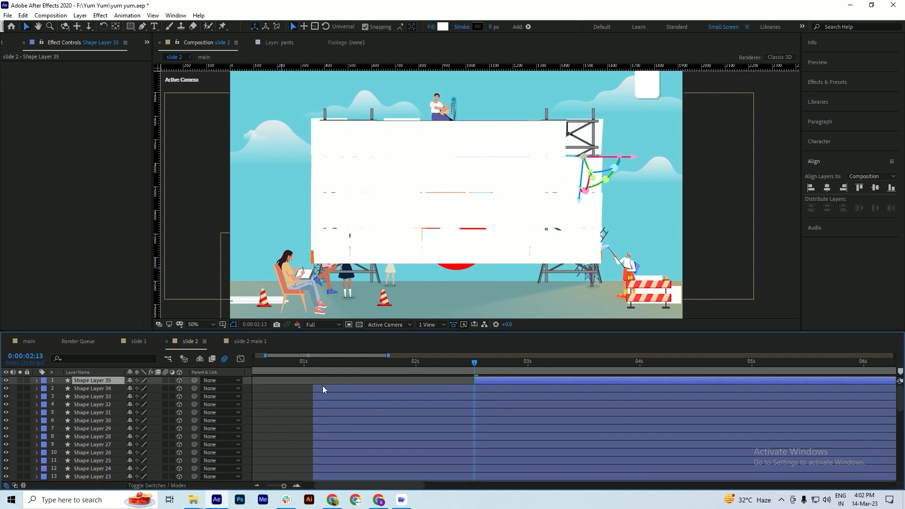
drag(322, 386, 450, 395)
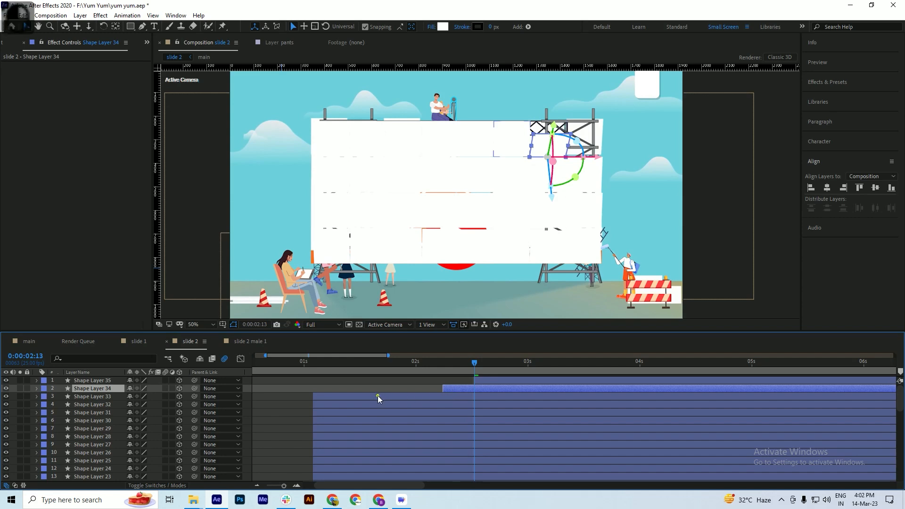
drag(378, 397, 436, 399)
drag(390, 406, 493, 412)
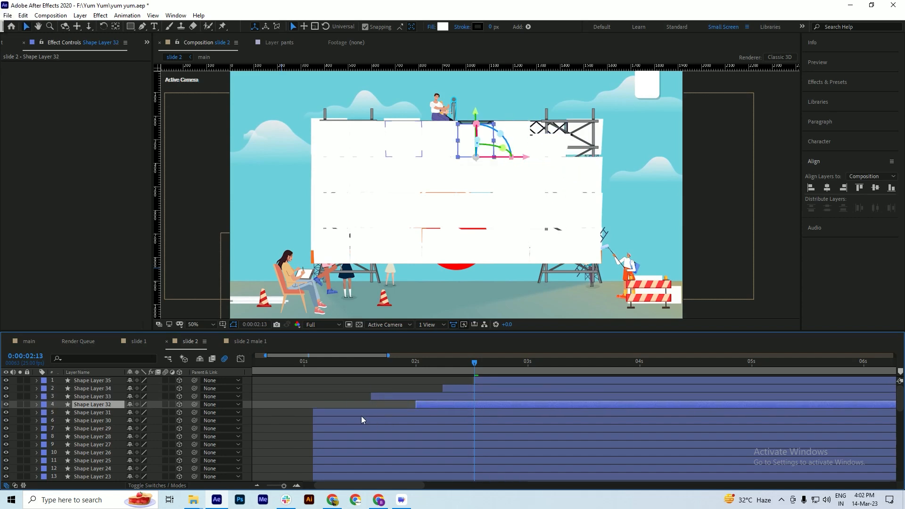
Delay Shape Layer 31 to about 0:00:02:07, 30 to about 0:00:02:03, 29 to about 0:00:01:12 and 28 to about 0:00:01:19
drag(361, 416, 495, 414)
click(387, 422)
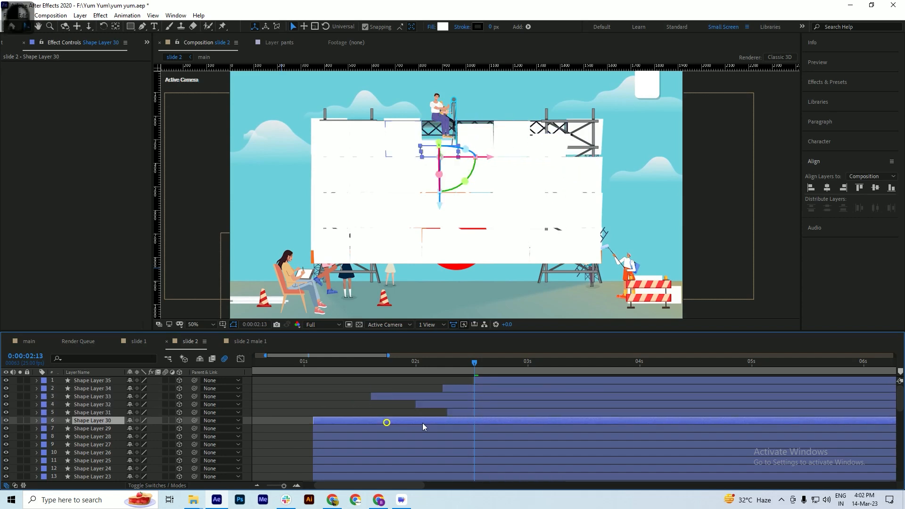
drag(422, 427, 506, 417)
drag(352, 428, 456, 434)
Delay Shape Layers 27, 26, 25, 23 and 22 to start at varied times between about 0:00:01:08 and 0:00:02:01
scroll(415, 426, down, 2)
click(366, 397)
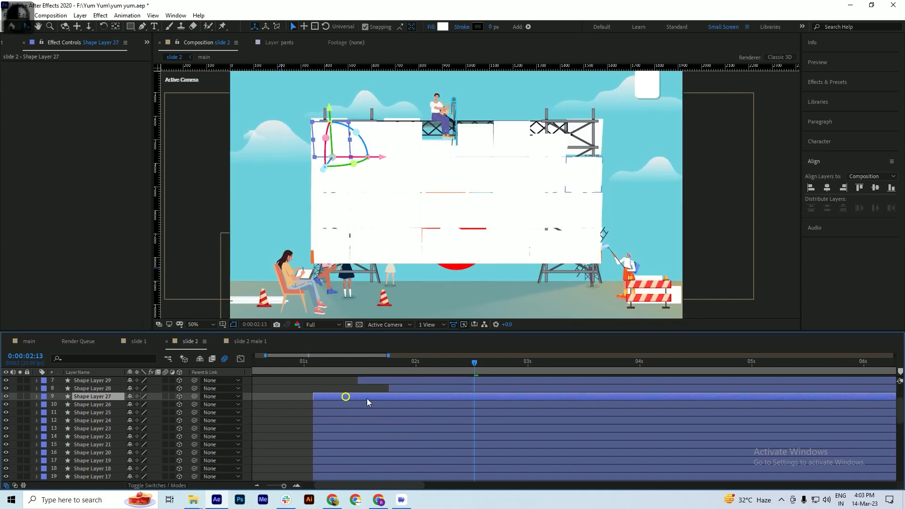
drag(367, 398, 455, 415)
drag(363, 428, 476, 437)
Delay Shape Layers 21, 20, 19, 17 and 16 to start at varied times between about 0:00:01:07 and 0:00:01:19
scroll(415, 432, down, 1)
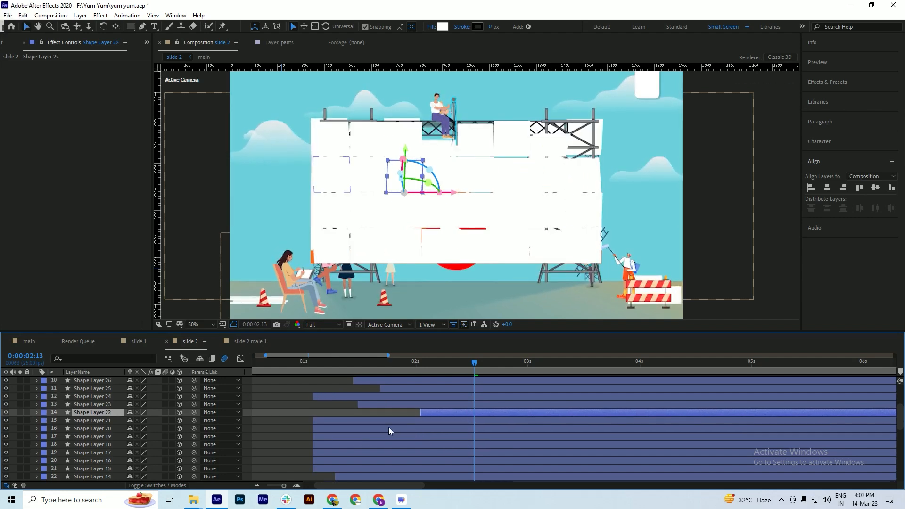
drag(362, 423, 426, 453)
drag(355, 460, 387, 461)
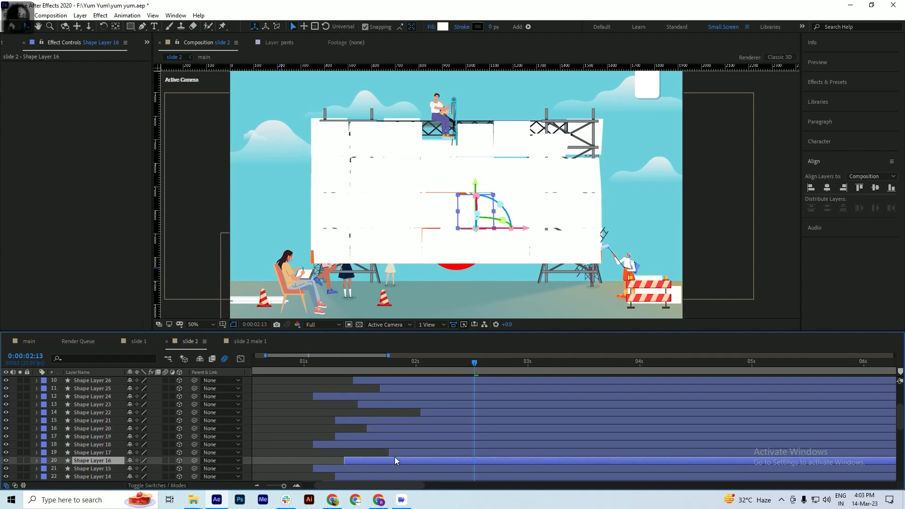
Preview the staggered panel build-up over the reference from 0:00:00:00
scroll(383, 422, down, 1)
drag(343, 364, 232, 375)
key(space)
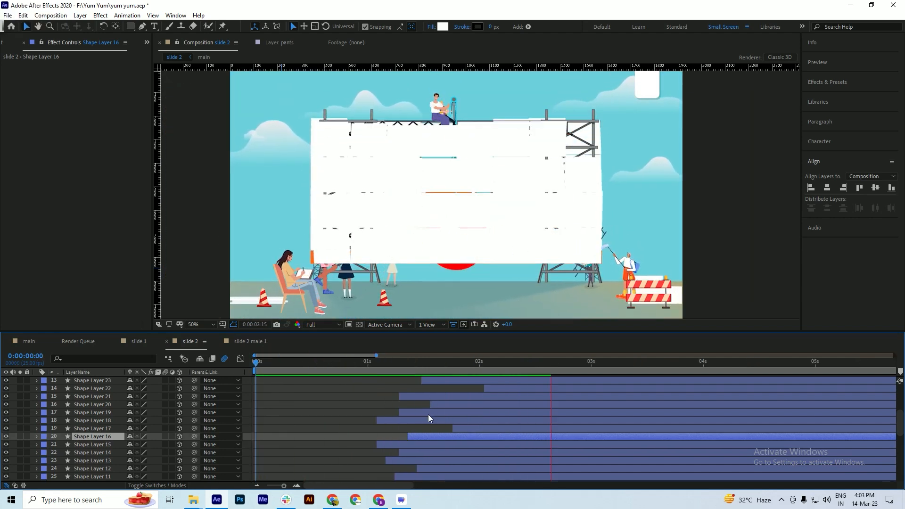
key(space)
Hide the main reference layer and preview the panel build-up from 0:00:01:07 and from 0:00:00:22
scroll(338, 410, down, 7)
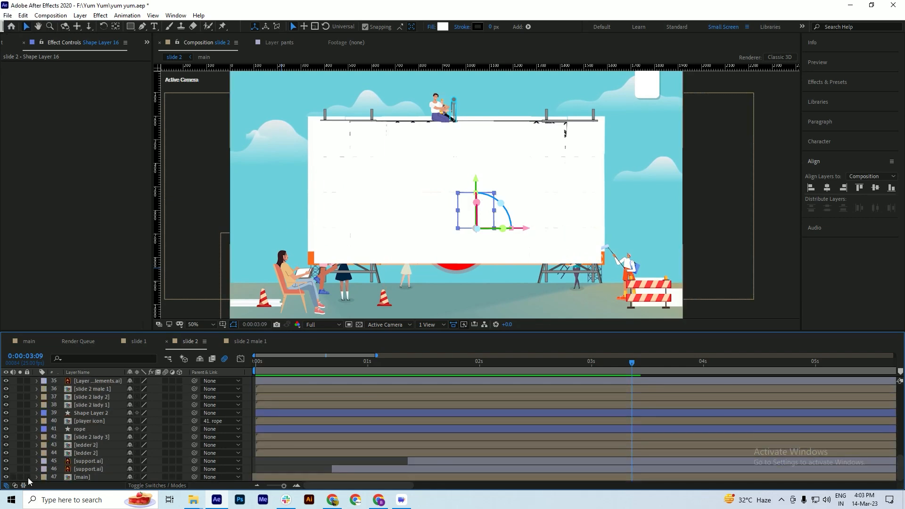
click(6, 478)
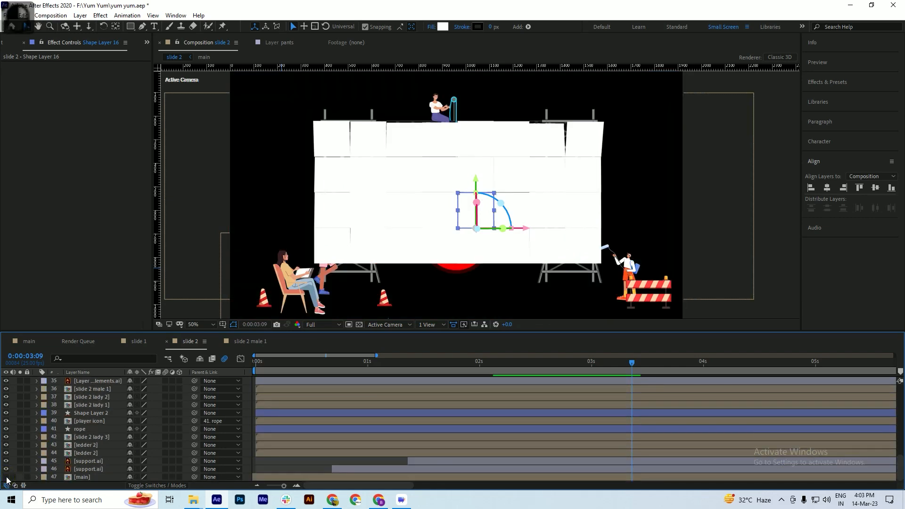
click(478, 366)
key(space)
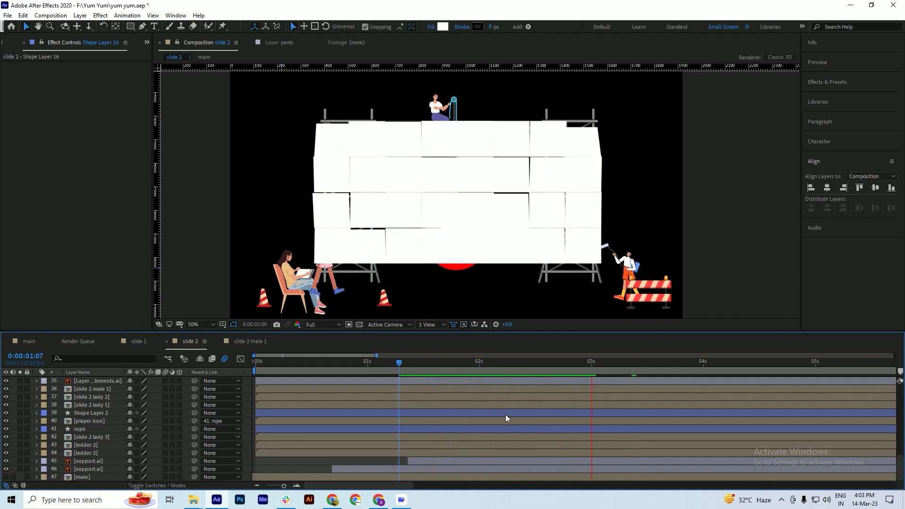
click(355, 366)
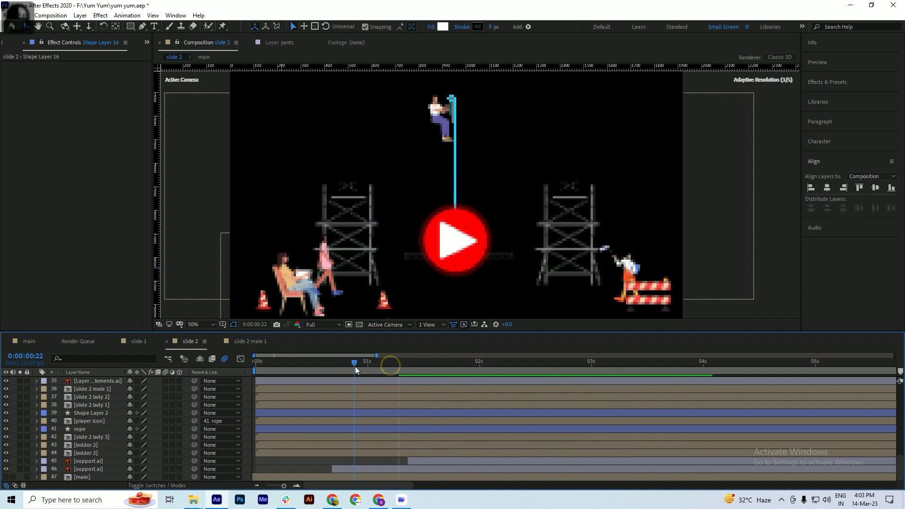
key(space)
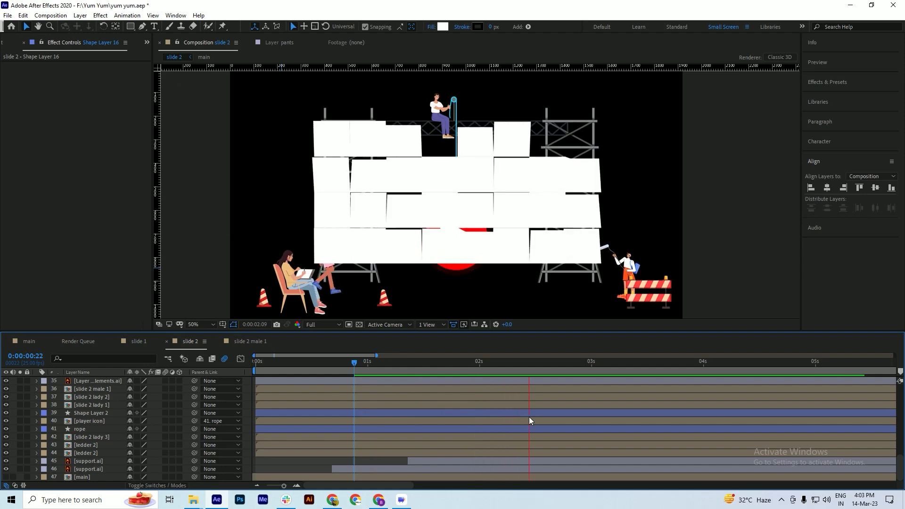
key(space)
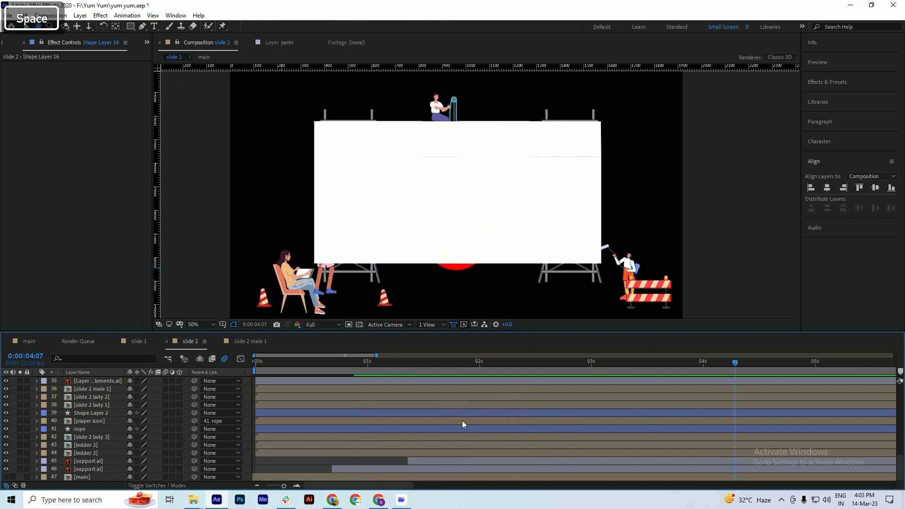
Maximize the timeline and reveal the keyframes of all panel layers, Shape Layer 35 through 4
key(grave)
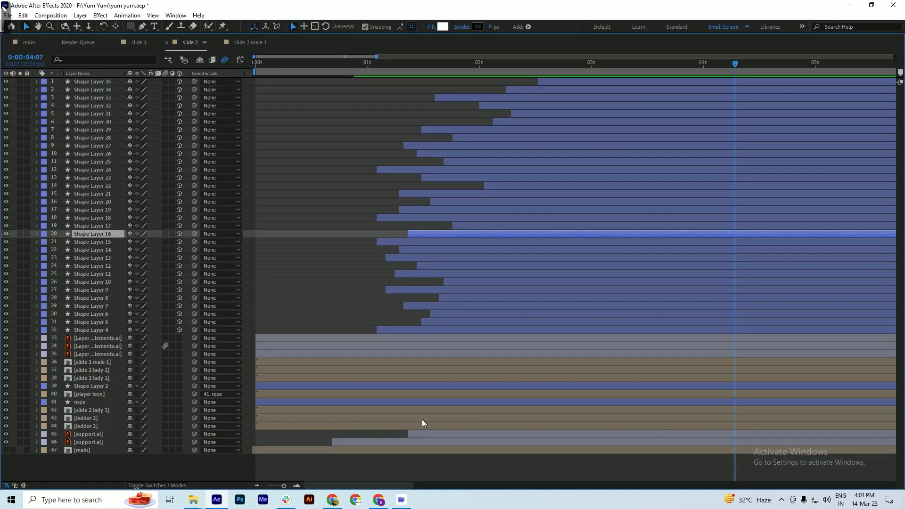
click(578, 83)
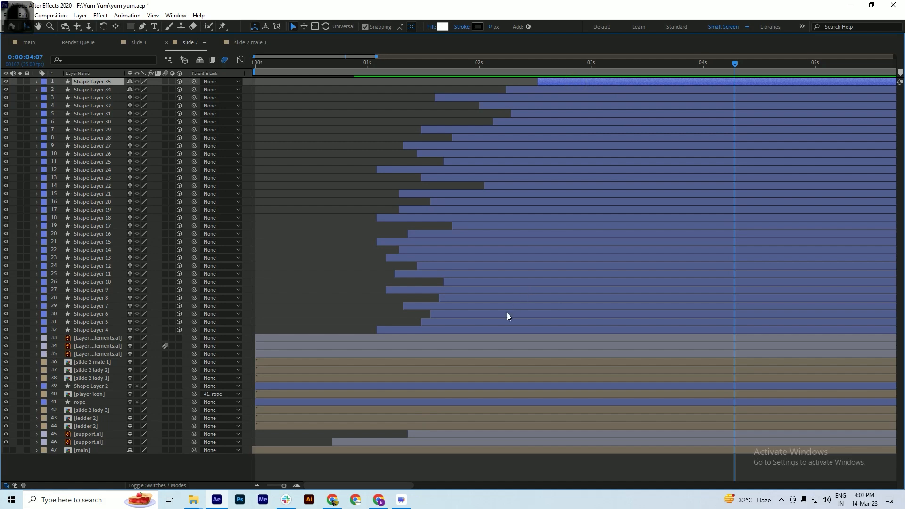
shift+click(491, 331)
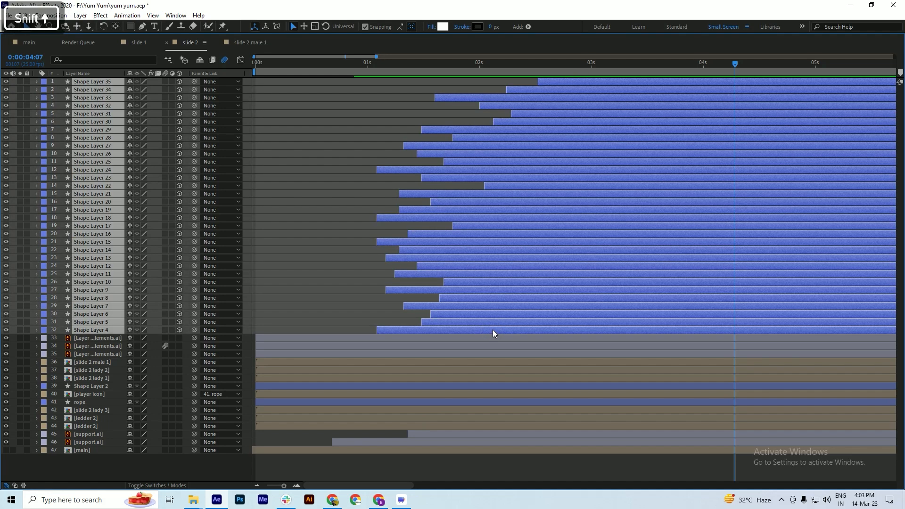
key(o)
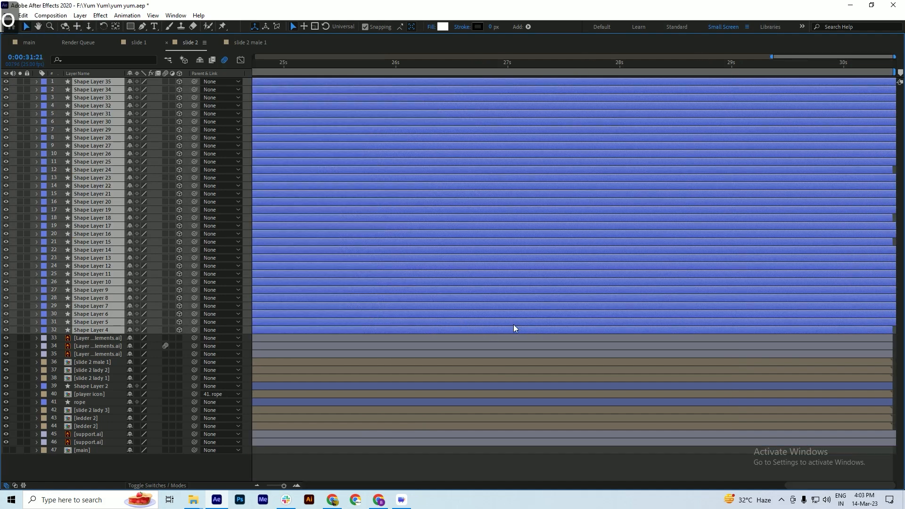
scroll(575, 285, down, 5)
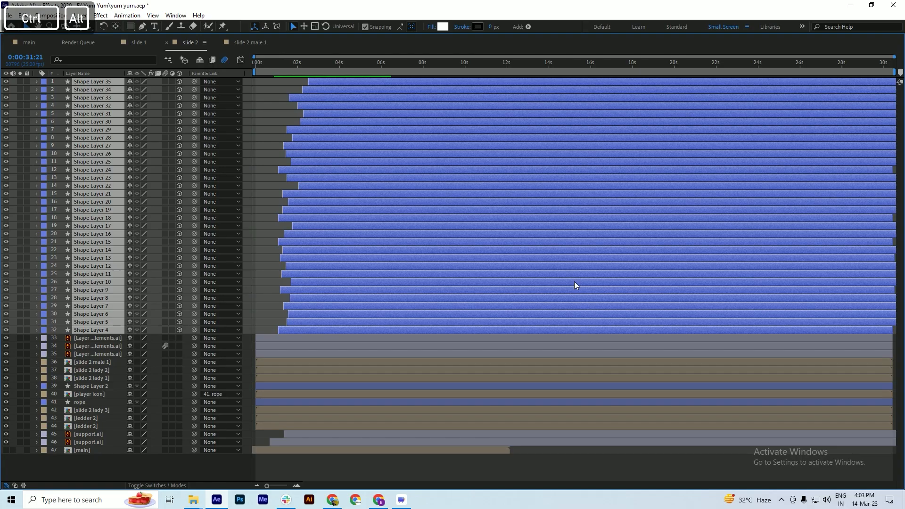
key(u)
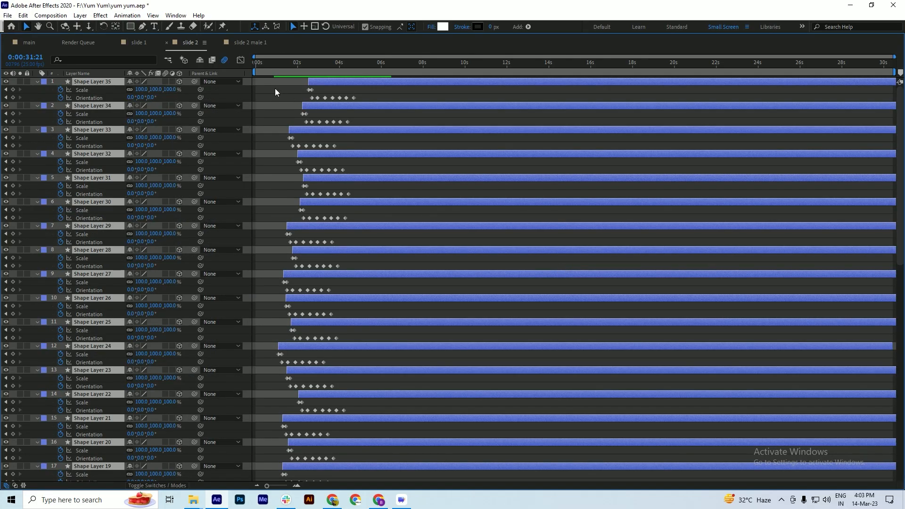
Apply Easy Ease to all Scale and Orientation keyframes of the panel layers, and save the project
drag(269, 86, 421, 470)
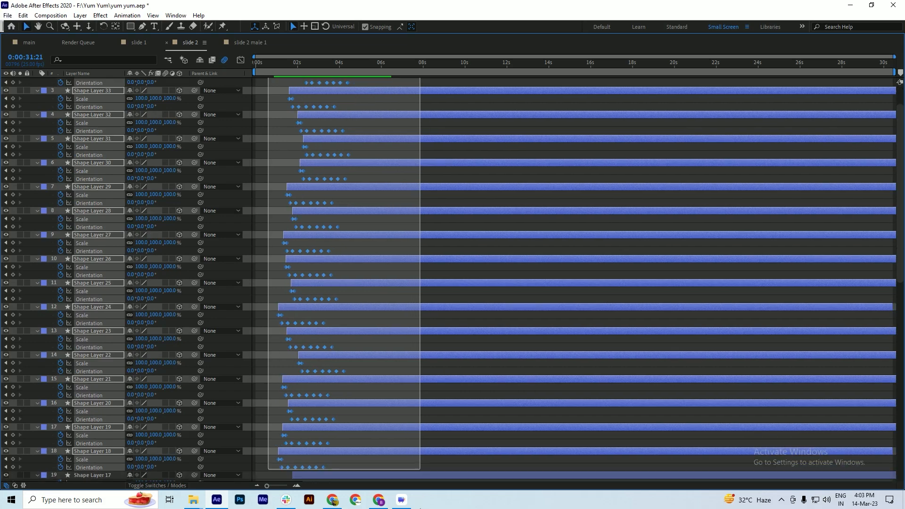
drag(420, 507, 415, 431)
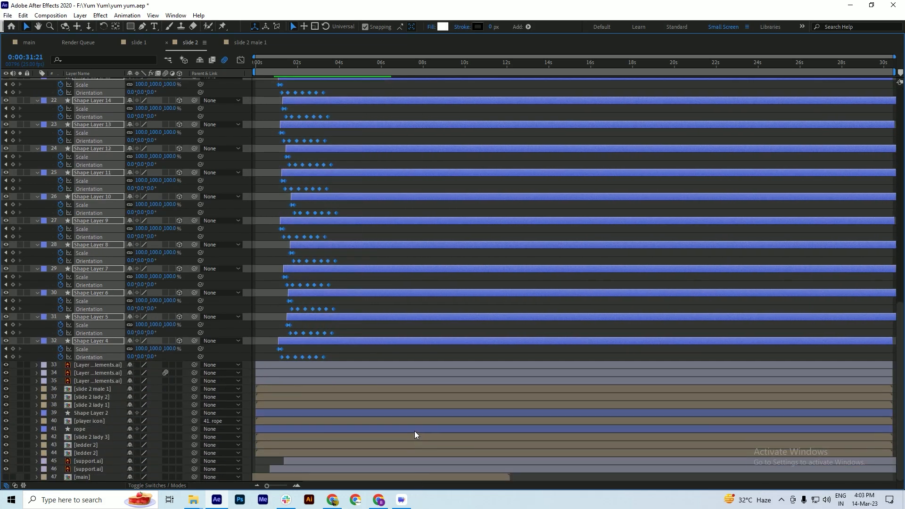
key(F9)
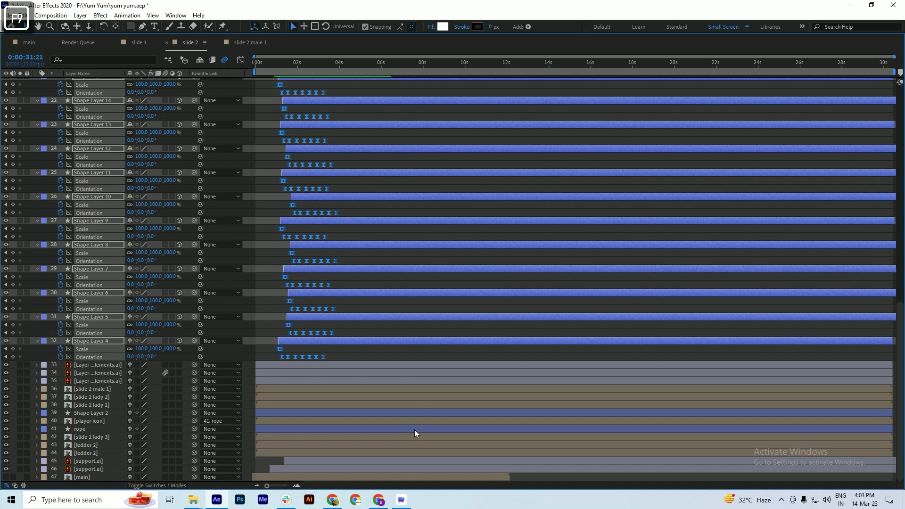
key(ctrl+s)
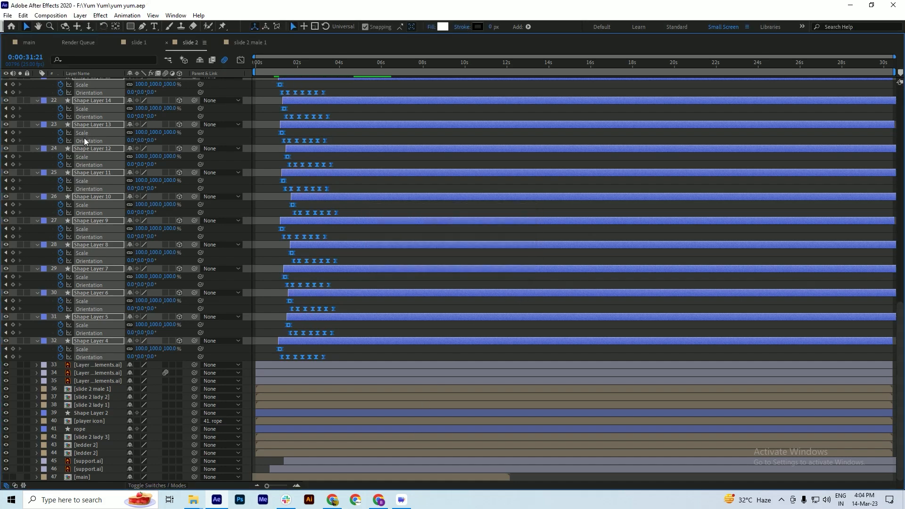
Collapse the properties of all panel layers, save the project, restore the full workspace, and check the panels at 0:00:03:03
scroll(48, 115, up, 3)
scroll(36, 112, up, 10)
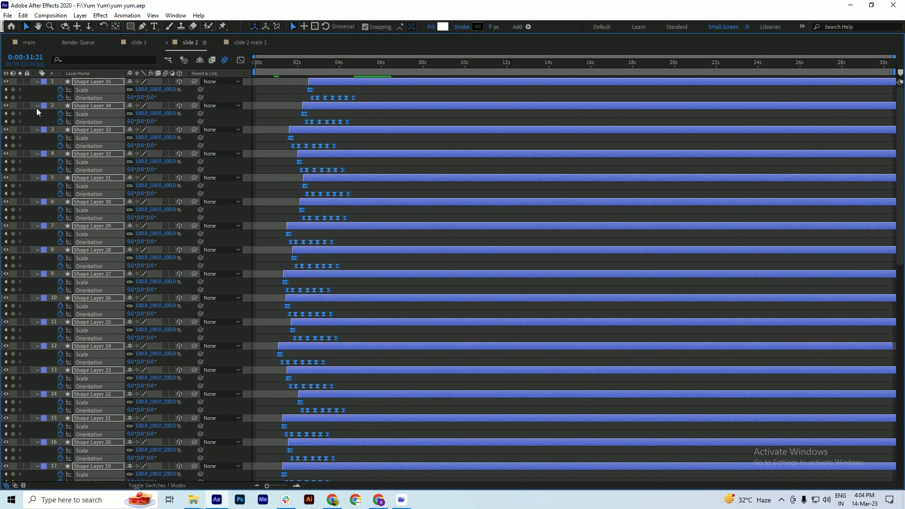
ctrl+click(37, 83)
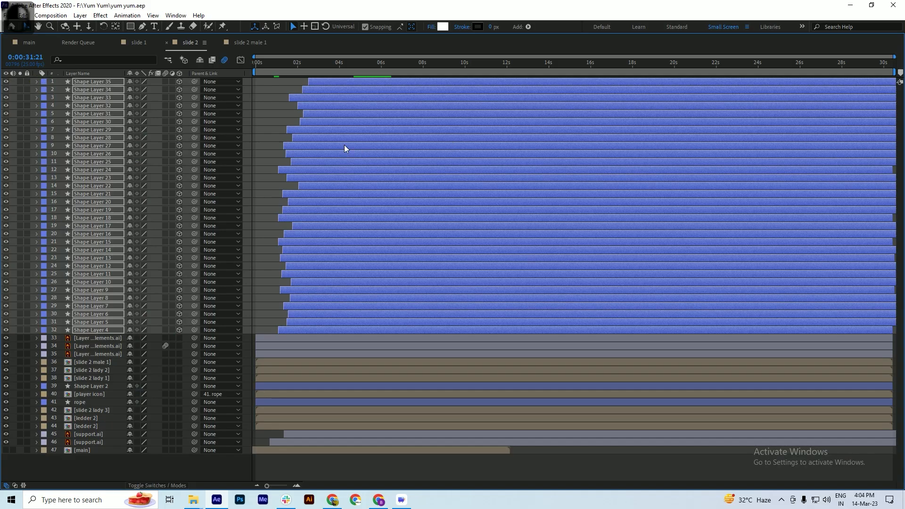
key(ctrl+s)
key(grave)
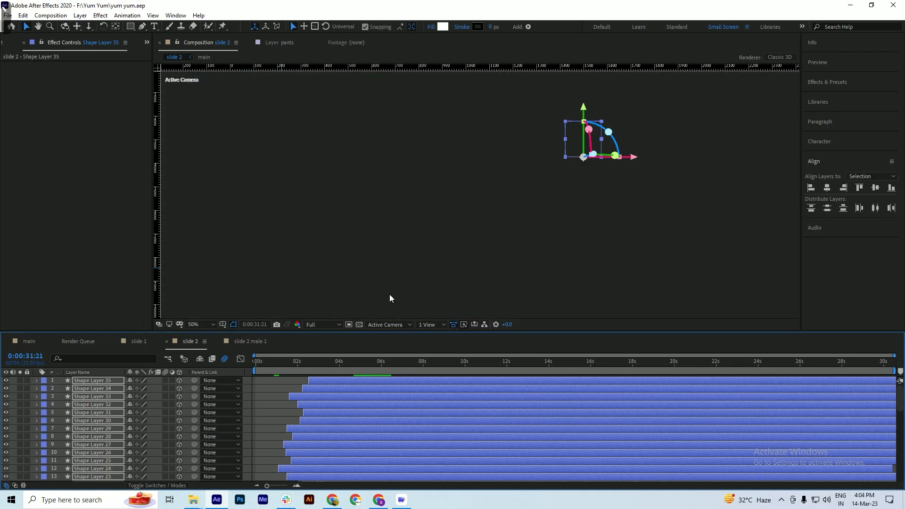
drag(297, 368, 322, 372)
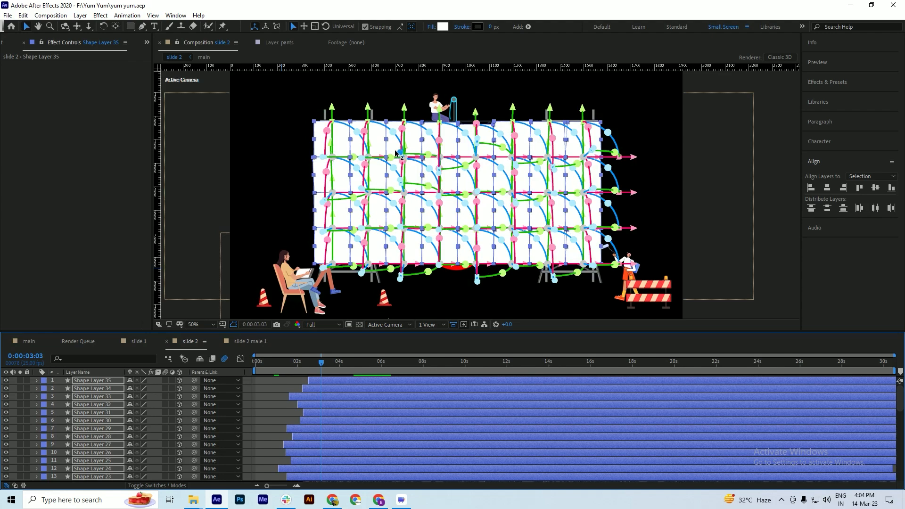
scroll(396, 153, down, 2)
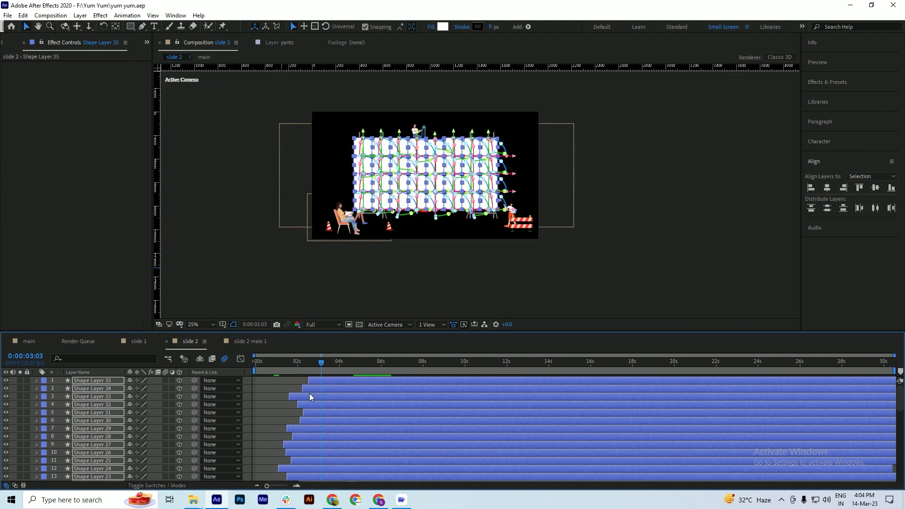
scroll(309, 394, down, 10)
scroll(311, 405, up, 5)
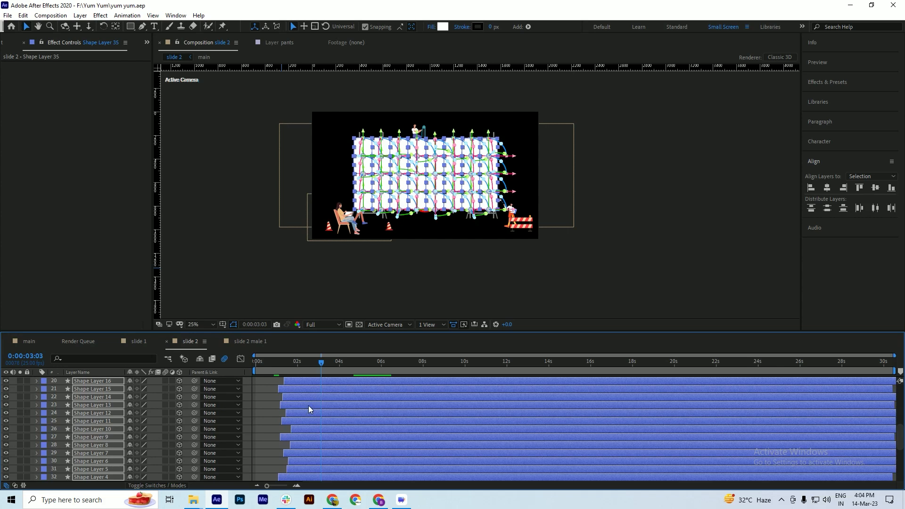
right_click(310, 410)
click(273, 420)
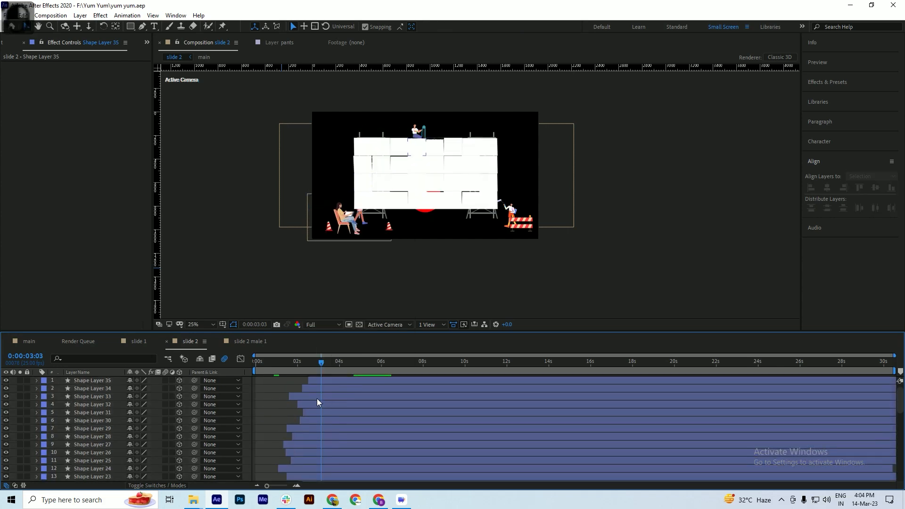
Pre-compose all panel layers, Shape Layer 35 through 4, into a composition named 3d slide, and save the project
click(328, 382)
scroll(327, 400, down, 10)
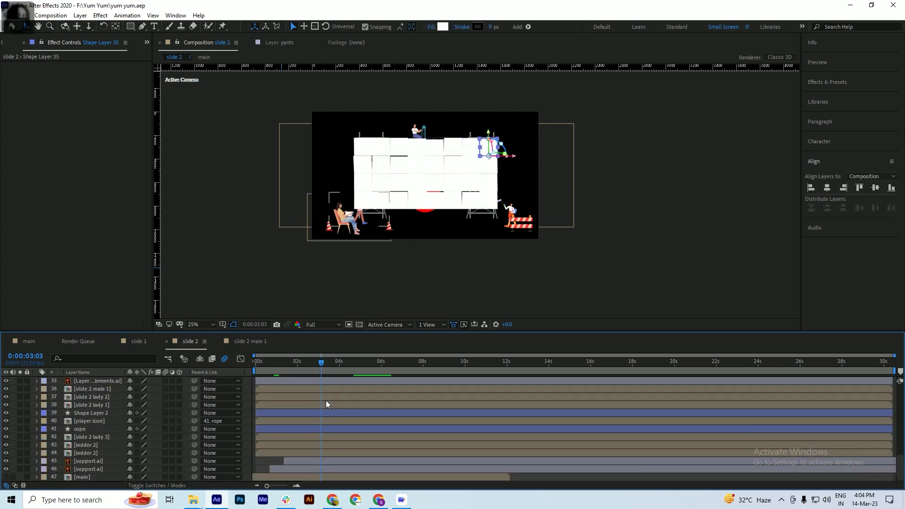
scroll(325, 401, up, 4)
shift+click(306, 440)
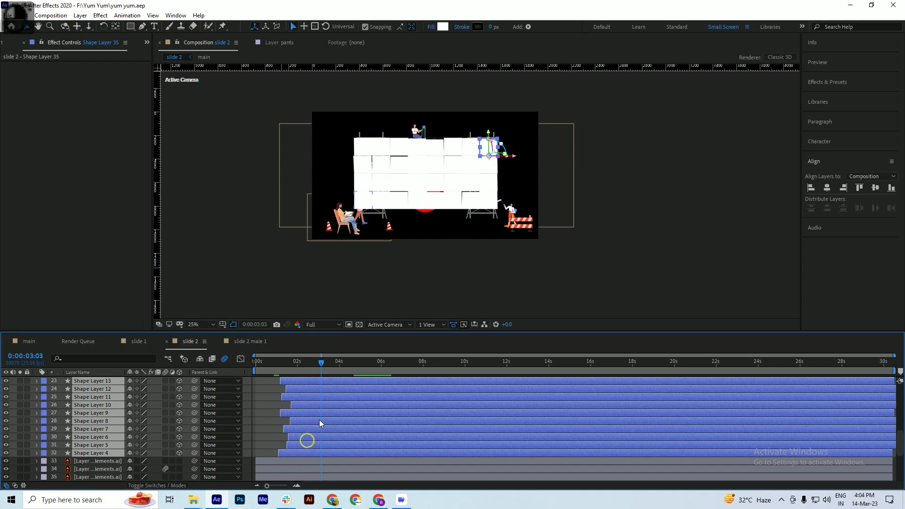
right_click(307, 440)
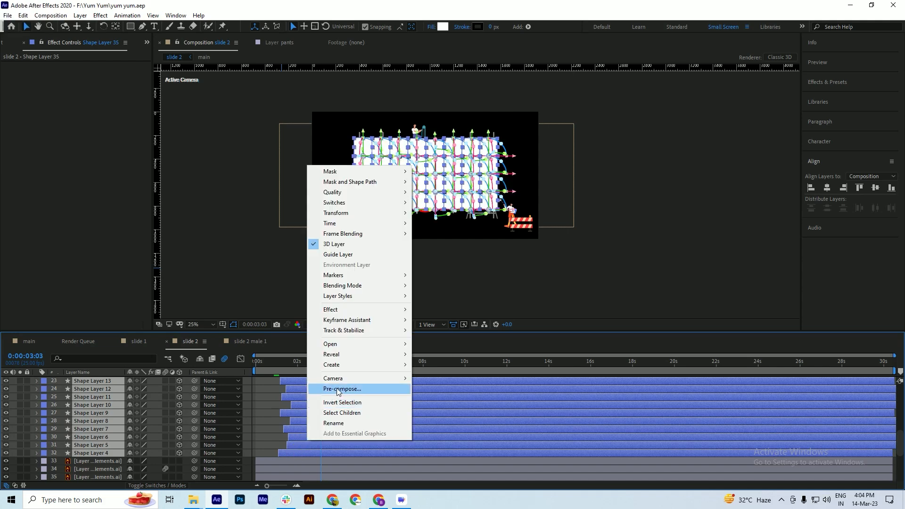
click(339, 390)
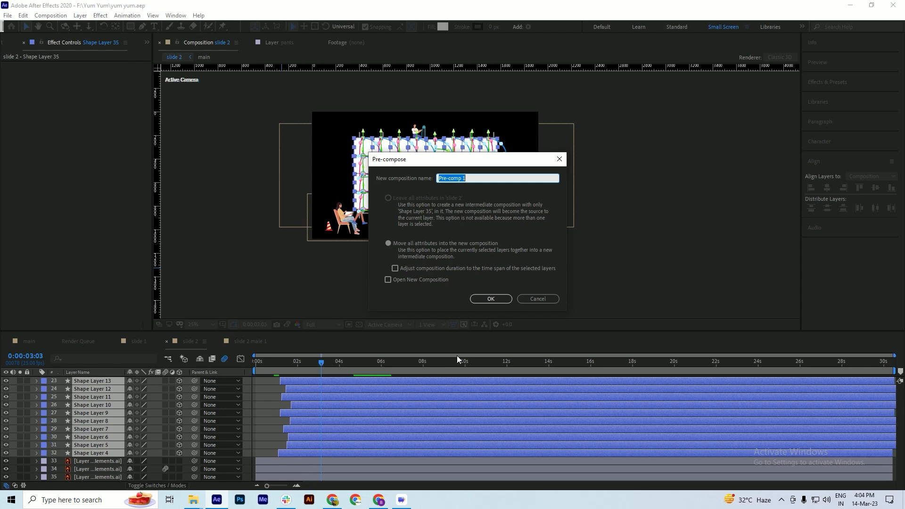
text(3d )
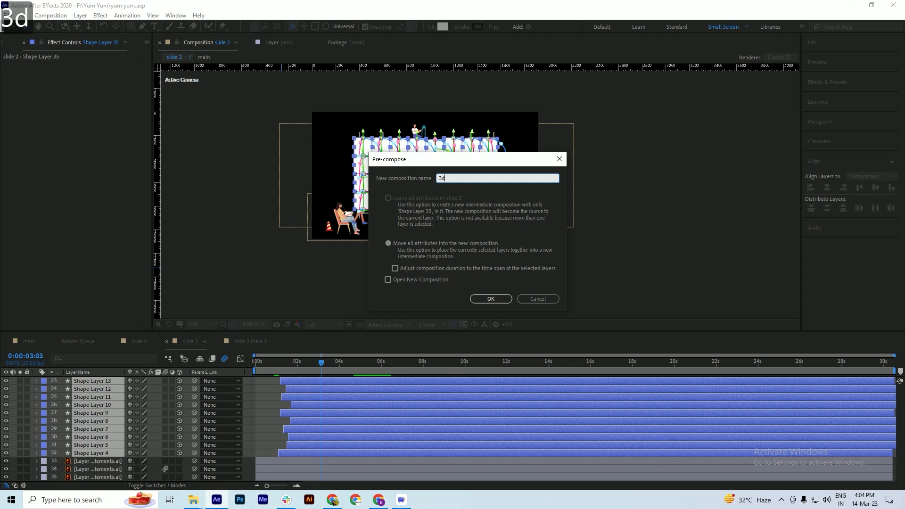
text(slide)
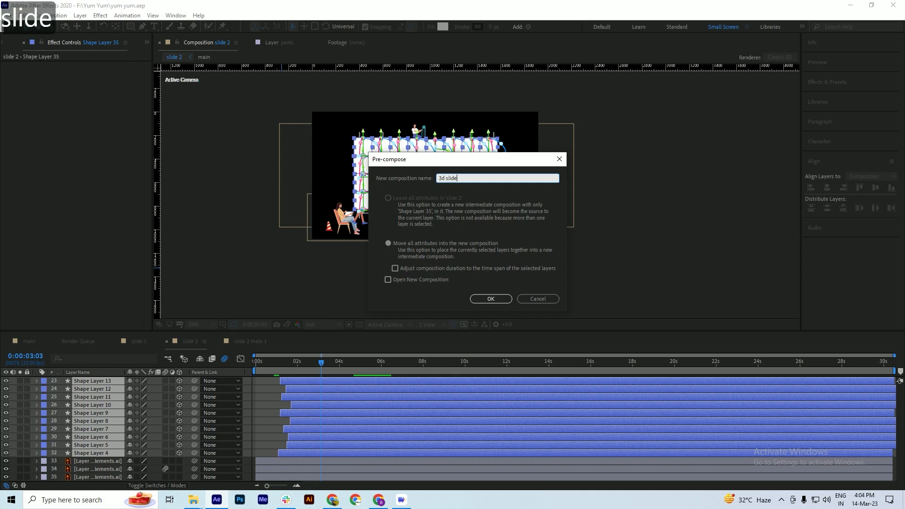
key(Return)
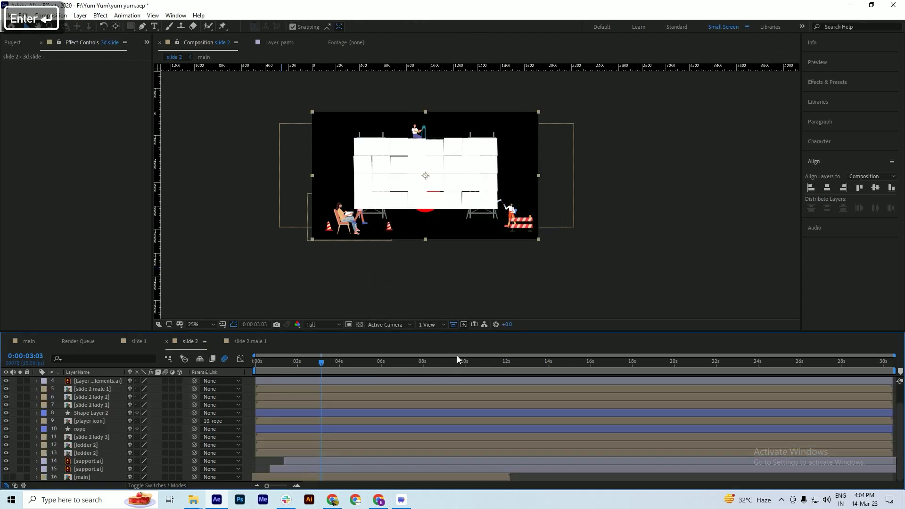
key(ctrl+s)
Open the 3d slide composition, start its work area at 0:00:01:02, trim the composition to the work area, and save
scroll(332, 450, up, 1)
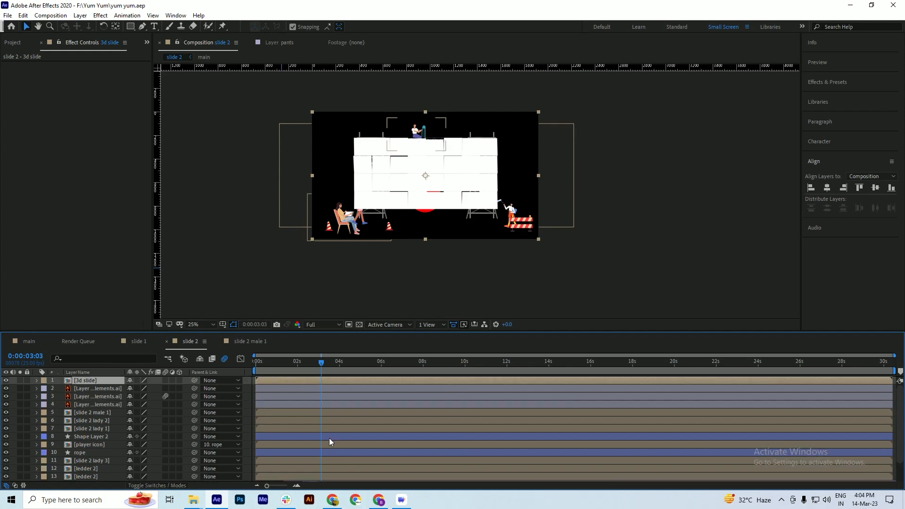
double_click(315, 381)
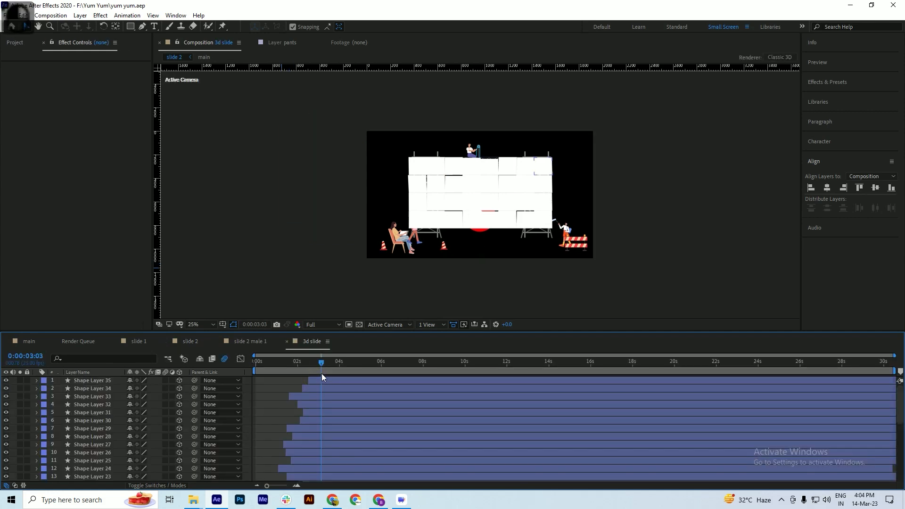
click(279, 370)
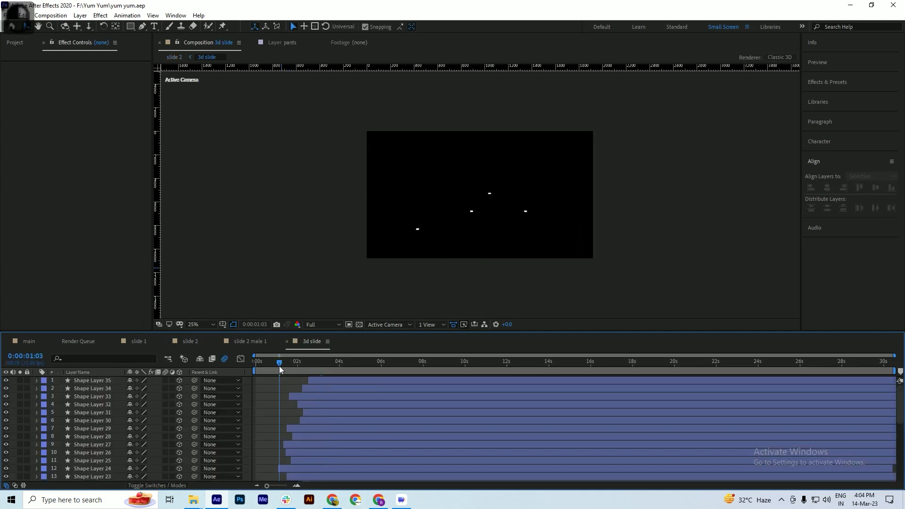
scroll(280, 369, down, 4)
scroll(280, 371, down, 2)
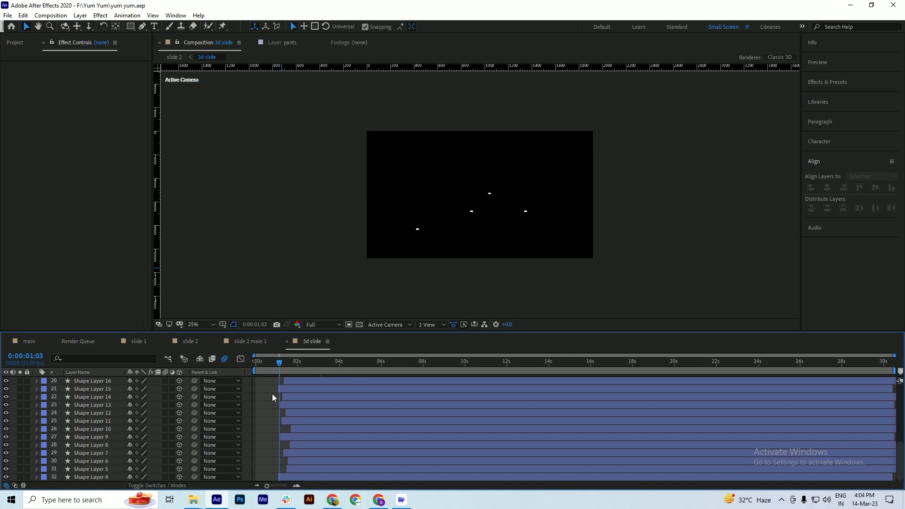
scroll(262, 441, up, 3)
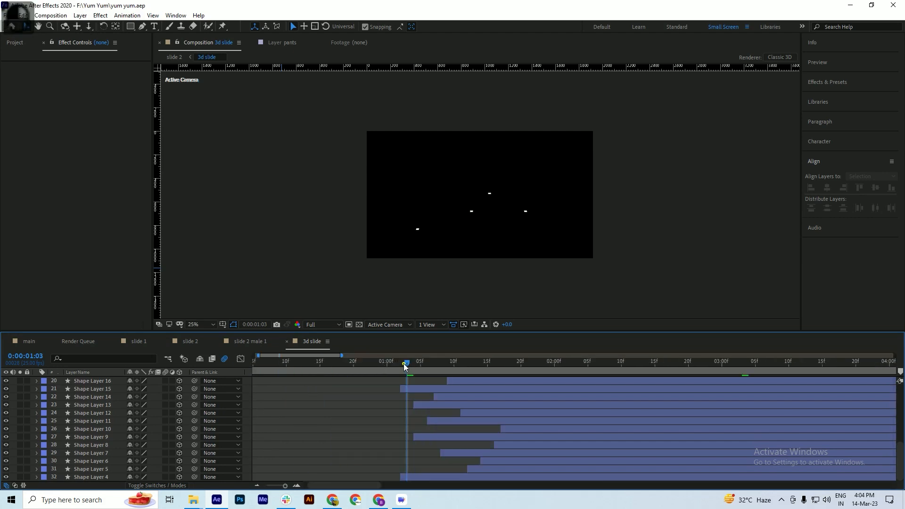
drag(407, 363, 400, 371)
key(b)
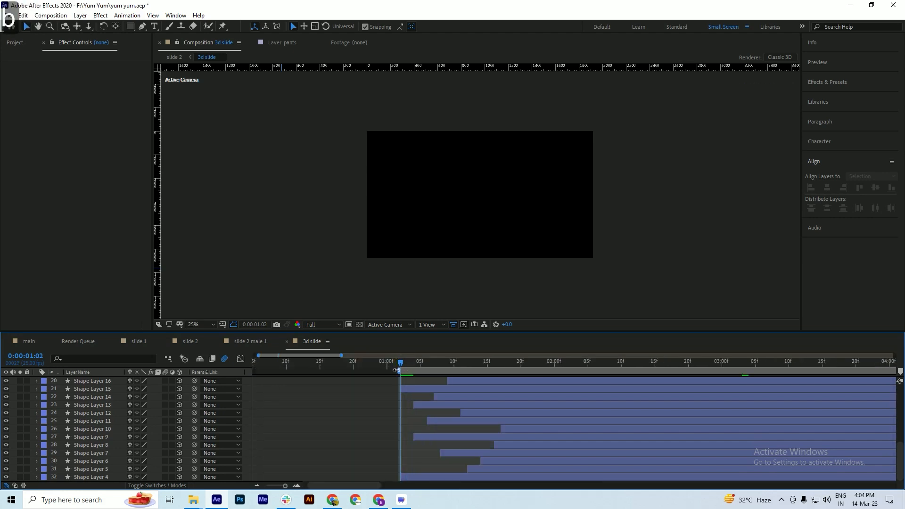
right_click(414, 372)
click(454, 399)
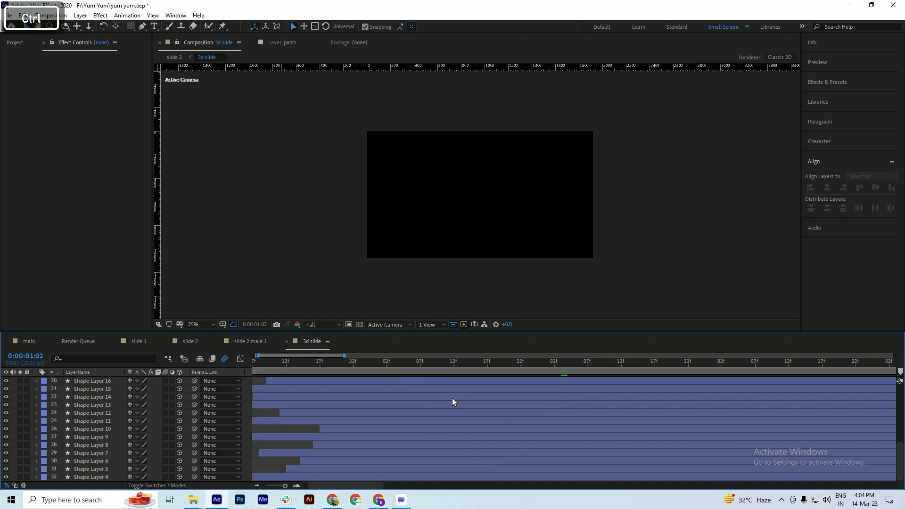
key(ctrl+s)
scroll(312, 397, down, 5)
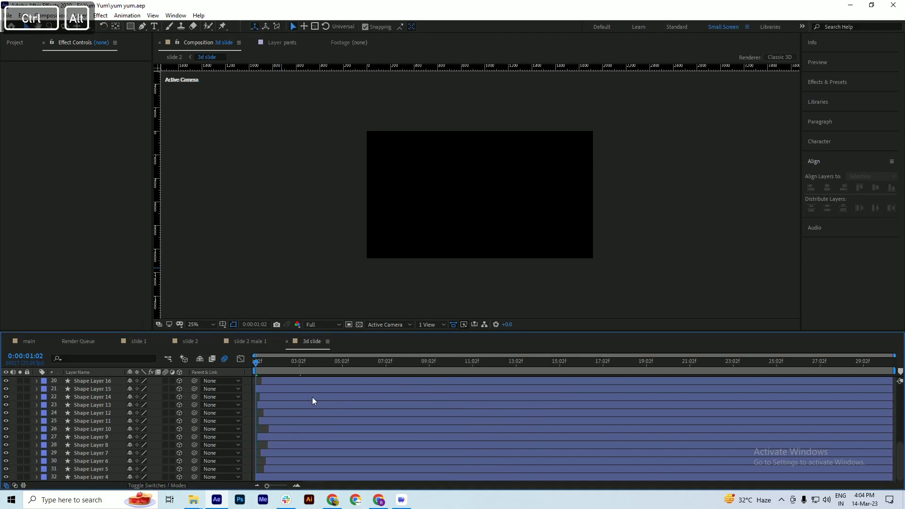
Close the 3d slide and slide 2 male 1 compositions and preview slide 2 from 0:00:00:09
click(287, 341)
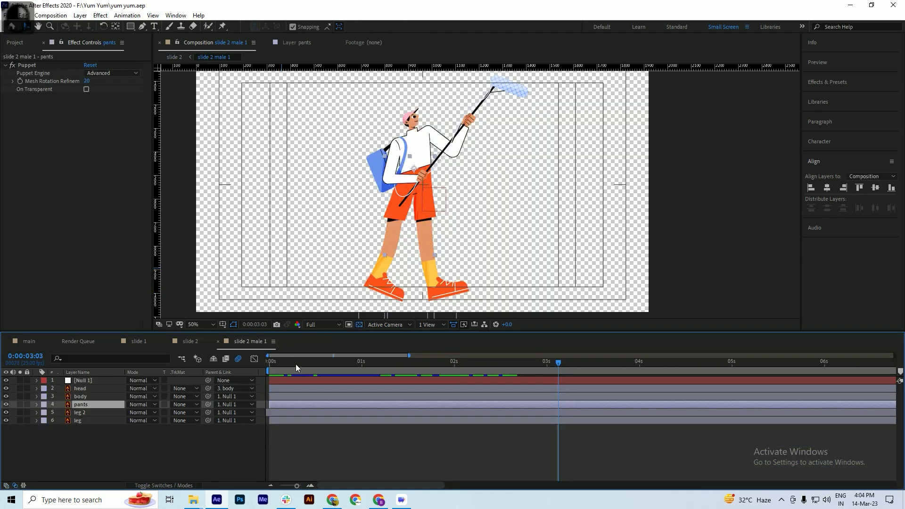
click(218, 342)
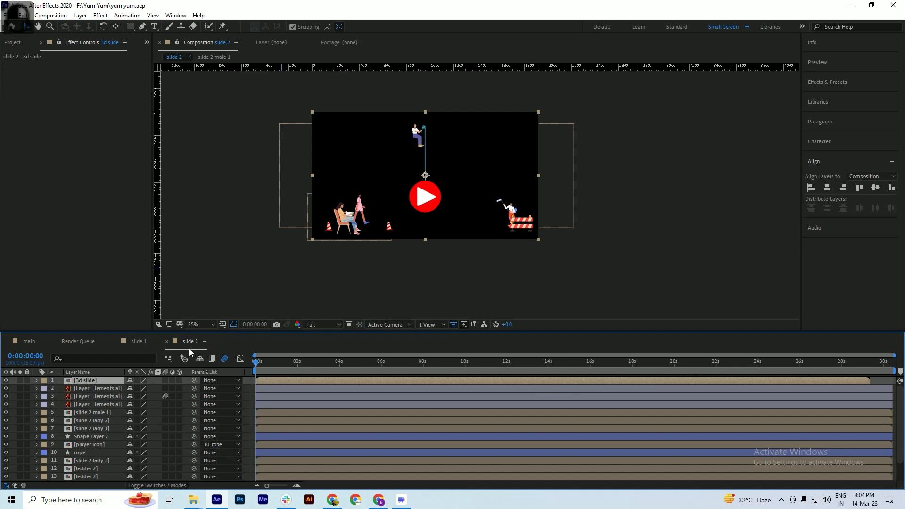
drag(284, 366, 307, 371)
click(264, 367)
key(space)
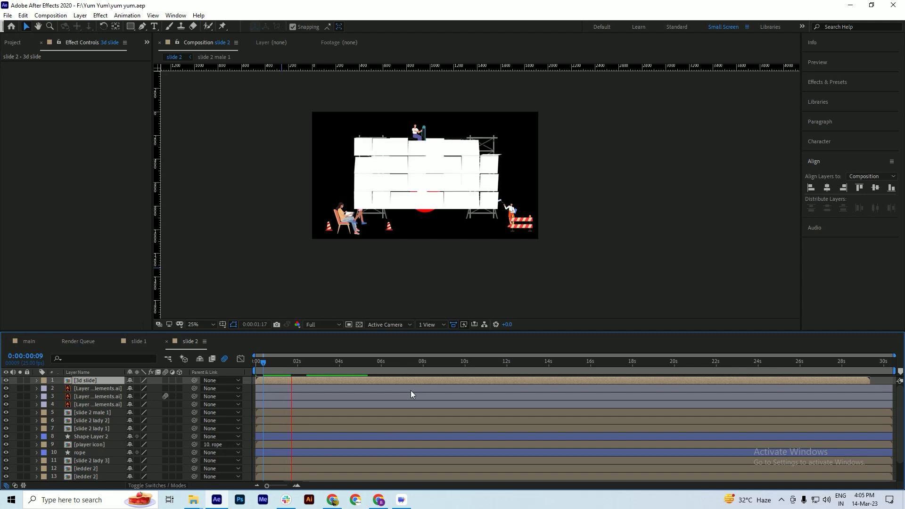
key(space)
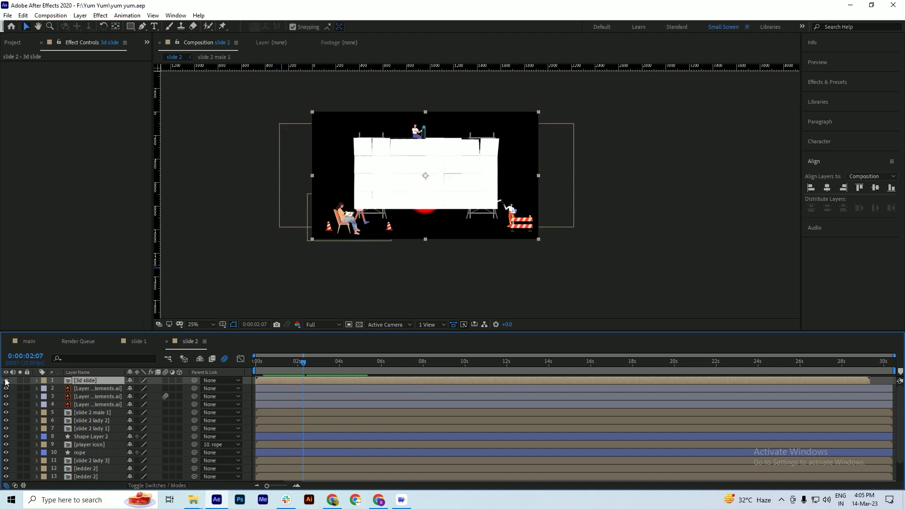
Hide the 3d slide layer, show the main reference layer, and save the project
key(ctrl+s)
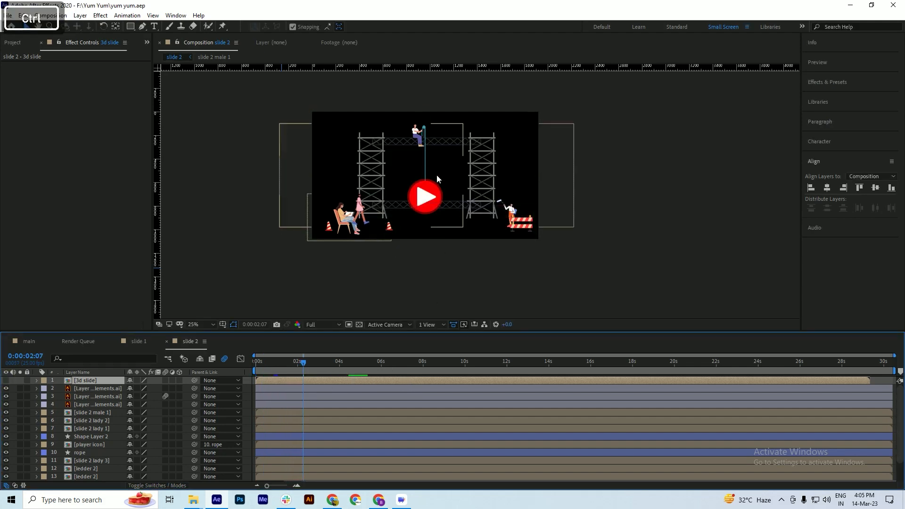
scroll(429, 152, up, 2)
key(ctrl+s)
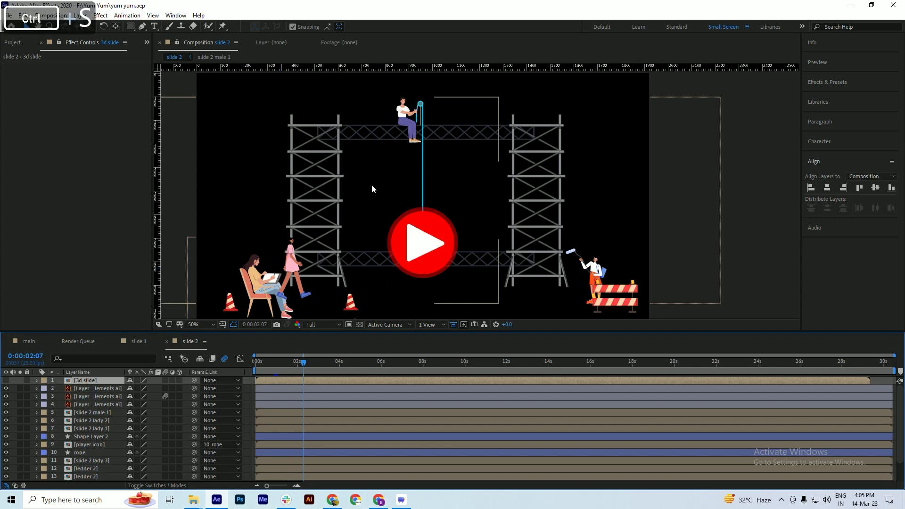
scroll(43, 448, down, 1)
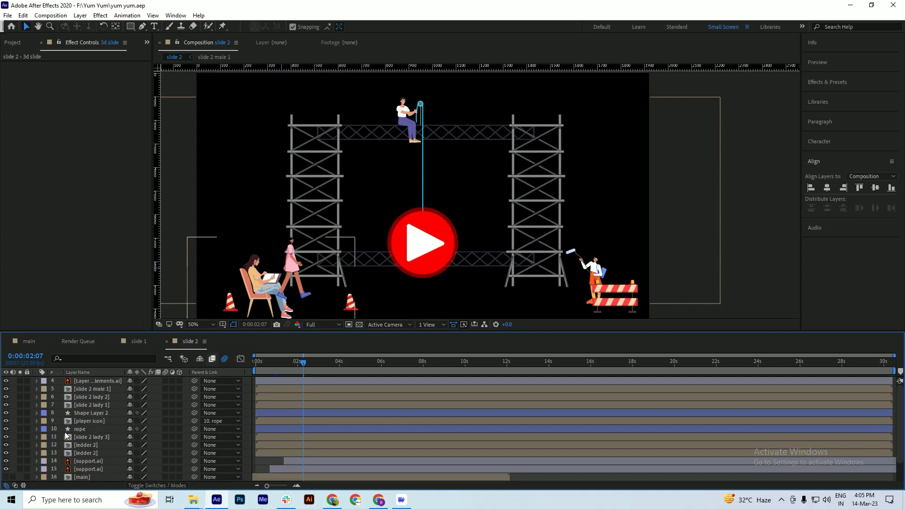
click(6, 477)
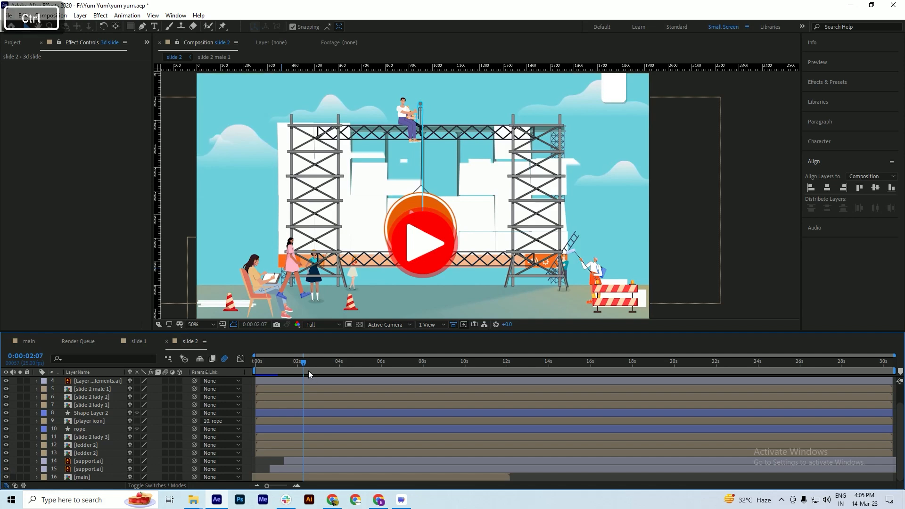
key(ctrl+s)
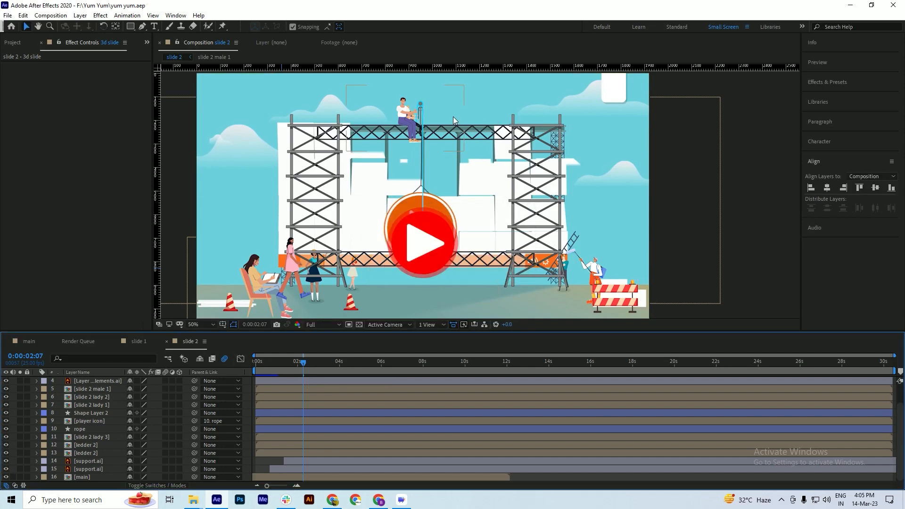
Compare the seated figure and rope with the reference at 0:00:02:07 and 0:00:00:19, saving the project in between
scroll(419, 109, up, 2)
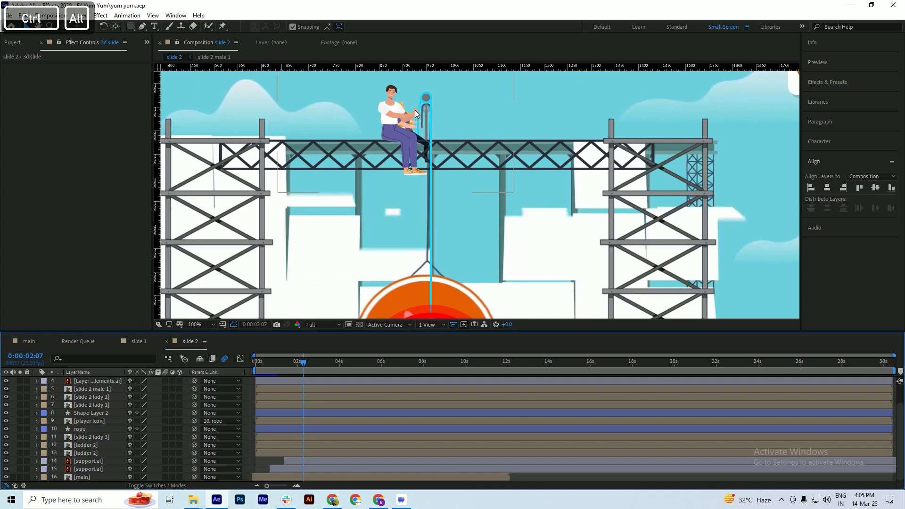
scroll(415, 109, down, 2)
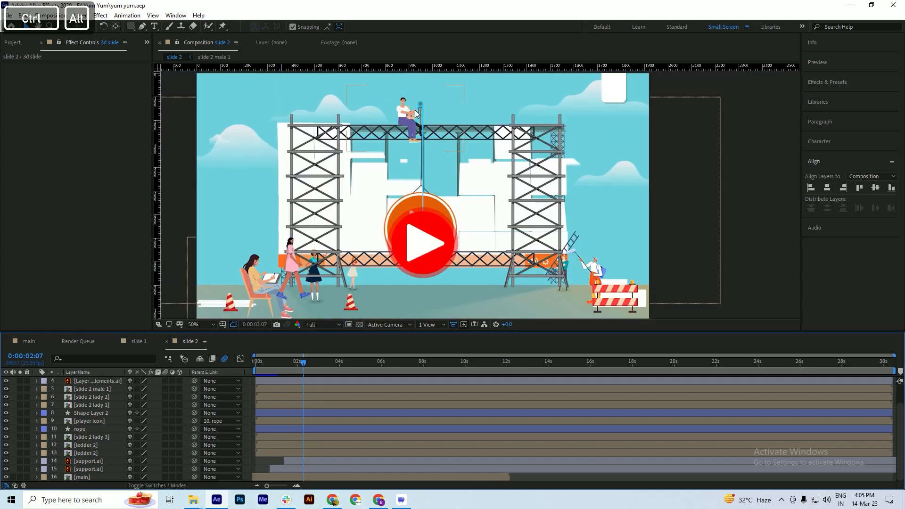
key(ctrl+s)
drag(270, 364, 271, 390)
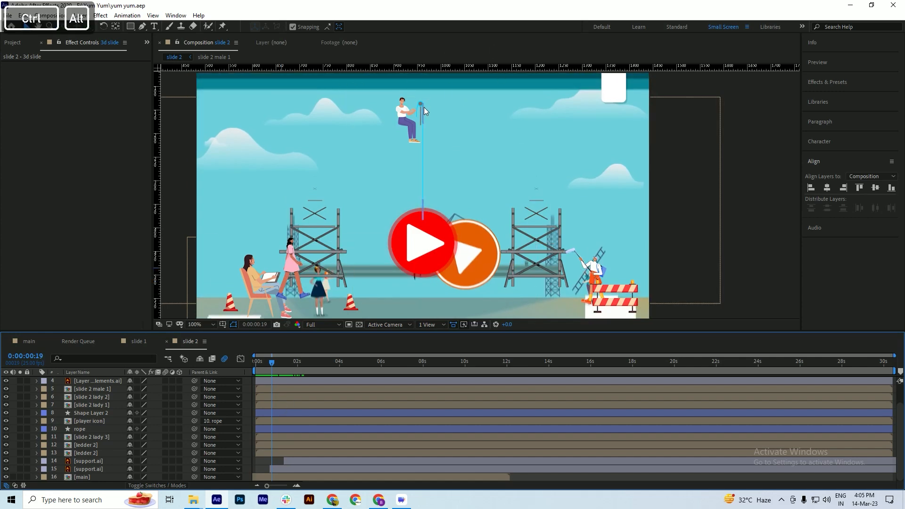
scroll(424, 107, up, 2)
scroll(420, 105, down, 2)
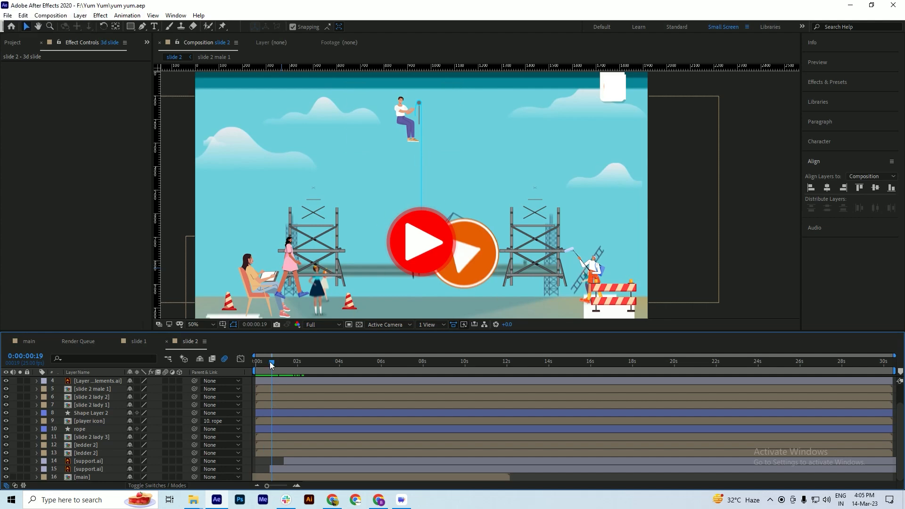
At 0:00:01:14, parent the seated figure's slide 2 lady 3 layer to the support.ai layer numbered 14
mouse_move(272, 363)
mouse_down()
mouse_move(256, 366)
mouse_move(288, 370)
mouse_up()
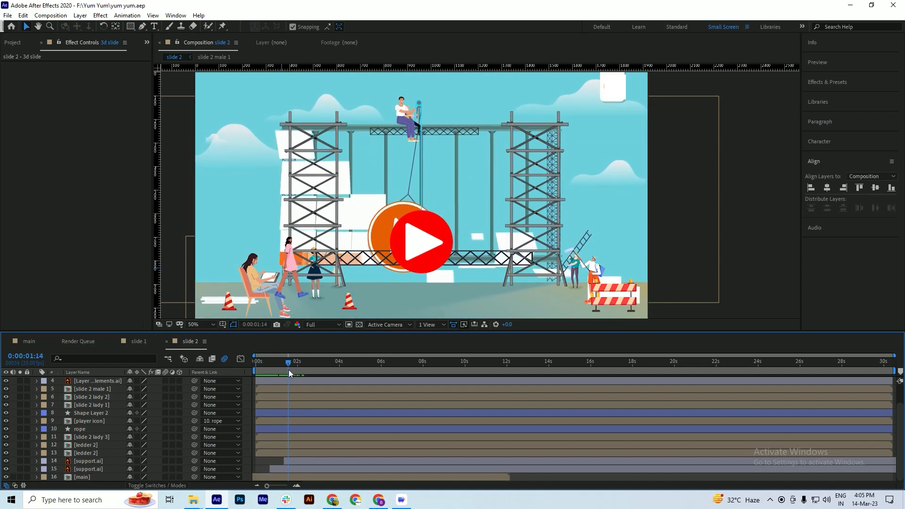
click(403, 120)
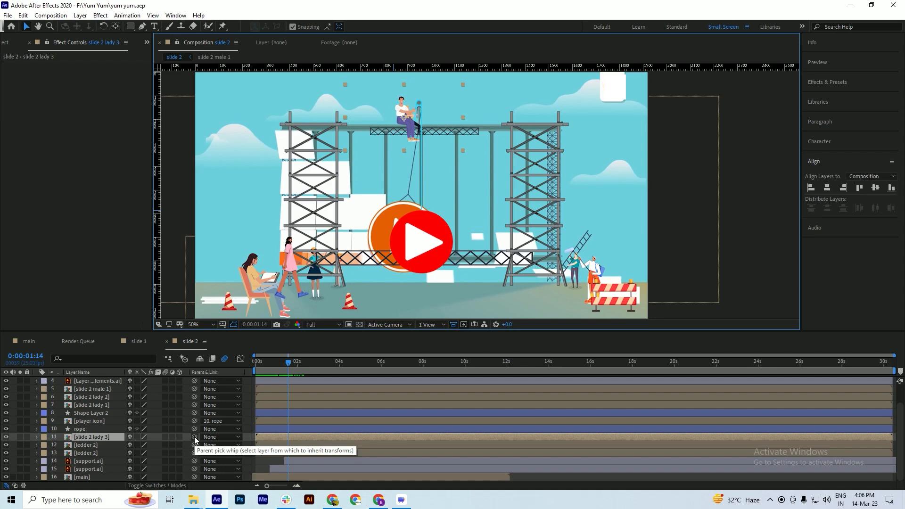
drag(194, 436, 90, 463)
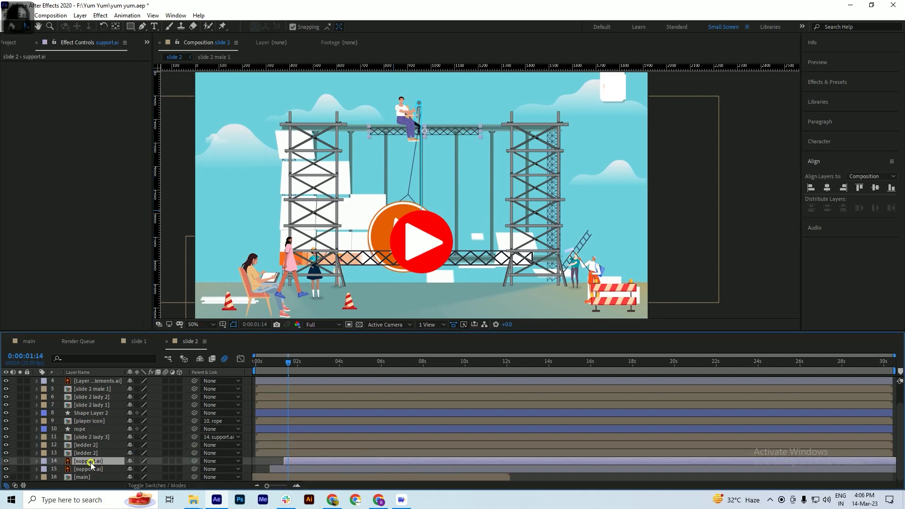
Undo the parenting of slide 2 lady 3, parent it to support.ai (layer 14) at 0:00:08:13, and save the project
drag(286, 363, 293, 369)
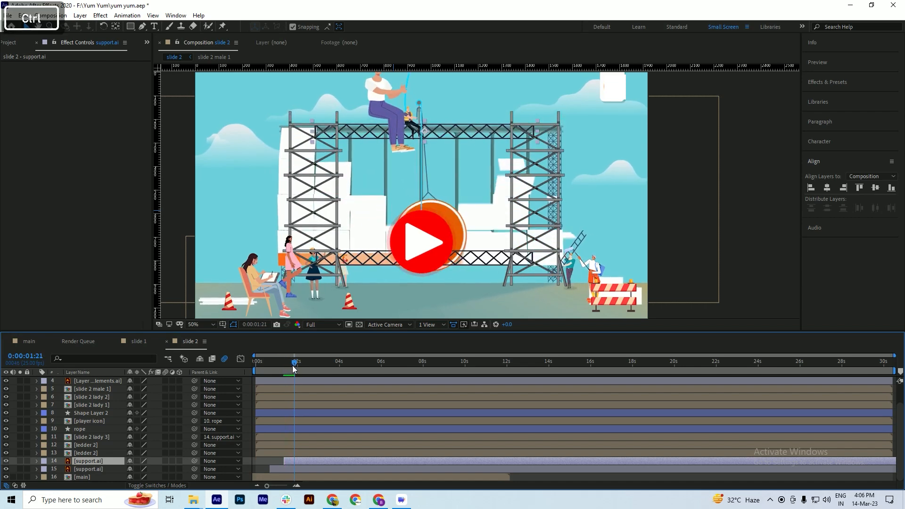
key(ctrl+z)
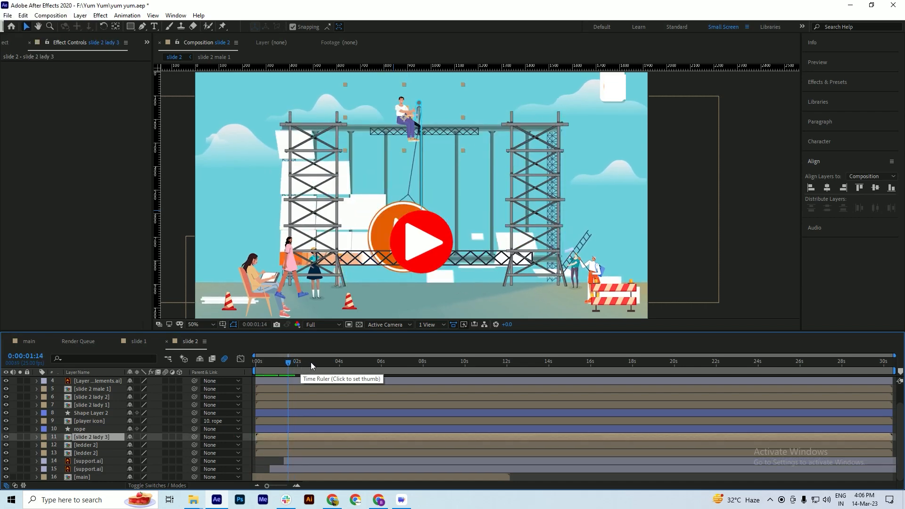
drag(311, 363, 433, 362)
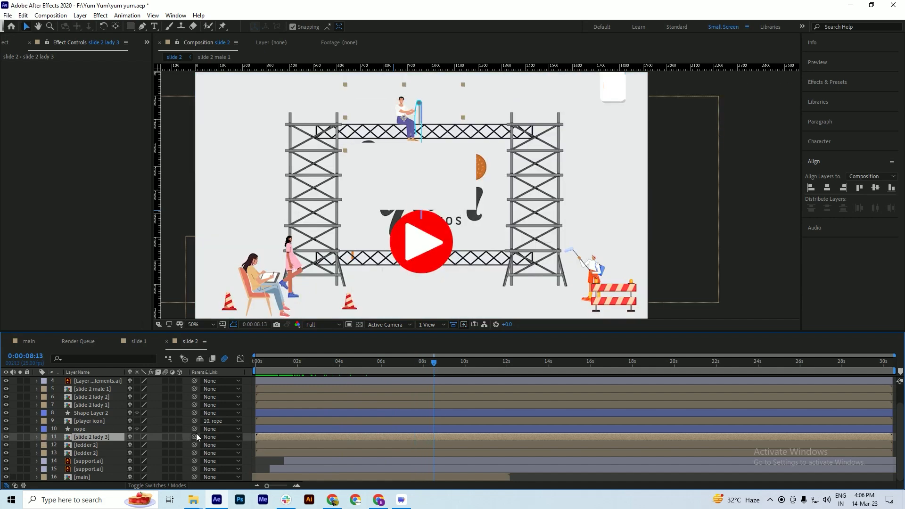
drag(196, 435, 89, 461)
key(ctrl+s)
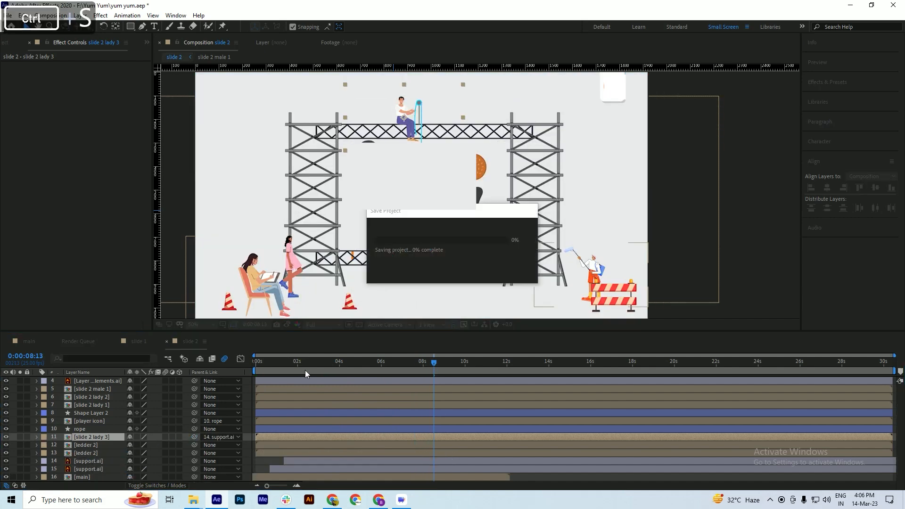
Scrub slide 2 between 0:00:00:19 and 0:00:01:16 to check how slide 2 lady 3 follows the support
drag(305, 370, 272, 375)
key(ctrl+s)
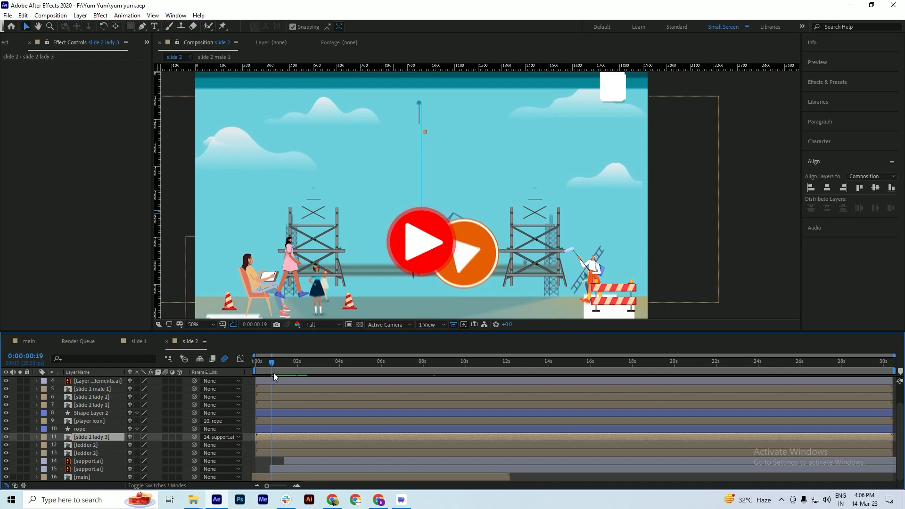
key(ctrl+s)
drag(273, 369, 290, 369)
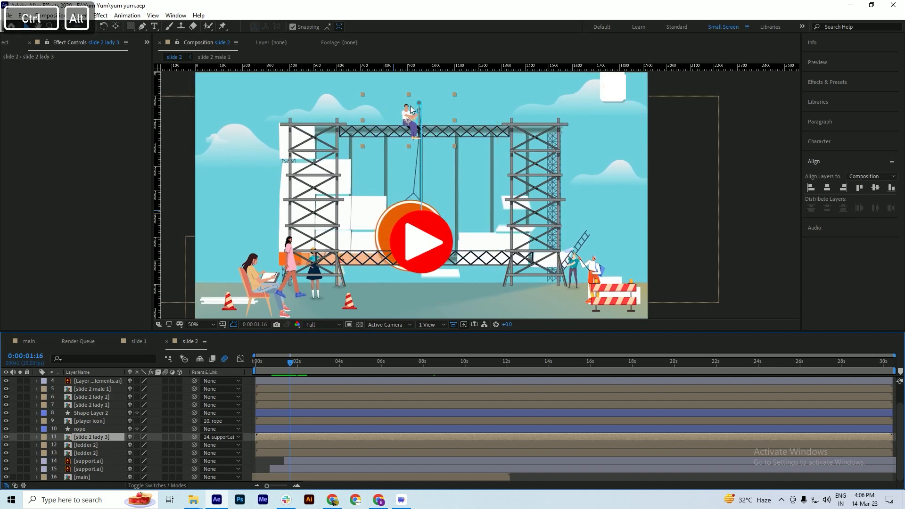
scroll(411, 108, up, 2)
scroll(410, 108, down, 2)
key(ctrl+s)
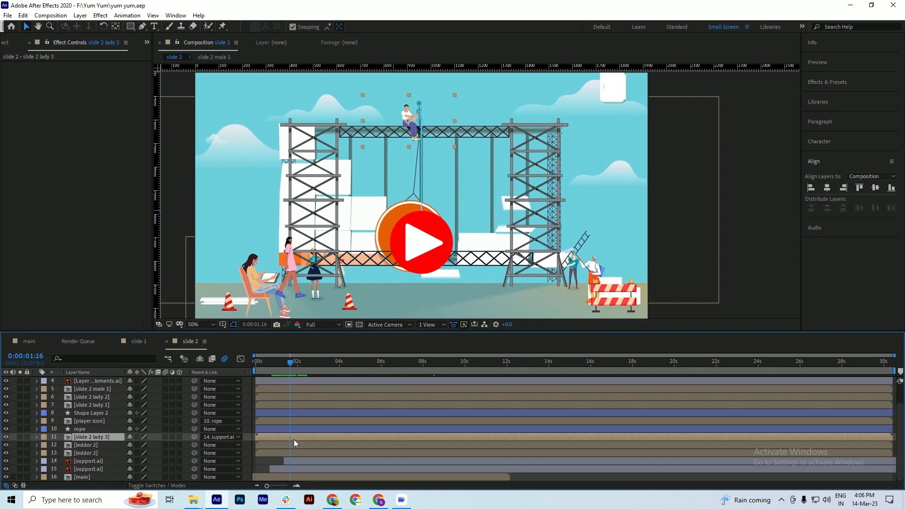
key(ctrl+s)
Add a vertex to the rope path just below the upper truss with the Add Vertex tool and save the project
click(436, 253)
key(ctrl+s)
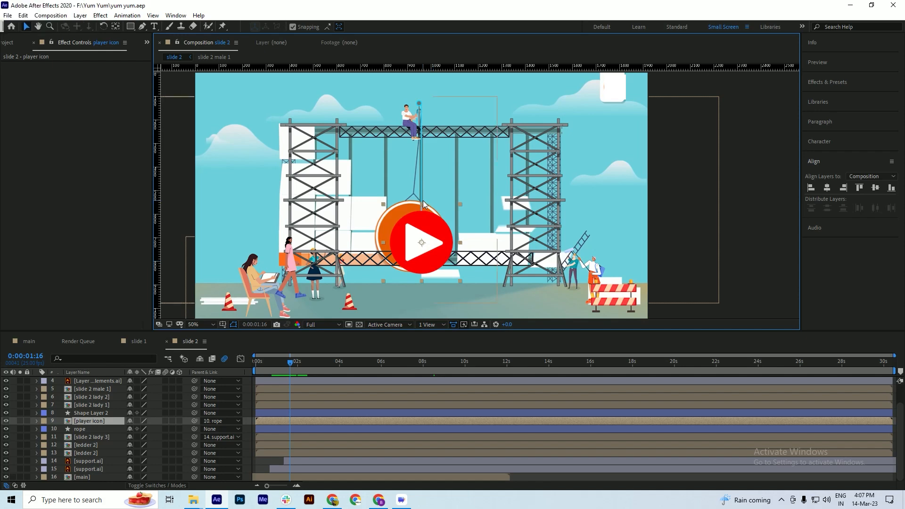
scroll(427, 142, up, 2)
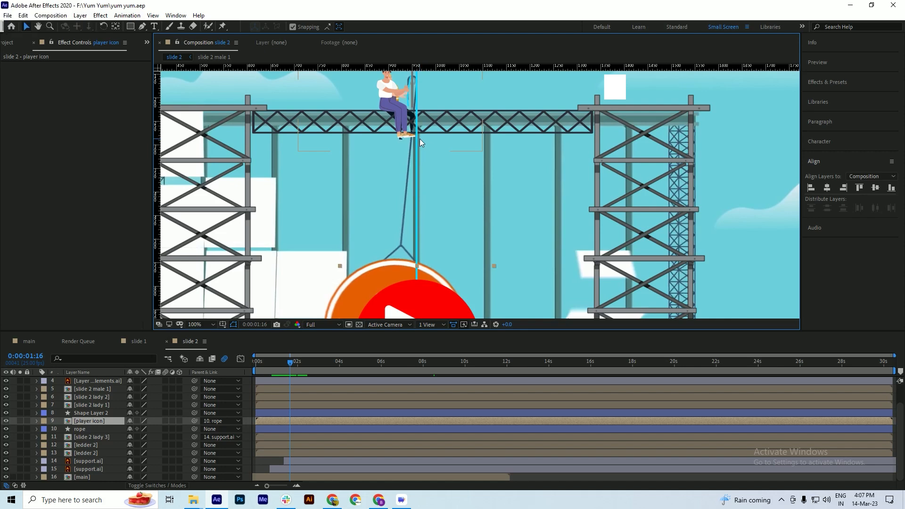
click(142, 28)
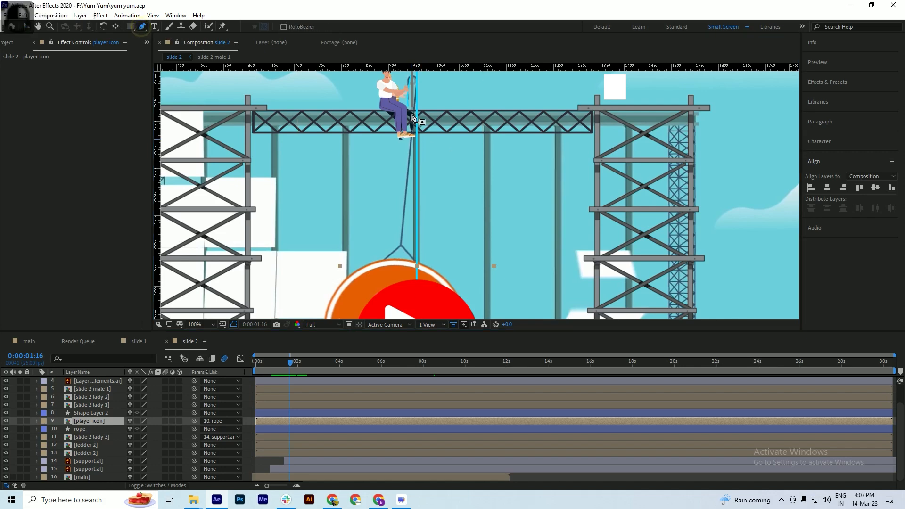
click(308, 414)
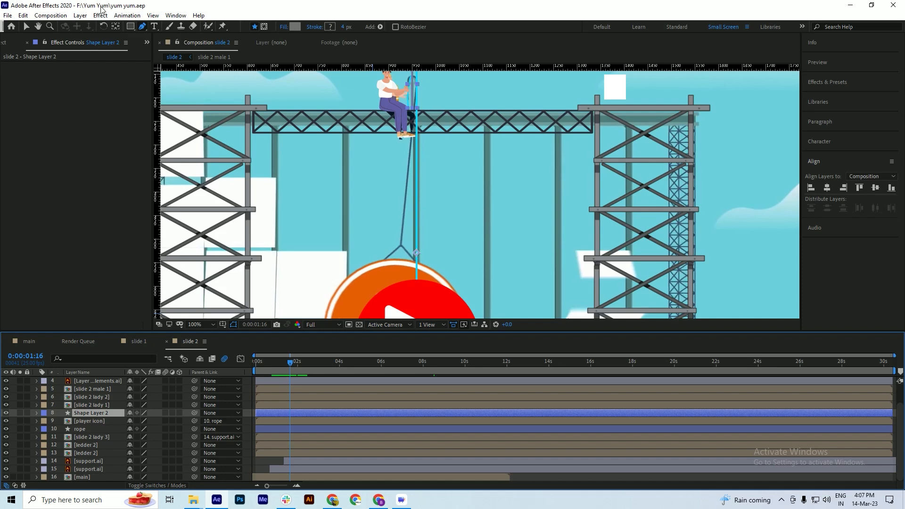
drag(142, 29, 176, 32)
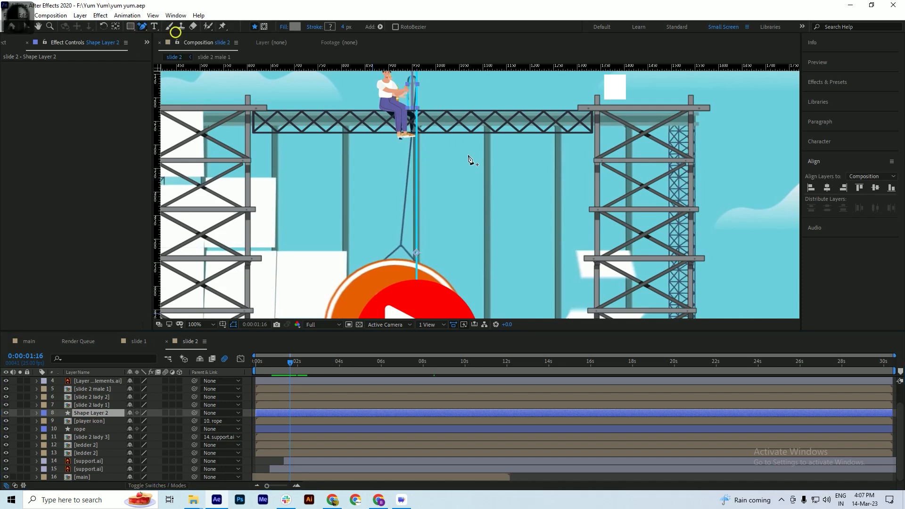
click(415, 163)
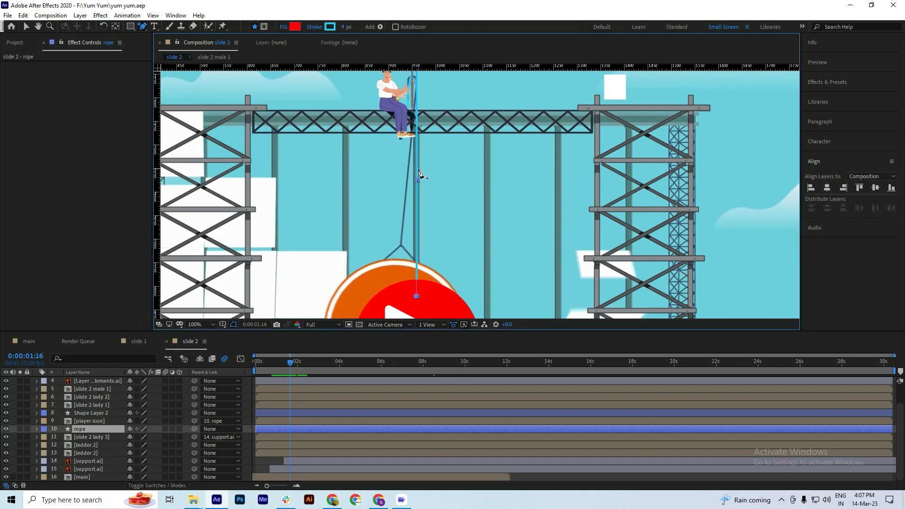
click(417, 168)
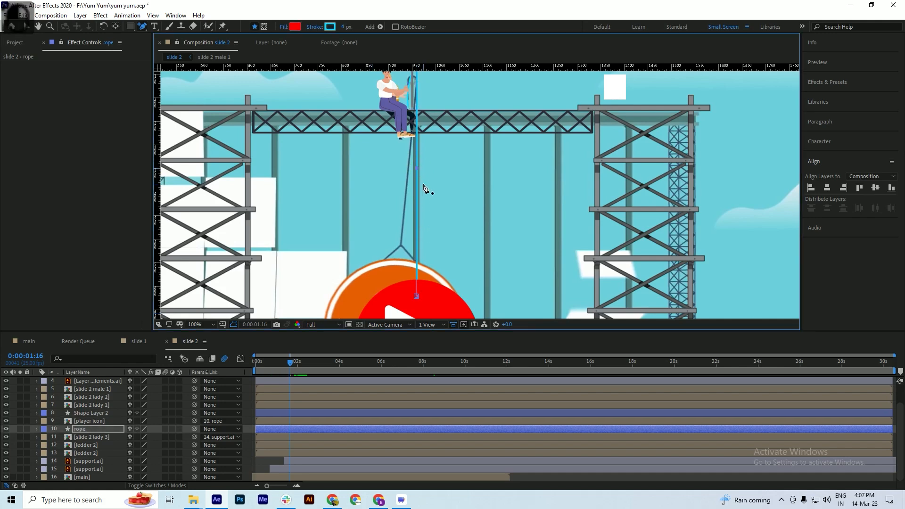
key(ctrl+s)
scroll(416, 157, down, 2)
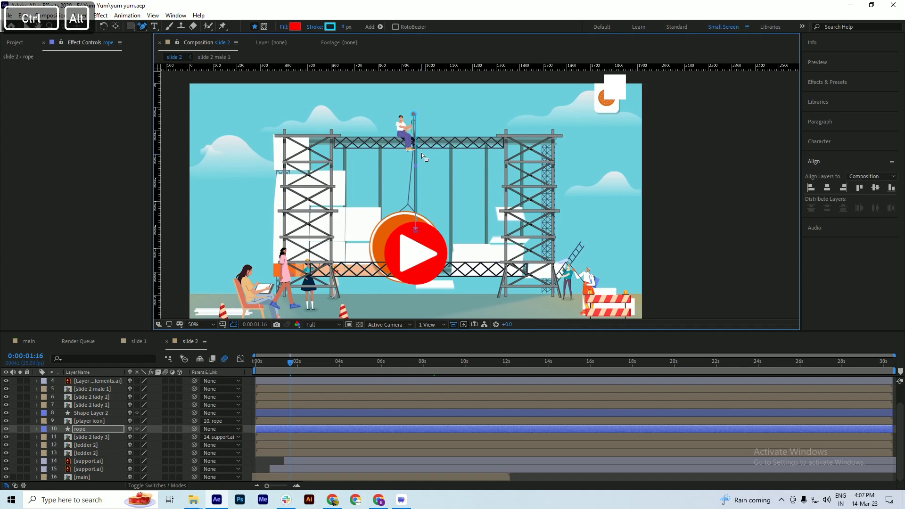
ctrl+alt+click(415, 196)
key(ctrl+s)
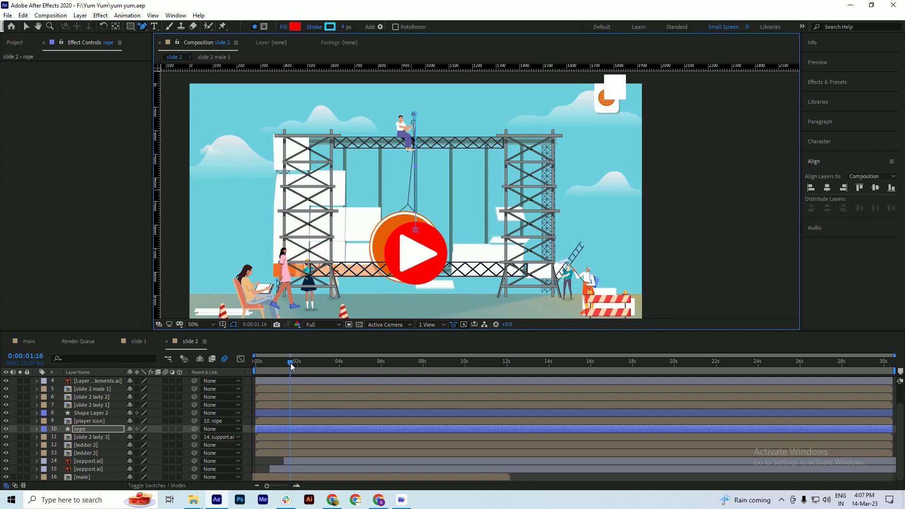
At 0:00:01:14, reshape the rope path by moving its lower end and middle vertex up beside the pulley, and save
drag(291, 363, 289, 369)
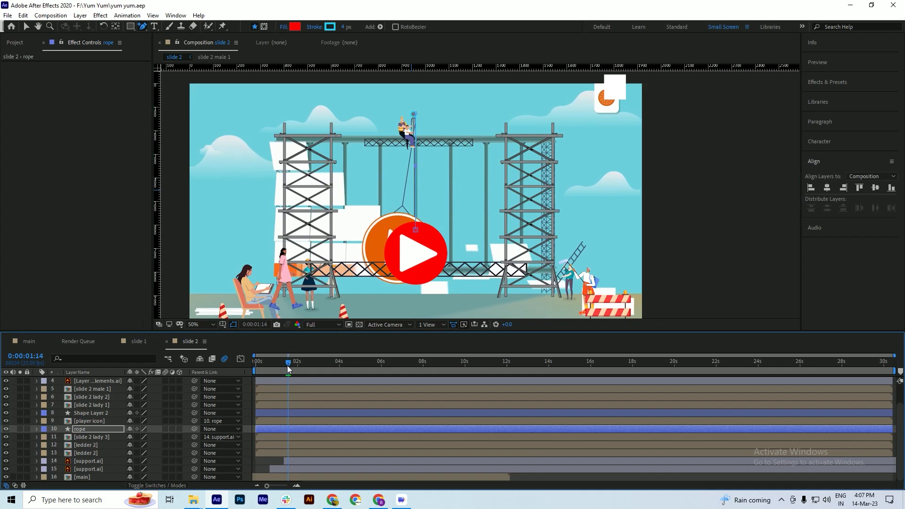
key(ctrl+s)
key(v)
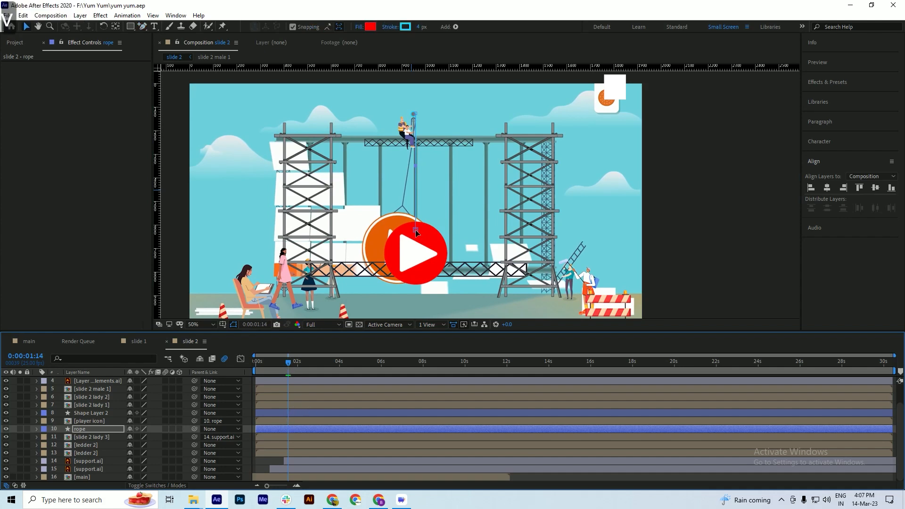
drag(415, 230, 449, 137)
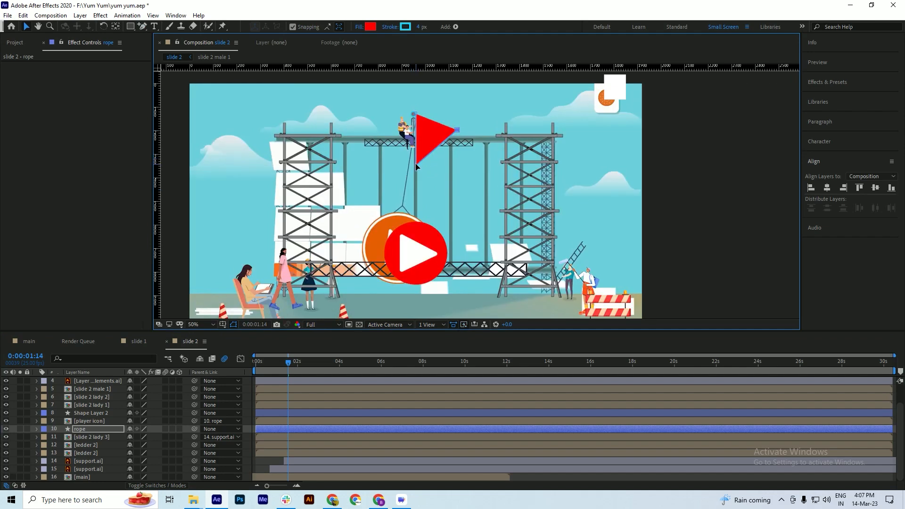
drag(416, 166, 478, 124)
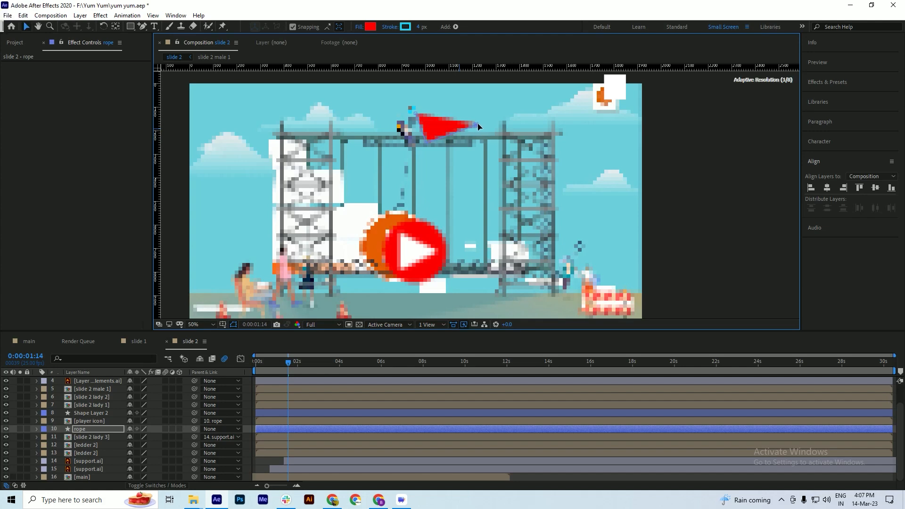
key(ctrl+s)
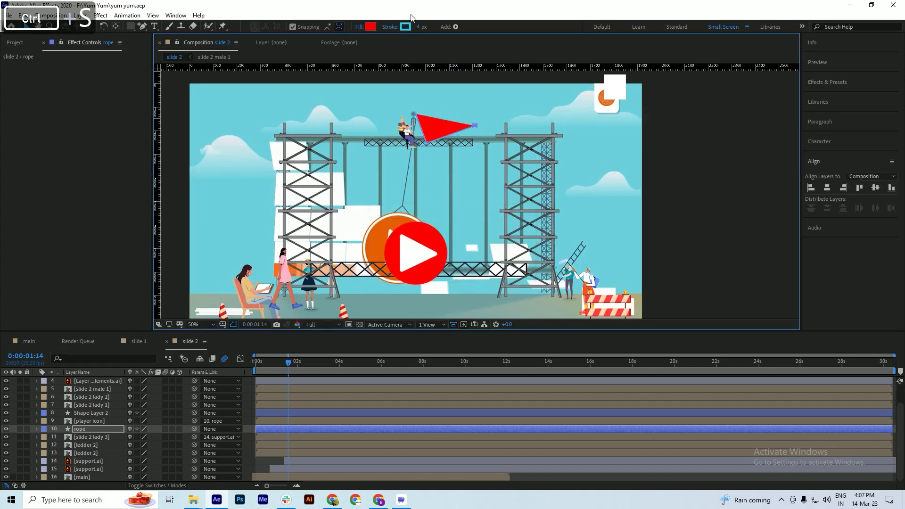
Set the rope shape's fill to None and save the project
click(359, 27)
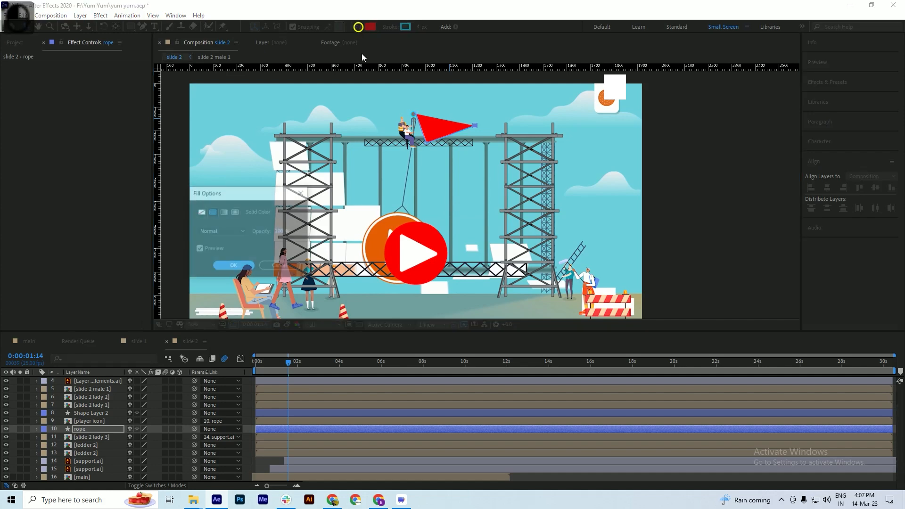
click(201, 212)
key(Return)
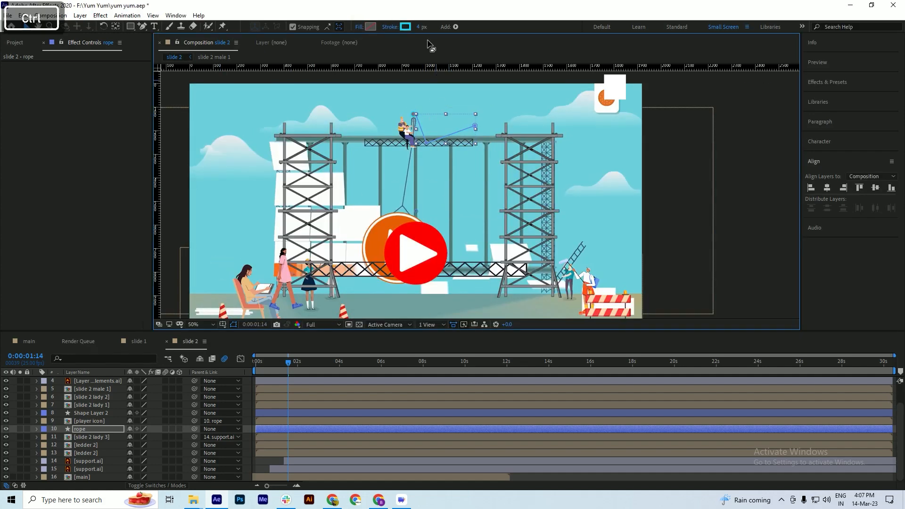
scroll(419, 131, up, 2)
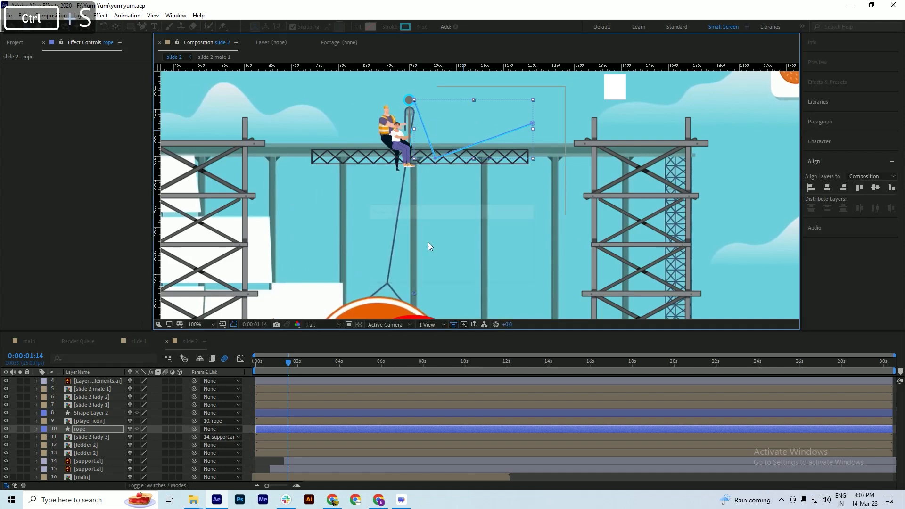
Examine the scene at 0:00:00:20 with the player icon temporarily hidden, and scrub on to 0:00:01:08
mouse_move(289, 362)
mouse_down()
mouse_move(318, 366)
mouse_move(273, 369)
mouse_up()
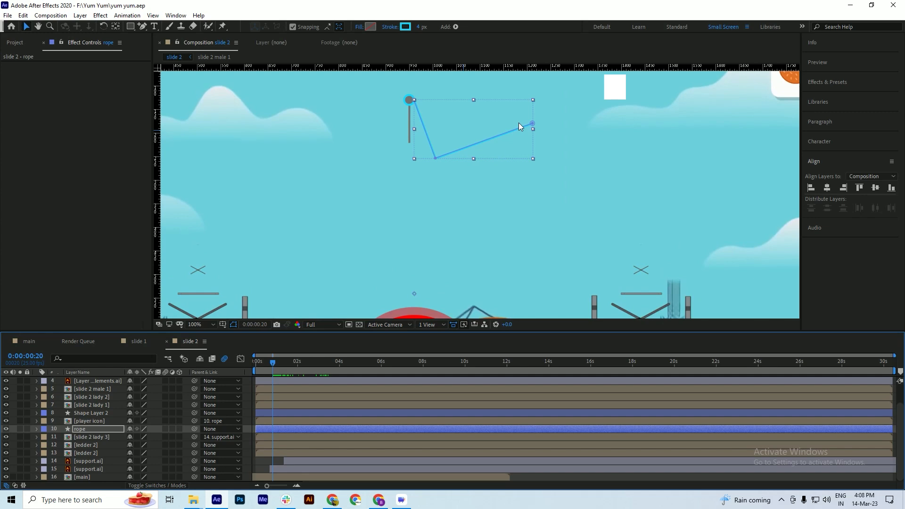
key(space)
drag(481, 182, 475, 135)
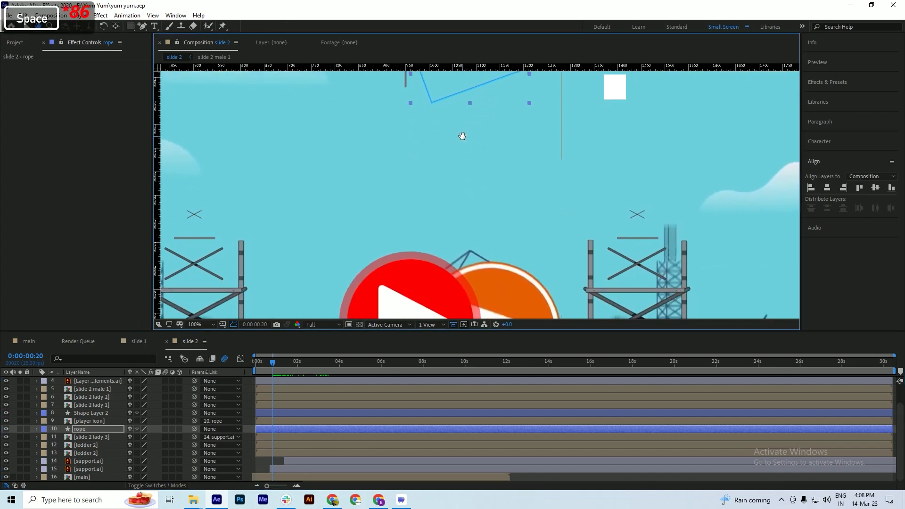
scroll(427, 140, down, 2)
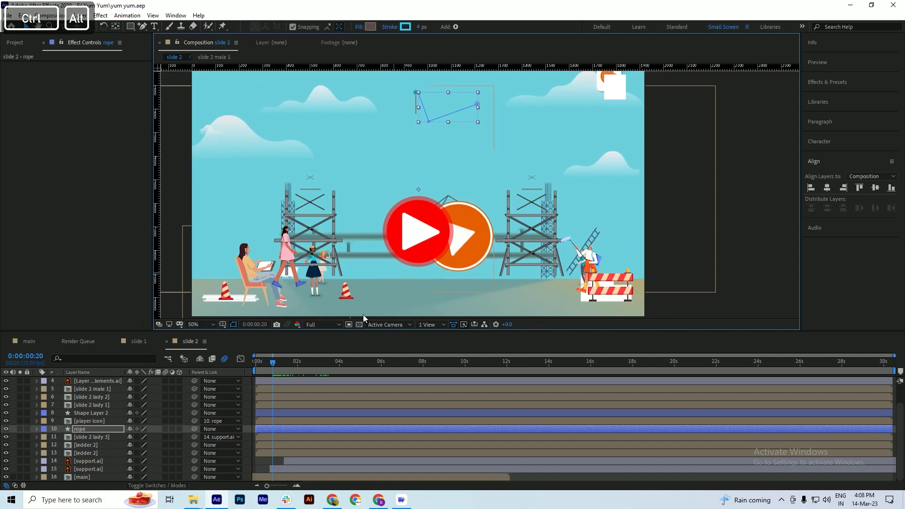
click(419, 245)
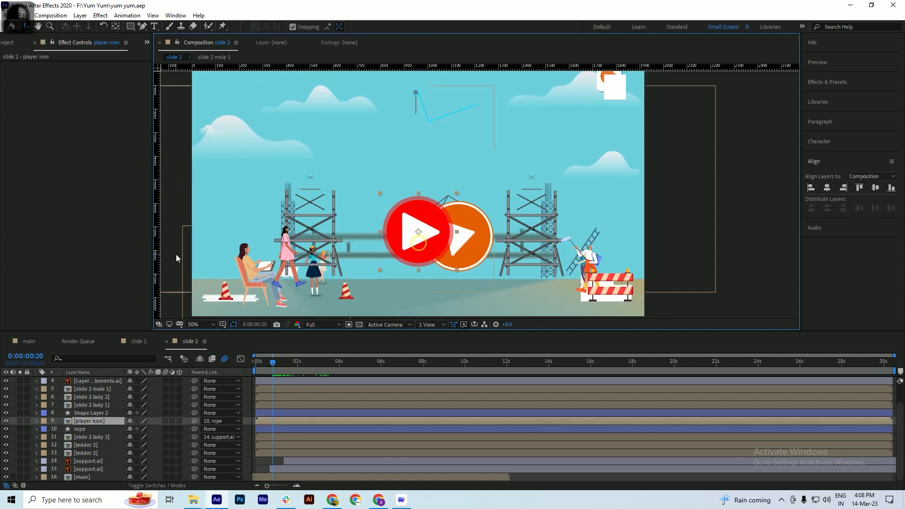
click(7, 421)
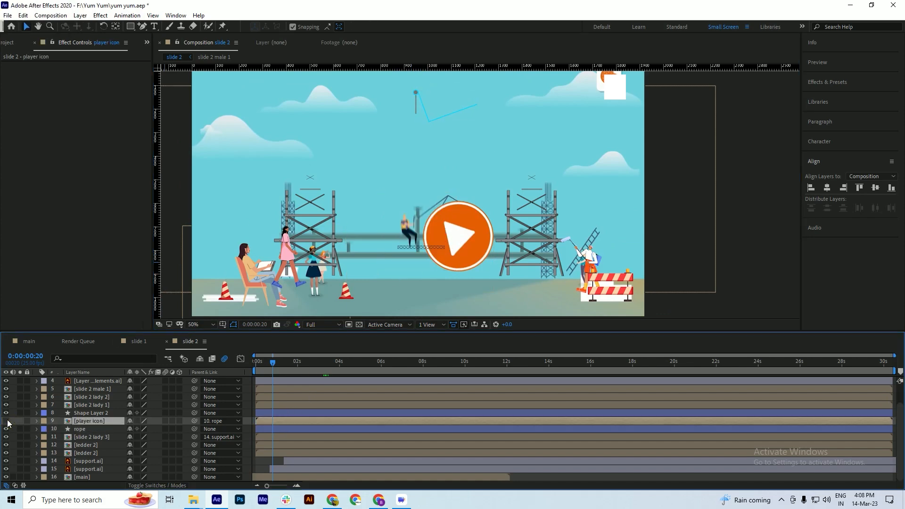
click(7, 422)
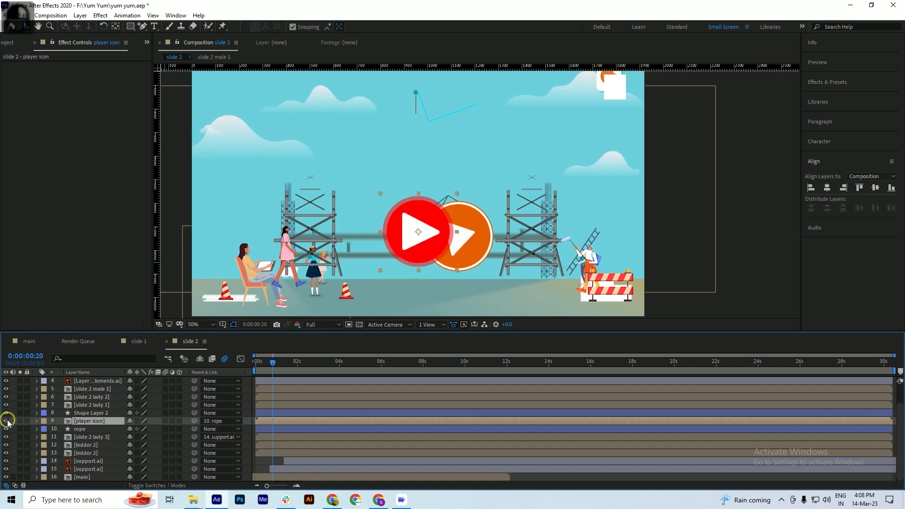
drag(266, 362, 284, 365)
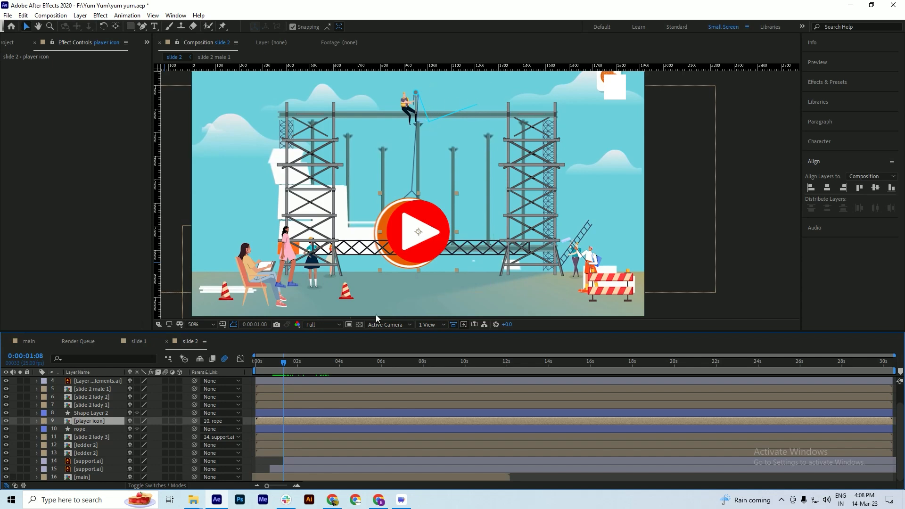
Delete the middle vertex from the rope path with the Delete Vertex tool
click(286, 413)
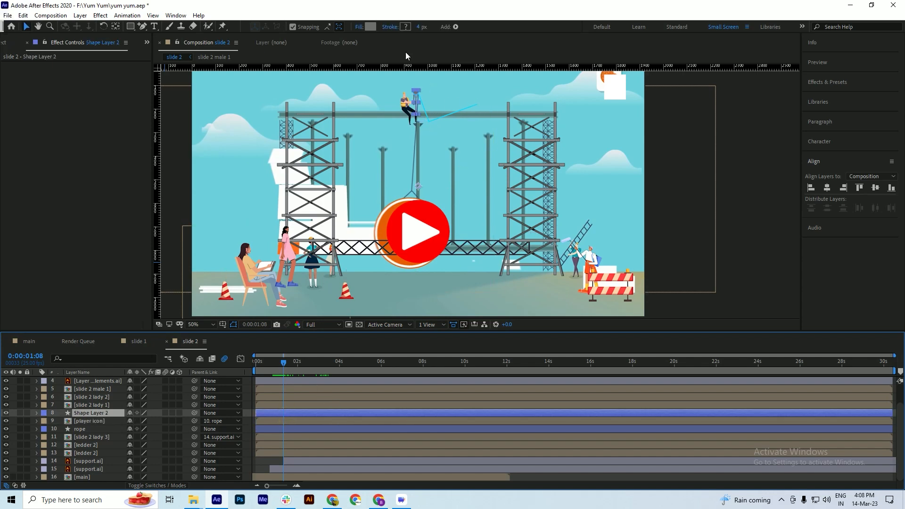
click(302, 430)
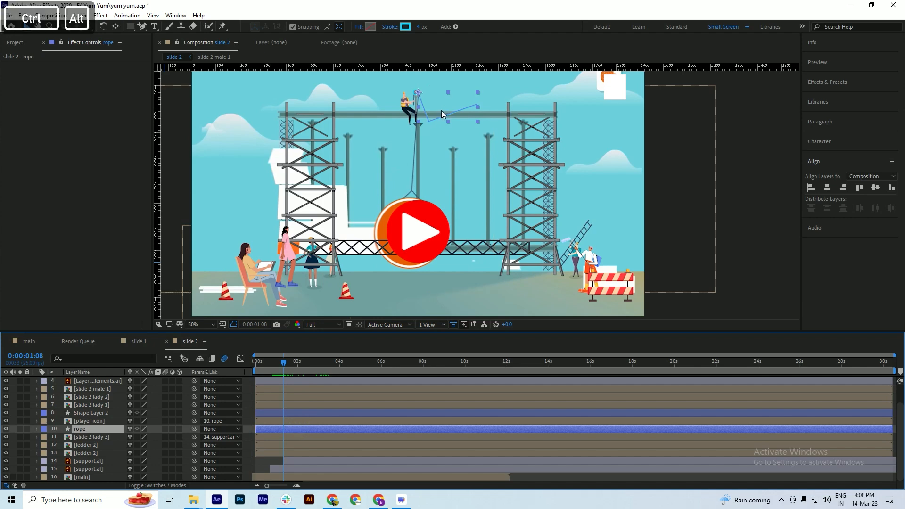
scroll(441, 110, up, 2)
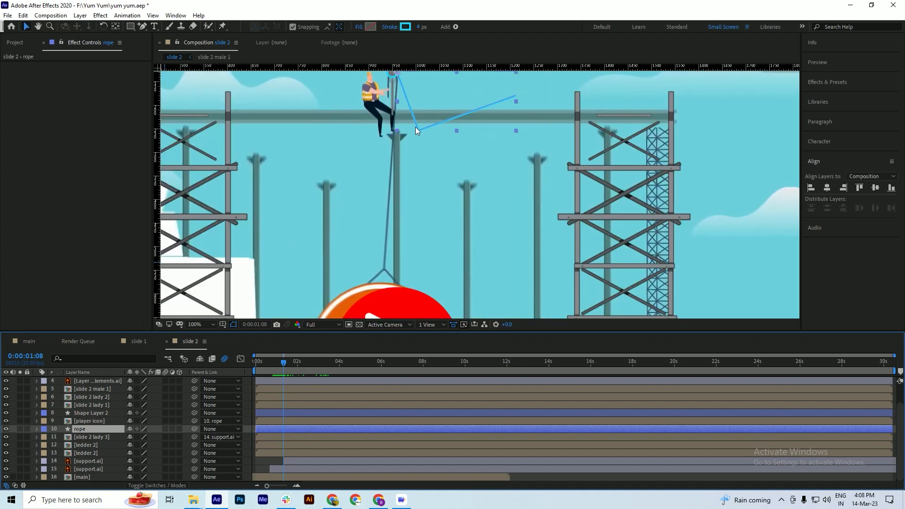
drag(143, 27, 181, 47)
click(419, 132)
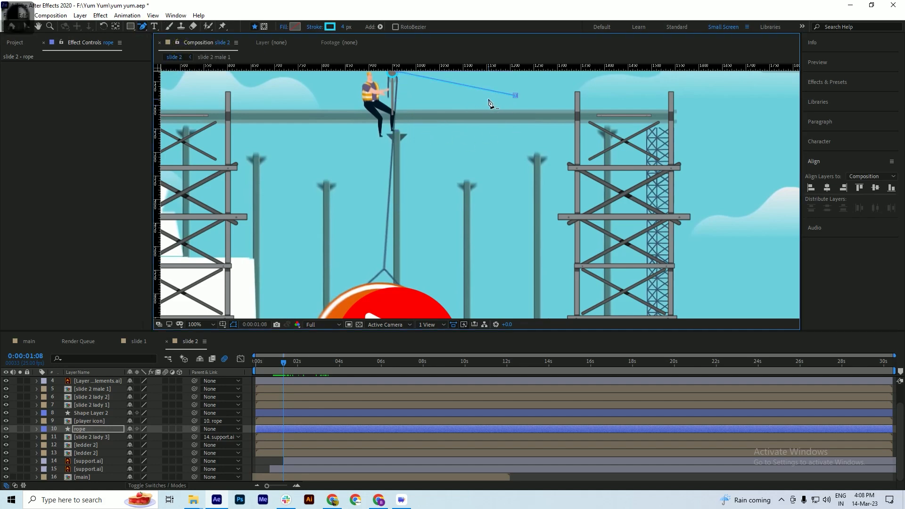
Move the player icon up to the free end of the rope at 0:00:01:08 and save the project
key(ctrl+s)
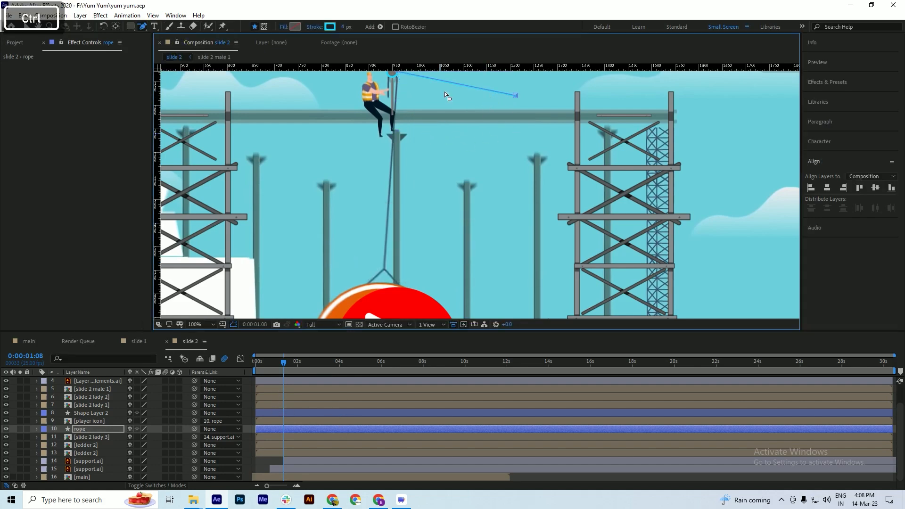
scroll(404, 145, down, 2)
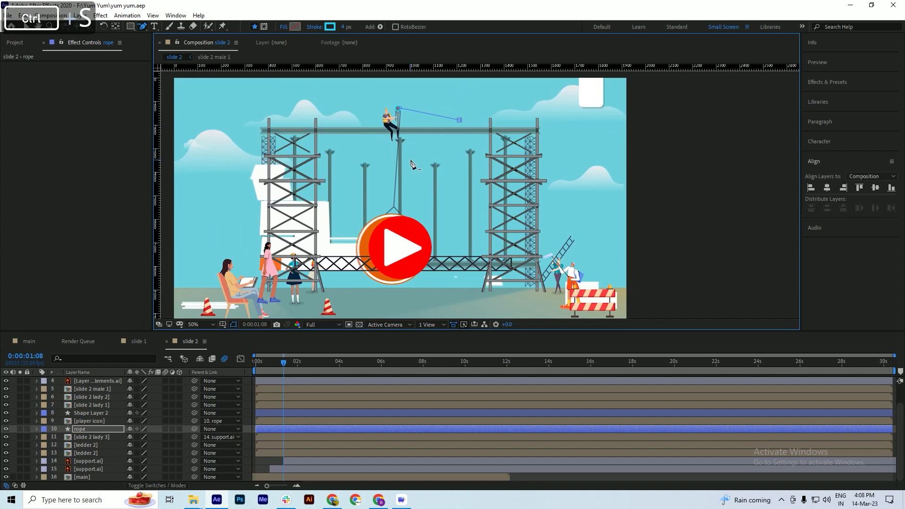
key(v)
click(289, 422)
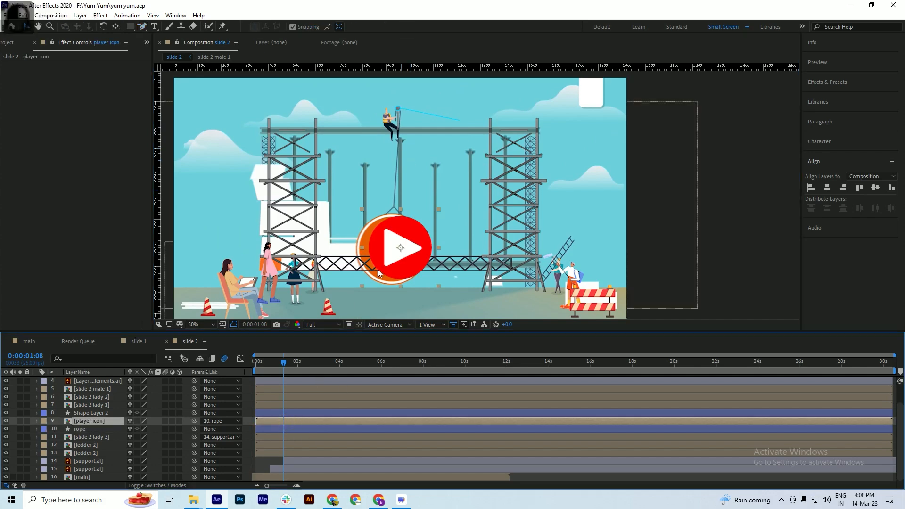
drag(407, 256, 470, 165)
key(ctrl+s)
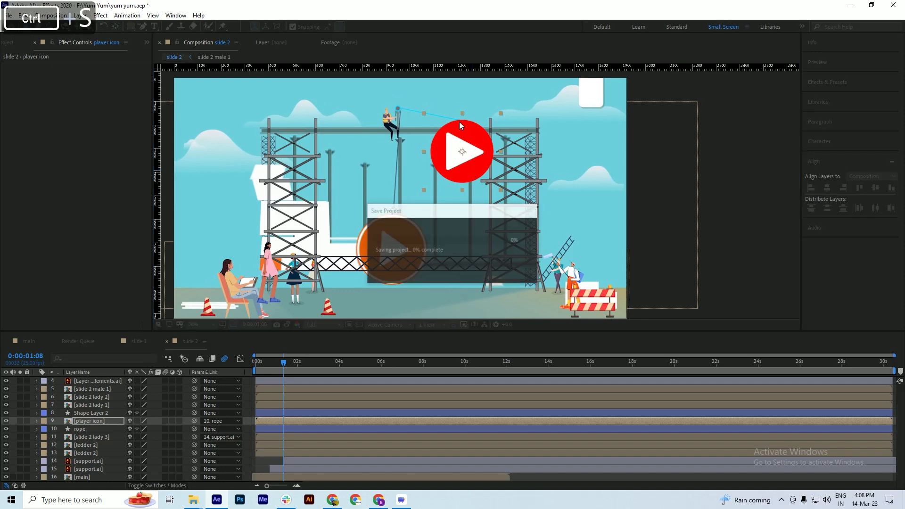
Fine-tune the player icon's position so its top edge is centred on the rope's end, and save
scroll(464, 120, up, 2)
drag(457, 140, 452, 142)
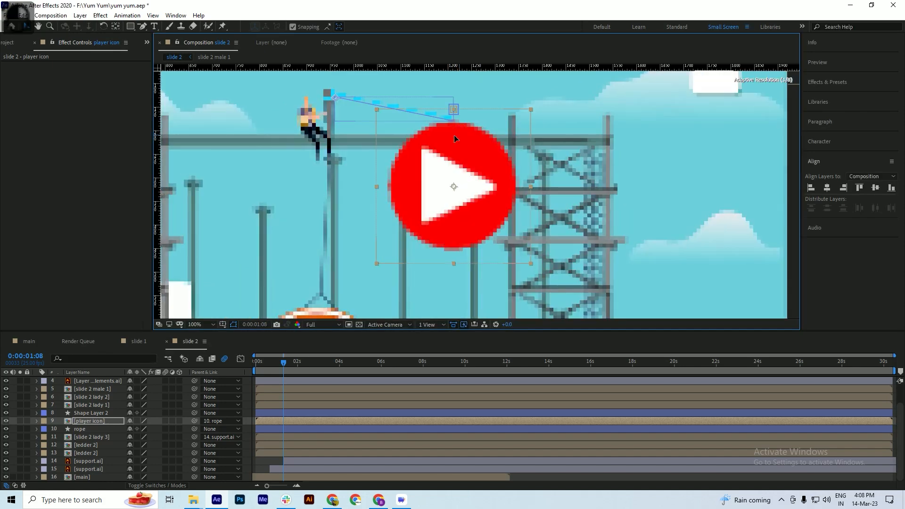
key(shift+Up)
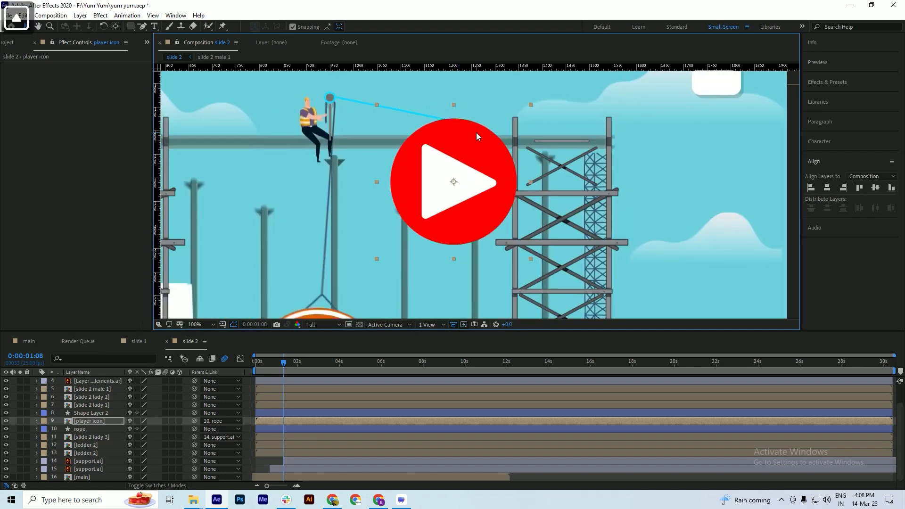
key(Left)
key(Left)
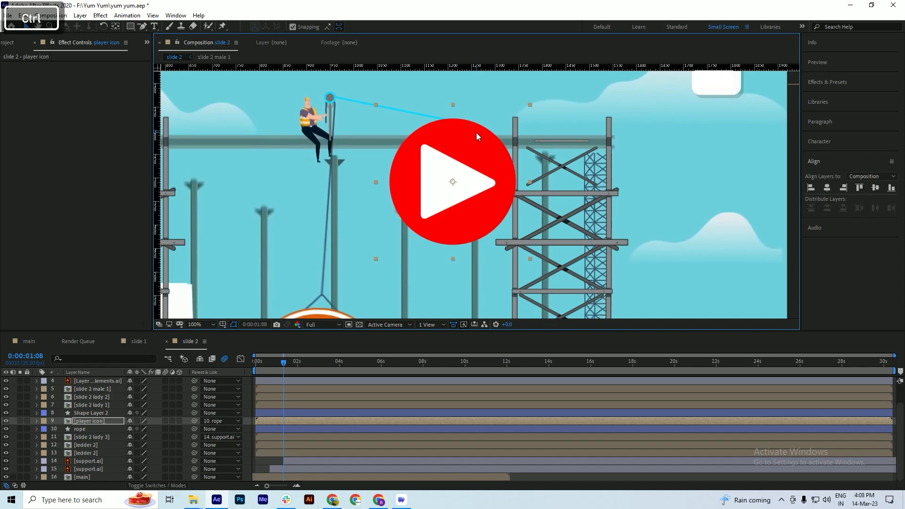
key(ctrl+s)
scroll(474, 133, down, 2)
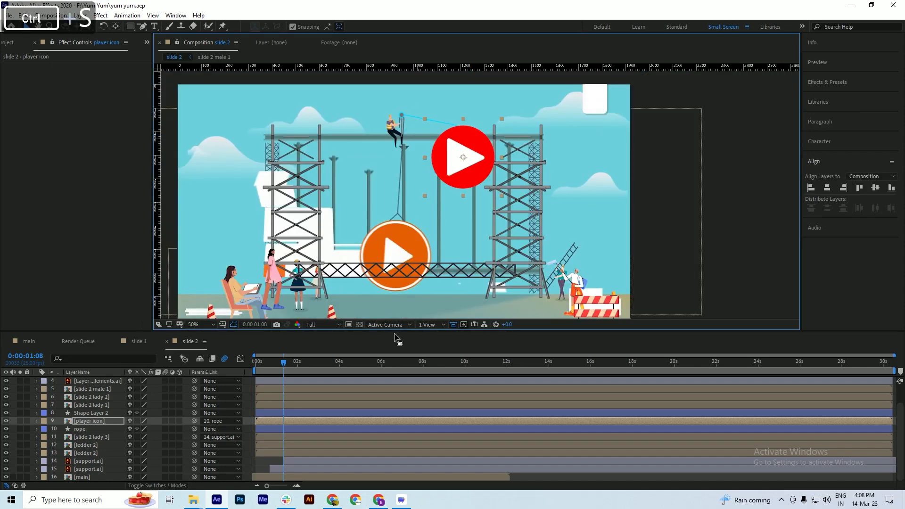
Add a Position keyframe to the player icon at 0:00:01:08 and save the project
key(p)
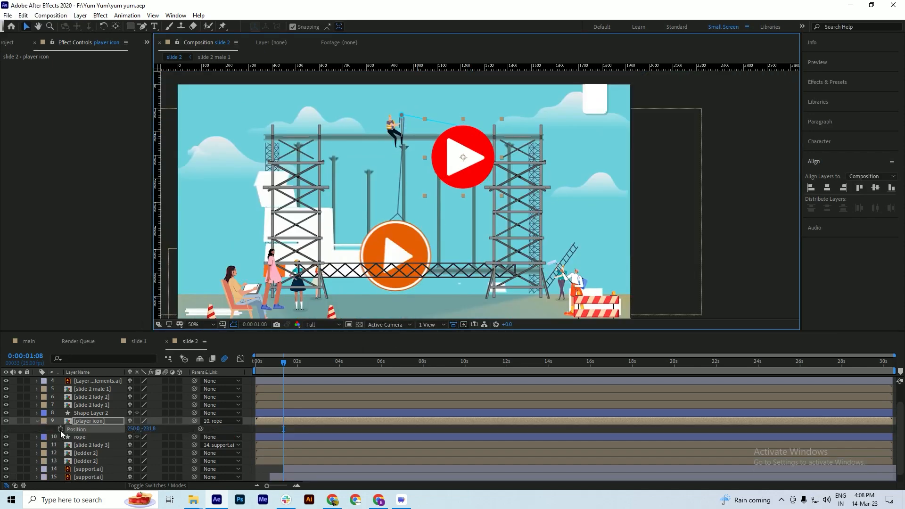
click(60, 430)
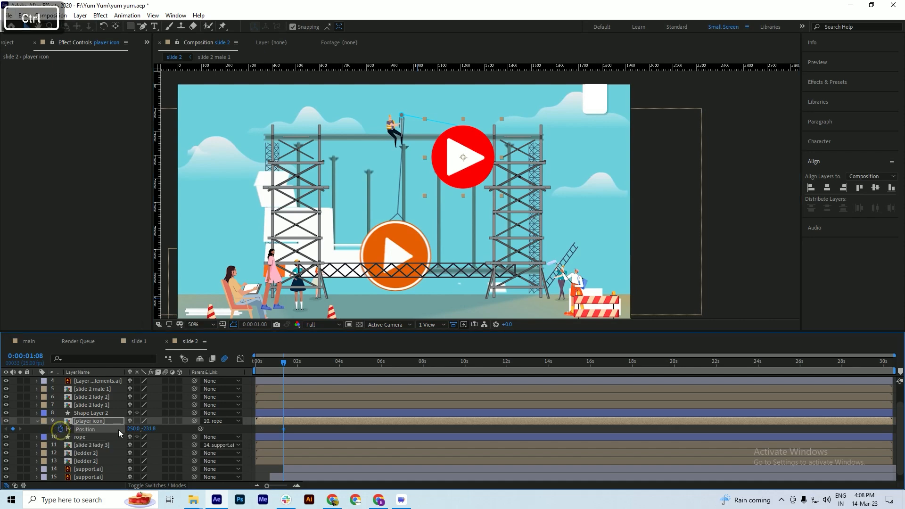
key(ctrl+s)
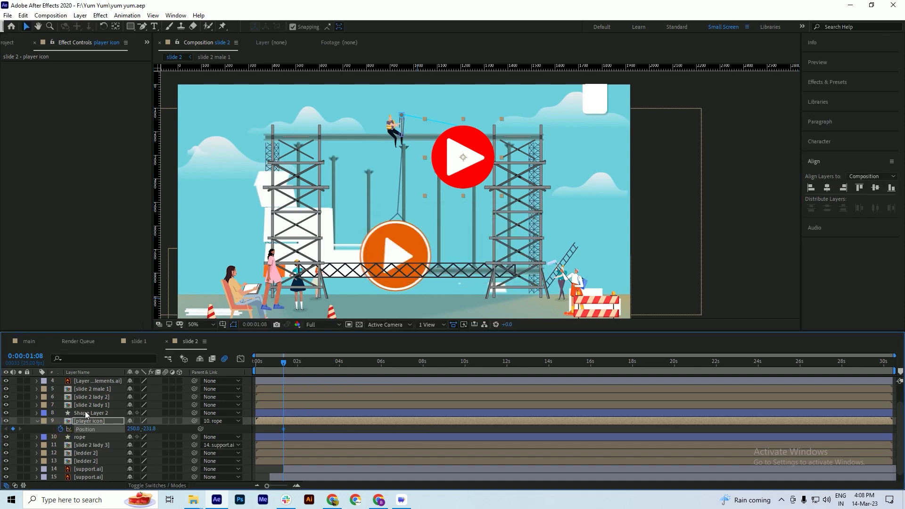
Add a Path keyframe to the rope's Shape 1 at 0:00:01:08 and save the project
click(81, 438)
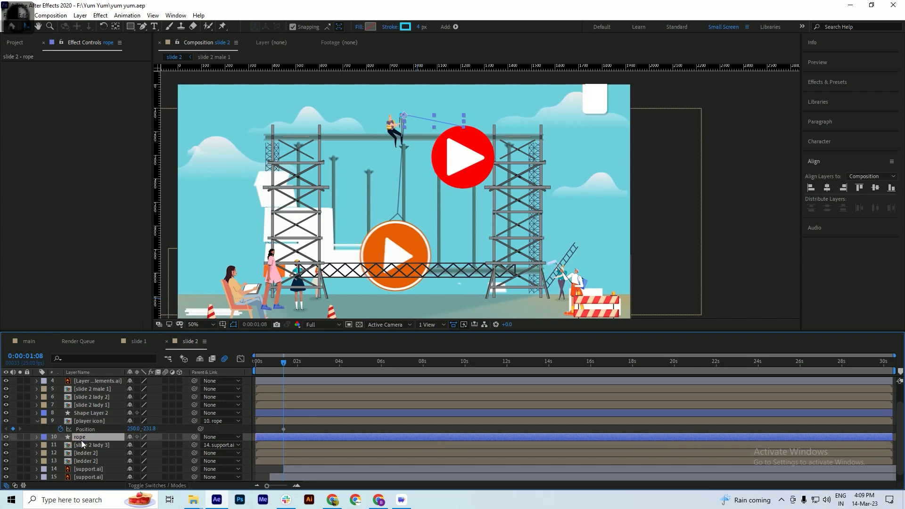
click(36, 437)
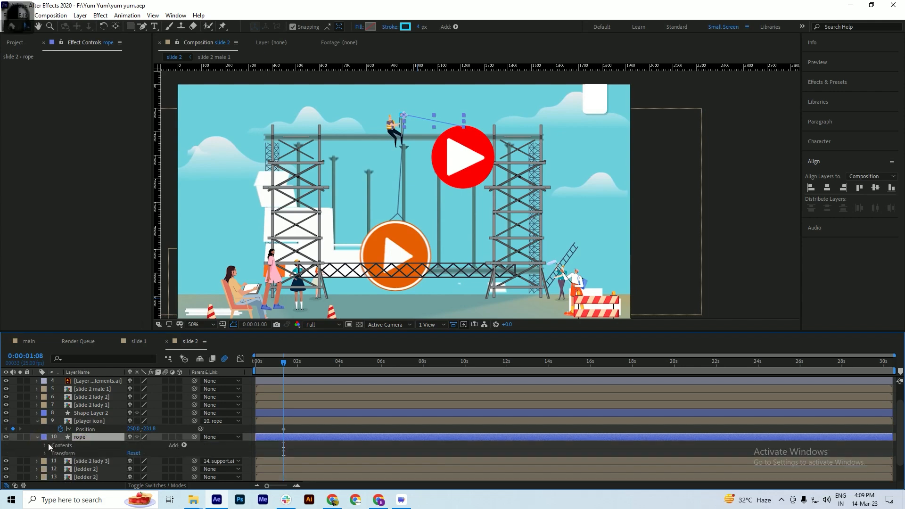
click(46, 446)
click(53, 453)
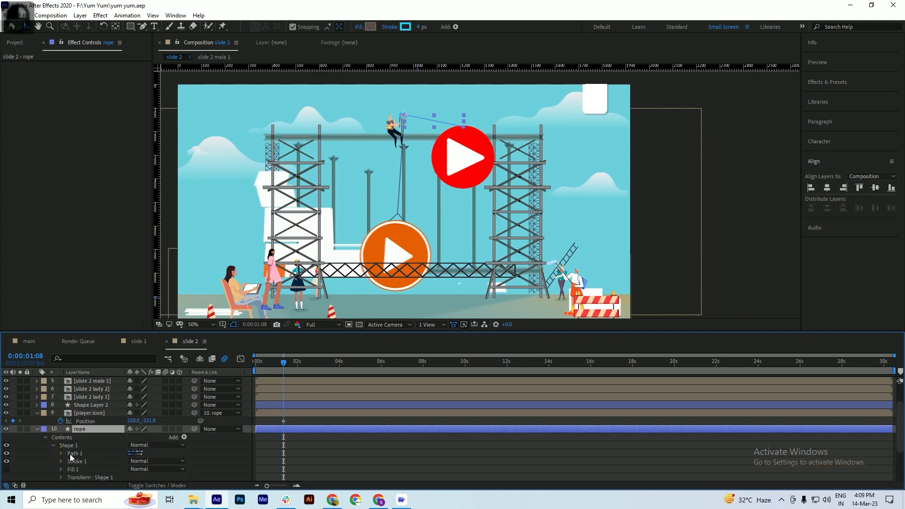
click(62, 454)
click(76, 461)
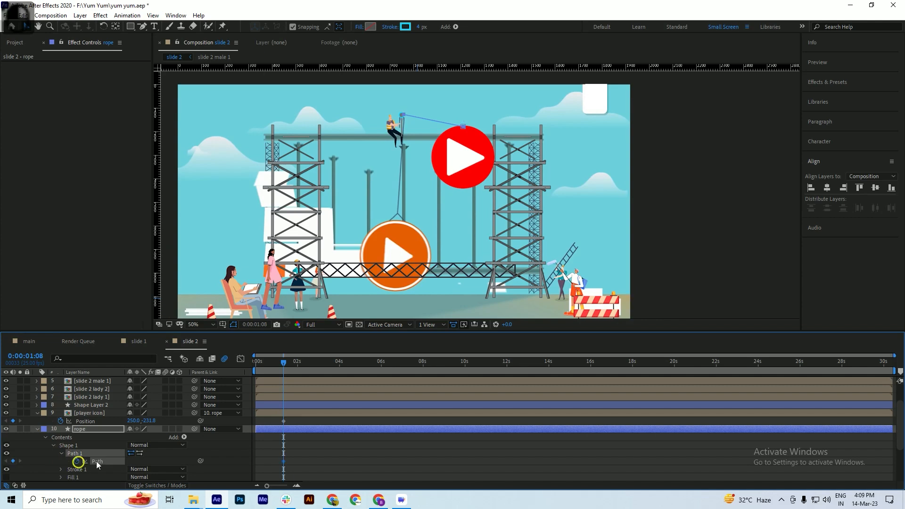
key(ctrl+s)
Shift the player icon's Position keyframe and the rope's Path keyframe to 0:00:01:17, and save
scroll(264, 415, up, 3)
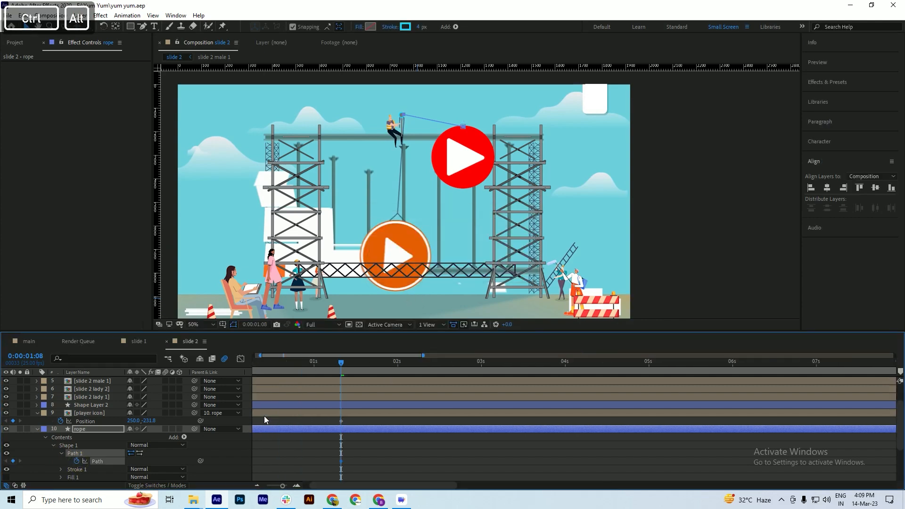
drag(342, 362, 367, 391)
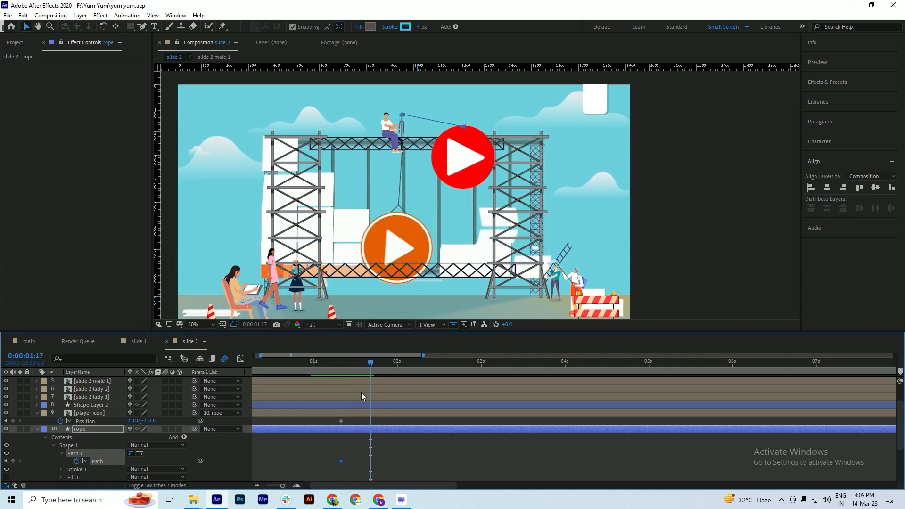
drag(342, 421, 371, 421)
drag(343, 458, 371, 460)
key(ctrl+s)
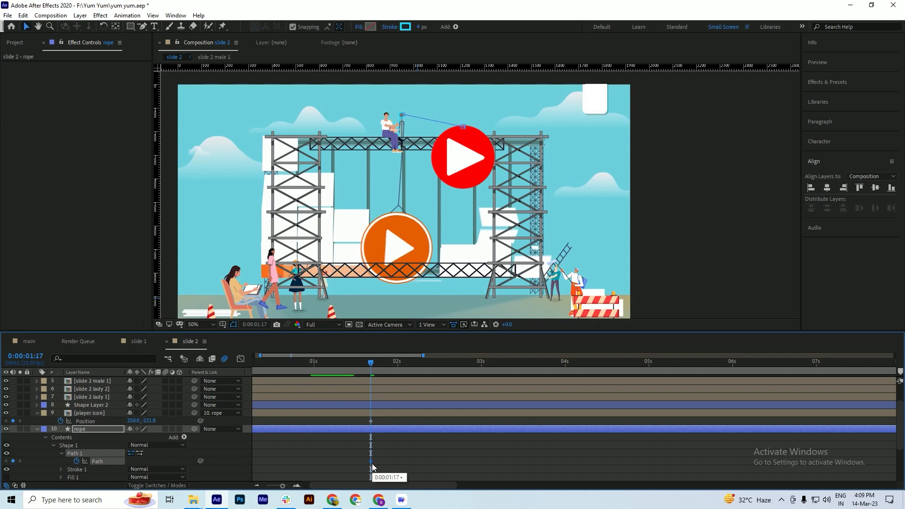
At 0:00:02:01, swing the rope's free end down beside the orange play button on its left, and save
drag(371, 361, 400, 369)
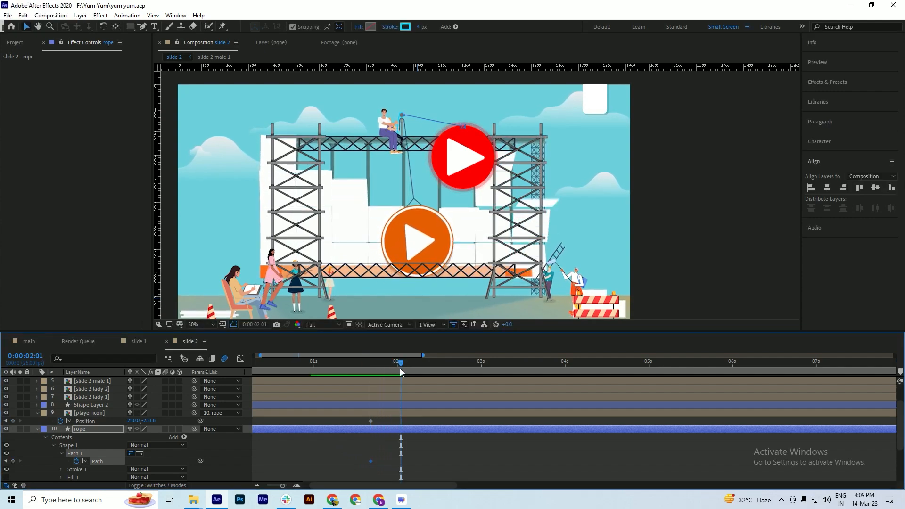
key(ctrl+s)
drag(461, 126, 373, 221)
key(ctrl+s)
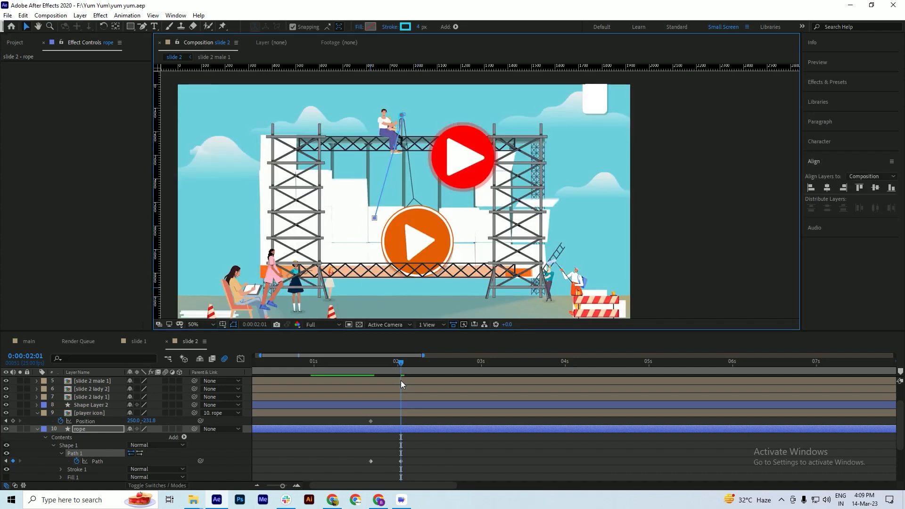
At 0:00:02:01, move the player icon to the rope's lowered end, at position -120.0, 150.2
click(400, 413)
drag(465, 174, 374, 262)
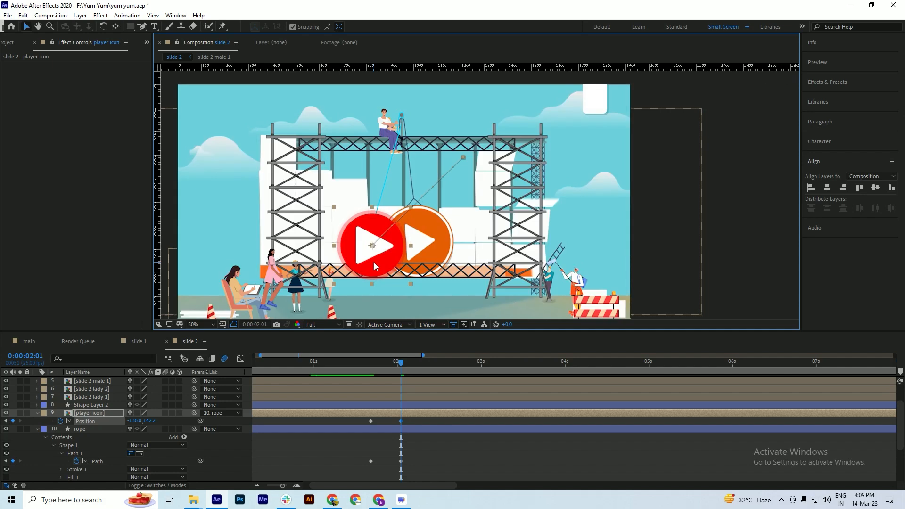
key(shift+Right)
key(shift+Right)
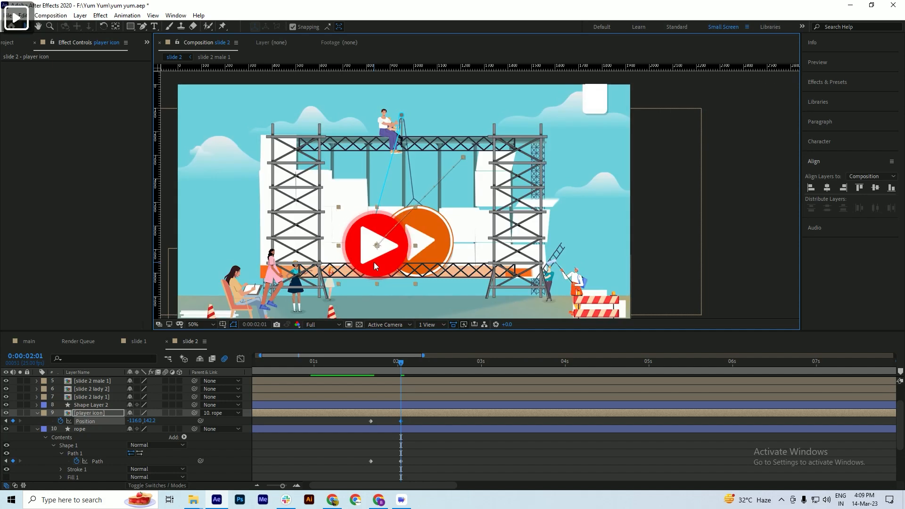
key(Down)
key(Down)
key(Down)
key(Down)
key(Down)
key(Down)
key(Down)
key(Down)
key(Left)
key(Left)
key(Left)
key(Left)
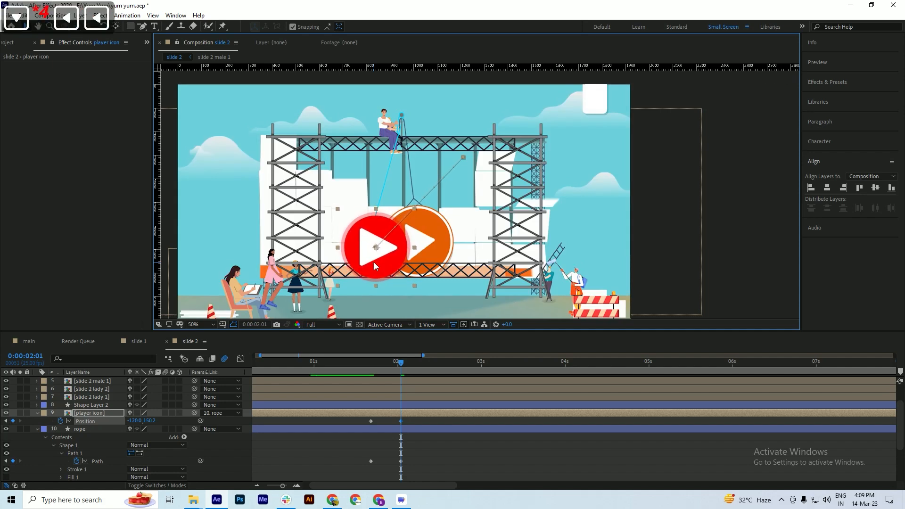
At 0:00:02:10, move the player icon across to the right of the orange play button, at position 122.0, 136.2
drag(396, 363, 430, 378)
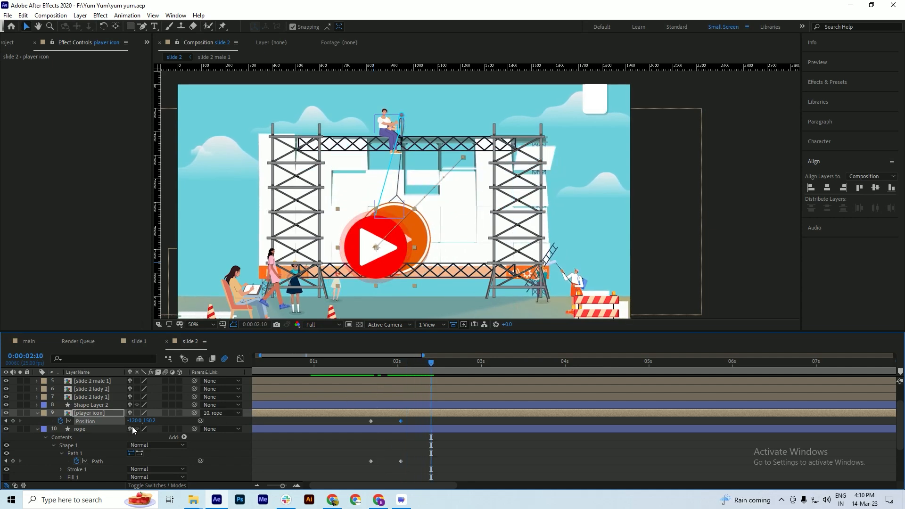
scroll(402, 244, up, 2)
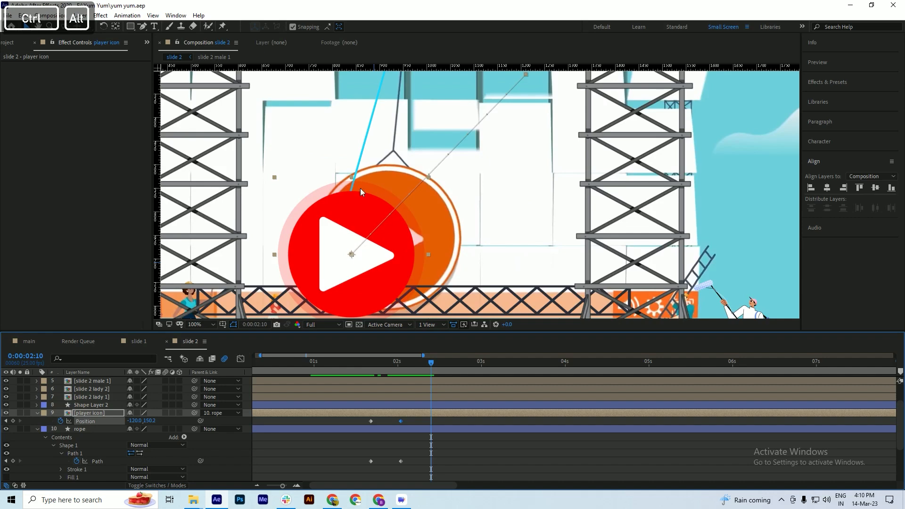
drag(338, 272, 456, 264)
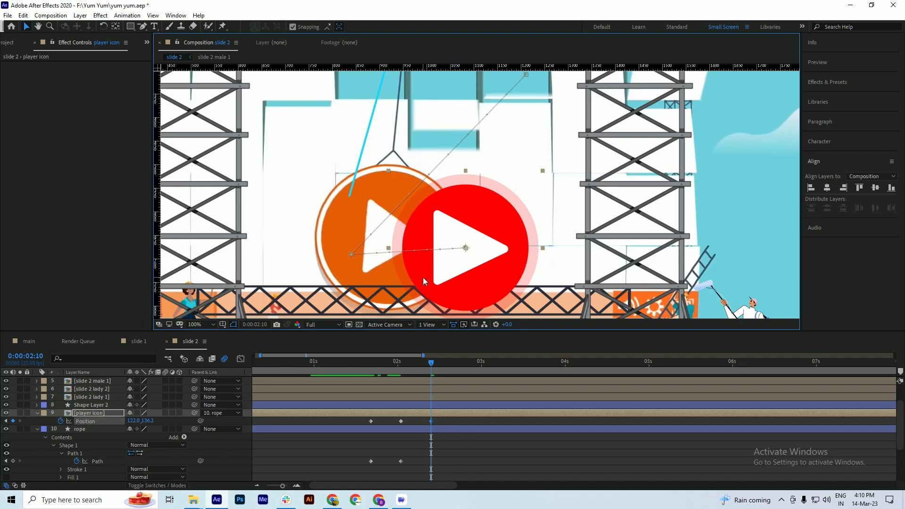
At 0:00:02:10, move the rope's lower vertex onto the top of the player icon with the Pen tool
click(433, 432)
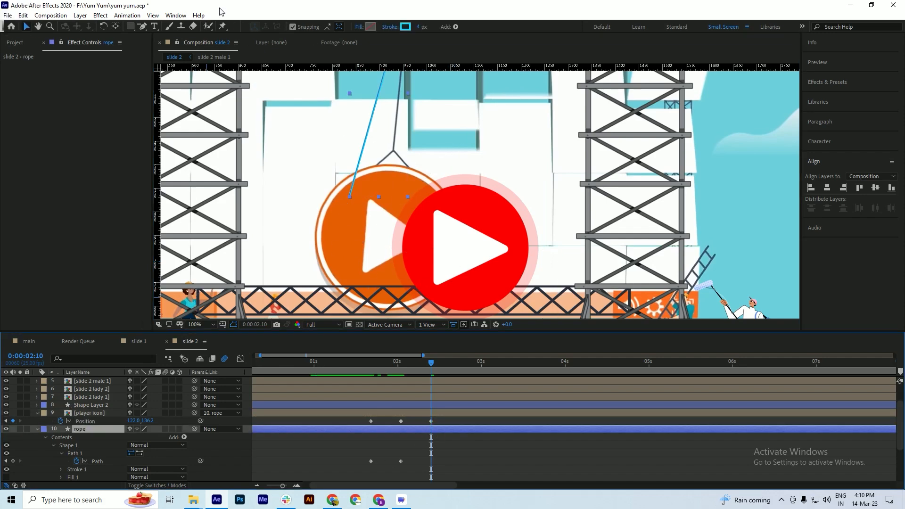
click(143, 27)
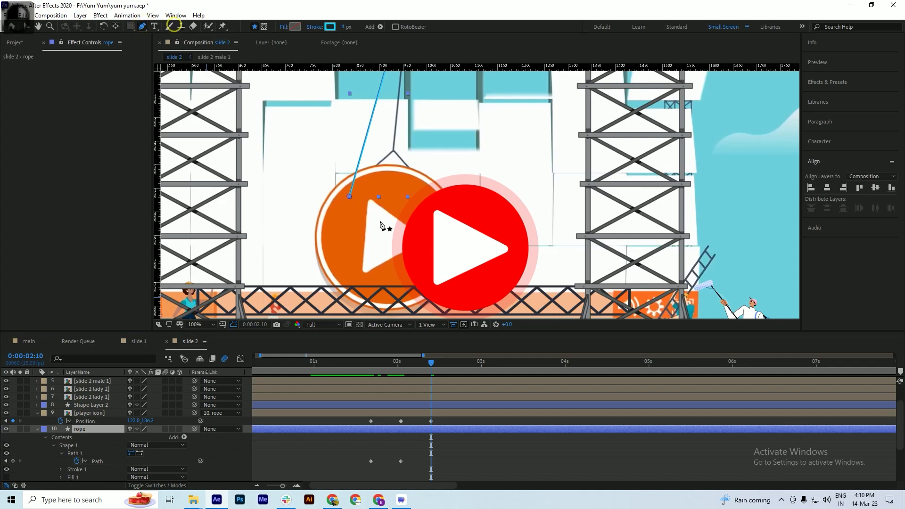
drag(348, 194, 461, 185)
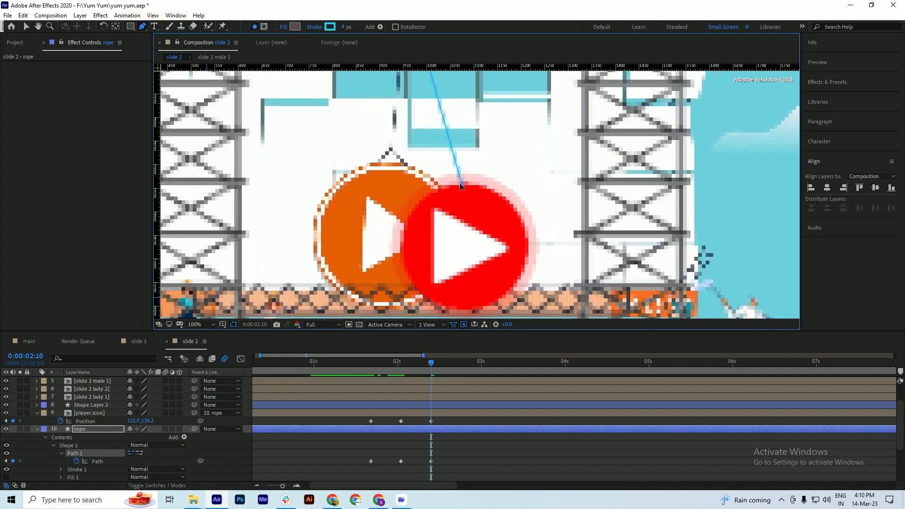
click(463, 185)
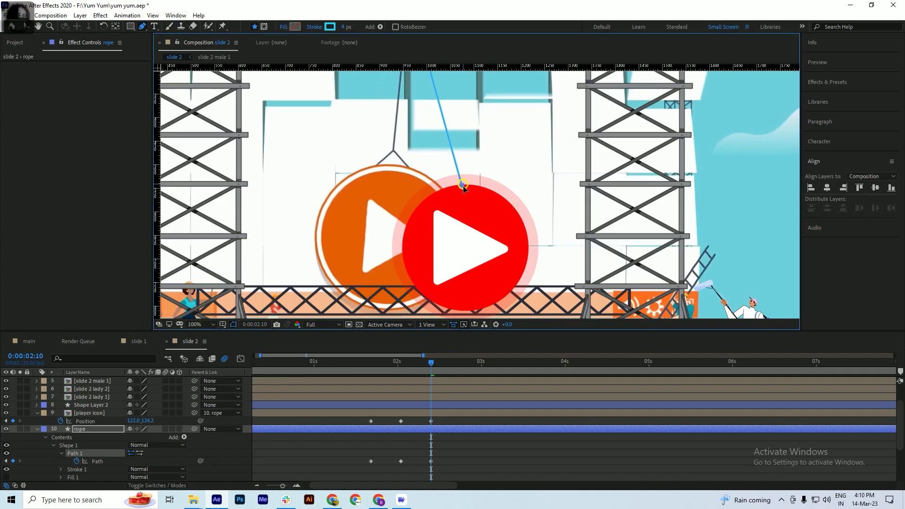
Preview the swing and apply Easy Ease to all of the player icon's Position and the rope's Path keyframes
click(431, 413)
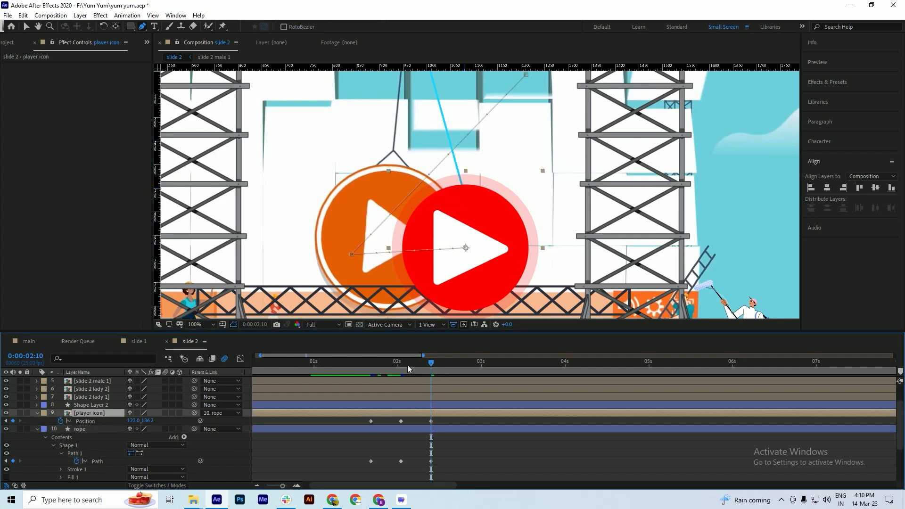
mouse_move(407, 365)
mouse_down()
mouse_move(371, 366)
mouse_move(414, 378)
mouse_up()
key(space)
key(space)
click(443, 420)
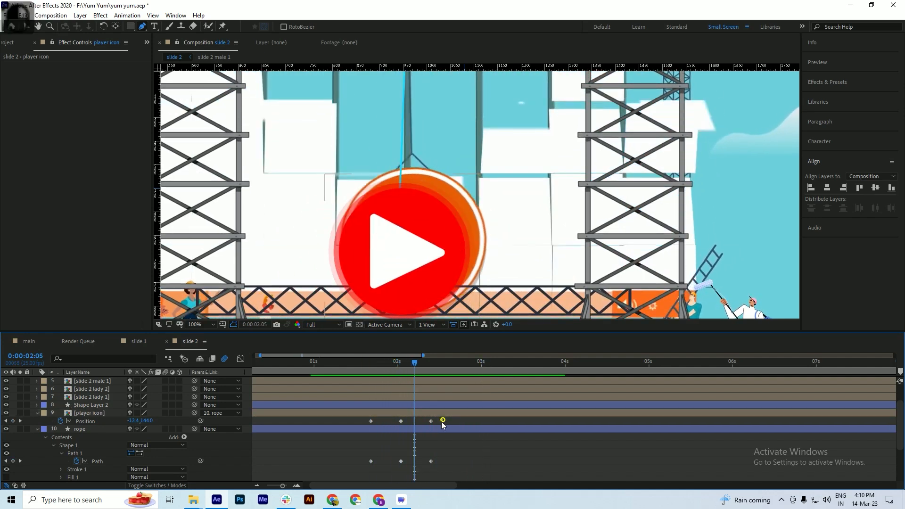
drag(444, 416, 356, 465)
key(F9)
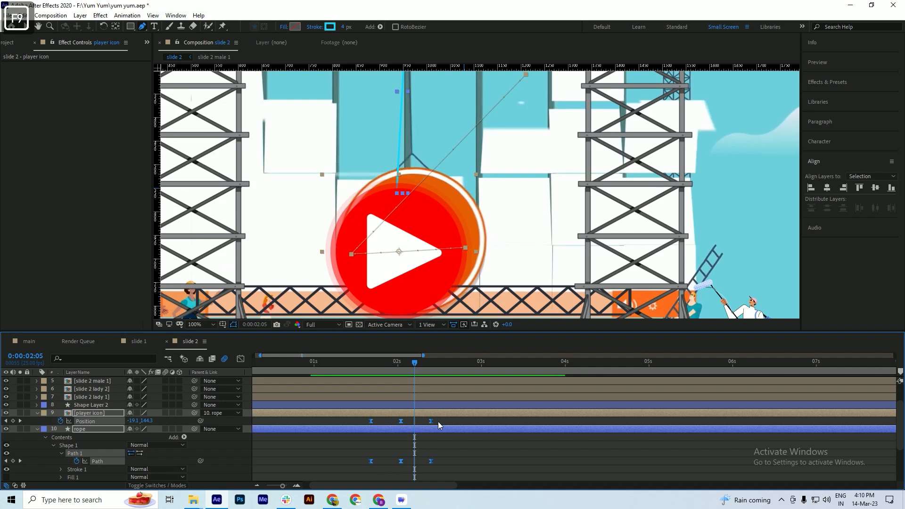
Shift the last Position and Path keyframes to about 0:00:02:16 and check the motion up to 0:00:03:02
drag(440, 419, 452, 462)
drag(421, 364, 488, 383)
key(space)
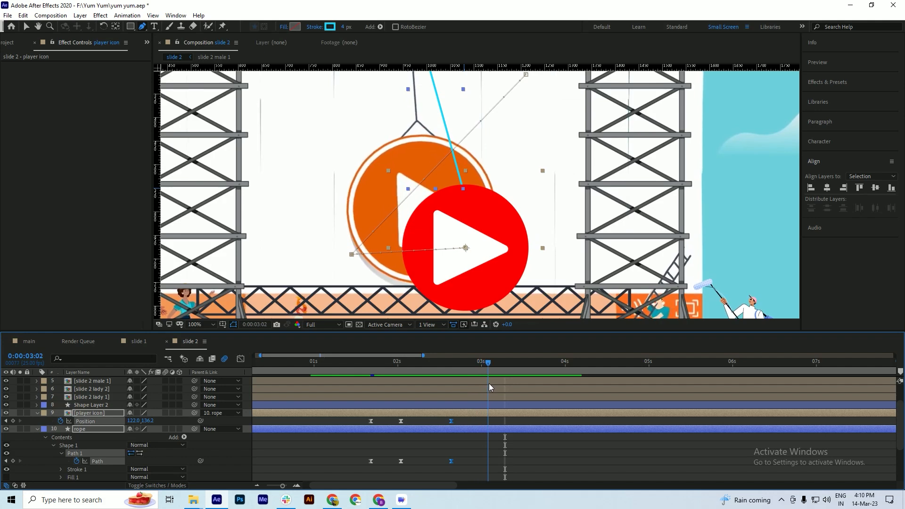
scroll(383, 213, down, 2)
scroll(413, 199, up, 2)
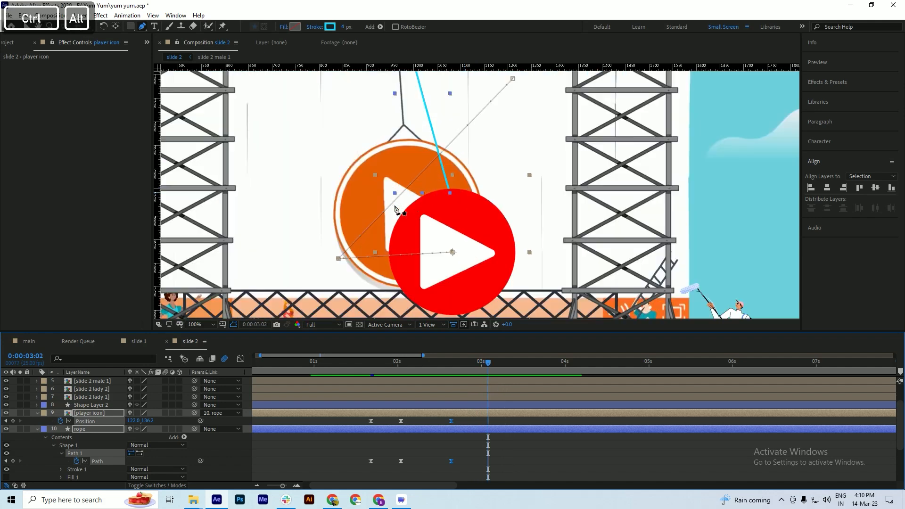
At 0:00:03:08, move the player icon back over the orange play button to position -48.0, 106.2 and save the project
drag(486, 363, 509, 369)
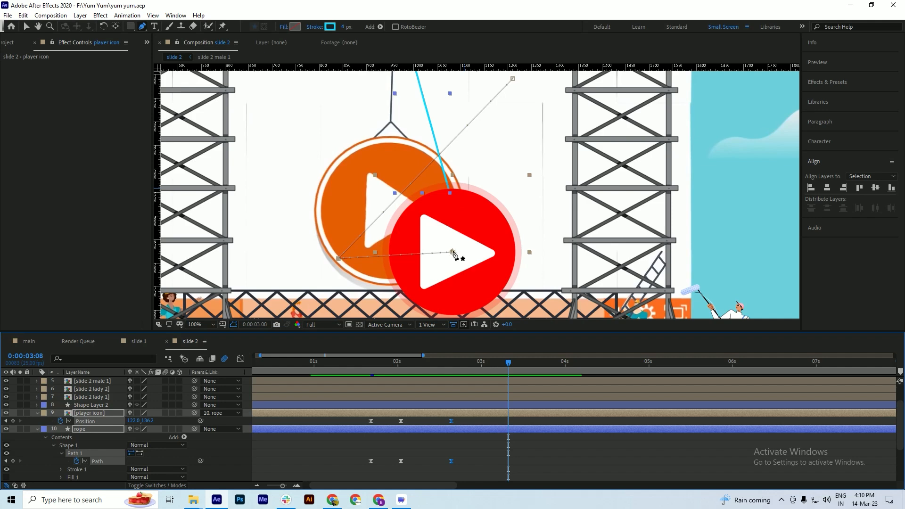
click(516, 413)
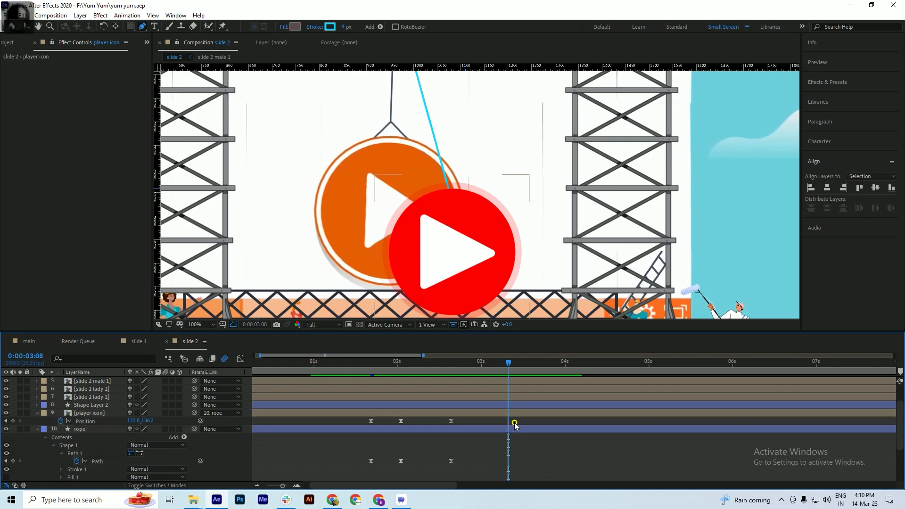
key(ctrl+s)
key(shift+Left)
key(shift+Left)
key(shift+Left)
key(shift+Left)
key(shift+Left)
key(shift+Left)
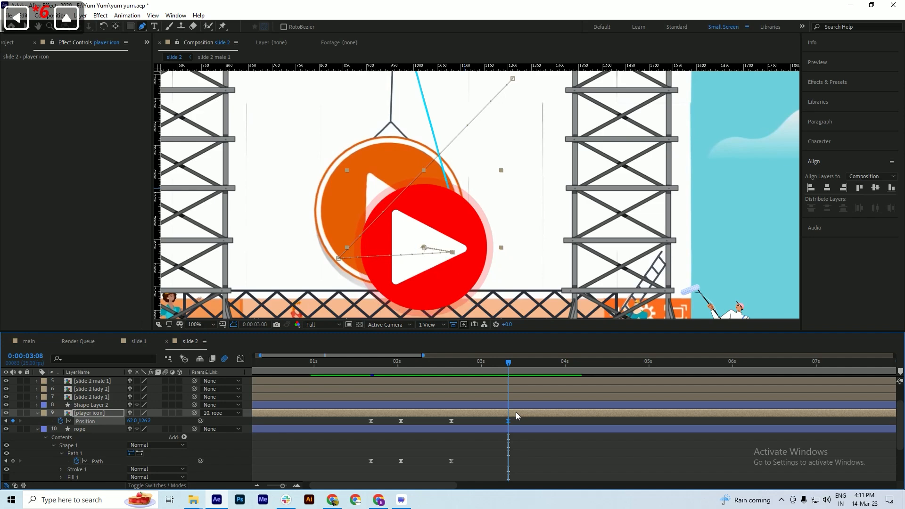
key(shift+Left)
key(shift+Left)
key(shift+Left)
key(shift+Left)
key(shift+Up)
key(shift+Up)
key(shift+Up)
key(shift+Left)
key(shift+Left)
key(shift+Left)
key(shift+Left)
key(shift+Left)
key(shift+Left)
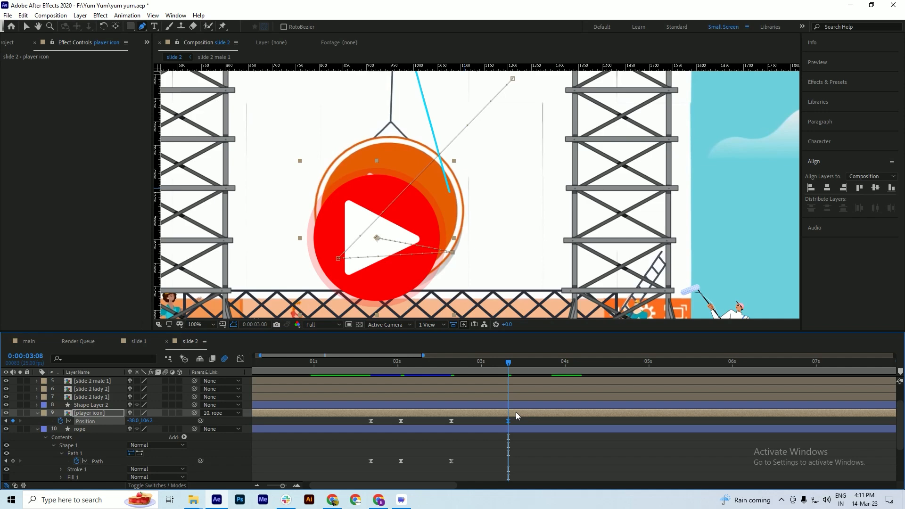
key(shift+Left)
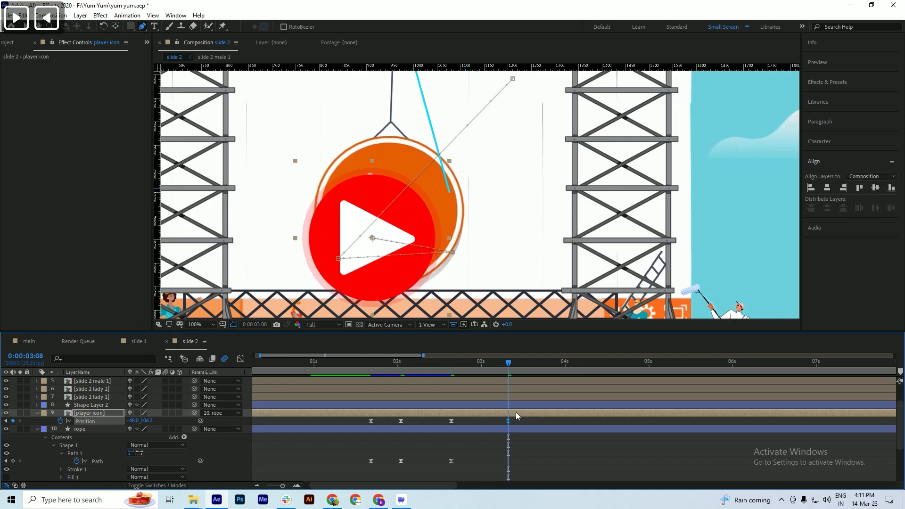
key(ctrl+s)
At 0:00:03:24, swing the player icon back to the right at position 92.0, 85.2 and save the project
drag(510, 368, 562, 368)
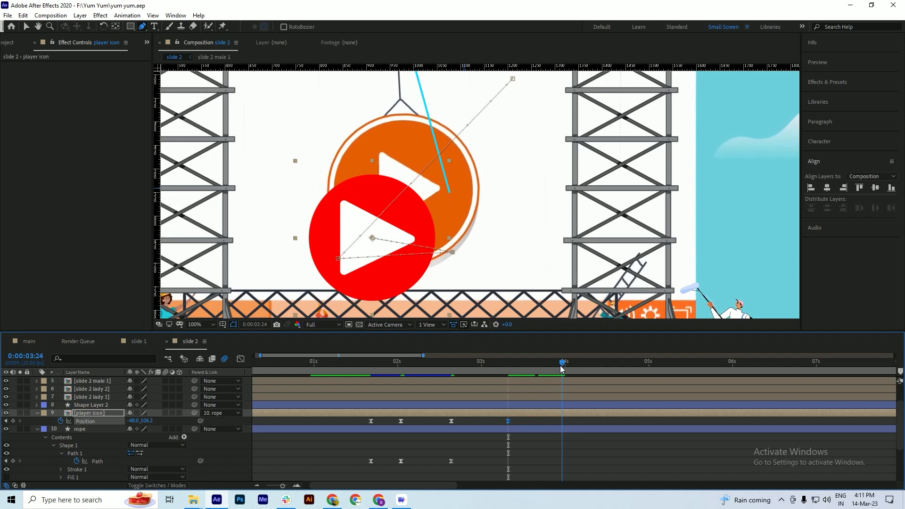
key(shift+Right)
key(shift+Right)
key(shift+Right)
key(shift+Right)
key(shift+Right)
key(shift+Right)
key(shift+Right)
key(shift+Right)
key(shift+Right)
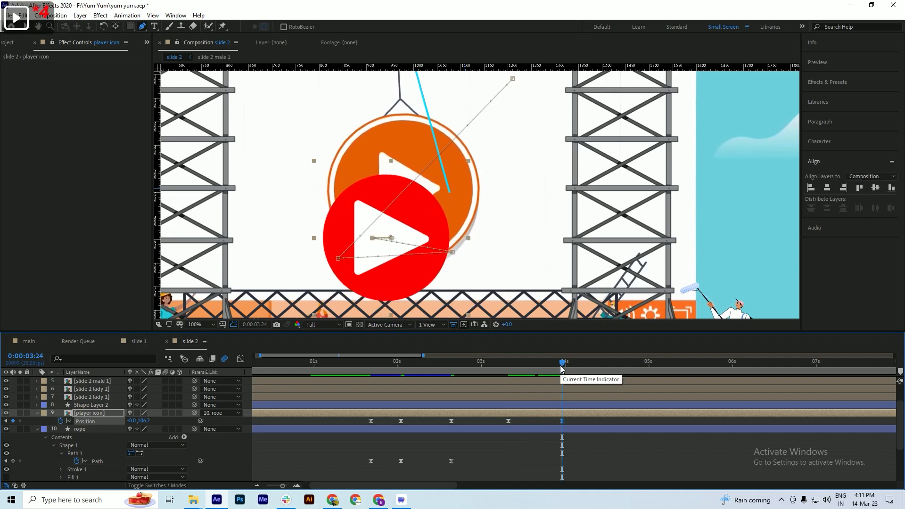
key(shift+Right)
key(shift+Right)
key(shift+Right)
key(shift+Right)
key(shift+Right)
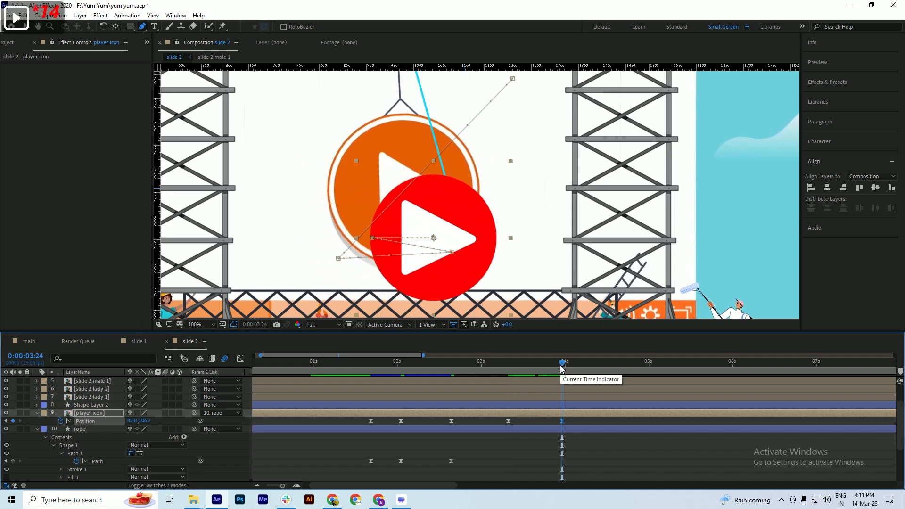
key(shift+Up)
key(shift+Up)
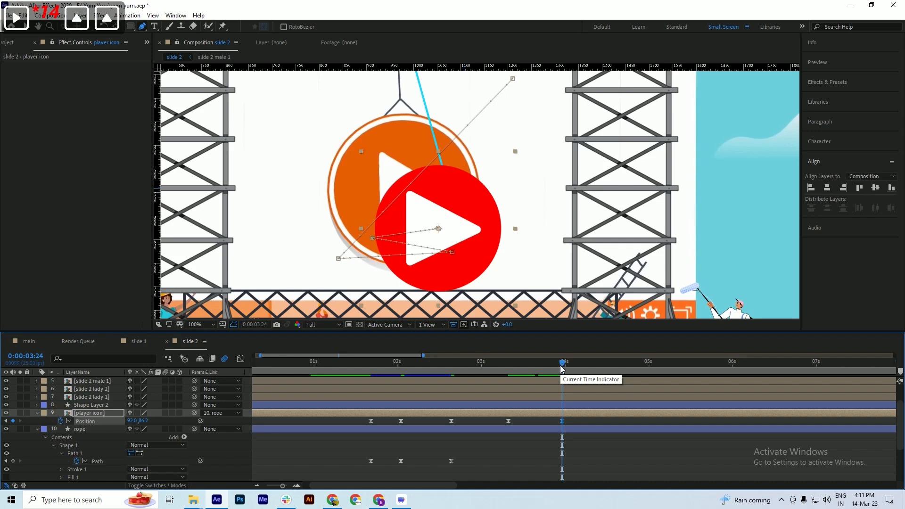
key(Up)
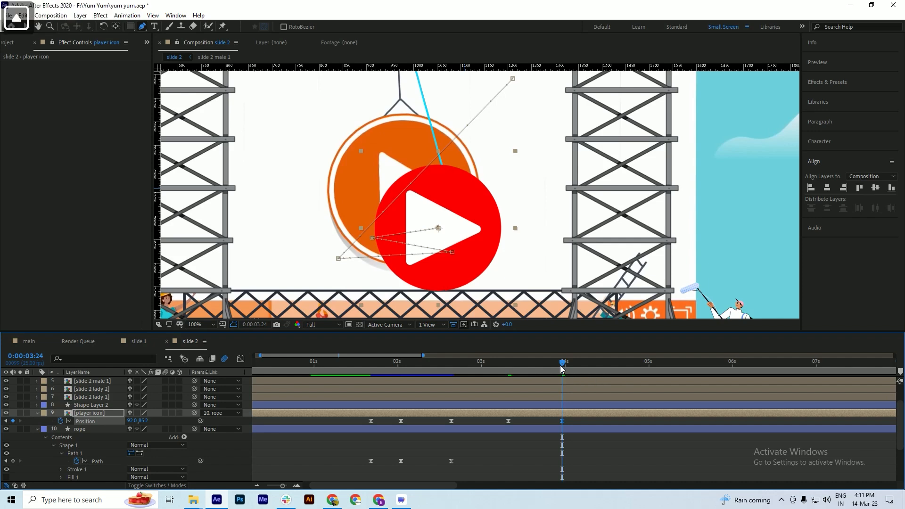
key(ctrl+s)
Turn on the Title/Action Safe overlay for the composition view and save the project
click(221, 324)
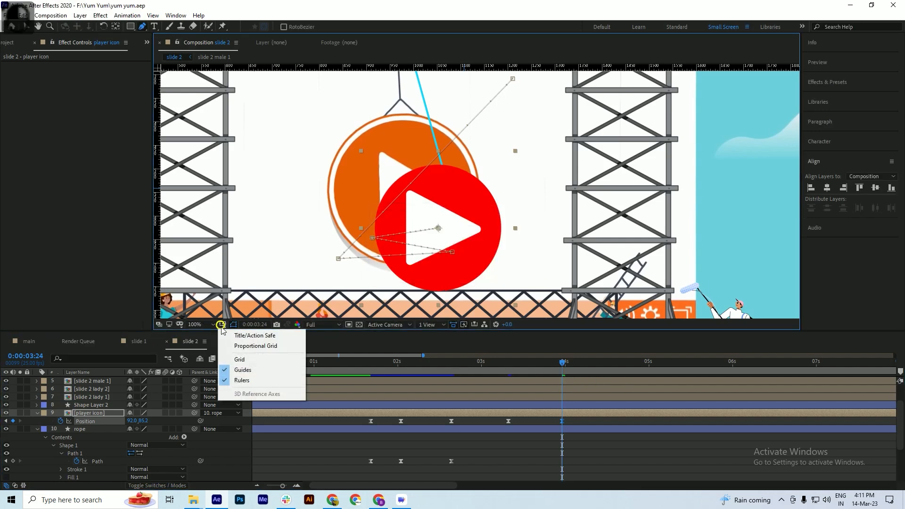
click(226, 335)
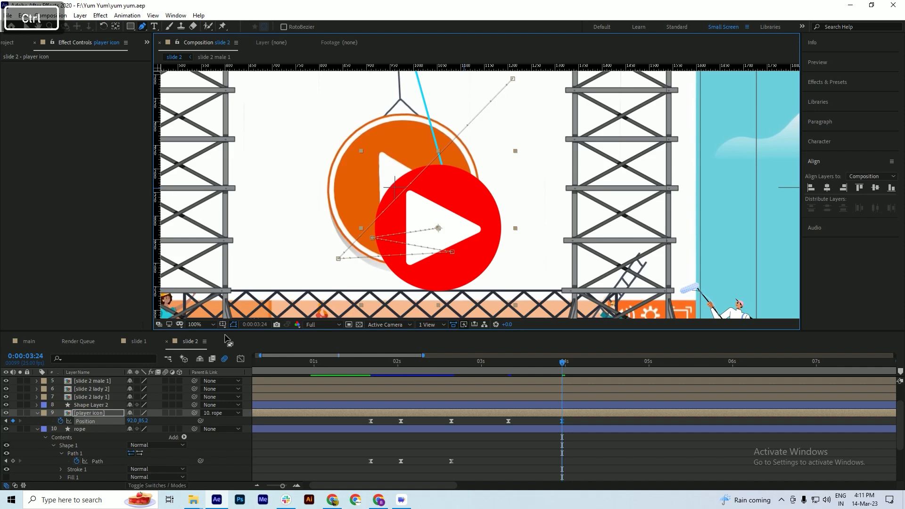
key(ctrl+s)
At 0:00:04:14, swing the player icon to the left at position -20.0, 65.2 and save the project
drag(562, 363, 613, 371)
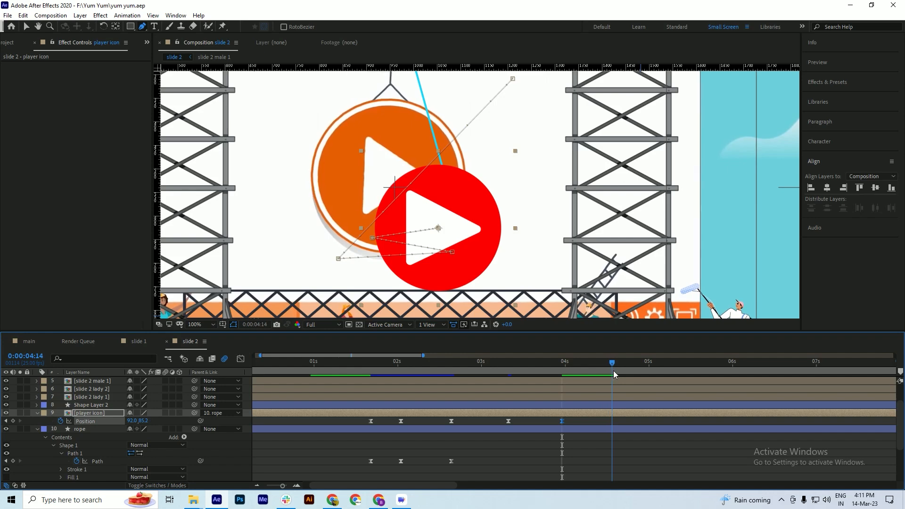
key(shift+Left)
key(shift+Left)
key(shift+Left)
key(shift+Left)
key(shift+Left)
key(shift+Left)
key(shift+Left)
key(shift+Left)
key(shift+Left)
key(shift+Left)
key(shift+Left)
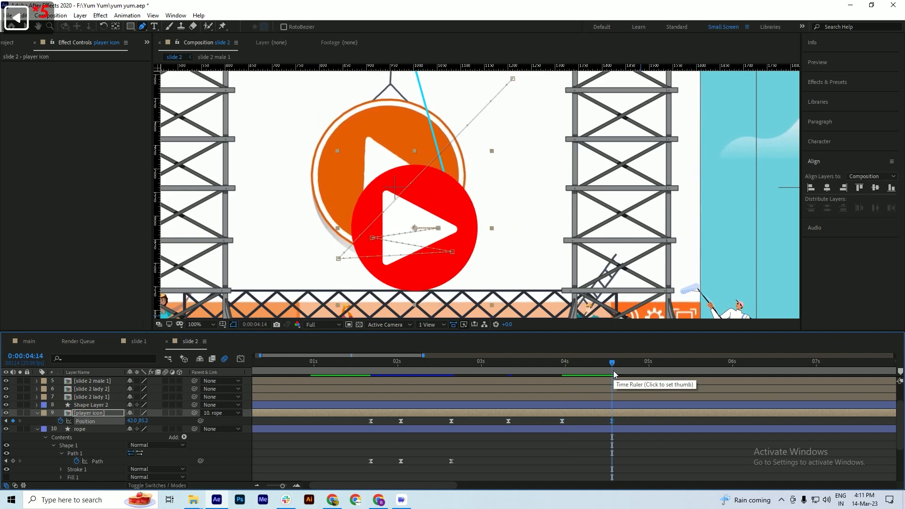
key(shift+Left)
key(shift+Left)
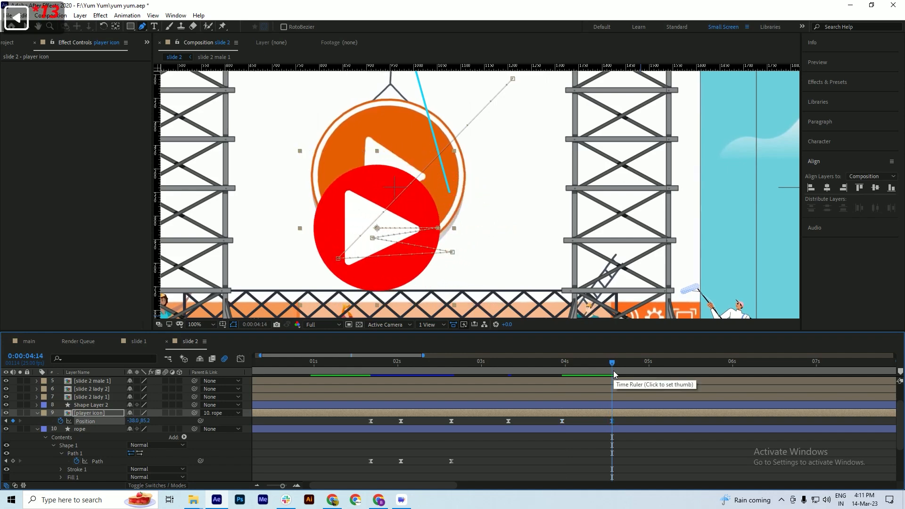
key(shift+Right)
key(shift+Right)
key(shift+Up)
key(shift+Up)
key(shift+Up)
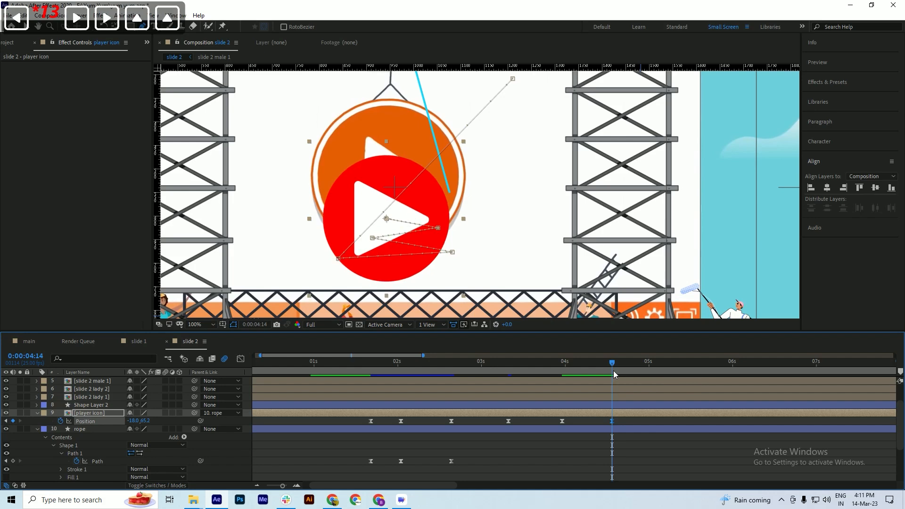
key(shift+Up)
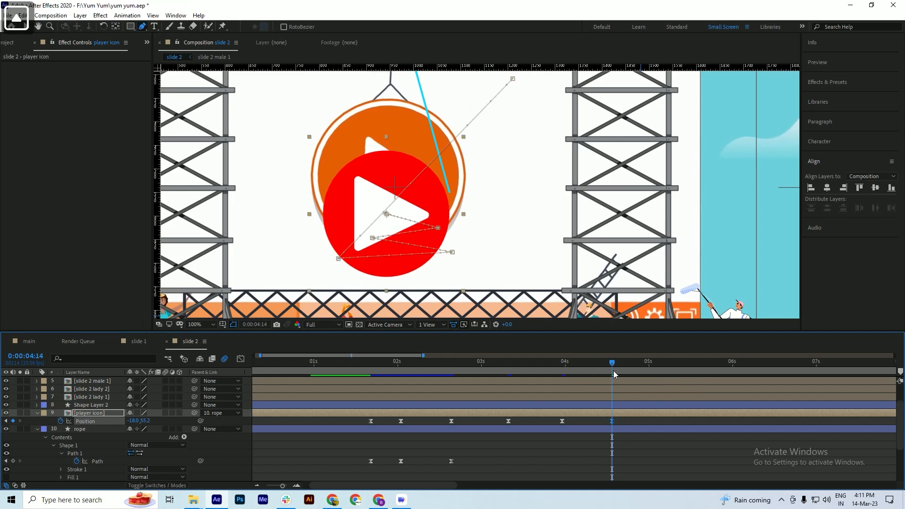
key(shift+Down)
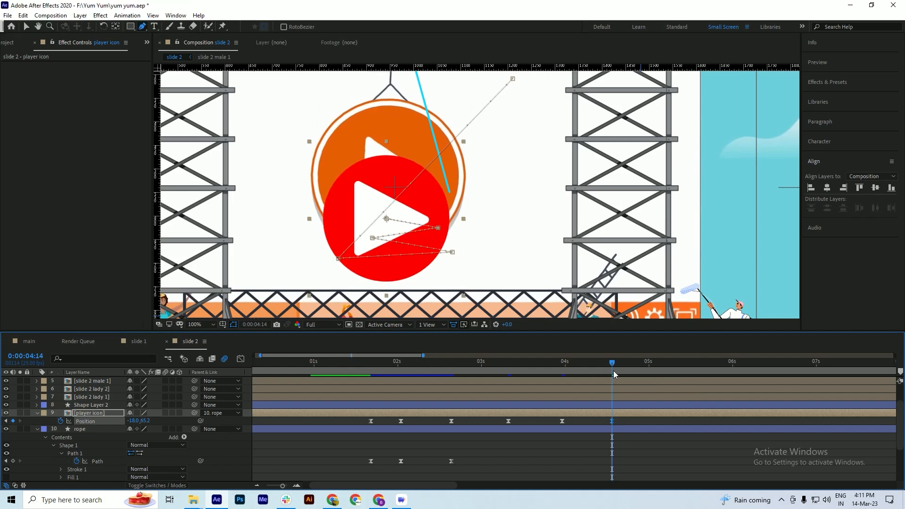
key(Left)
key(Left)
key(ctrl+s)
At 0:00:05:04, swing the player icon to the right at position 59.0, 35.2 and save the project
drag(613, 370, 663, 369)
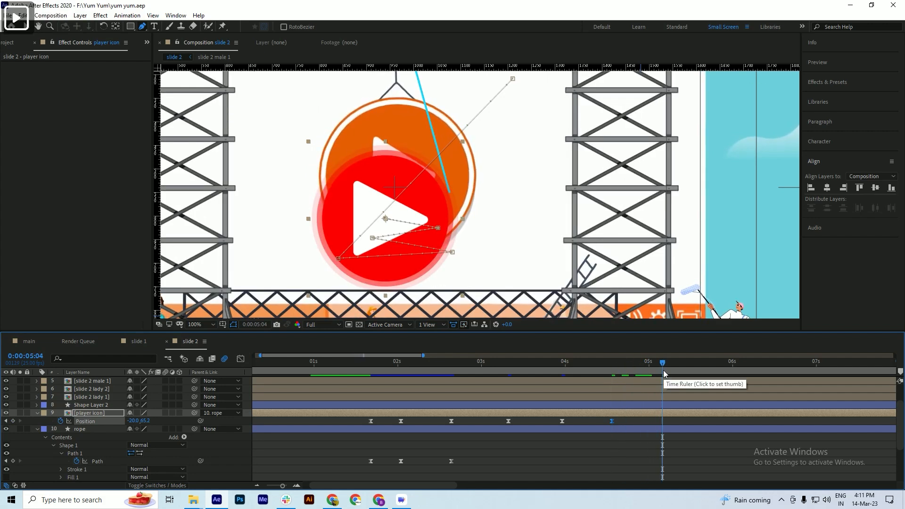
key(shift+Right)
key(shift+Right)
key(shift+Right)
key(shift+Right)
key(shift+Right)
key(shift+Right)
key(shift+Right)
key(shift+Right)
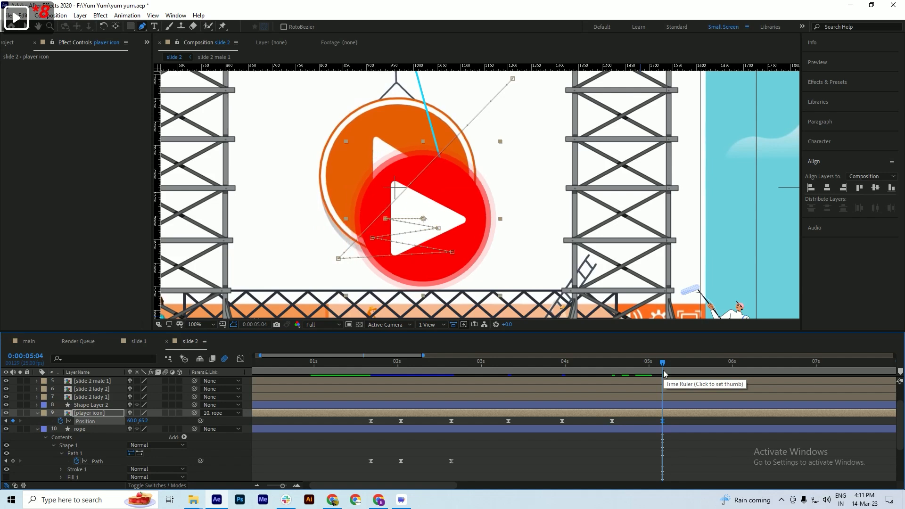
key(shift+Up)
key(shift+Up)
key(shift+Up)
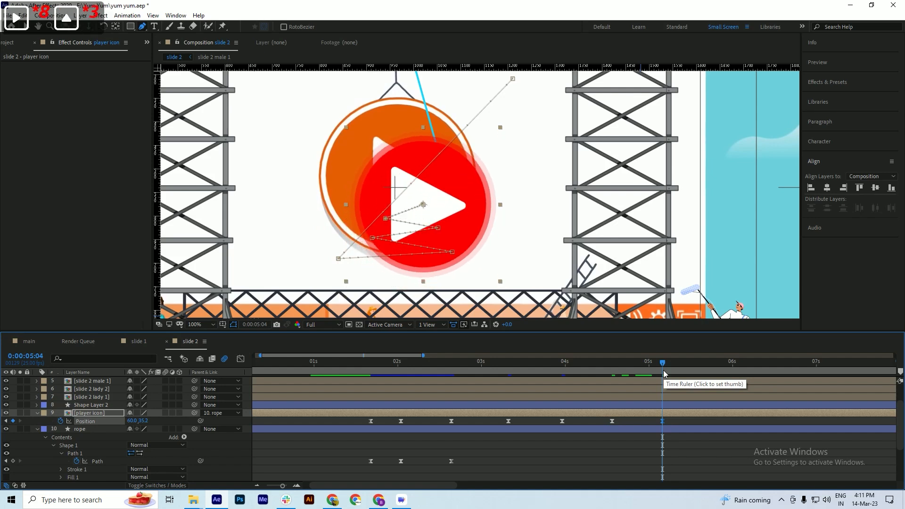
key(Left)
key(Left)
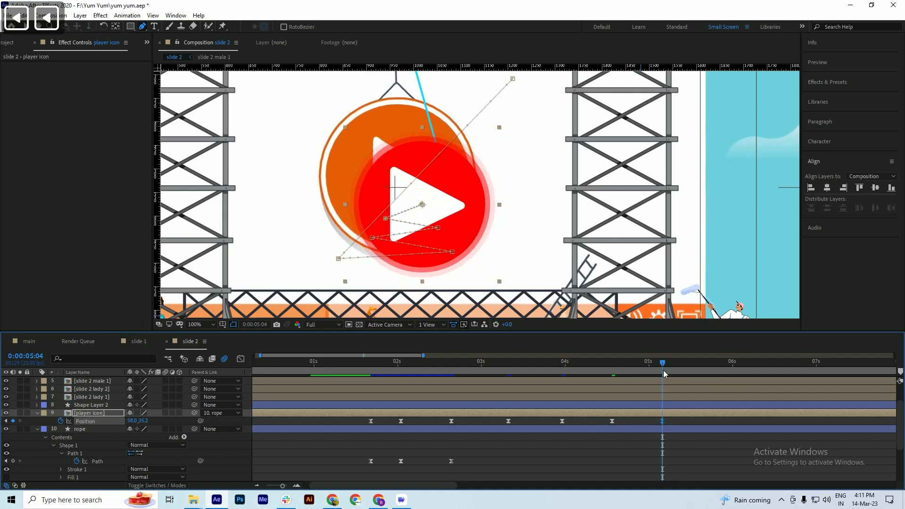
key(Right)
key(ctrl+s)
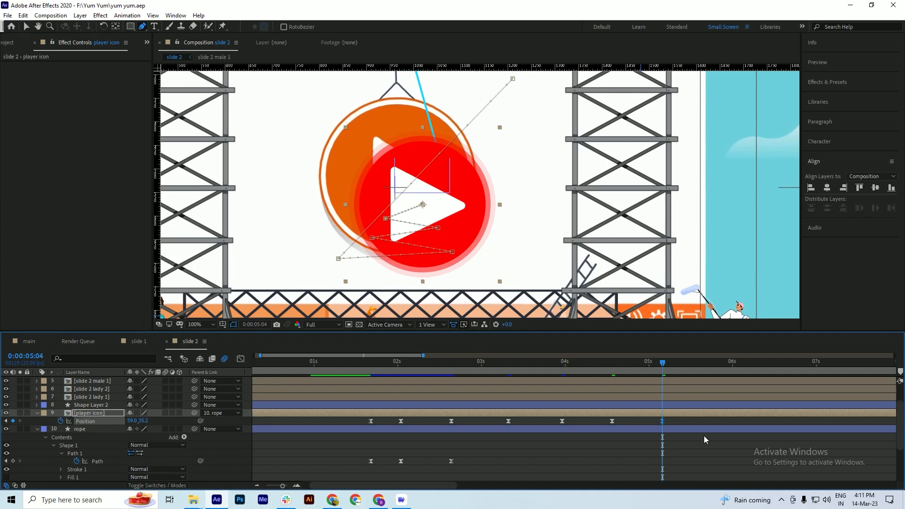
Raise the player icon to -20.0, 55.2 at 0:00:04:14 and to 59.0, 15.2 at 0:00:05:04
drag(635, 370, 613, 372)
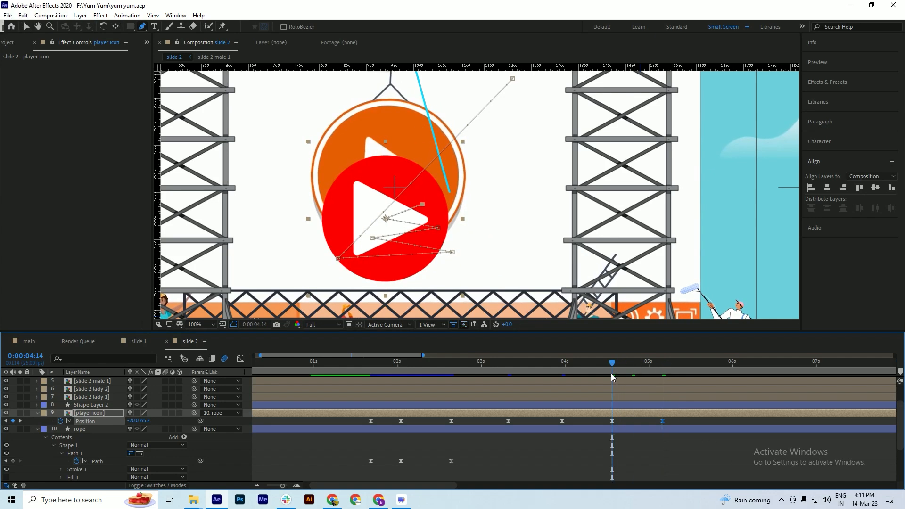
key(shift+Up)
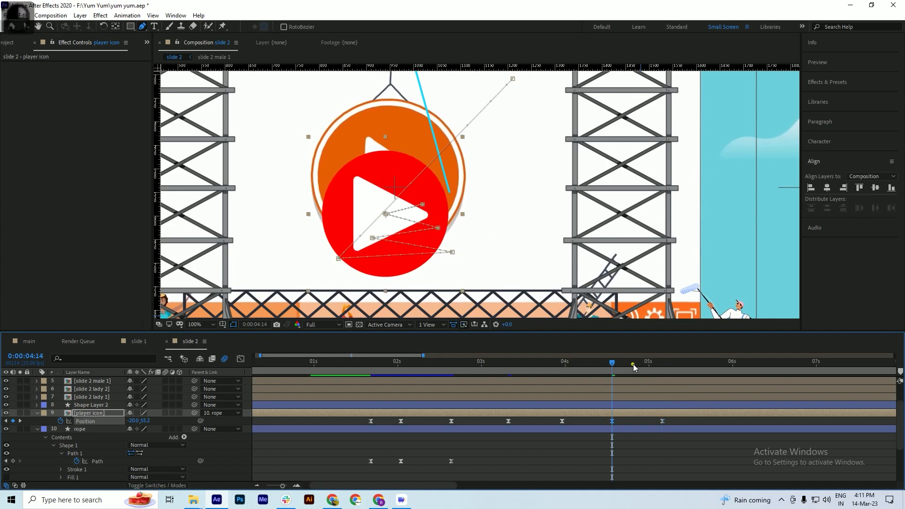
drag(613, 372, 663, 370)
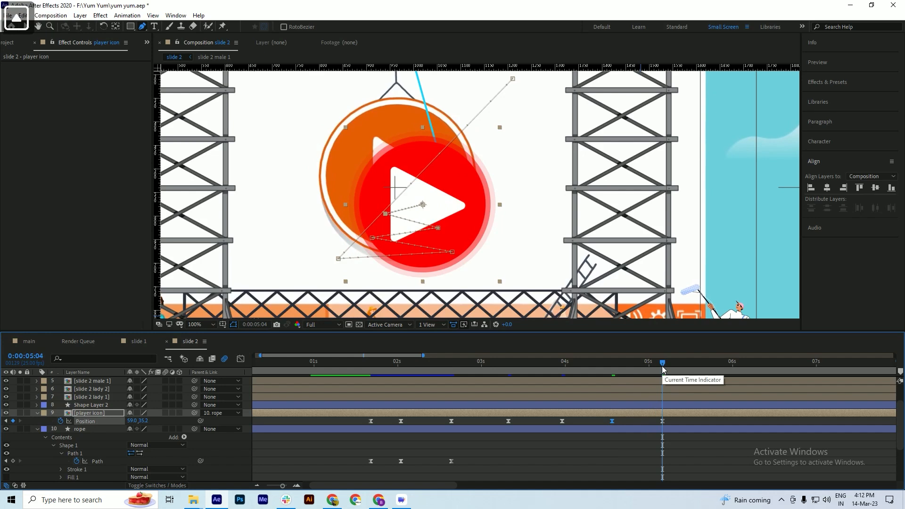
key(shift+Up)
key(shift+Up)
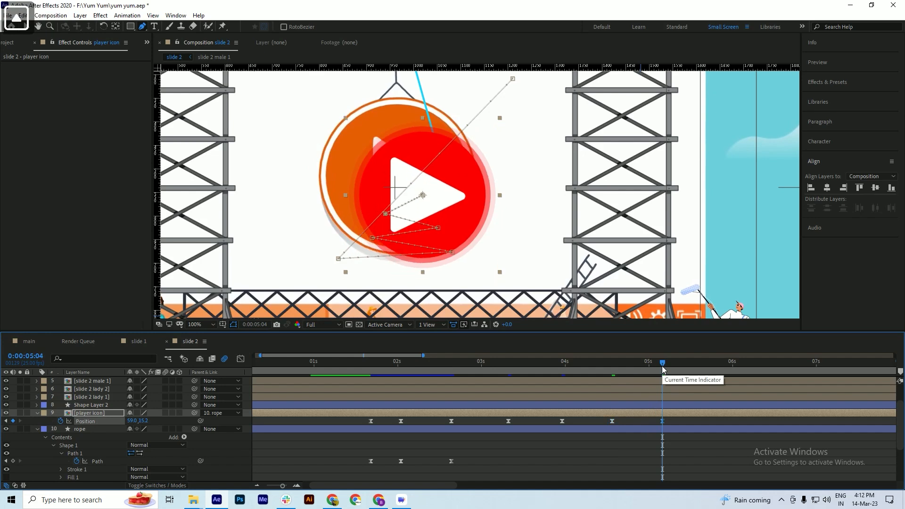
key(shift+Down)
key(shift+Up)
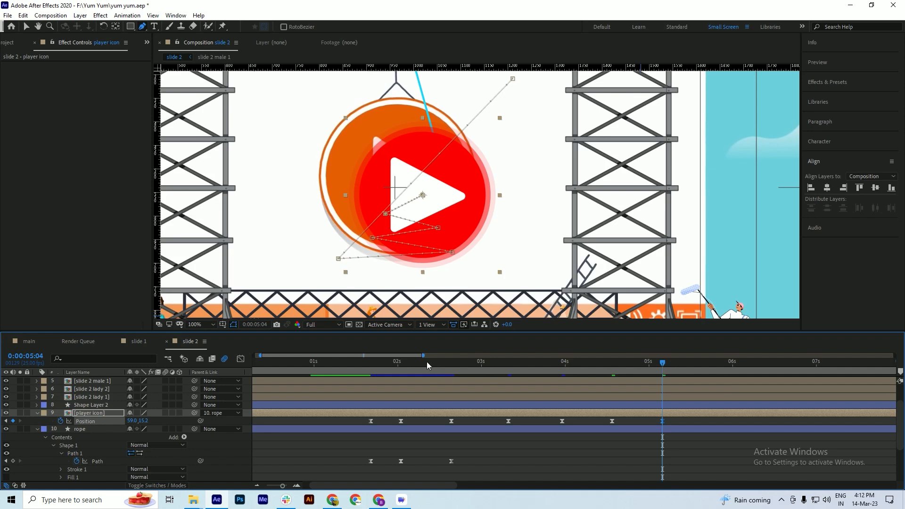
drag(409, 367, 451, 384)
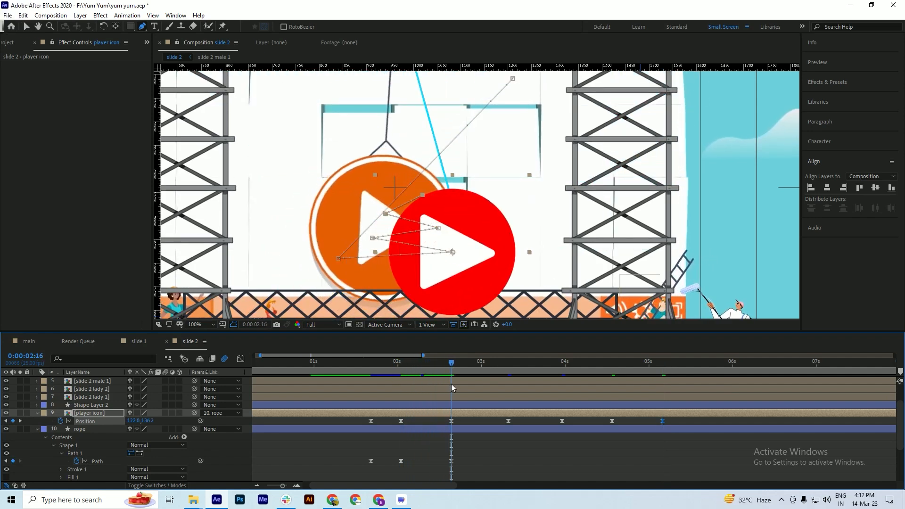
key(shift+Down)
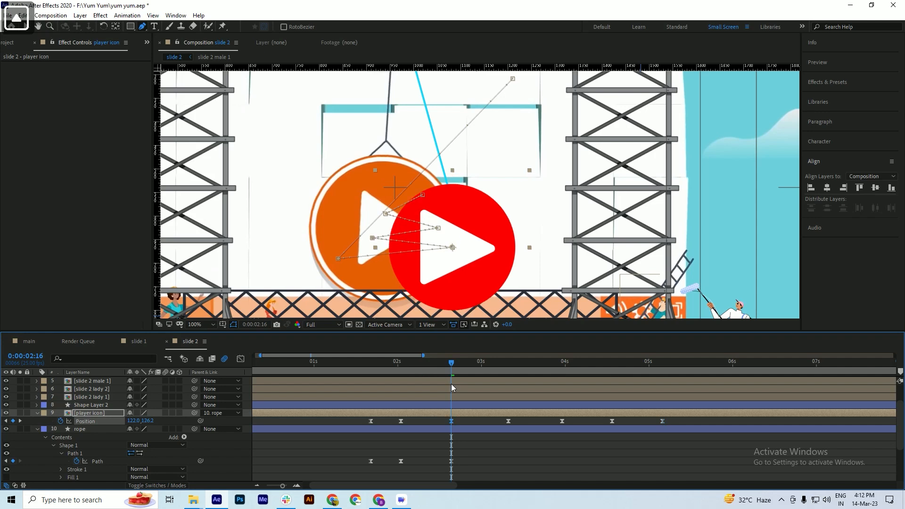
key(shift+Up)
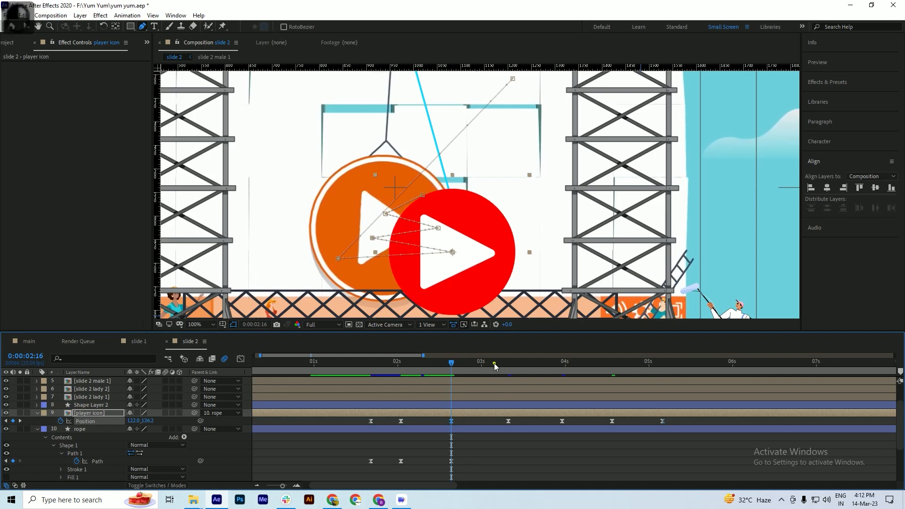
Raise the player icon's Position keyframes at 0:00:03:08, 0:00:03:24 and 0:00:04:14 by 10 pixels each
drag(495, 364, 562, 369)
key(shift+Up)
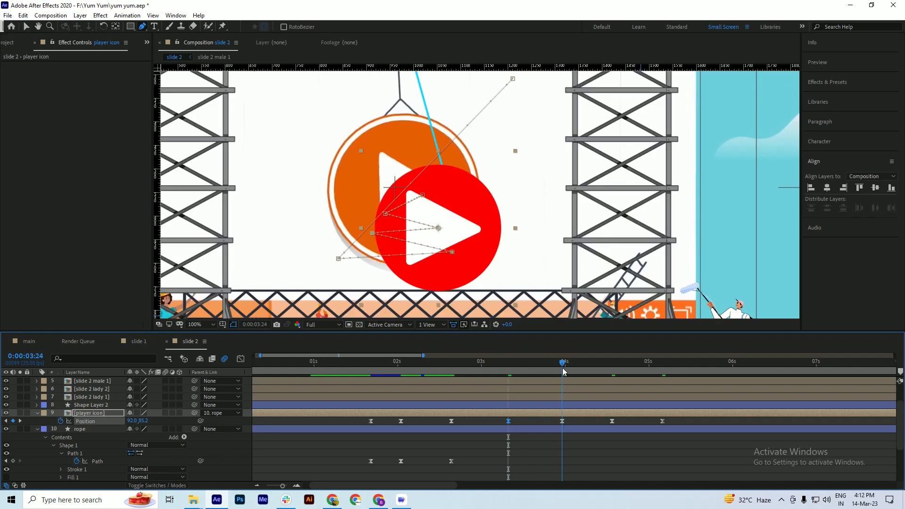
key(shift+Up)
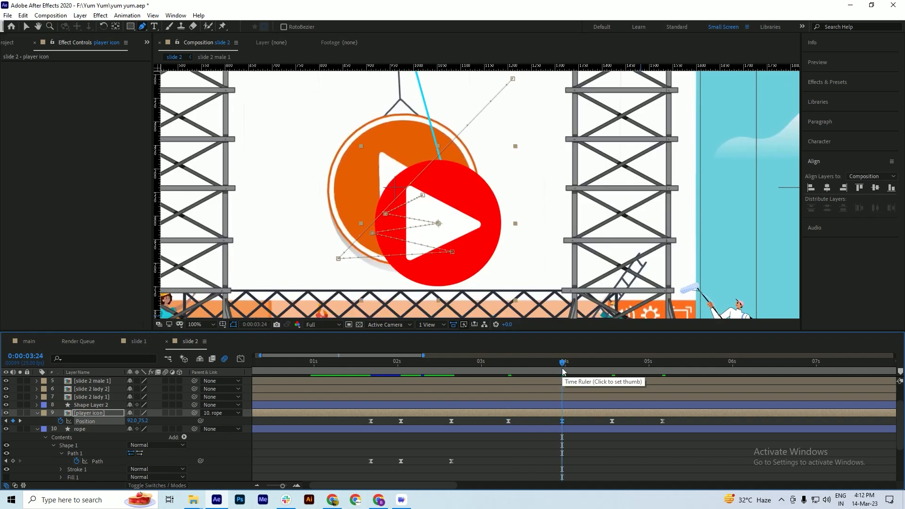
drag(570, 367, 612, 370)
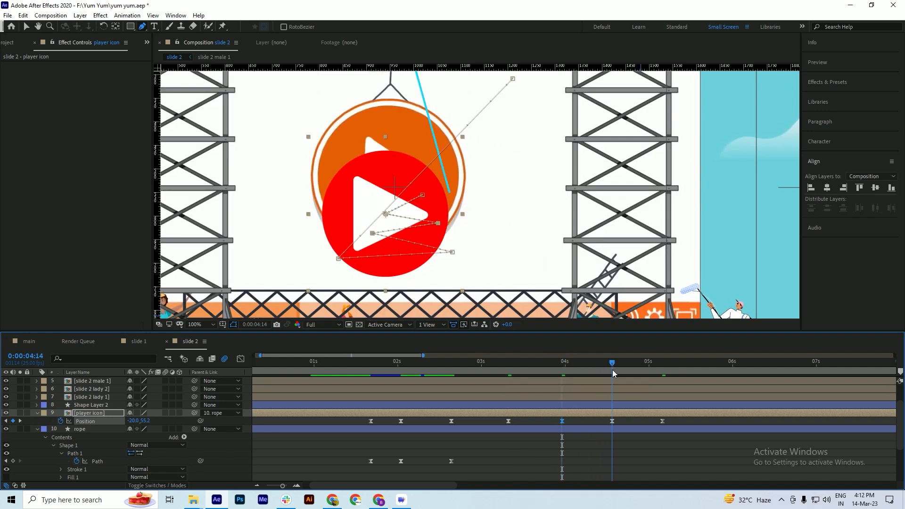
key(shift+Up)
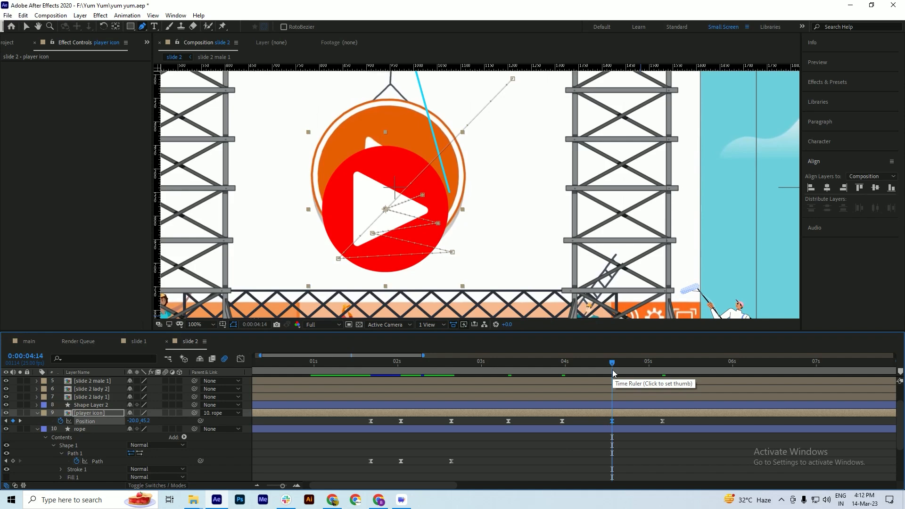
Adjust the player icon's position to -19.0, 44.2 at 0:00:04:14 and 54.0, 15.2 at 0:00:05:04, and save the project
key(Up)
key(Right)
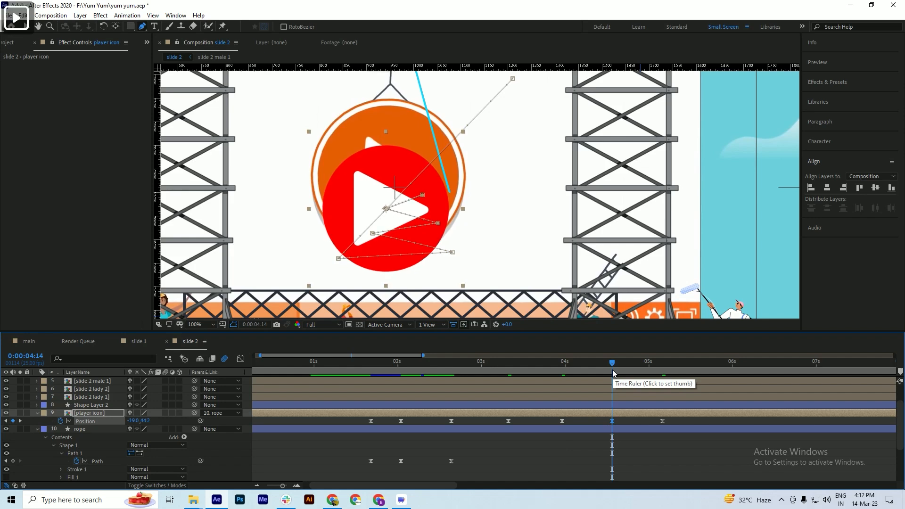
drag(613, 369, 663, 372)
key(shift+Left)
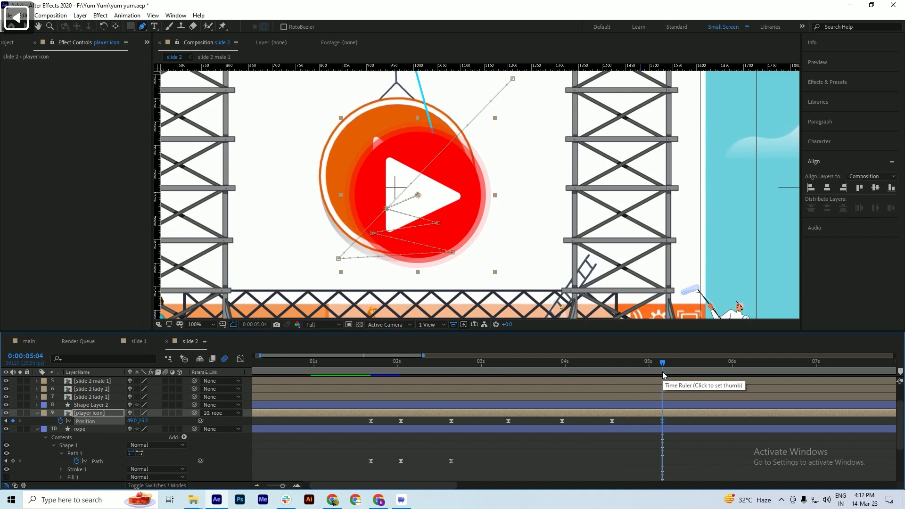
key(Right)
key(Right)
key(Right)
key(Right)
key(Right)
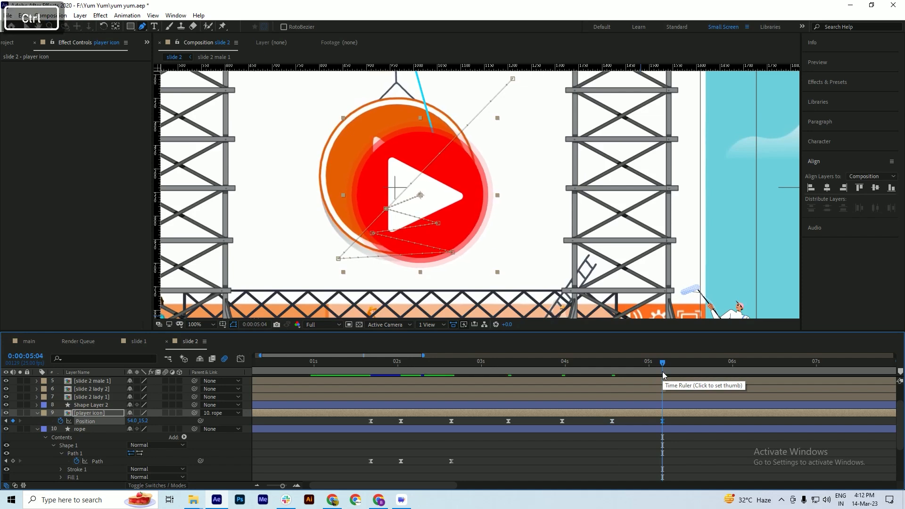
key(ctrl+s)
At 0:00:05:16, swing the player icon back to position -5.0, 9.2 and save the project
drag(668, 362, 704, 372)
key(shift+Left)
key(shift+Left)
key(shift+Left)
key(shift+Left)
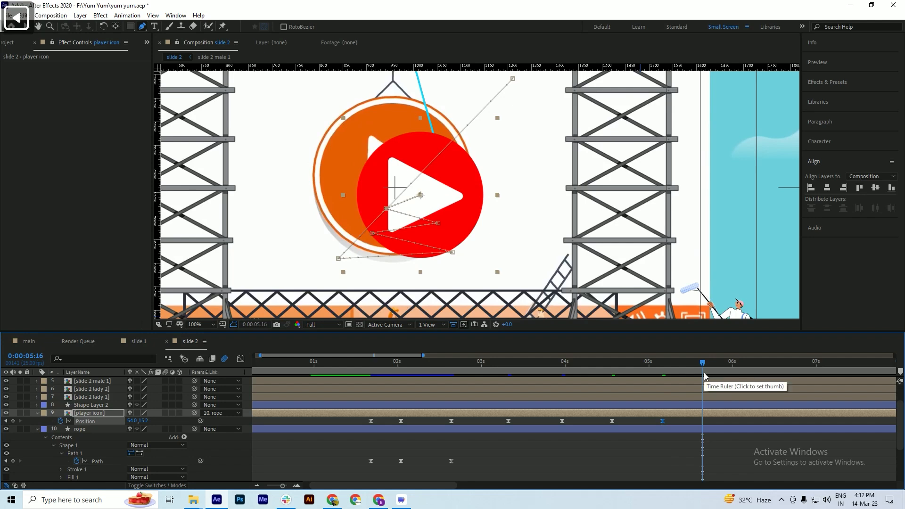
key(shift+Left)
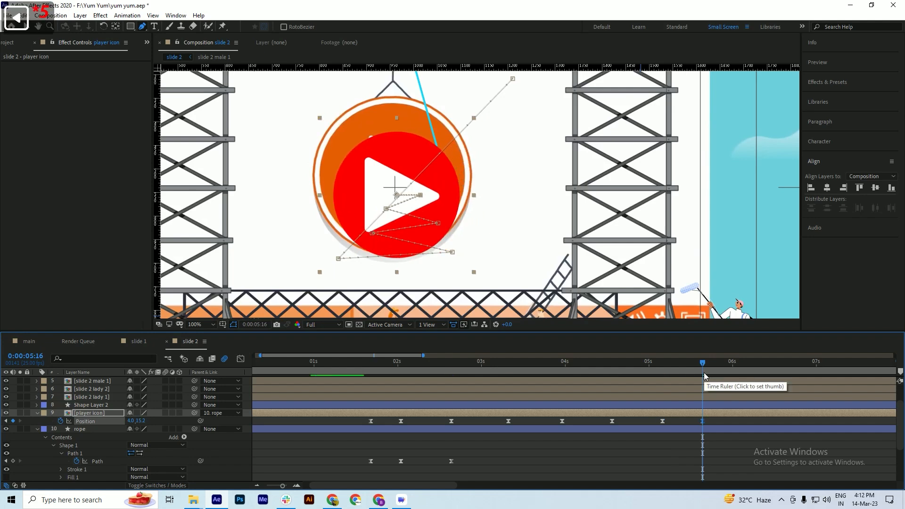
key(shift+Up)
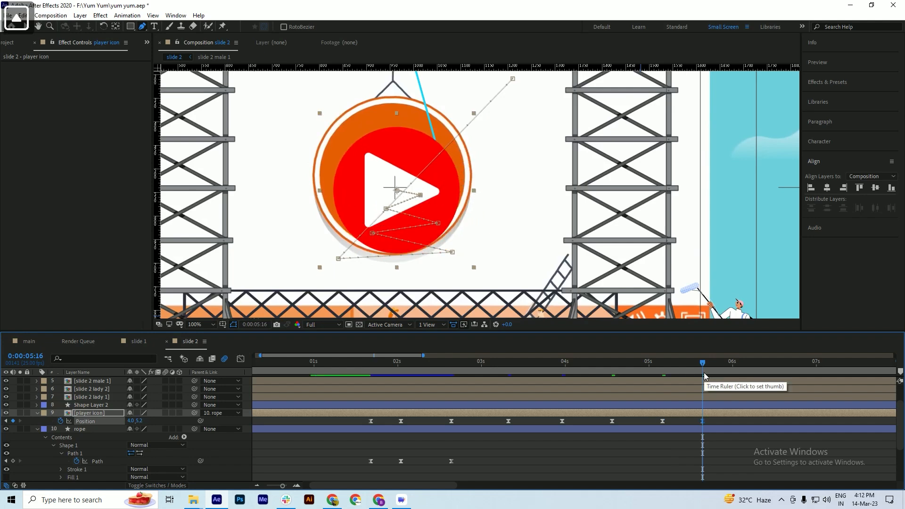
key(shift+Left)
key(Down)
key(Down)
key(Down)
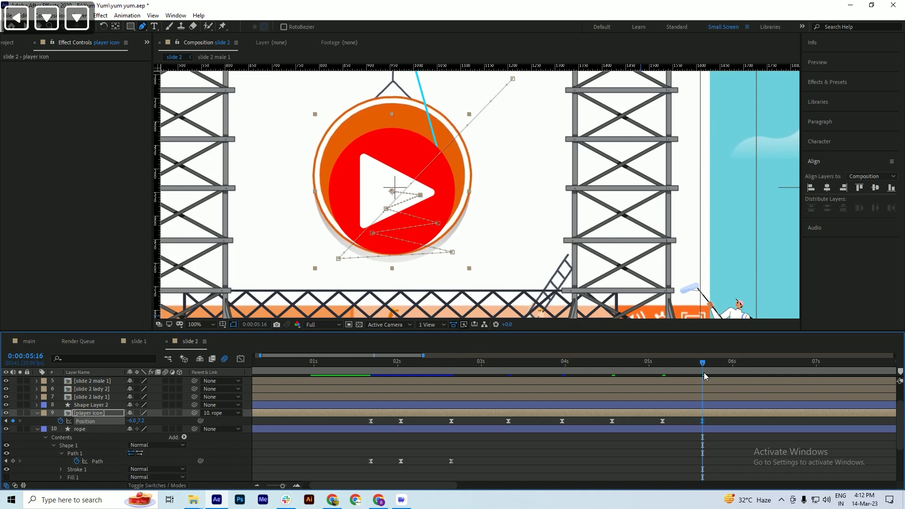
key(Right)
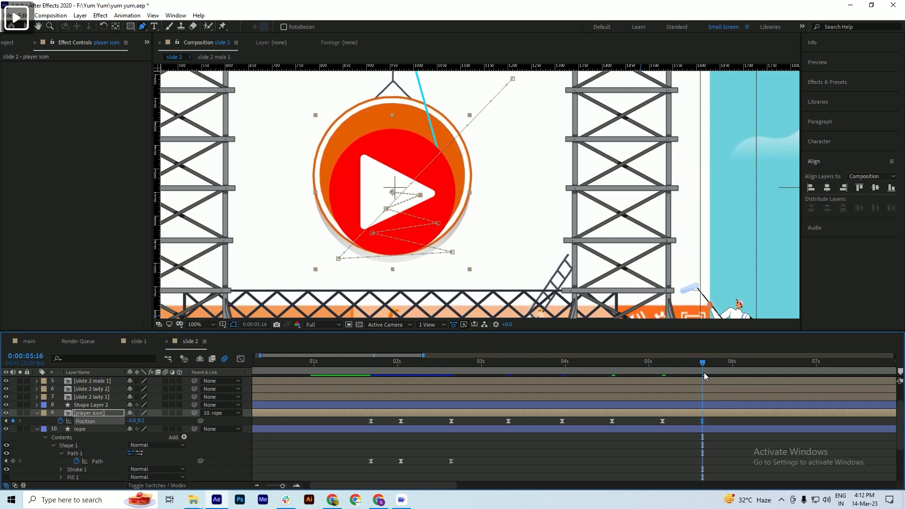
key(ctrl+s)
At 0:00:06:02, swing the player icon to position 29.0, -0.8 and save the project
drag(711, 369, 737, 371)
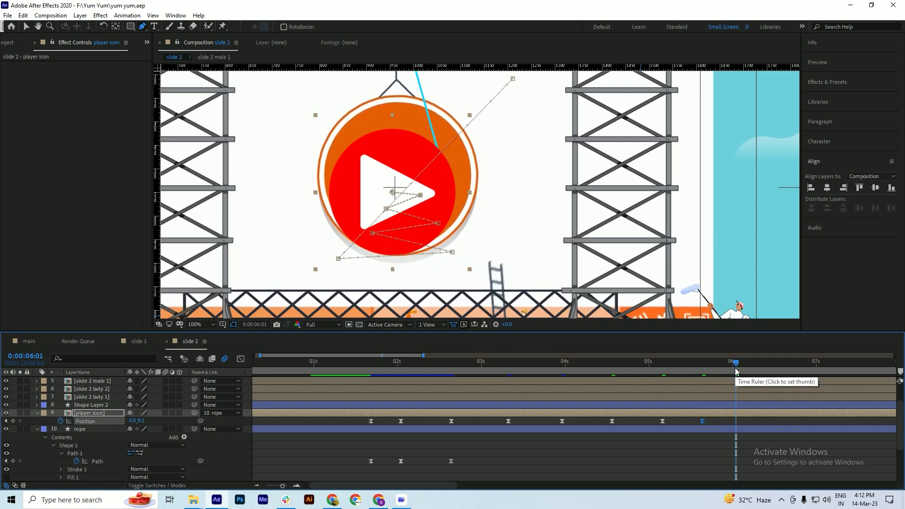
click(740, 370)
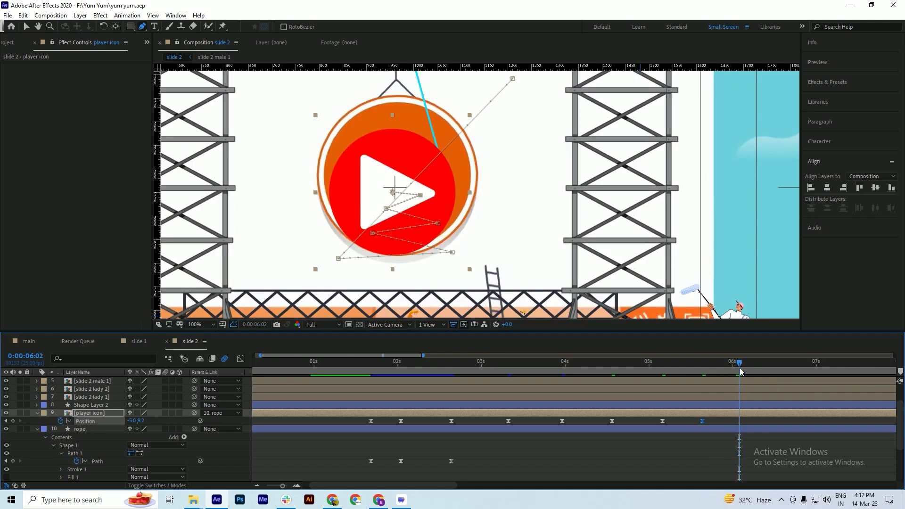
key(shift+Right)
key(shift+Right)
key(shift+Up)
key(shift+Up)
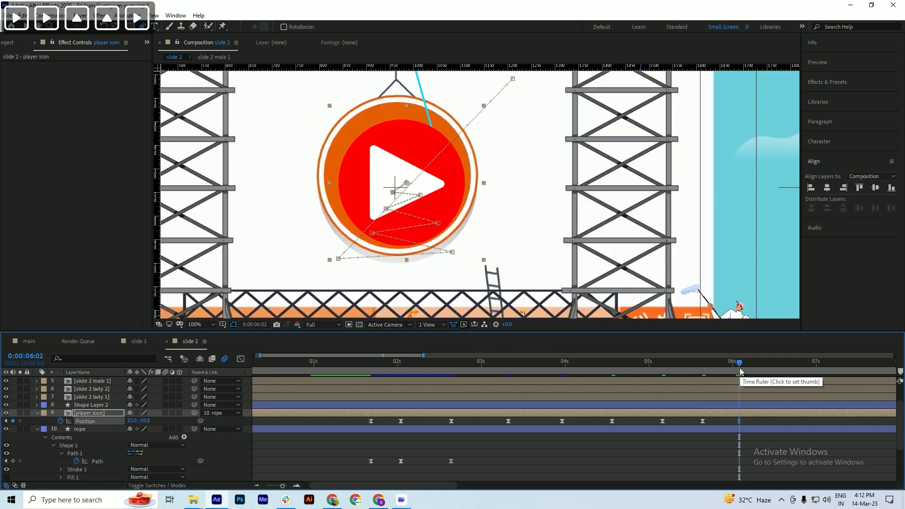
key(shift+Right)
key(shift+Down)
key(shift+Right)
key(shift+Right)
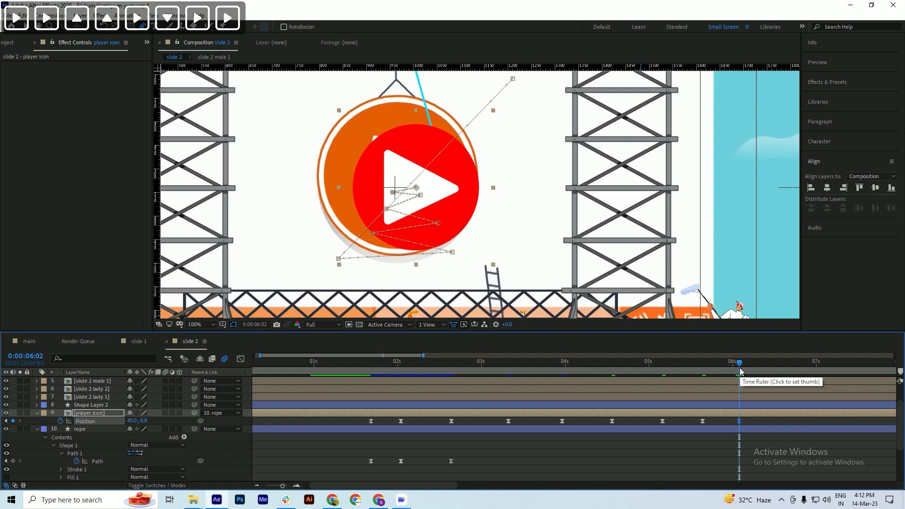
key(shift+Left)
key(Left)
key(Left)
key(Left)
key(Left)
key(Left)
key(Left)
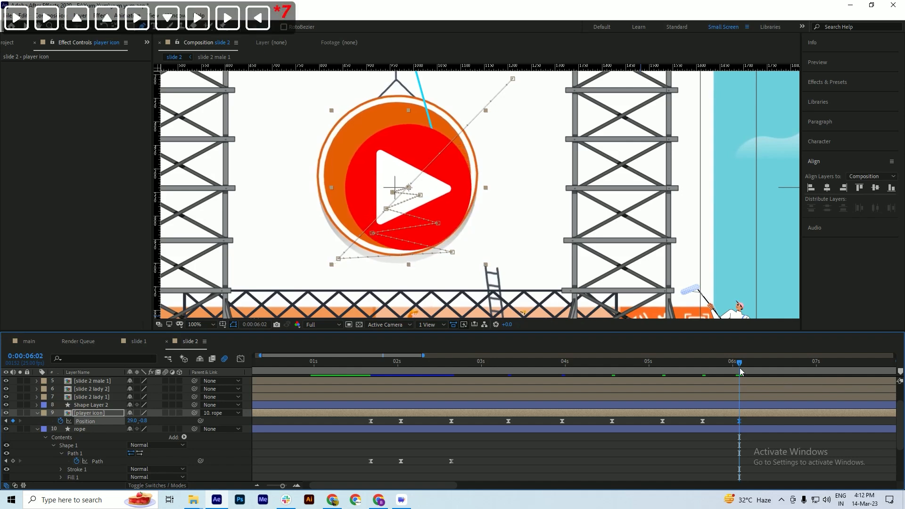
key(ctrl+s)
At 0:00:06:12, settle the player icon at position 2.0, -4.8 and save the project
drag(740, 364, 776, 370)
key(shift+Left)
key(shift+Left)
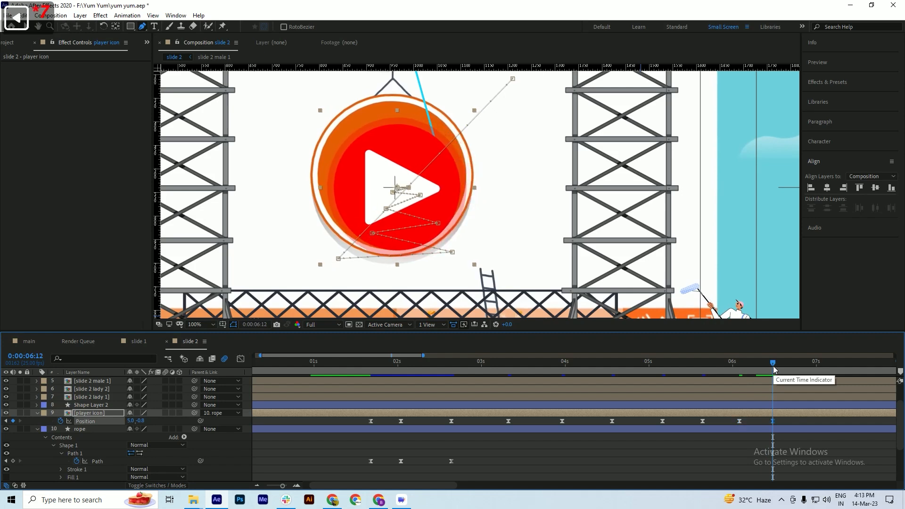
key(Up)
key(Left)
key(Left)
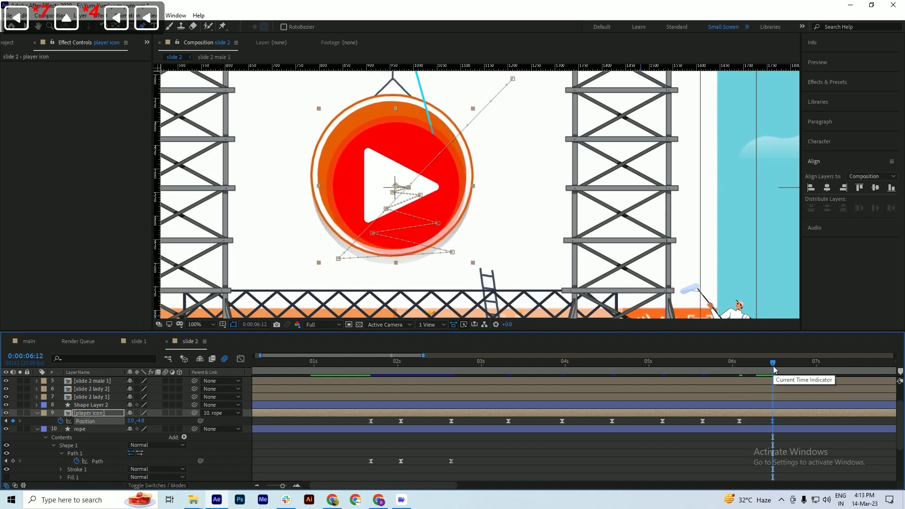
key(ctrl+s)
Preview the swing from 0:00:01:16 and examine the icon and rope layer at the 0:00:02:01 keyframe
drag(773, 367, 366, 388)
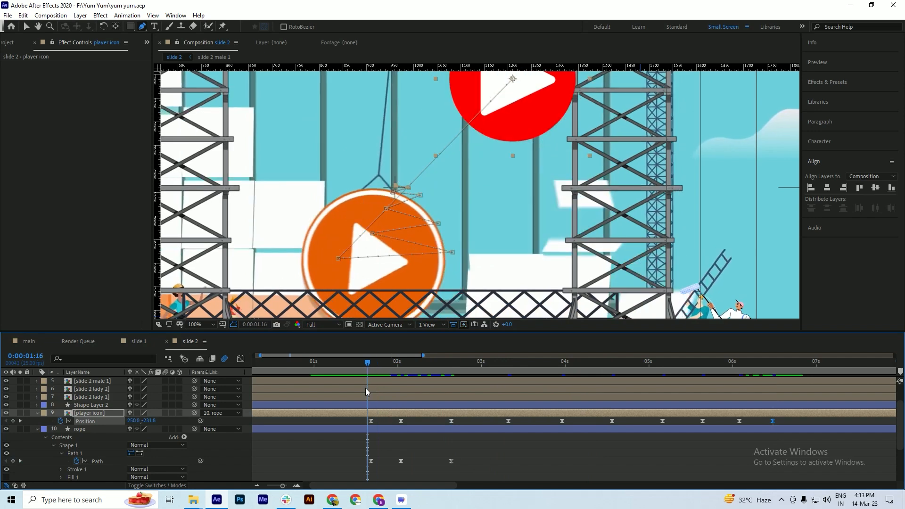
key(space)
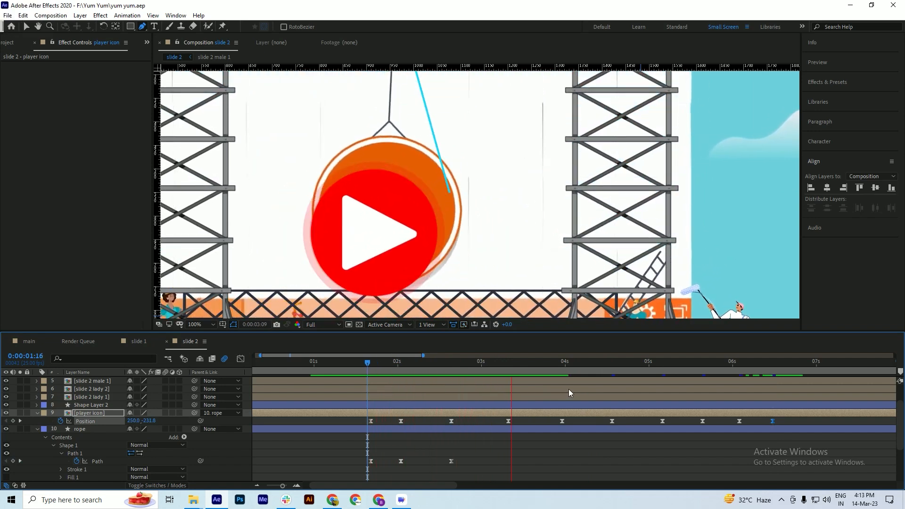
click(364, 365)
drag(366, 368, 400, 371)
key(ctrl+s)
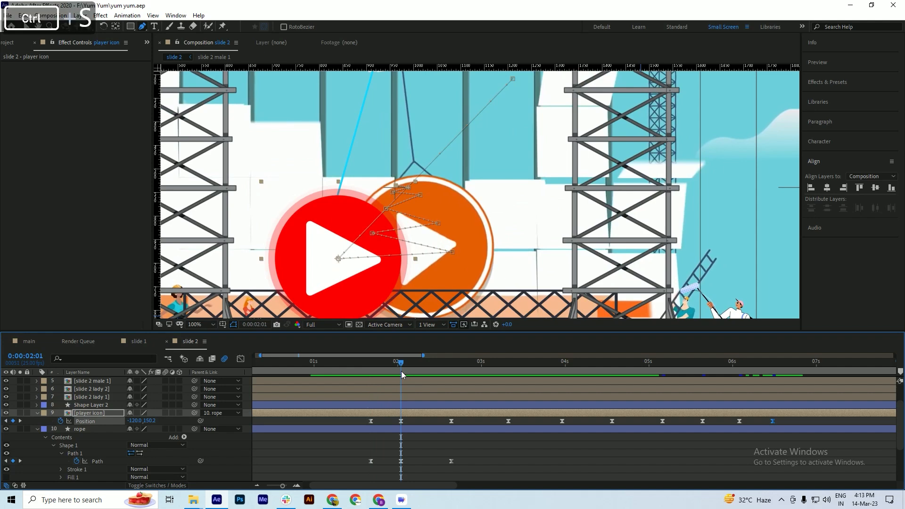
click(417, 426)
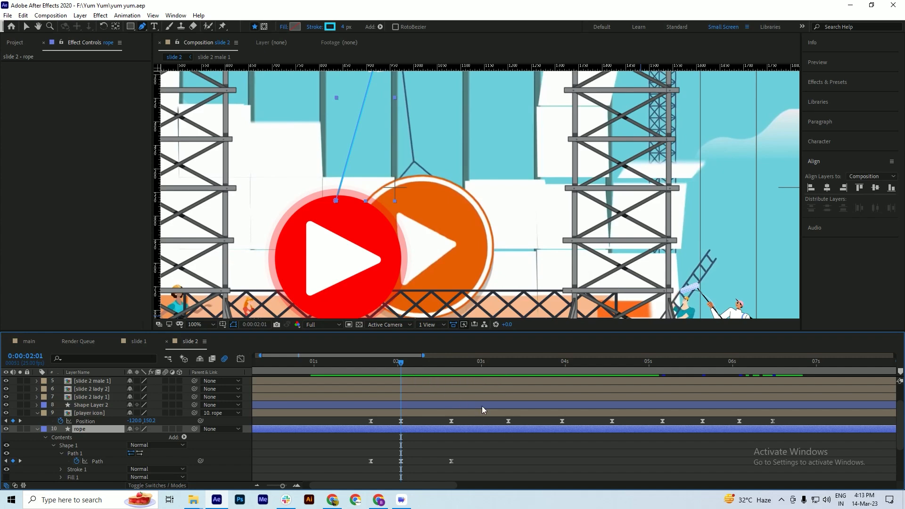
key(ctrl+s)
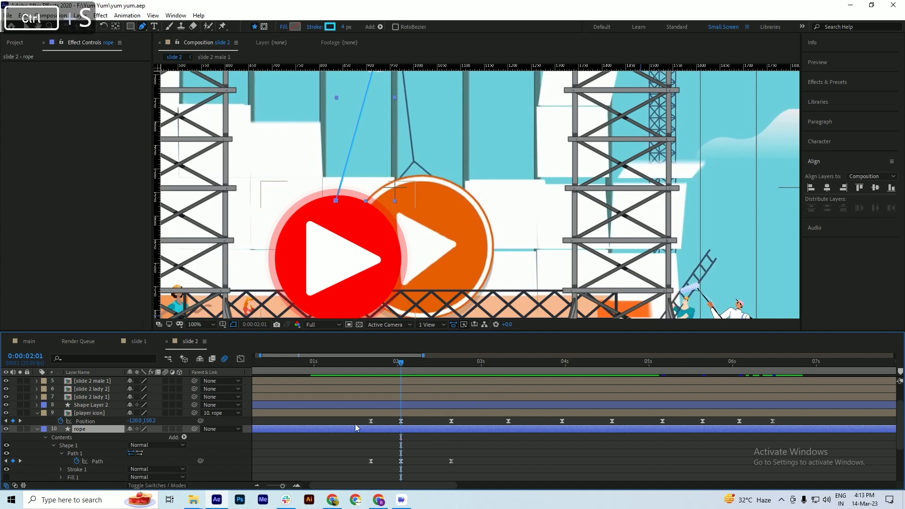
In the player icon composition, add a shape layer and draw a vertical Pen line from above the circle down to the triangle's upper edge
double_click(422, 413)
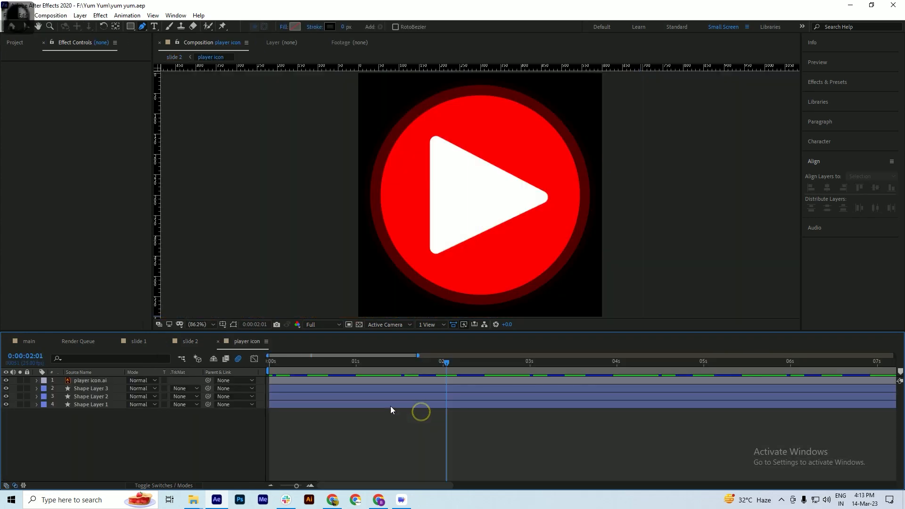
right_click(84, 430)
mouse_move(168, 329)
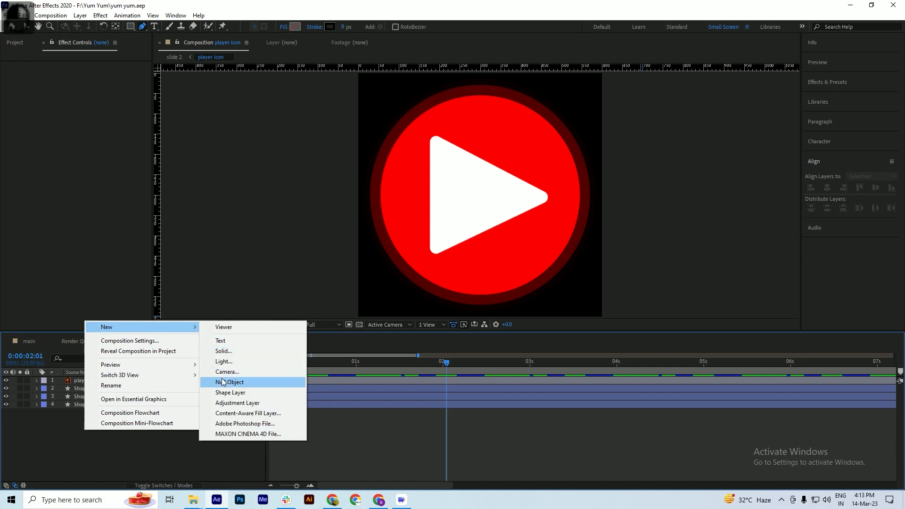
click(223, 391)
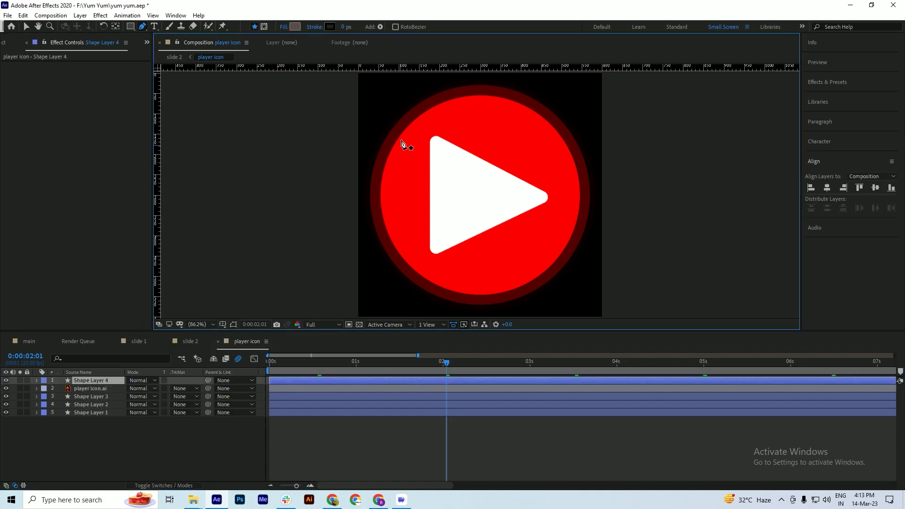
click(142, 28)
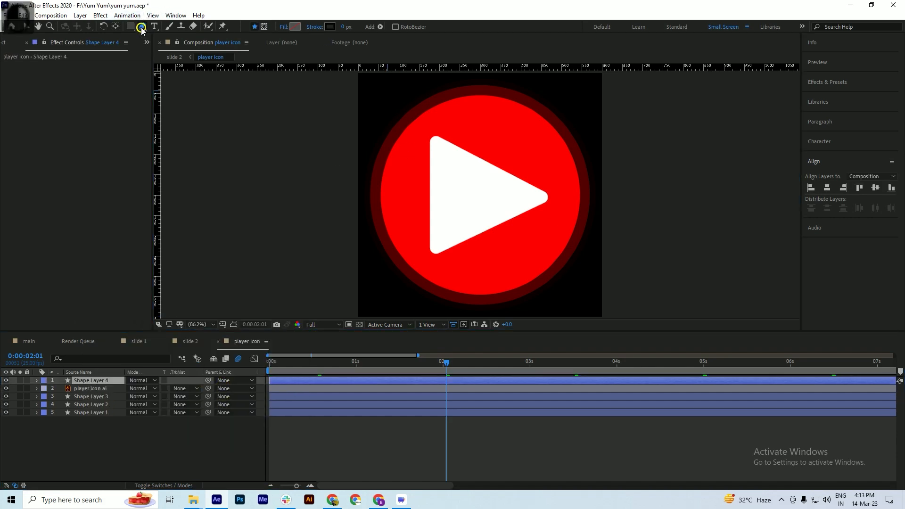
click(479, 80)
shift+click(480, 174)
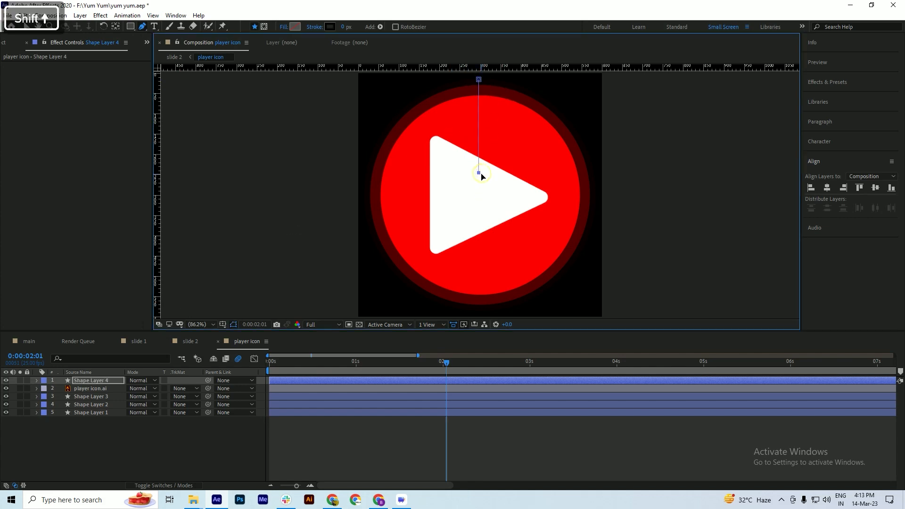
Set the stroke width of the vertical line on Shape Layer 4 to 7 px
click(75, 425)
click(84, 381)
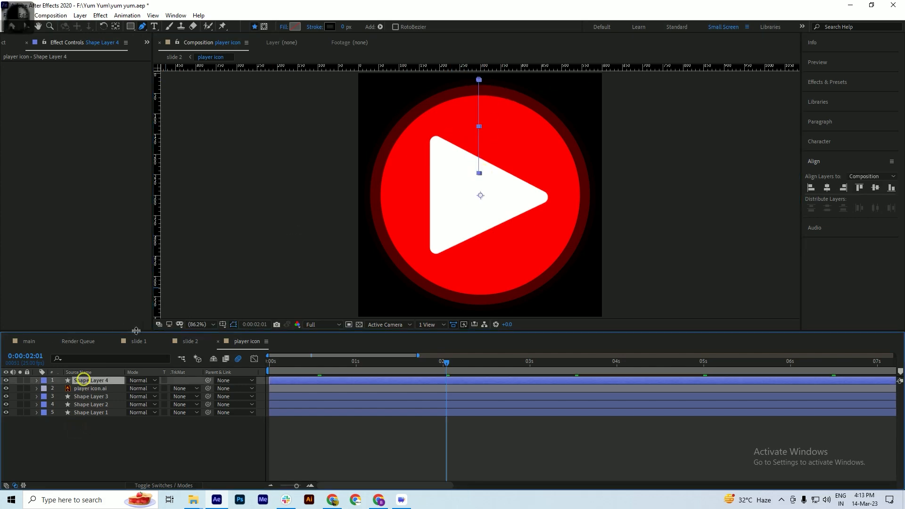
click(341, 26)
drag(348, 27, 349, 27)
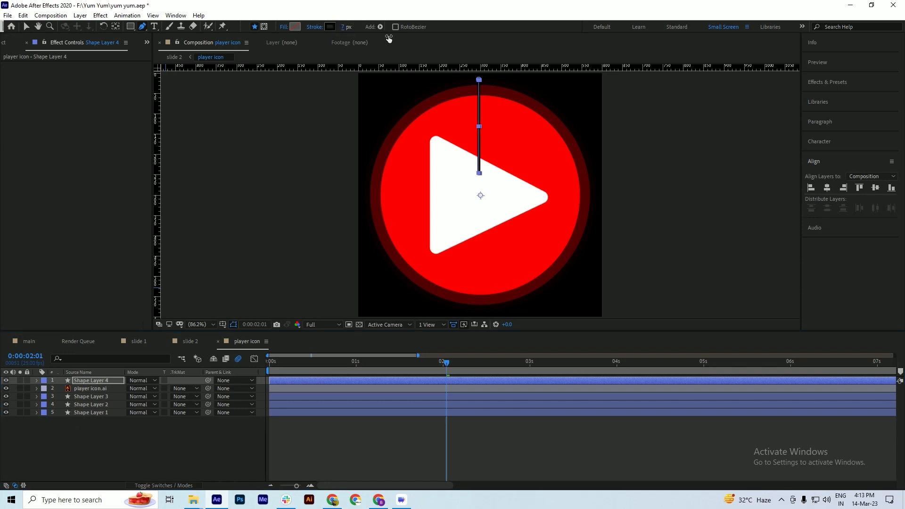
Center the anchor point of Shape Layer 4 on its line and center the layer horizontally in the composition
click(81, 435)
click(94, 382)
key(ctrl)
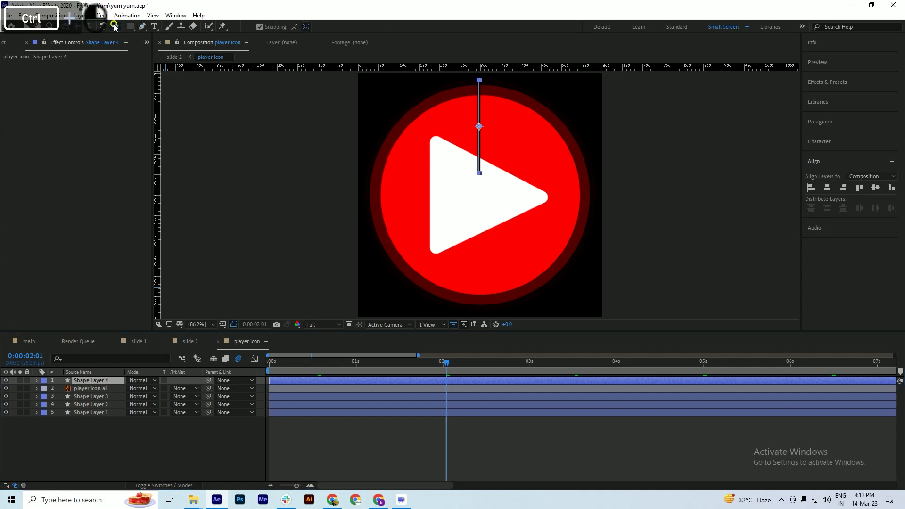
click(829, 188)
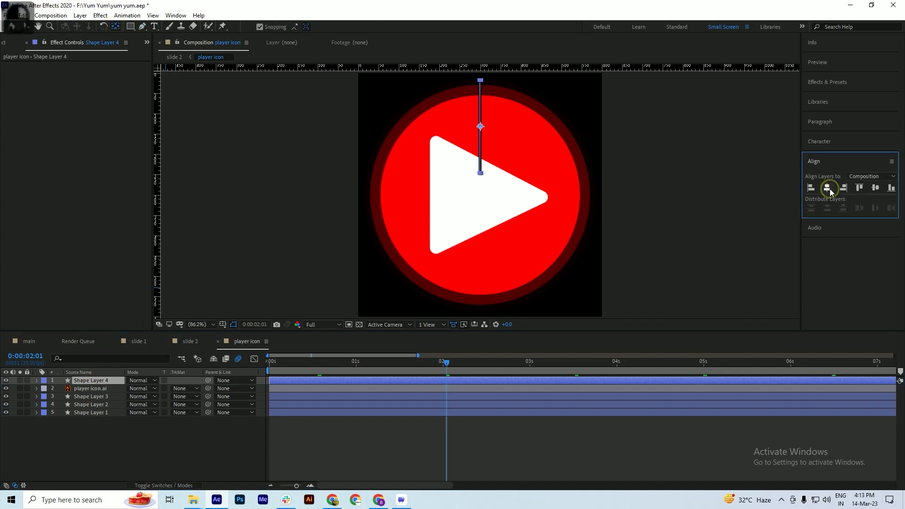
click(126, 446)
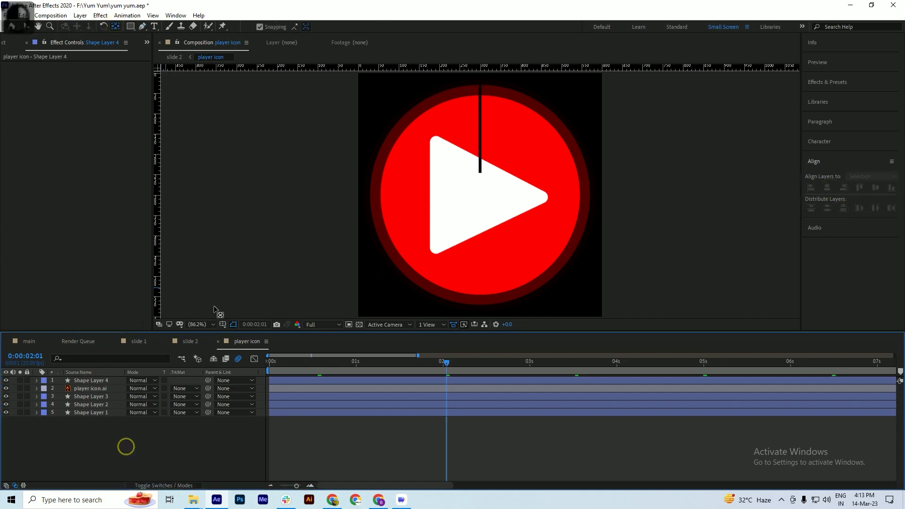
In slide 2, place the lower end of the rope's Path on the icon's vertical line at 0:00:02:16 and save
click(217, 342)
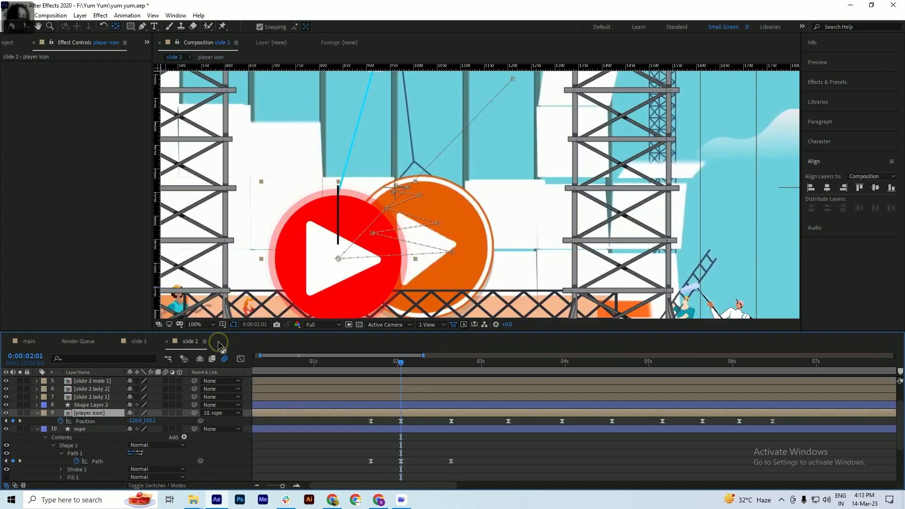
key(ctrl+s)
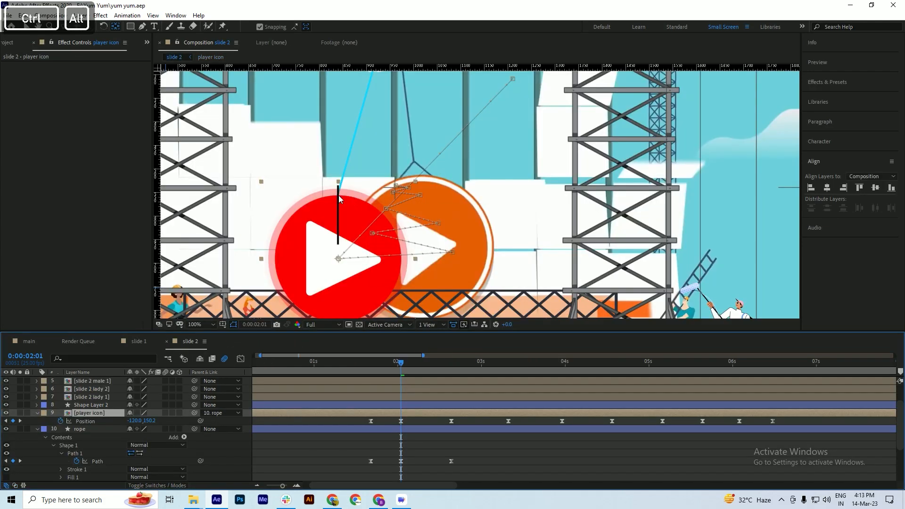
scroll(338, 195, up, 1)
scroll(339, 192, down, 1)
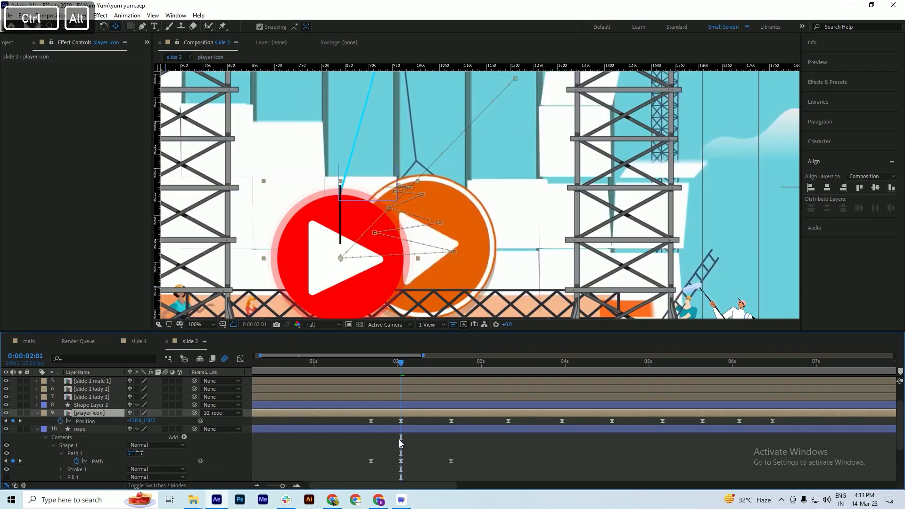
drag(397, 363, 450, 389)
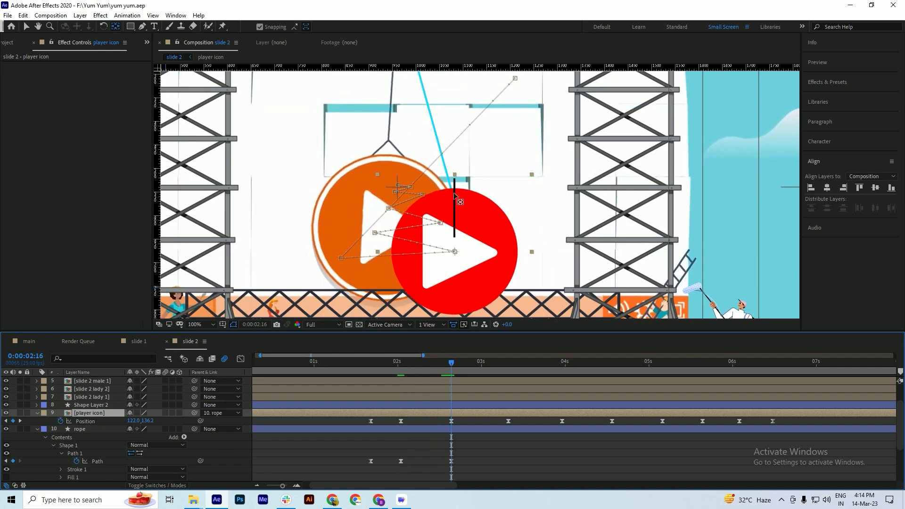
click(448, 429)
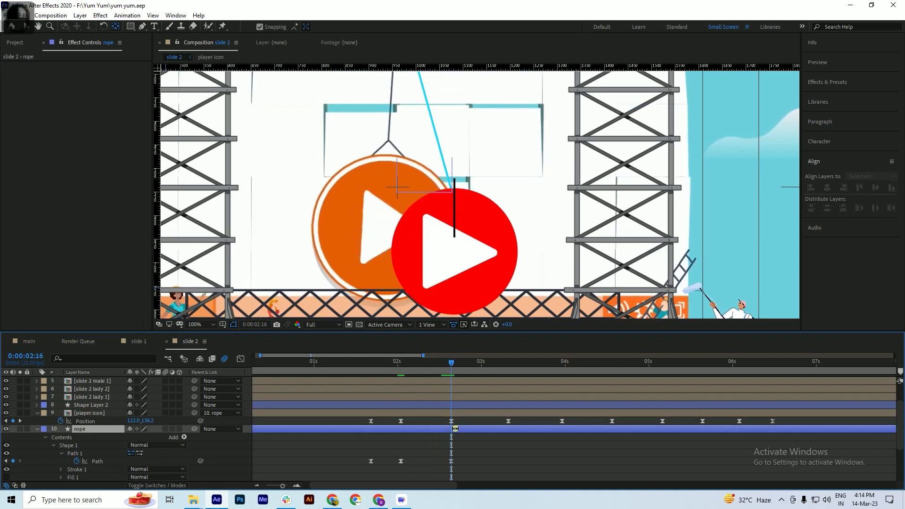
key(g)
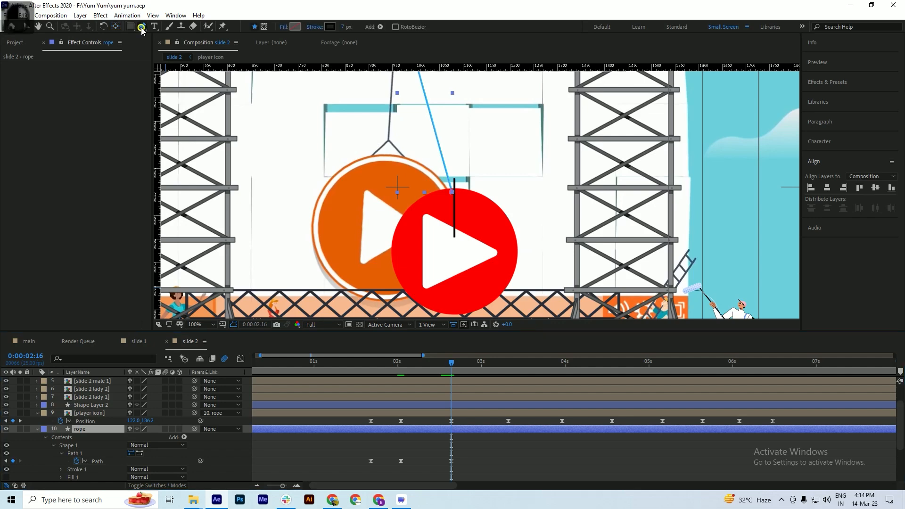
scroll(454, 192, up, 2)
drag(454, 191, 460, 189)
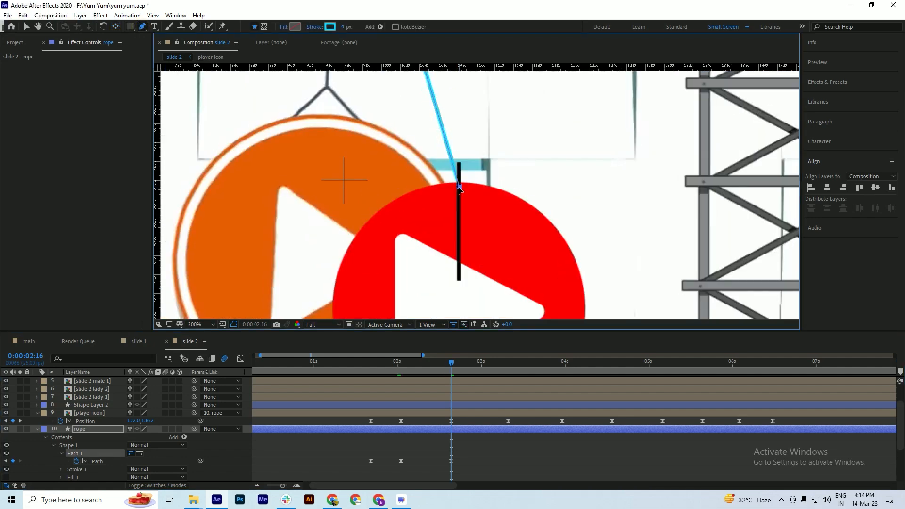
key(ctrl+s)
Keyframe the rope's Path so its lower end meets the icon's vertical line at 0:00:03:08 and 0:00:03:24
drag(474, 372, 509, 372)
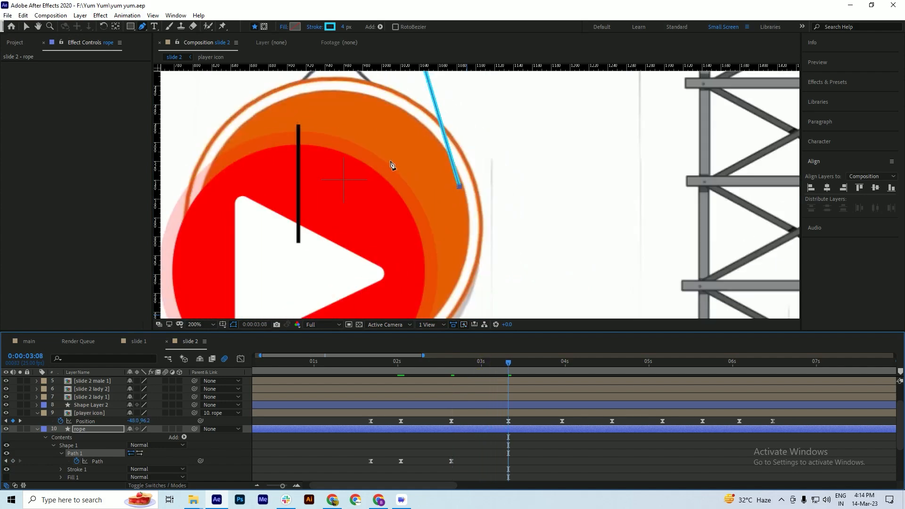
drag(460, 189, 297, 158)
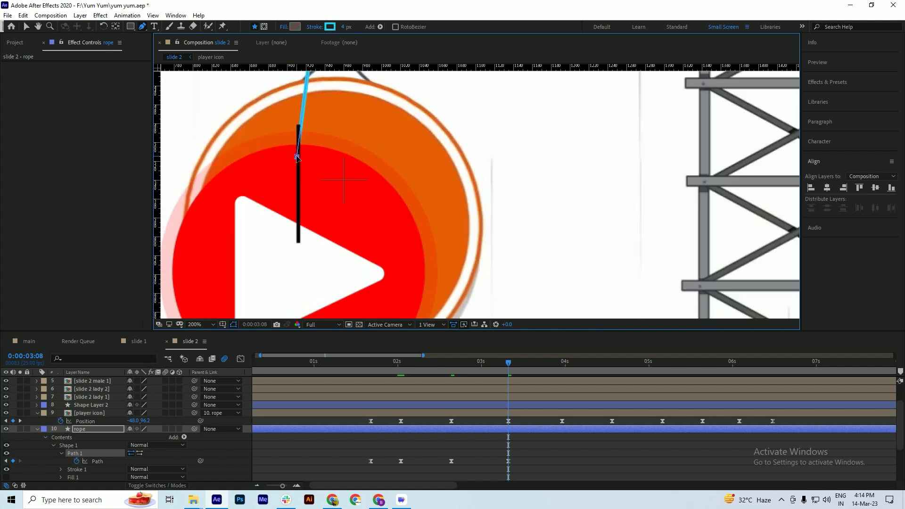
key(ctrl+s)
drag(522, 360, 562, 376)
drag(296, 157, 429, 150)
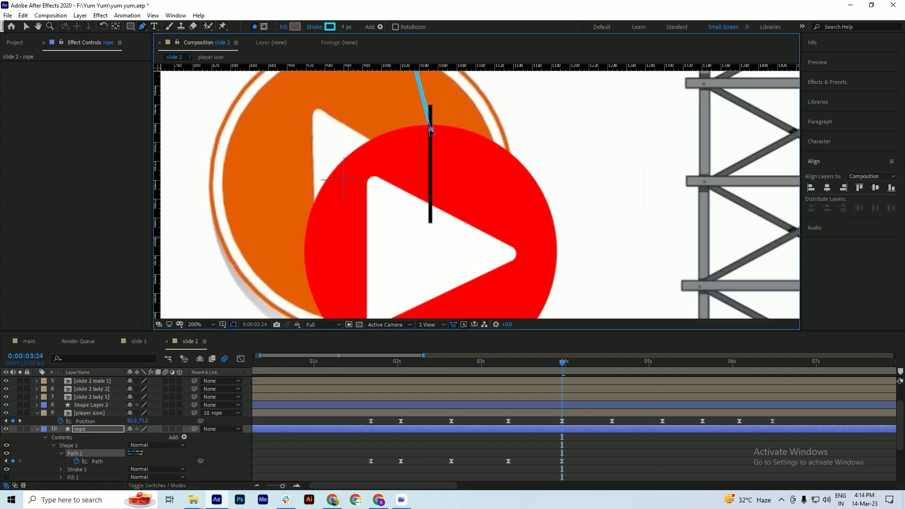
Move the rope's lower end onto the icon's line at 0:00:04:14 and 0:00:05:04, then save the project
drag(585, 369, 612, 369)
drag(434, 131, 326, 98)
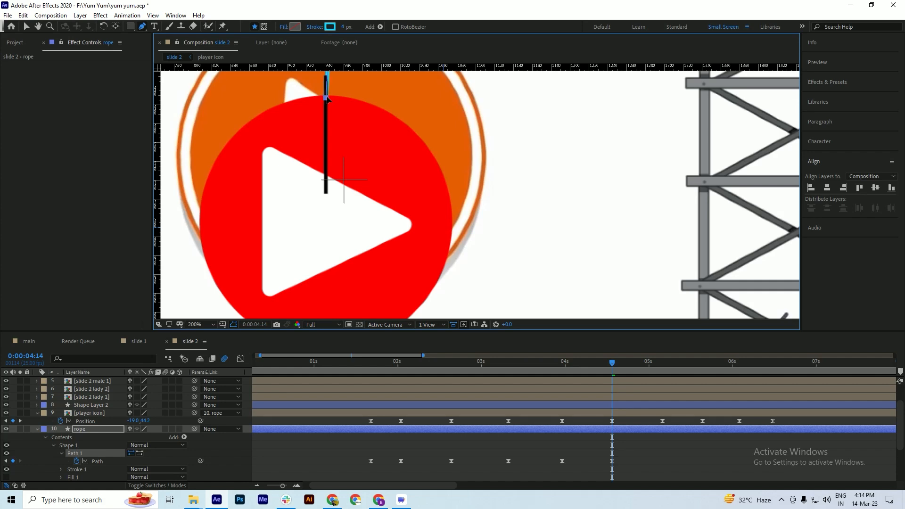
mouse_move(646, 372)
mouse_down()
mouse_move(640, 366)
mouse_move(662, 372)
mouse_up()
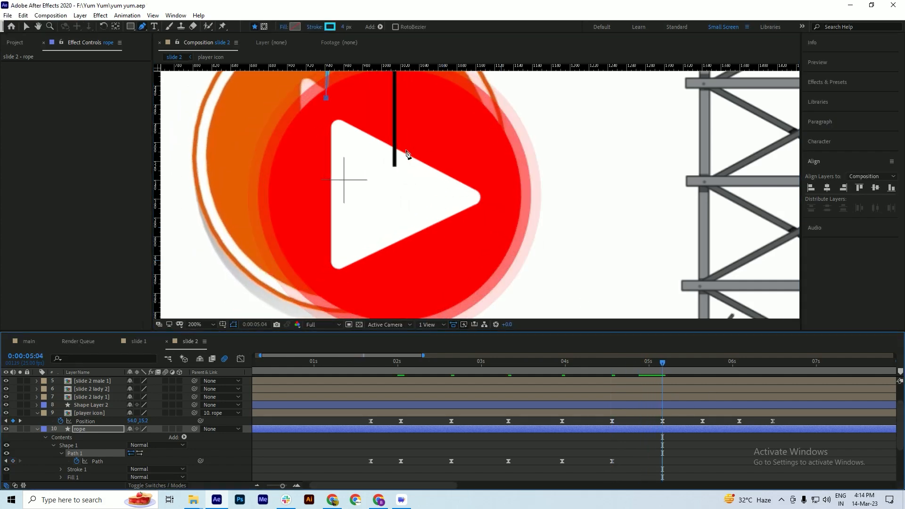
key(space)
drag(406, 191, 419, 249)
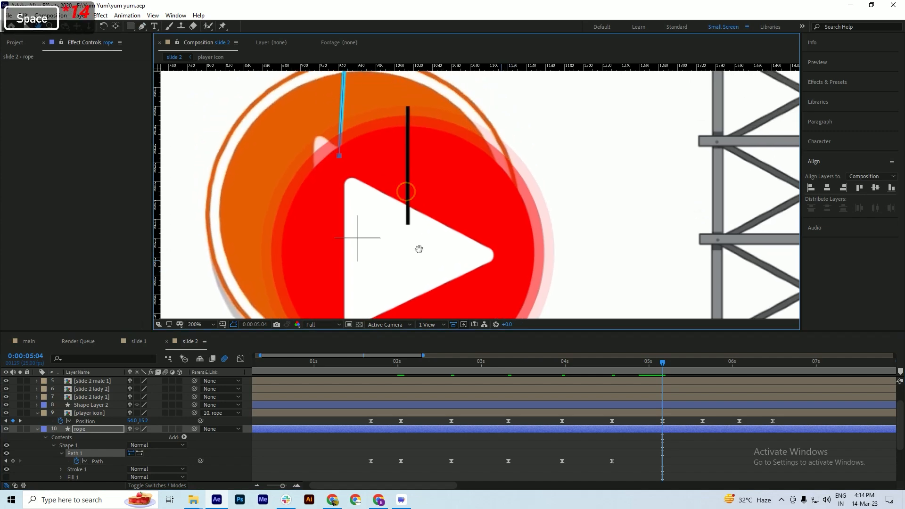
drag(339, 156, 405, 125)
click(406, 124)
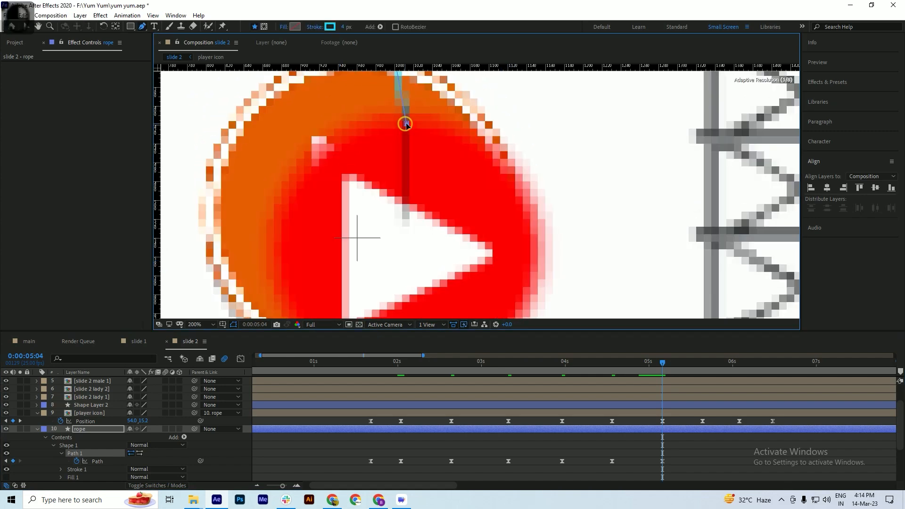
drag(407, 124, 407, 121)
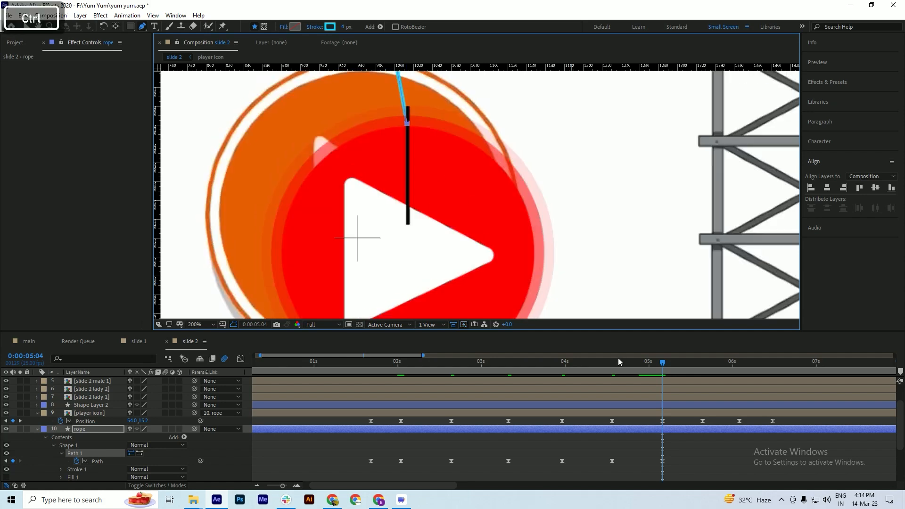
key(ctrl+s)
Add rope Path keyframes at 0:00:05:16 and 0:00:06:02 with the lower end aligned to the icon's line
drag(684, 371, 703, 372)
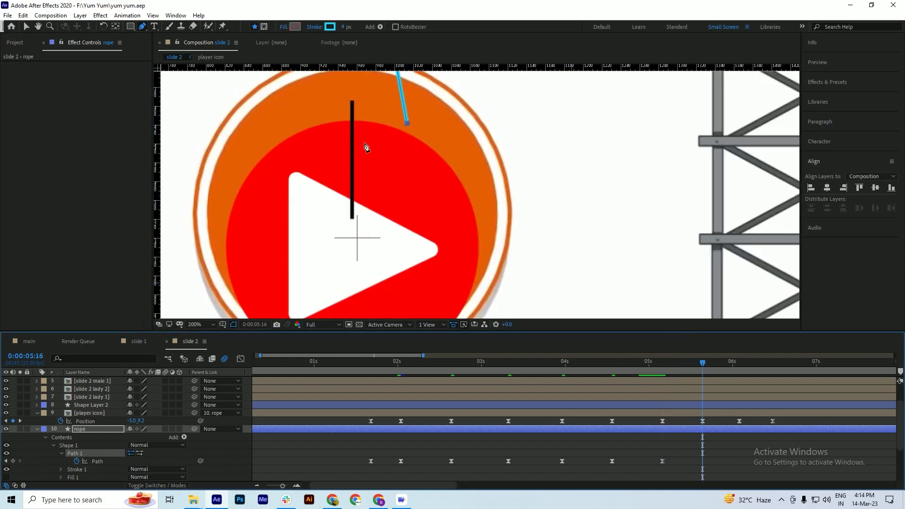
drag(408, 124, 351, 125)
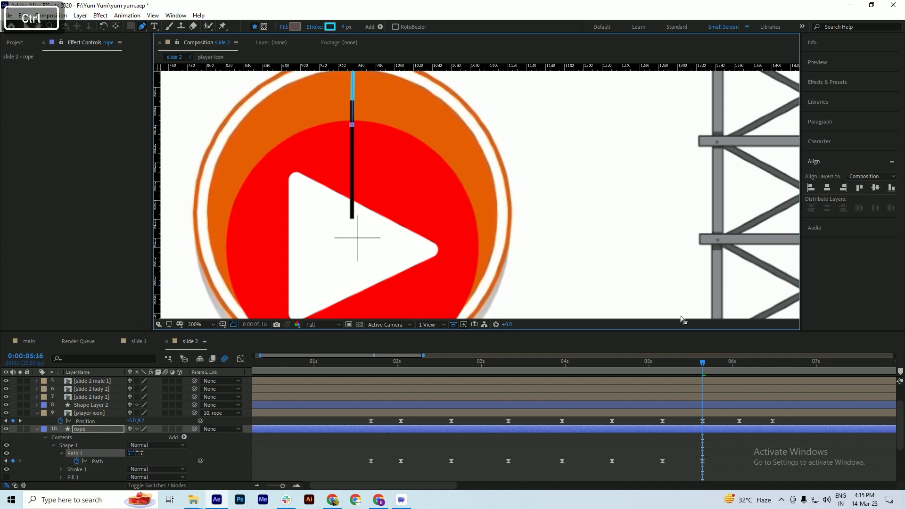
drag(712, 361, 739, 372)
drag(352, 125, 384, 118)
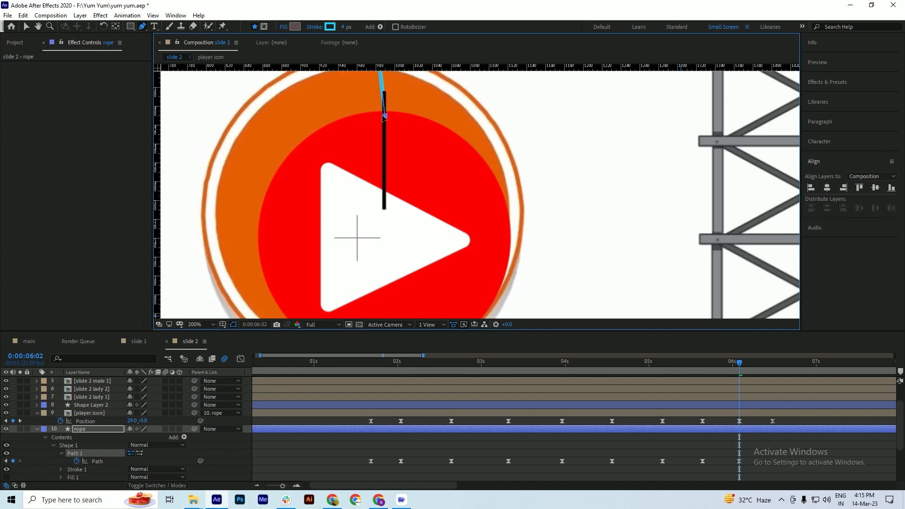
Align the rope's lower end with the icon's line at the last Position keyframe, 0:00:06:12
drag(750, 365, 773, 363)
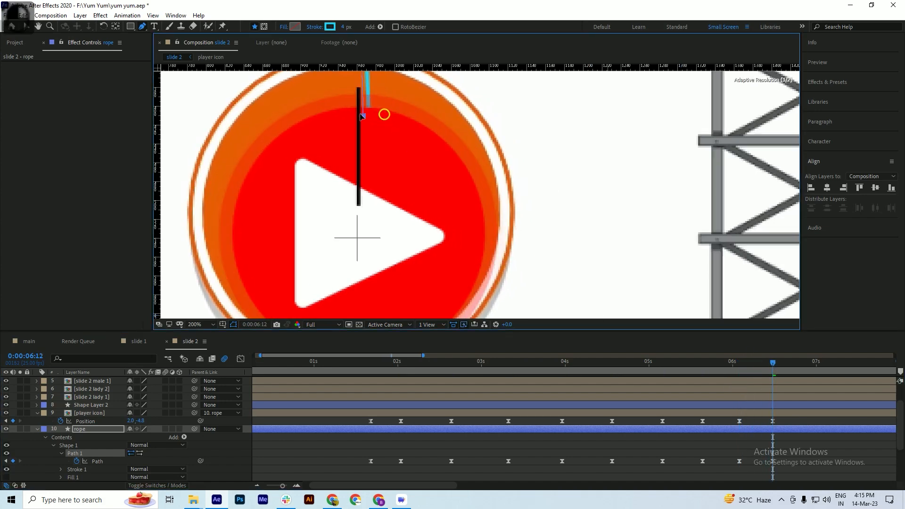
drag(385, 115, 359, 115)
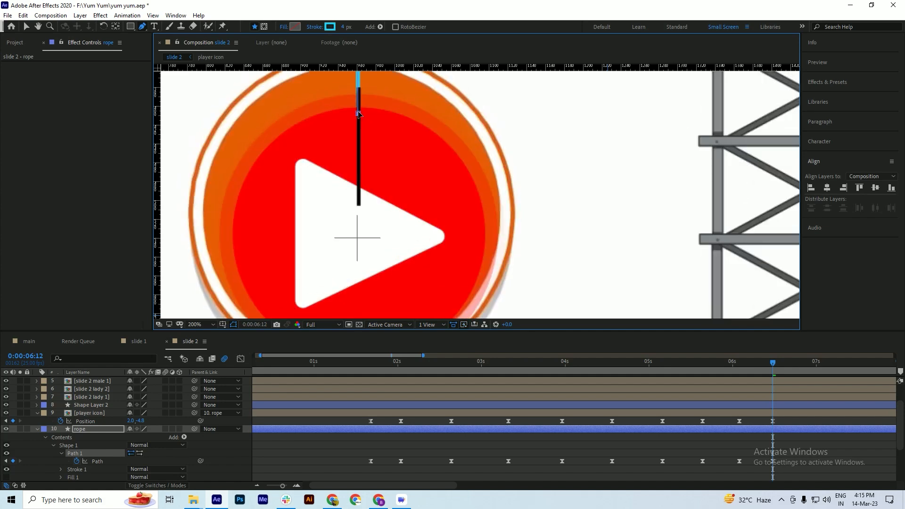
scroll(426, 200, down, 2)
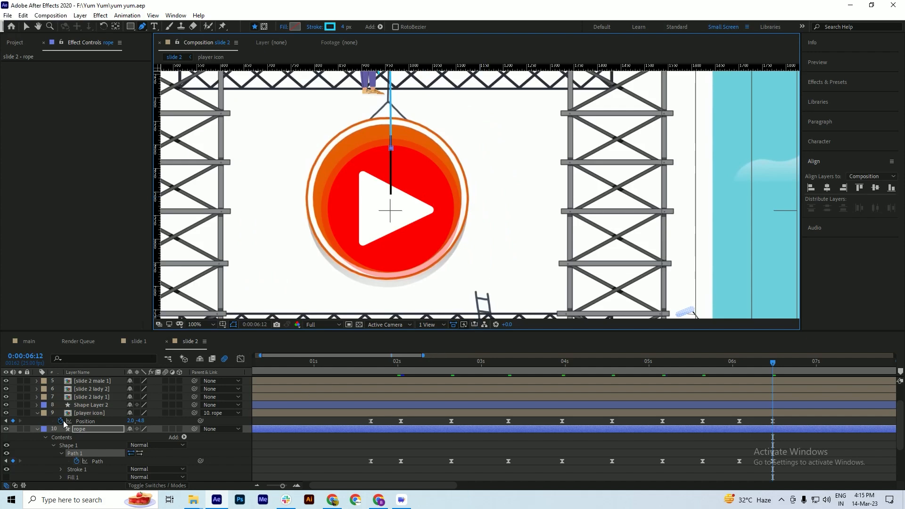
Delete the guide line Shape Layer 4 from the player icon composition and save the project
double_click(88, 413)
click(85, 381)
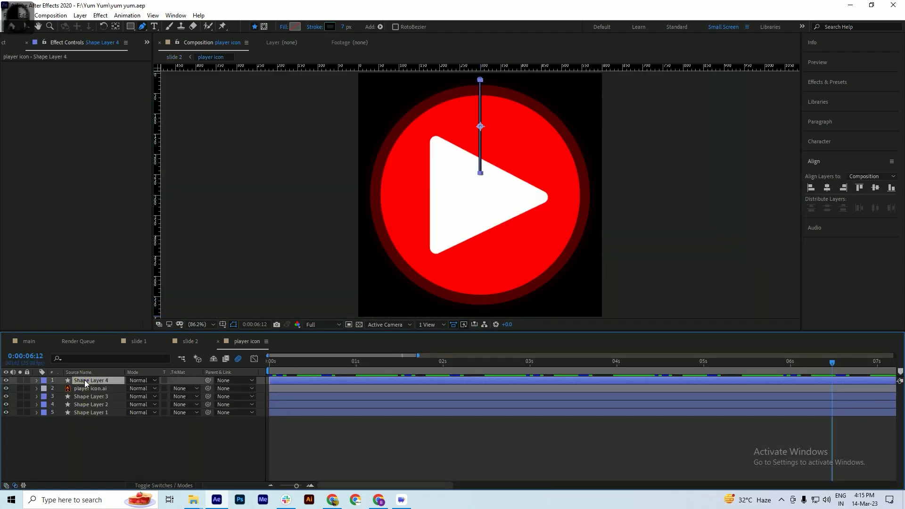
key(Delete)
key(ctrl+s)
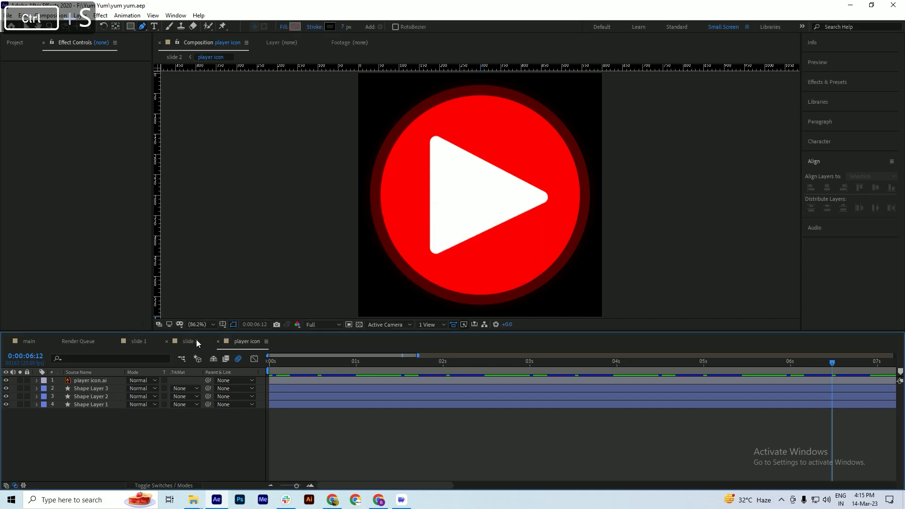
Preview the swing in slide 2 from 0:00:01:16 and examine how the rope follows the icon up to 0:00:02:09
click(194, 341)
key(space)
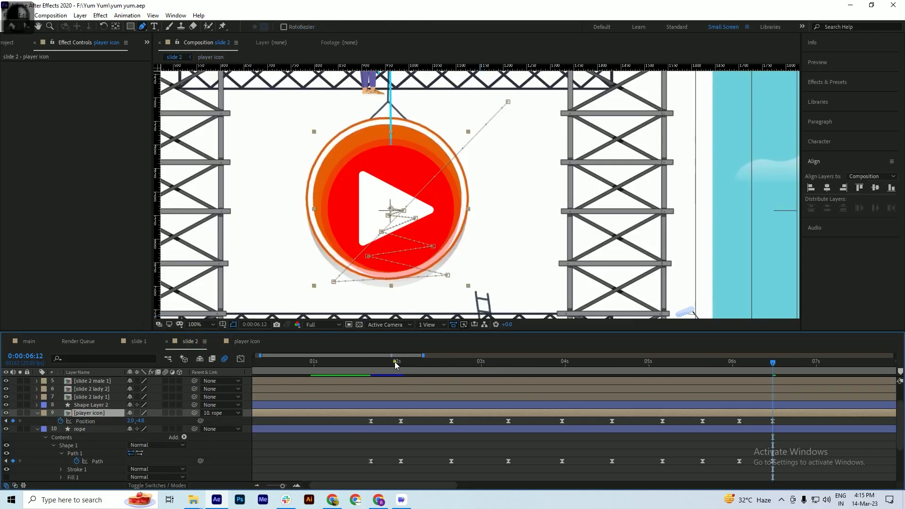
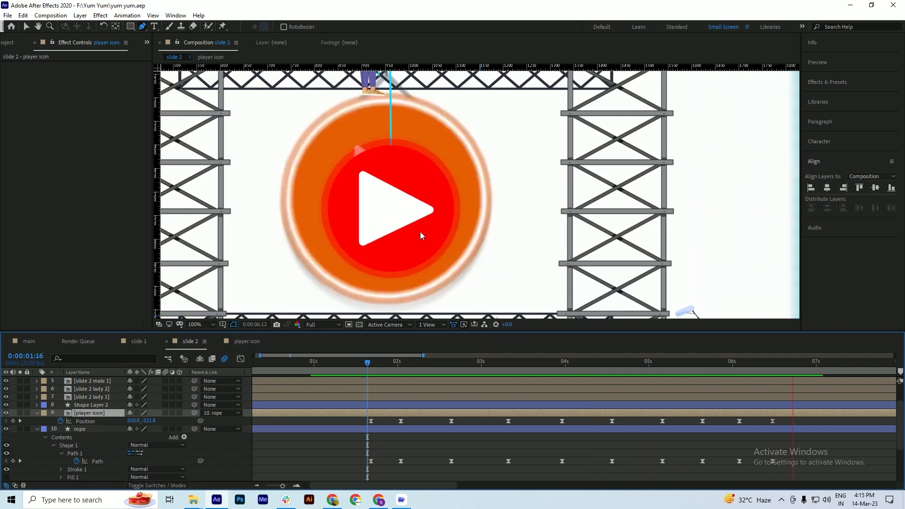
key(space)
scroll(428, 217, down, 1)
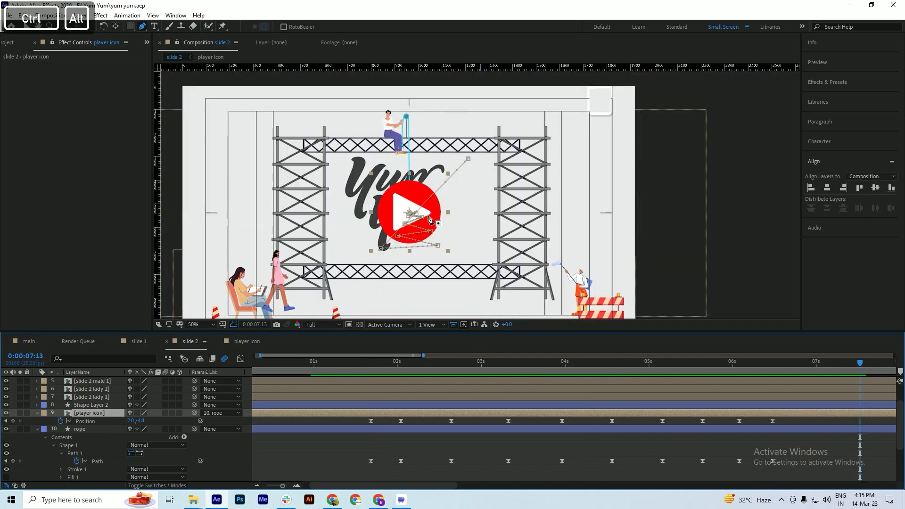
drag(374, 369, 428, 414)
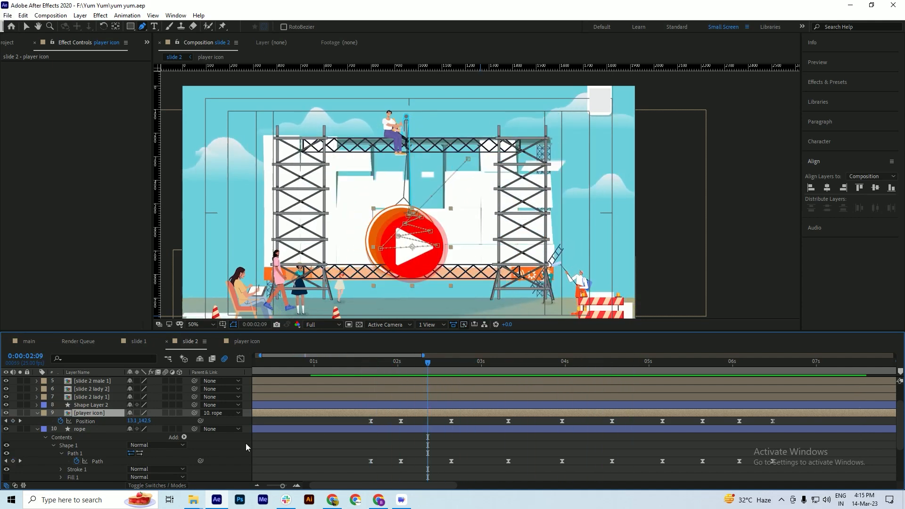
Collapse the expanded properties of all slide 2 layers, deselect the layers and save the project
key(ctrl+a)
click(38, 413)
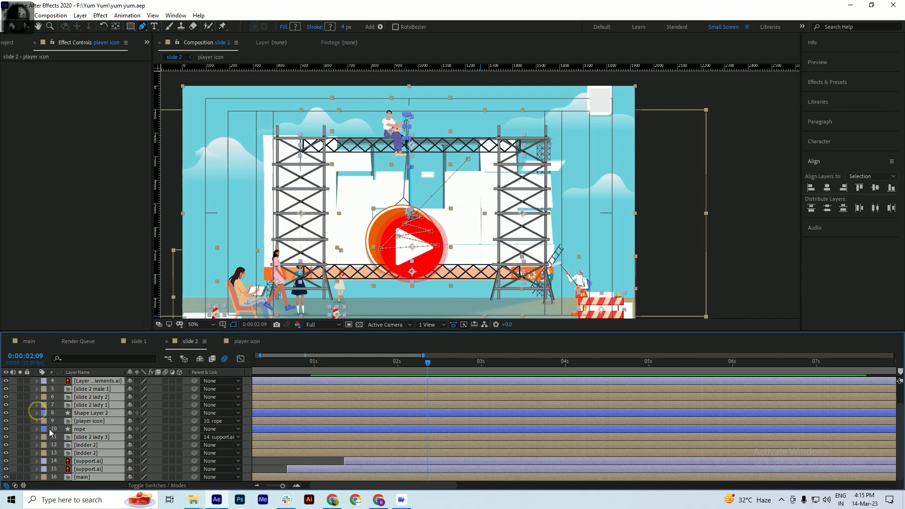
click(13, 454)
key(ctrl+s)
Fit slide 2 in the viewer and examine its opening from the start to 0:00:01:13, stopping back at 0:00:01:08
drag(367, 369, 198, 373)
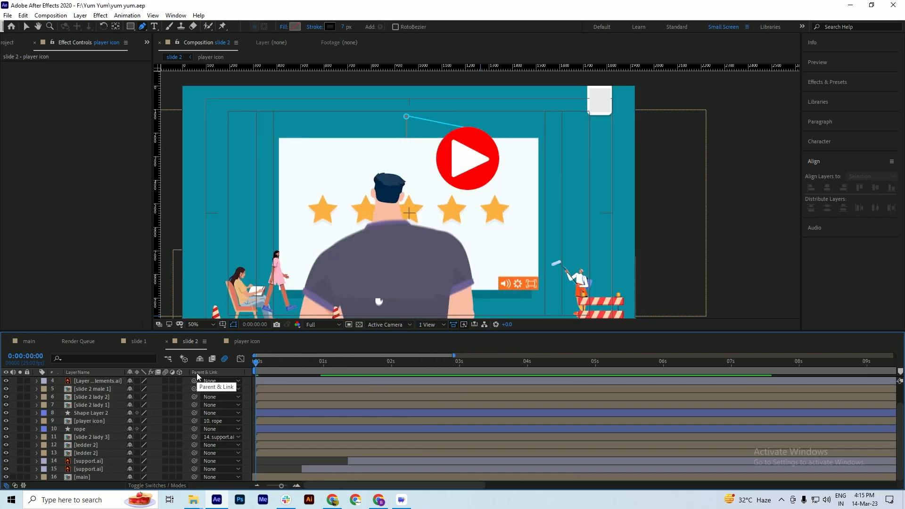
key(space)
mouse_move(391, 299)
mouse_down()
mouse_move(401, 269)
mouse_move(383, 287)
mouse_up()
click(198, 325)
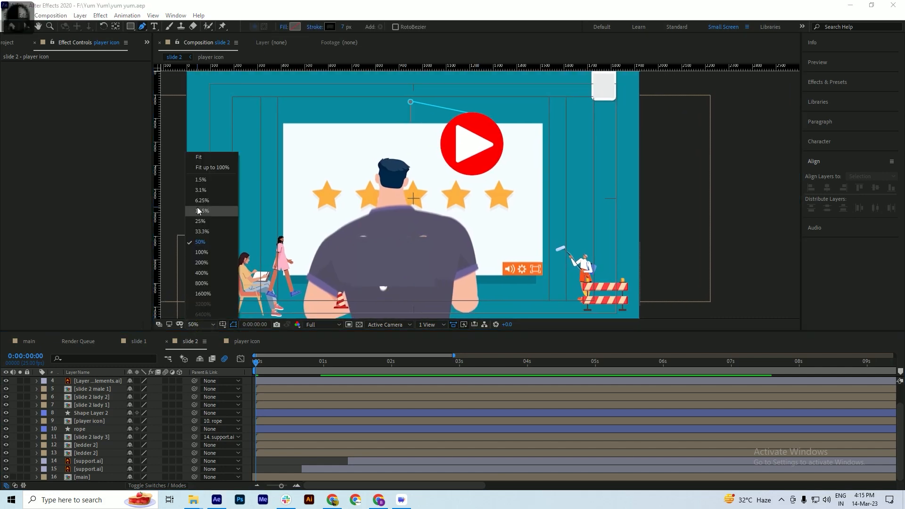
click(211, 157)
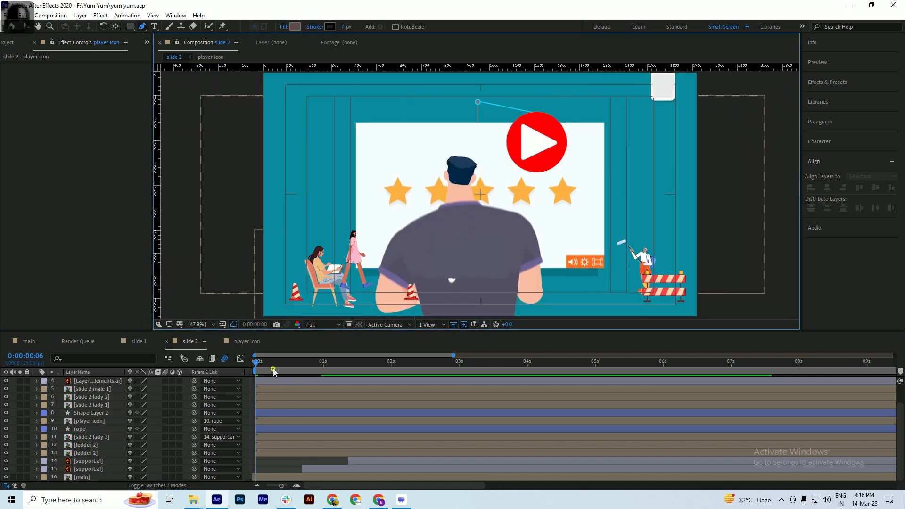
drag(274, 372, 315, 394)
drag(301, 394, 359, 421)
key(ctrl+s)
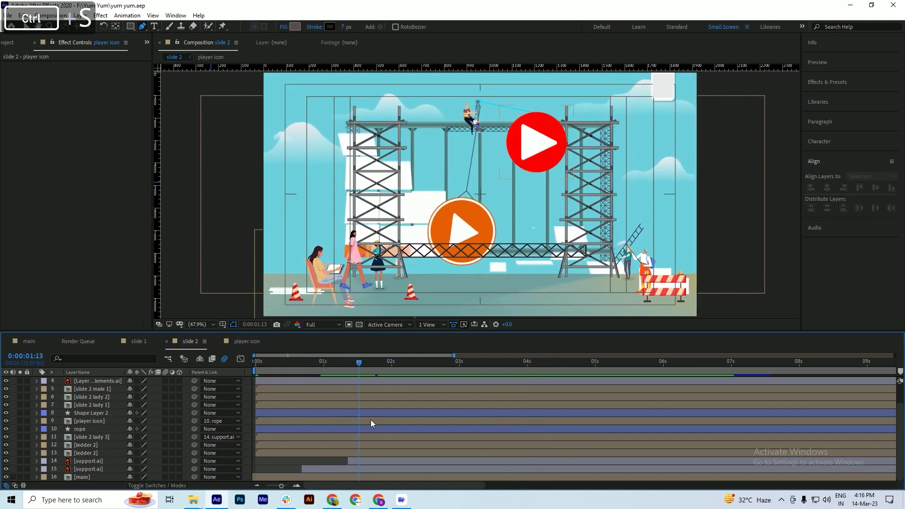
key(ctrl+s)
key(ctrl+s)
drag(361, 363, 348, 405)
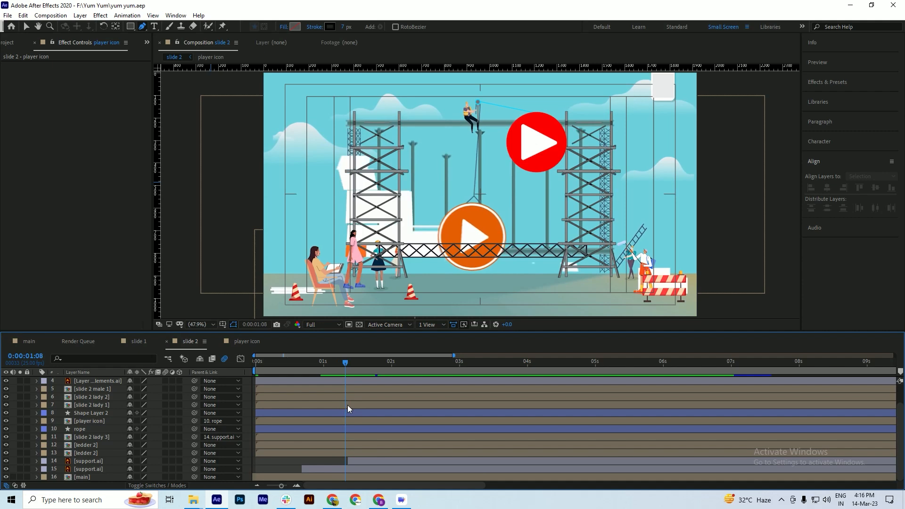
key(ctrl+s)
Make the 3d slide layer in slide 2 visible and select it
scroll(75, 404, up, 2)
click(5, 380)
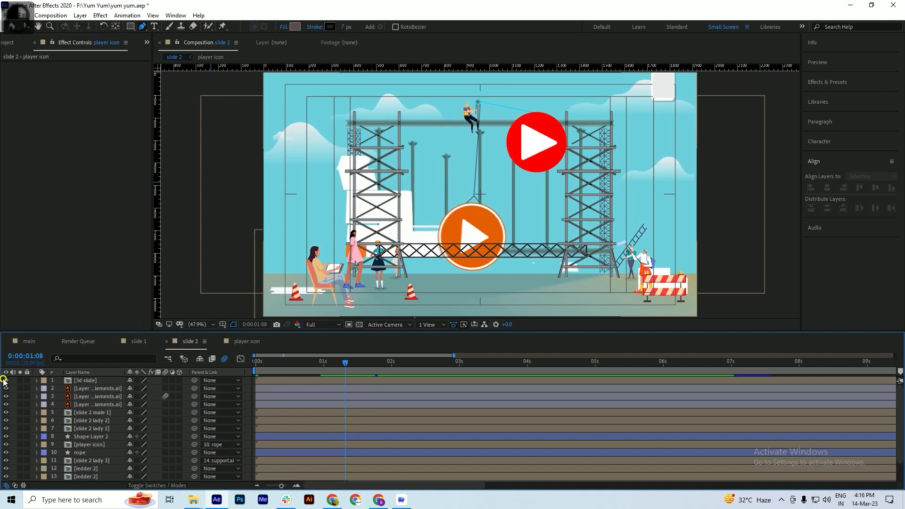
click(86, 380)
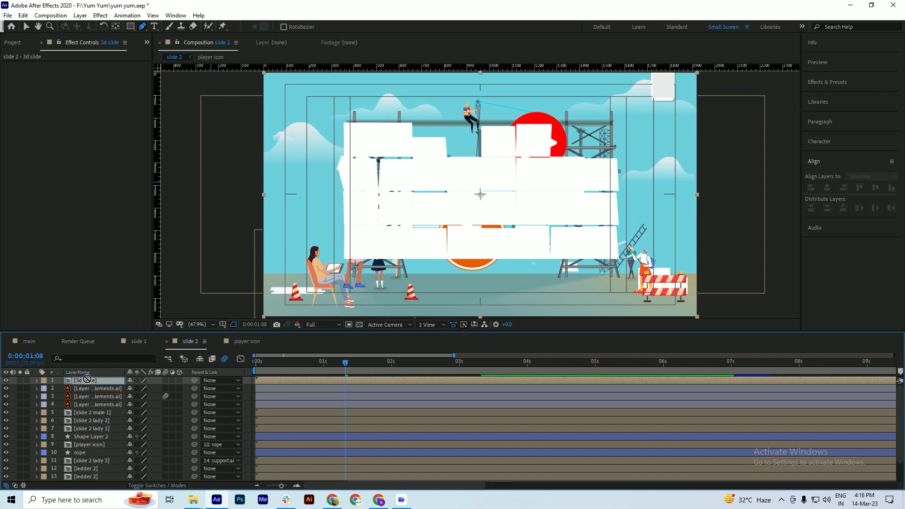
Move the 3d slide layer down the slide 2 layer stack to directly beneath the rope layer
drag(86, 379, 91, 399)
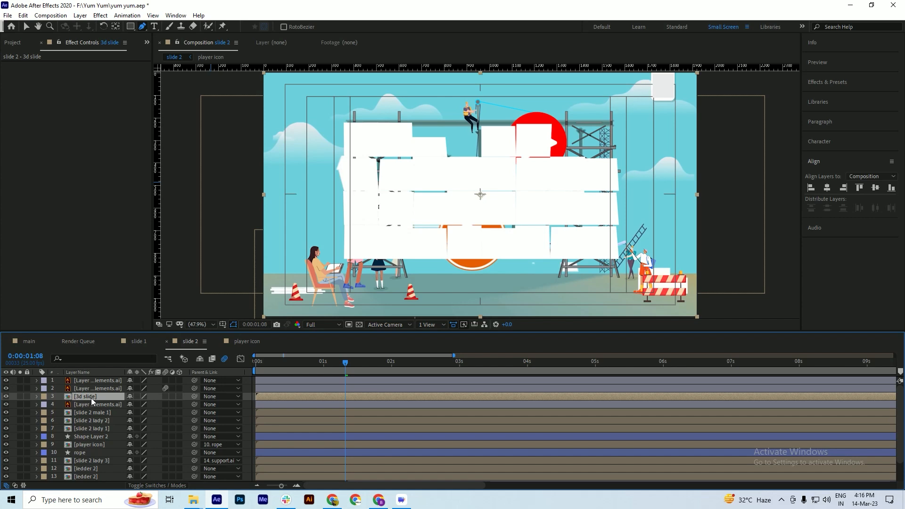
drag(92, 398, 91, 451)
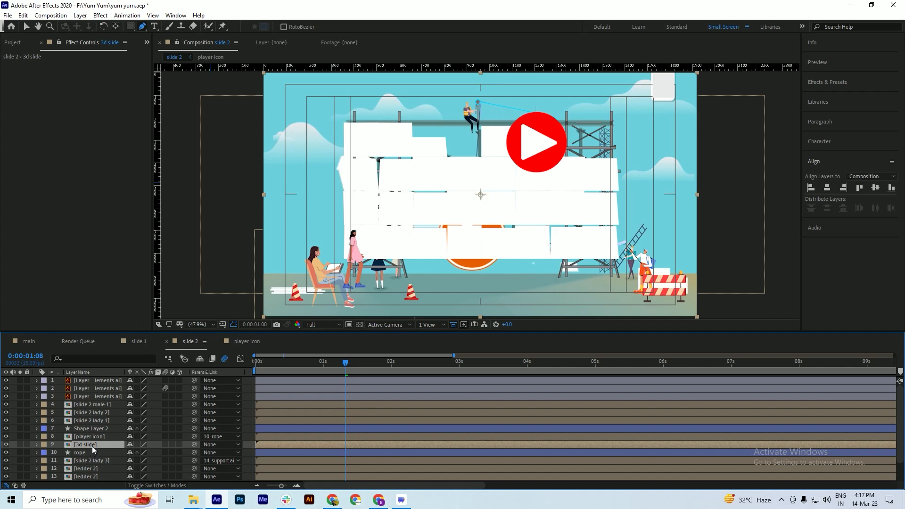
scroll(92, 446, down, 1)
drag(84, 421, 83, 433)
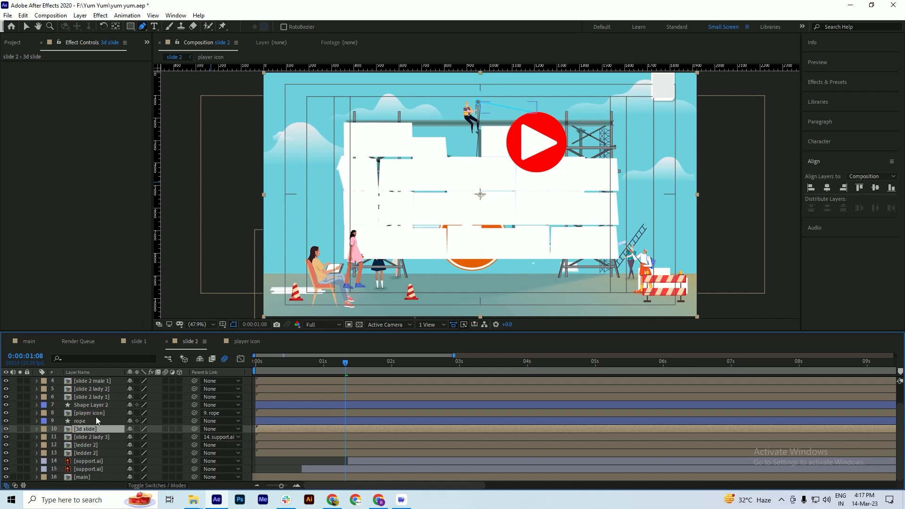
Check slide 2 at 0:00:02:07, move the 3d slide layer directly beneath slide 2 lady 3, and save the project
drag(370, 368, 411, 371)
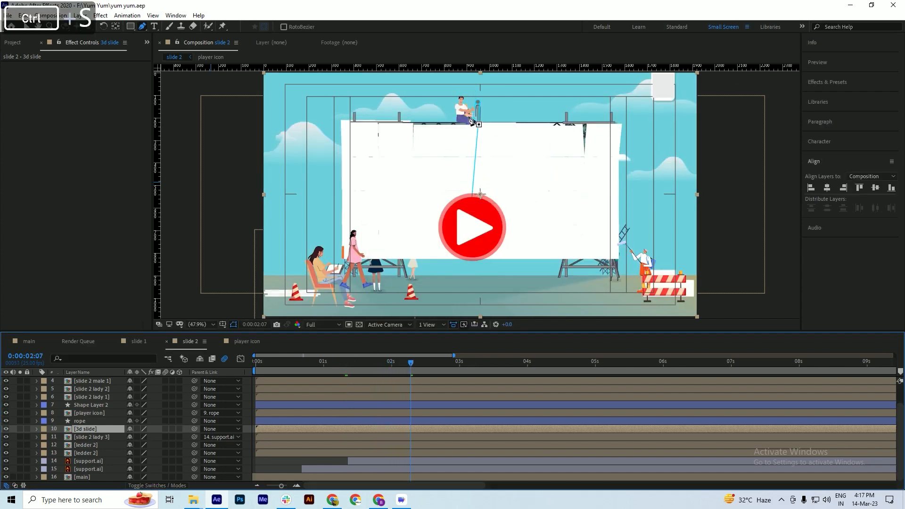
click(92, 437)
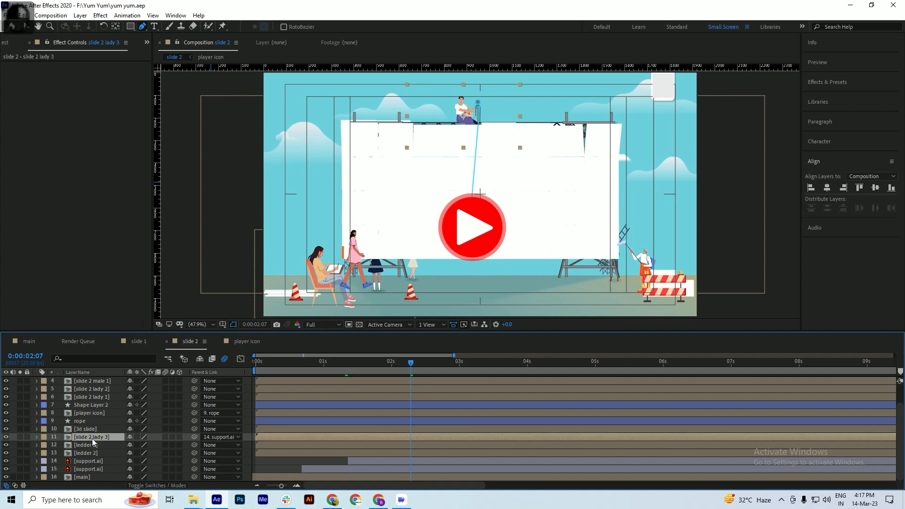
click(91, 429)
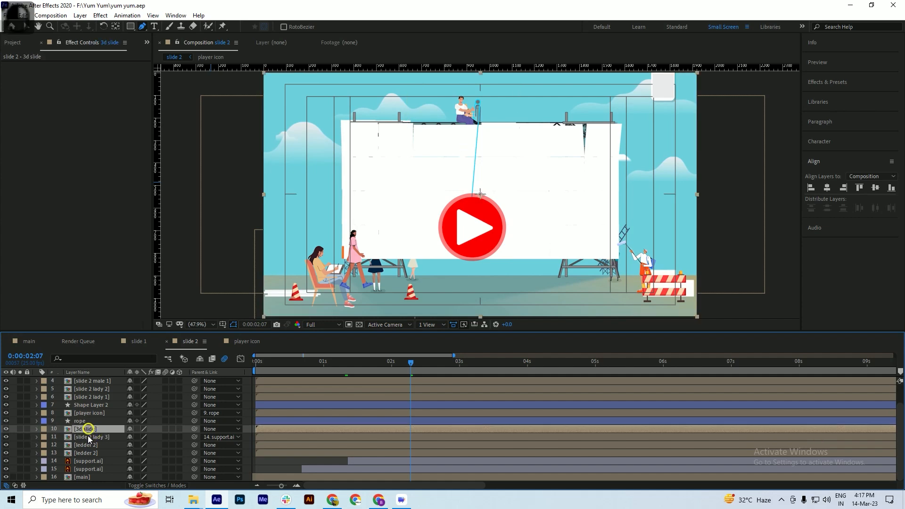
drag(88, 436, 88, 438)
key(ctrl+s)
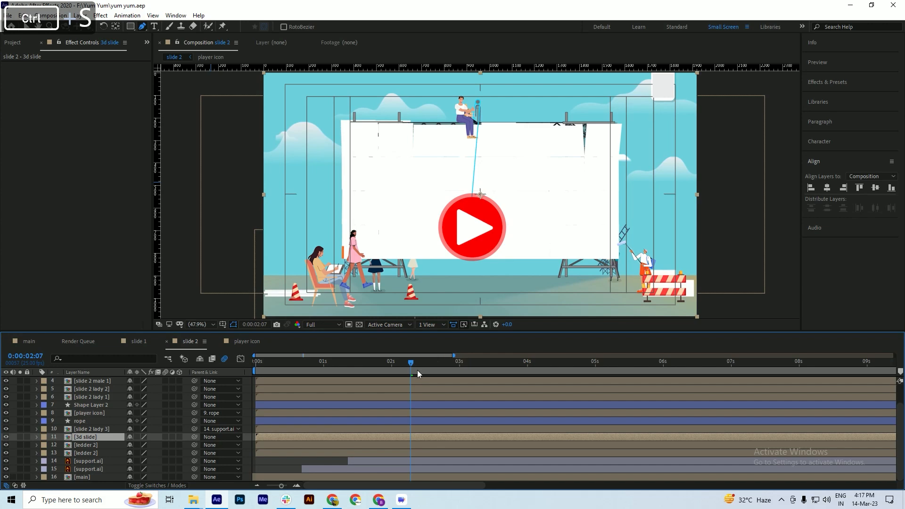
Shift the 3d slide layer to start at 0:00:01:11 and preview the result from 0:00:01:20 to 0:00:05:04
drag(411, 369, 355, 396)
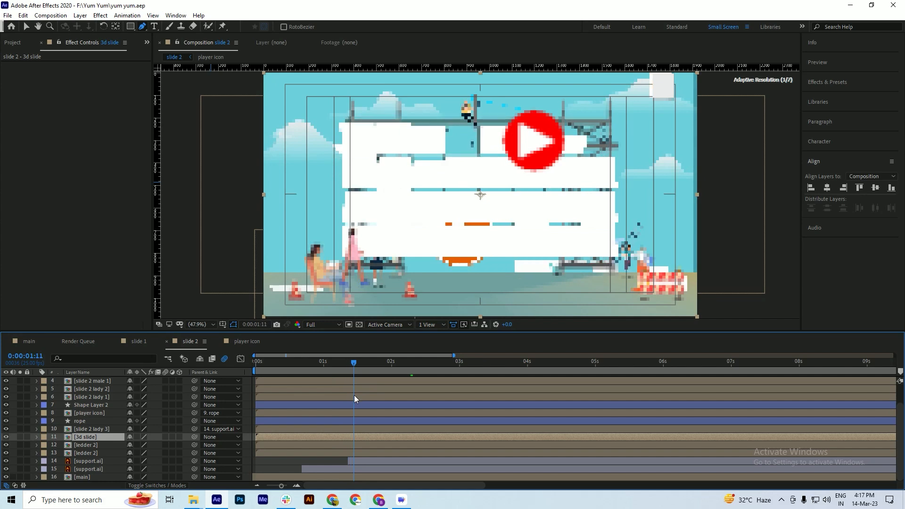
drag(275, 436, 372, 439)
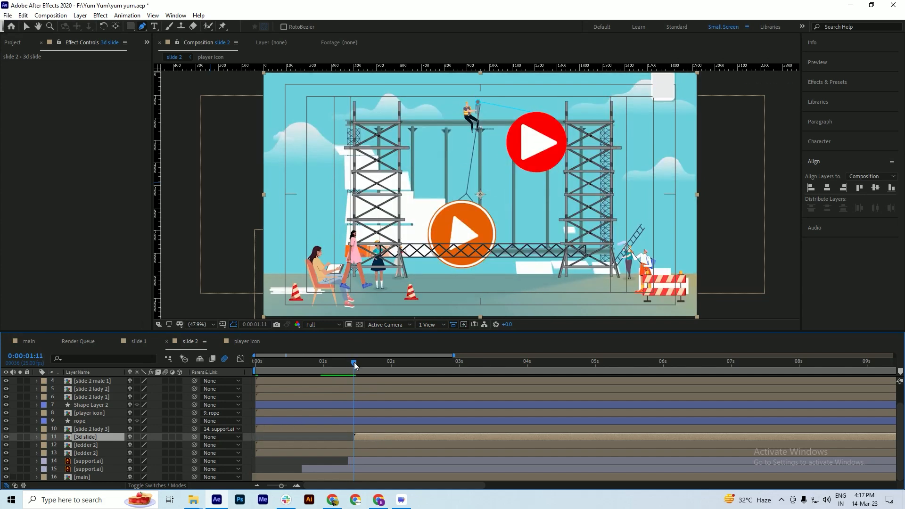
drag(355, 366, 380, 373)
key(space)
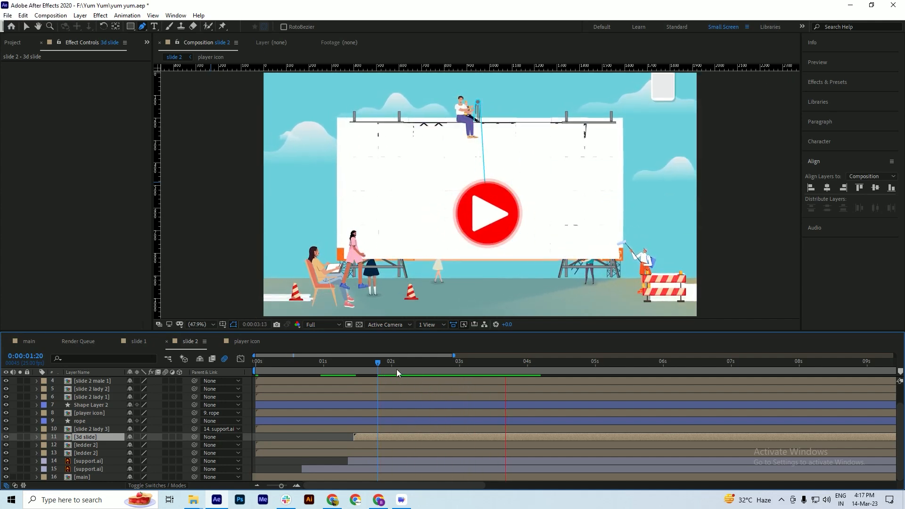
key(space)
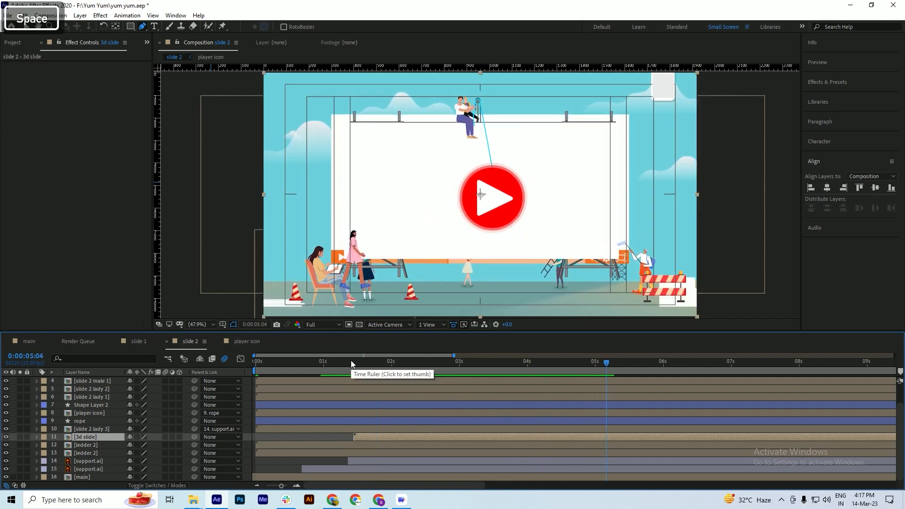
Preview slide 2 again from 0:00:01:15, examine how the panels assemble up to 0:00:02:20, and save the project
click(351, 367)
drag(354, 378, 372, 381)
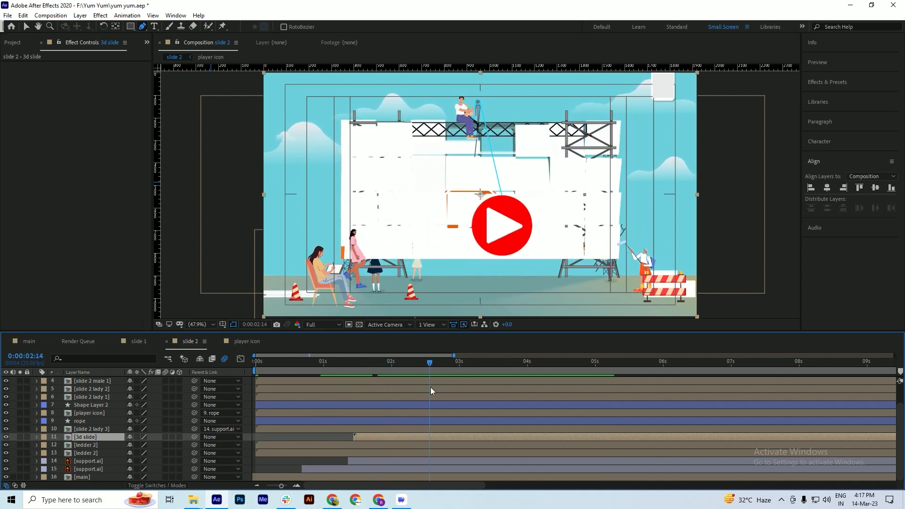
key(space)
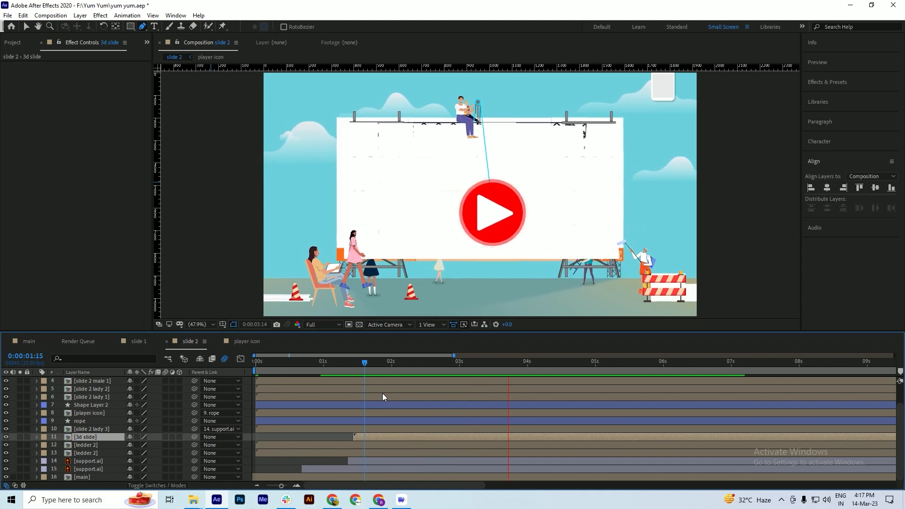
key(space)
click(361, 364)
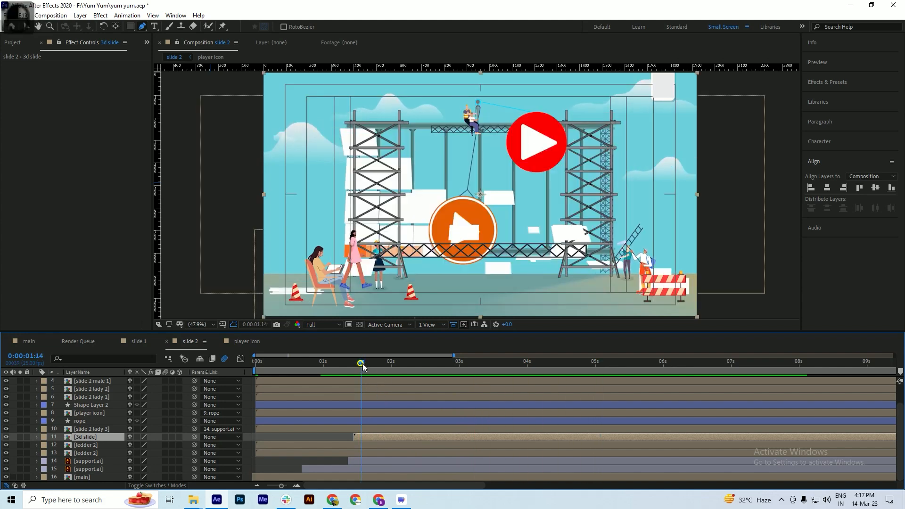
drag(381, 368, 398, 370)
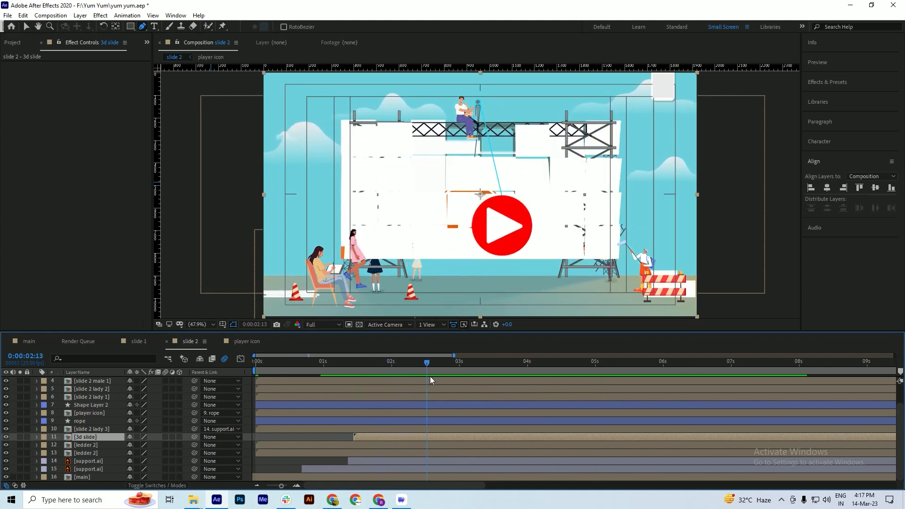
drag(474, 379, 378, 394)
key(ctrl+s)
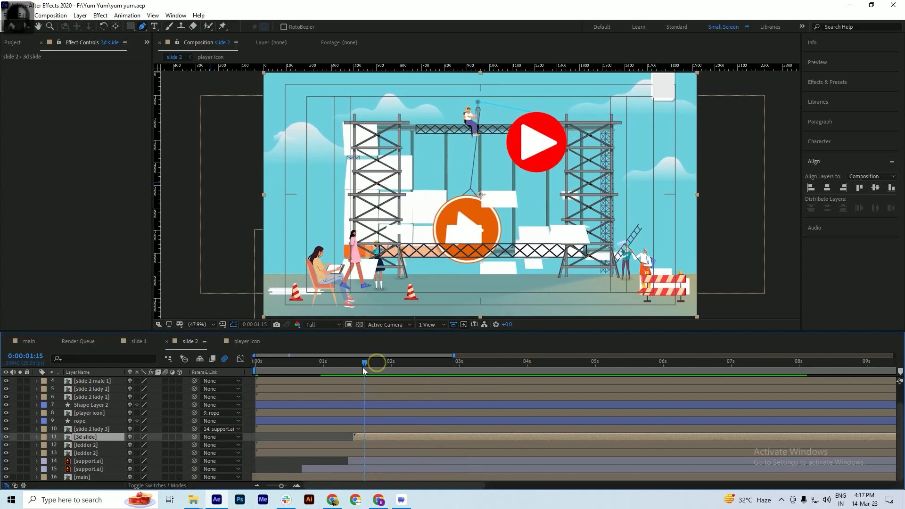
drag(363, 367, 447, 369)
key(ctrl+s)
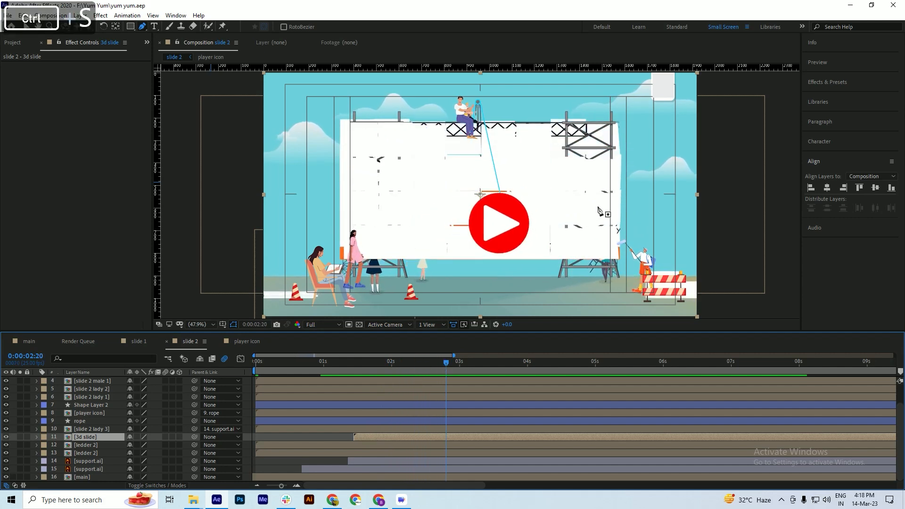
Temporarily hide the 3d slide layer, examine the scaffolding and orange player bar behind it up to 0:00:03:16, and show the layer again
scroll(377, 259, up, 3)
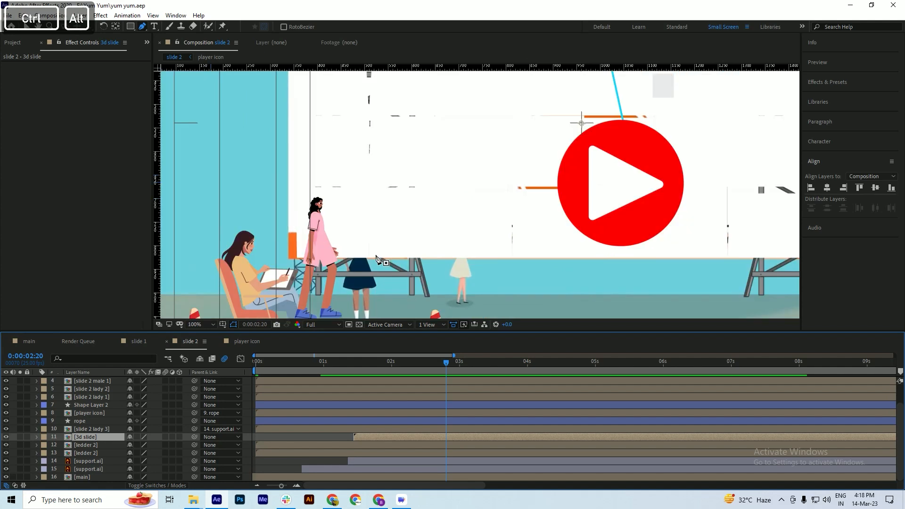
key(ctrl+s)
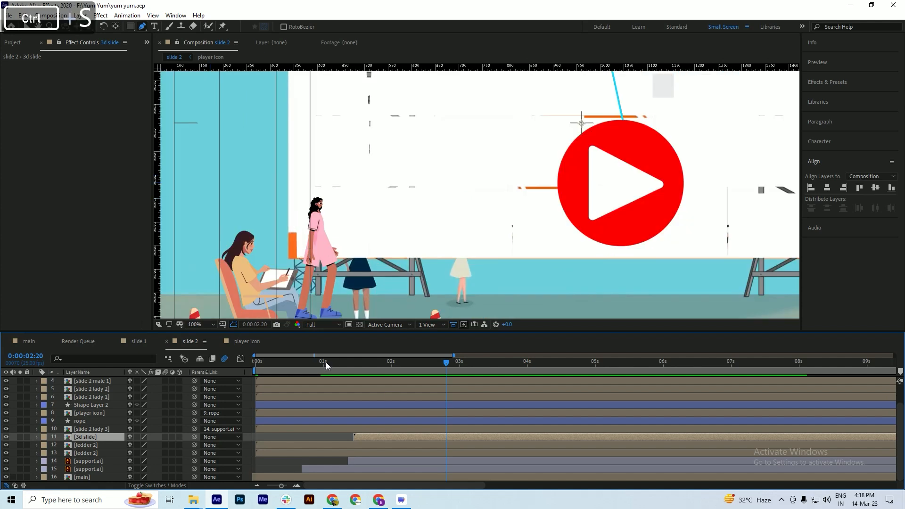
click(6, 436)
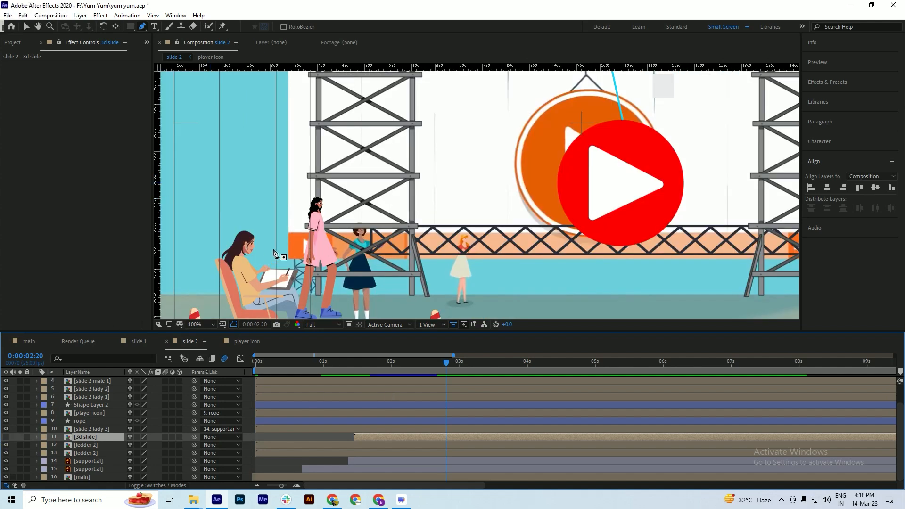
scroll(311, 209, down, 1)
scroll(352, 215, up, 1)
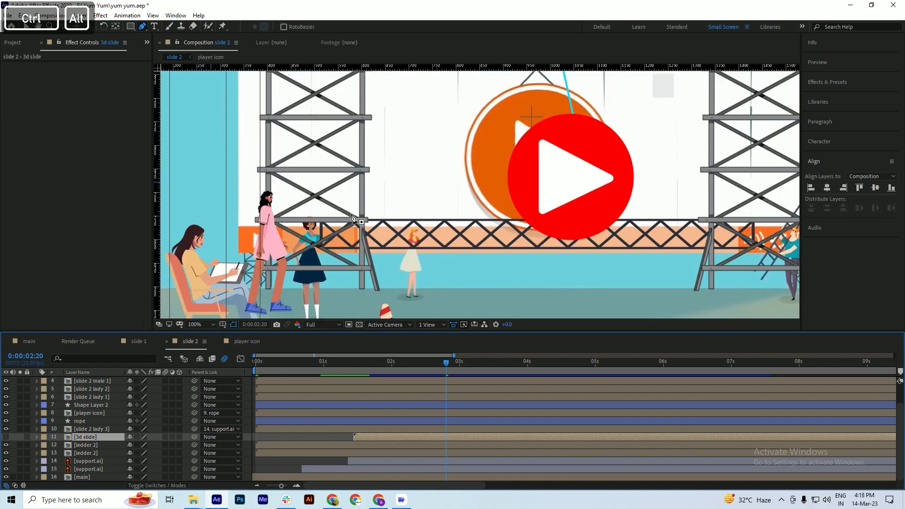
scroll(352, 216, down, 1)
scroll(378, 218, up, 1)
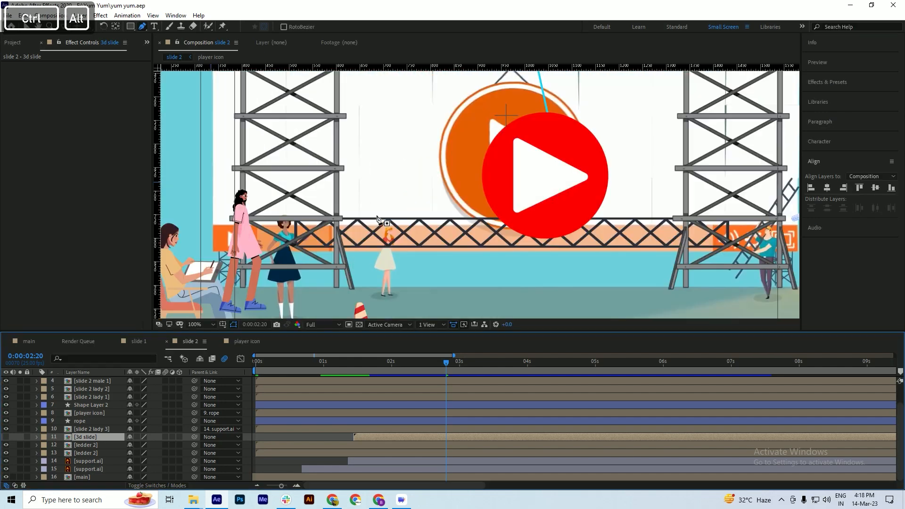
drag(463, 252, 440, 253)
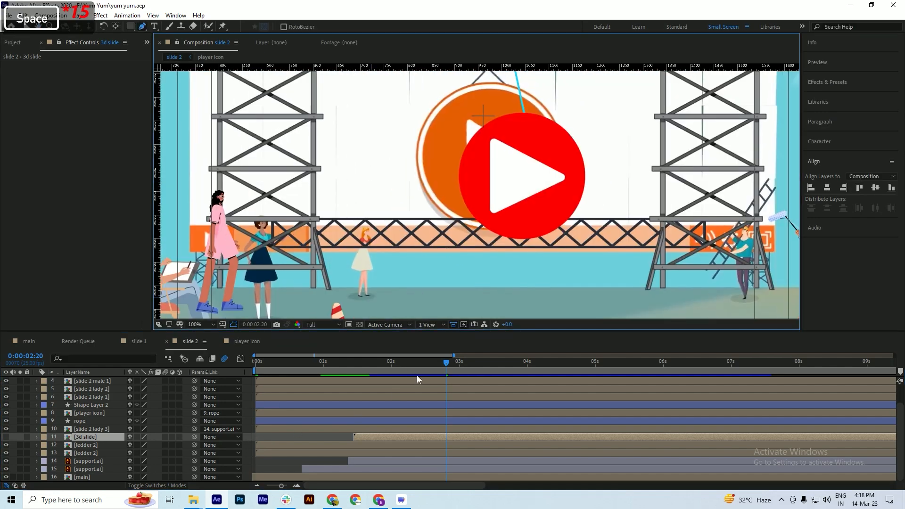
drag(381, 365, 482, 378)
key(space)
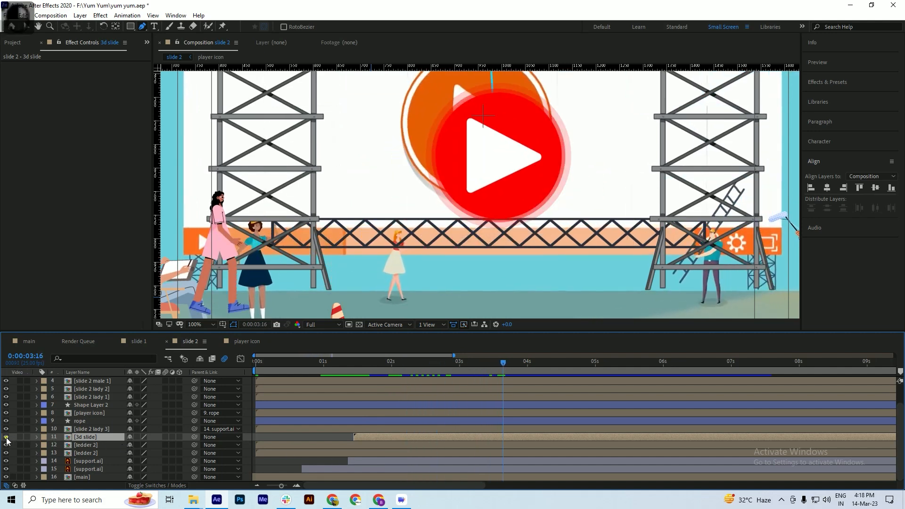
click(6, 437)
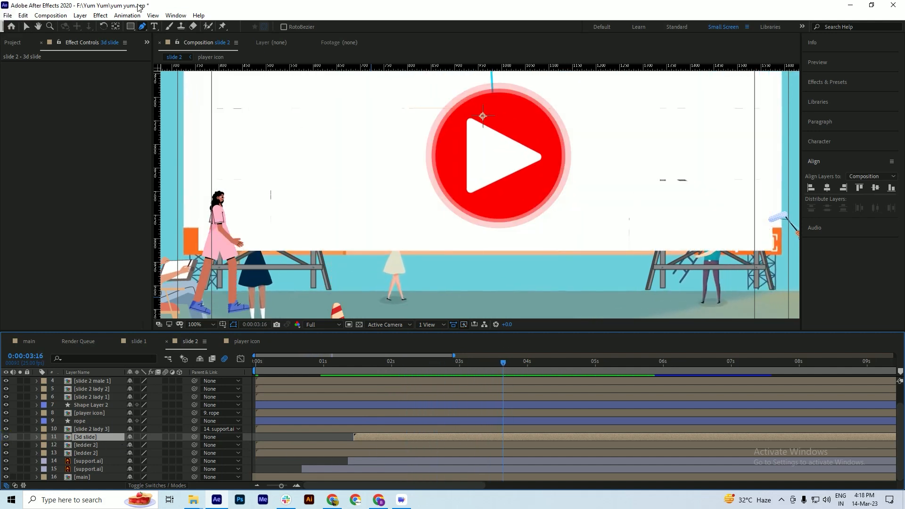
click(131, 27)
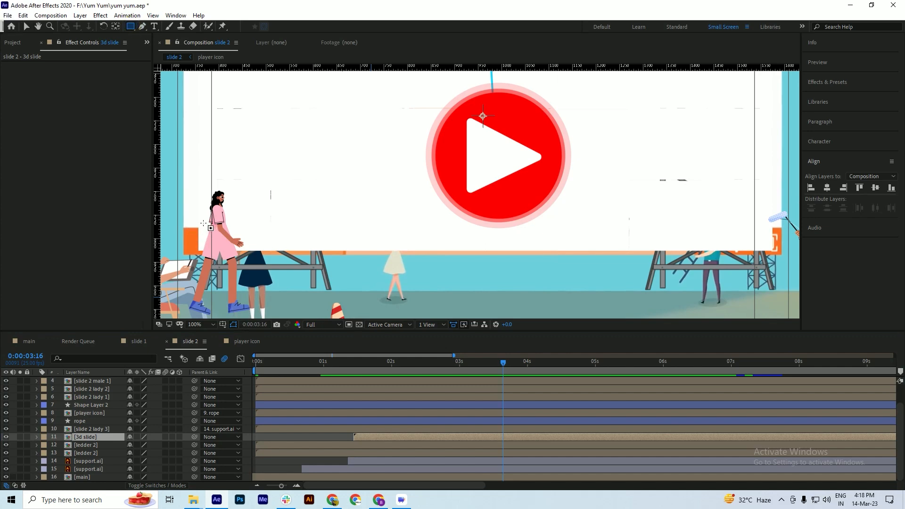
scroll(199, 223, up, 1)
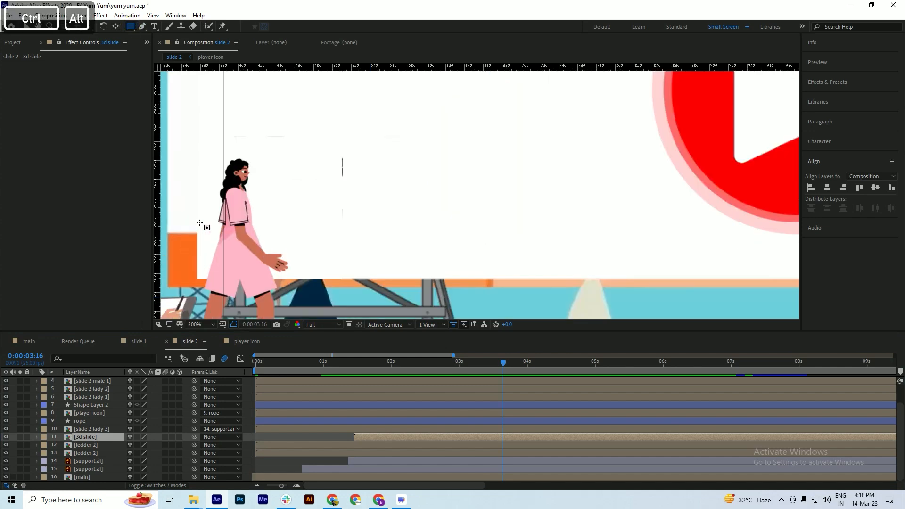
drag(198, 232, 329, 266)
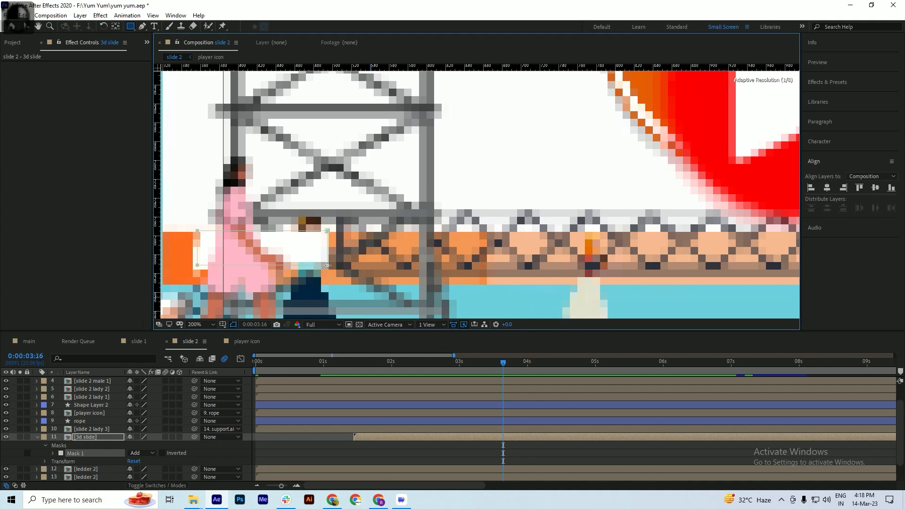
key(ctrl+z)
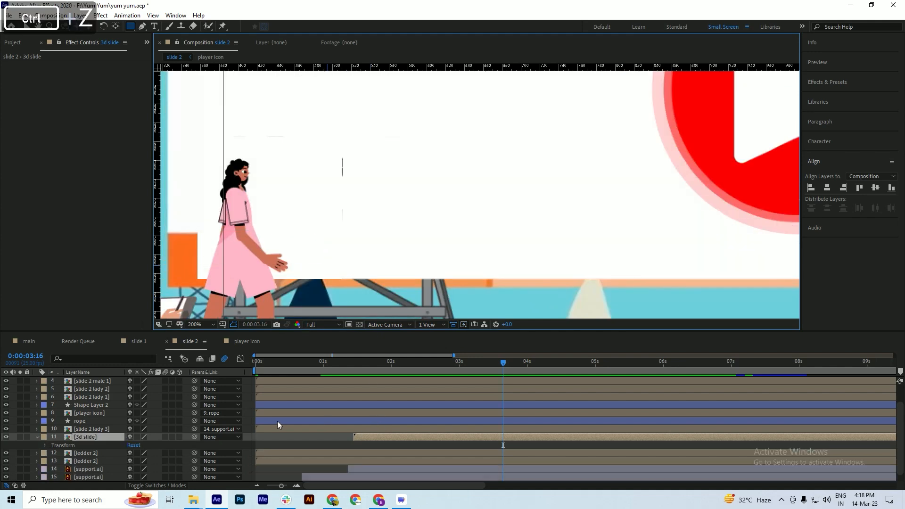
Add a new shape layer above 3d slide, draw a rectangle beside the orange bar's left end behind the pink-dressed lady, and save
right_click(7, 443)
mouse_move(53, 341)
click(175, 406)
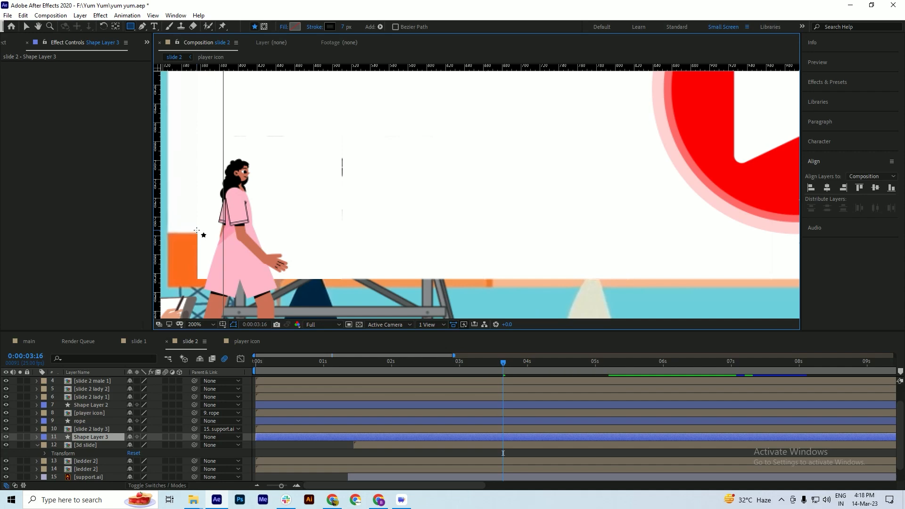
mouse_move(198, 229)
mouse_down()
mouse_move(313, 262)
mouse_move(315, 278)
mouse_move(284, 280)
mouse_move(298, 278)
mouse_up()
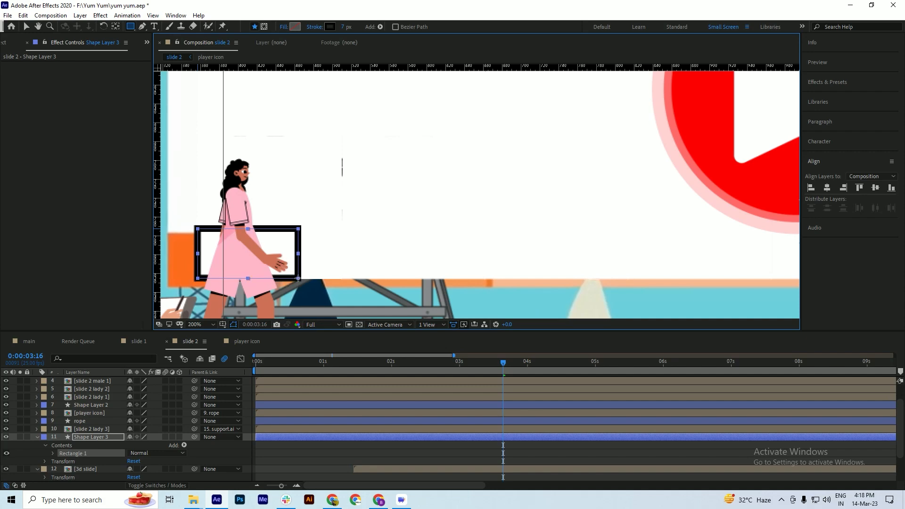
key(ctrl+s)
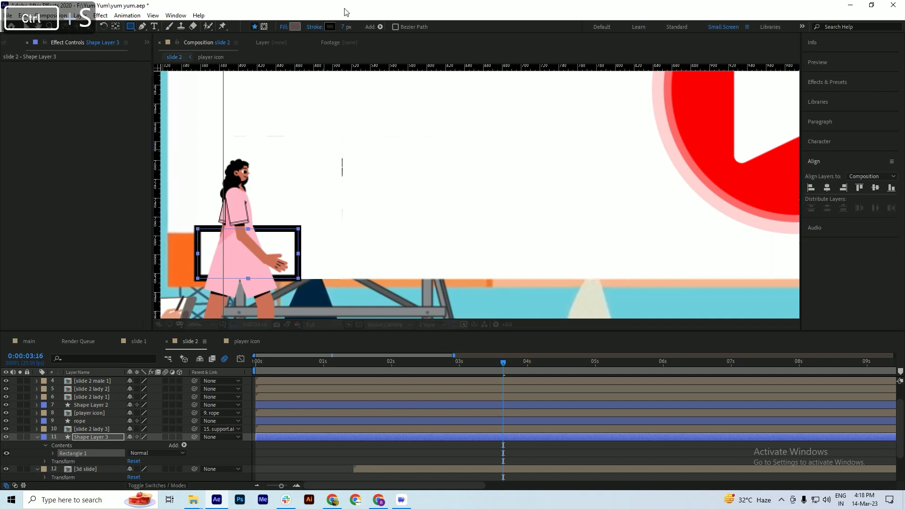
Set the rectangle's stroke width to 0 px, nudge it slightly downward, and save the project
drag(345, 27, 298, 32)
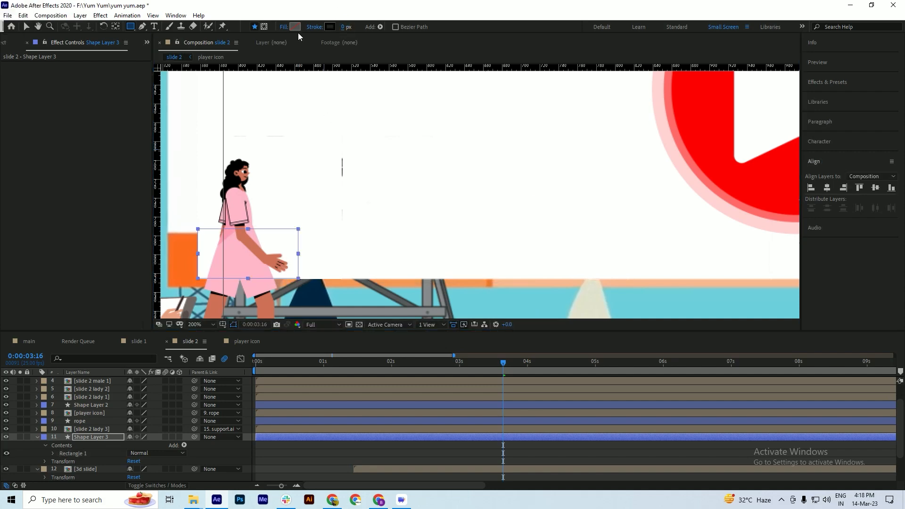
key(Down)
key(Down)
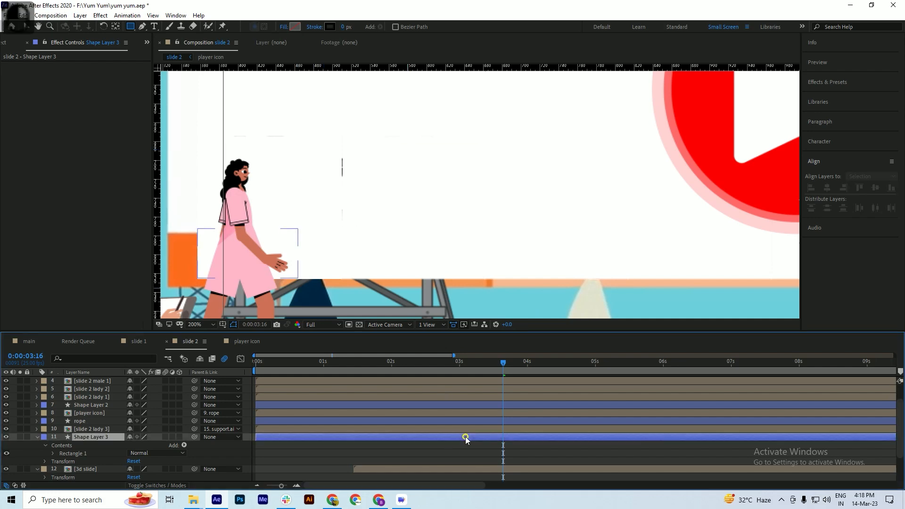
key(ctrl+s)
key(Down)
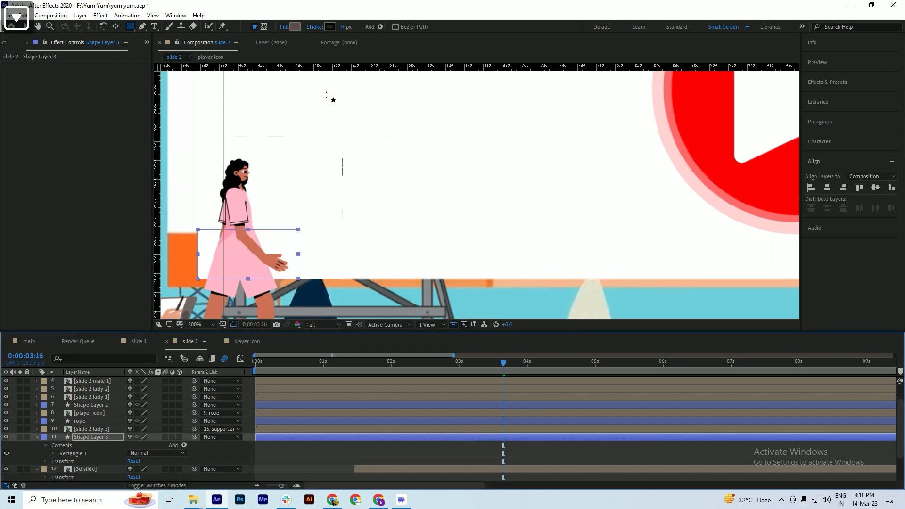
Set the rectangle's fill to red FF0000, sampled from the player icon's circle, and save the project
key(ctrl+s)
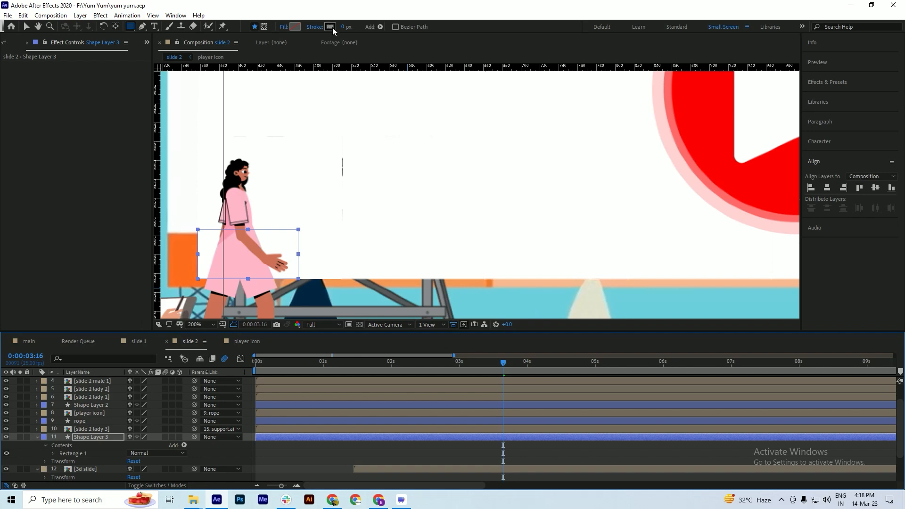
alt+click(297, 27)
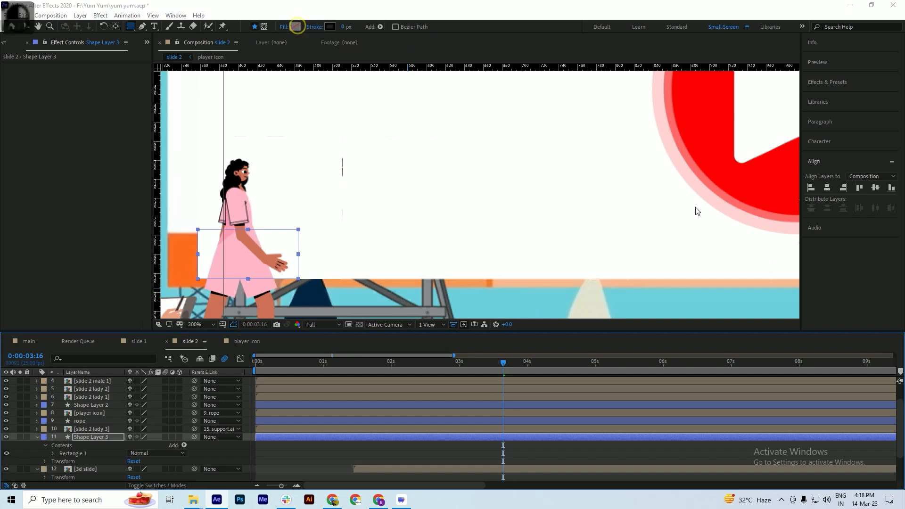
click(825, 229)
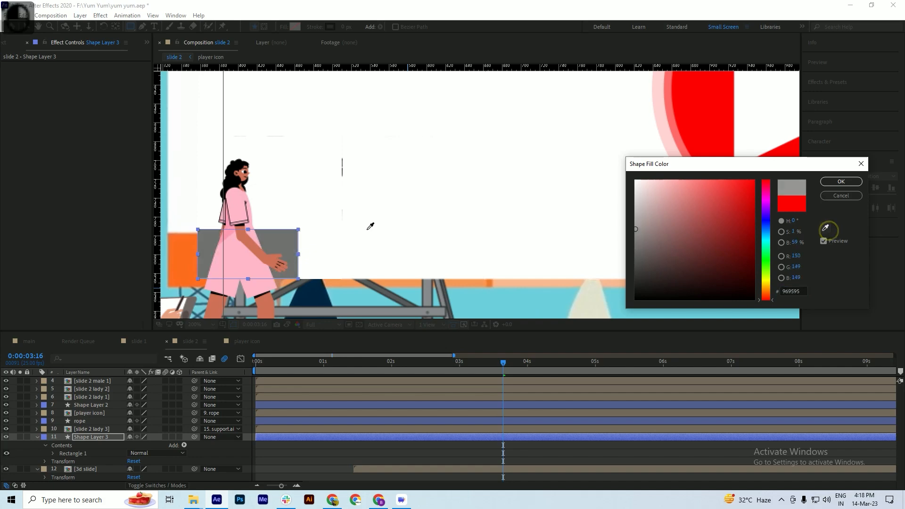
click(692, 85)
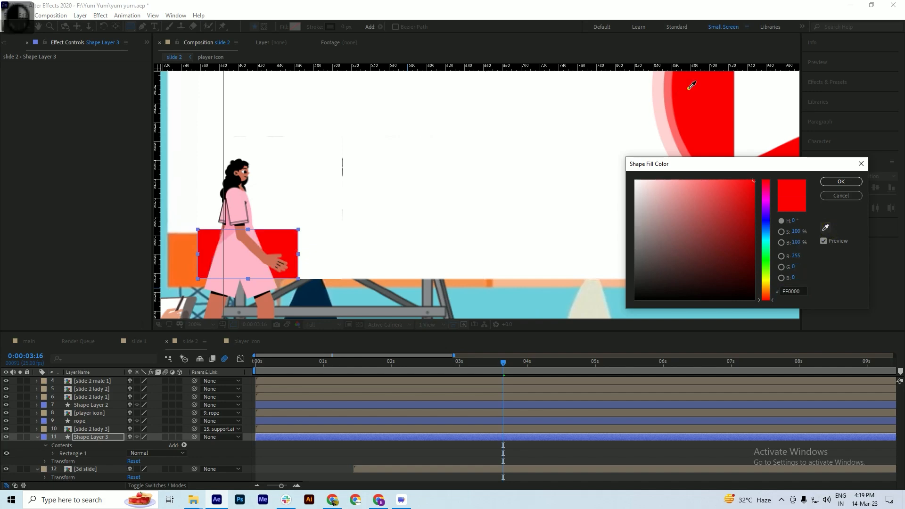
click(841, 182)
scroll(288, 211, down, 4)
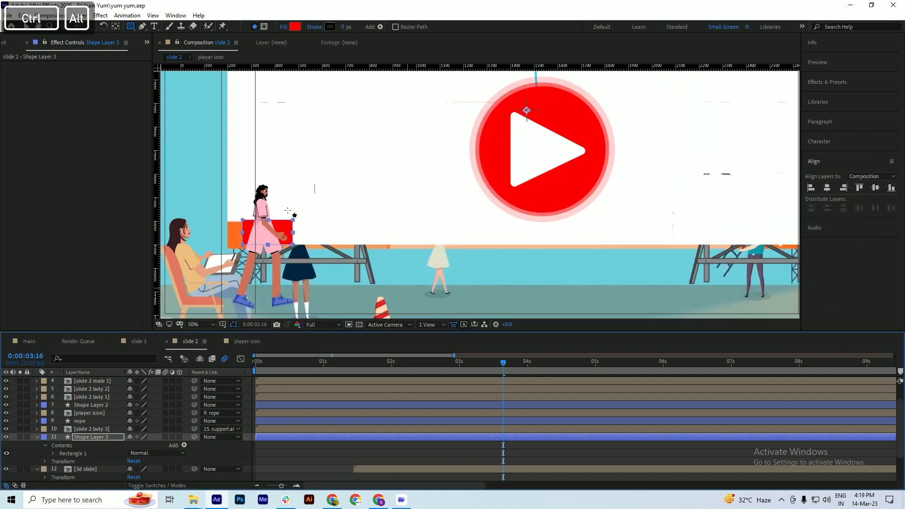
scroll(288, 211, up, 2)
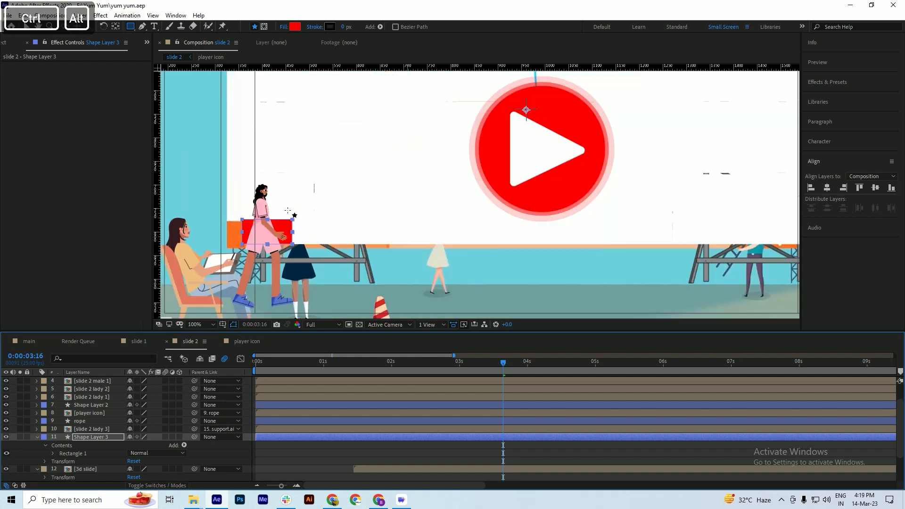
key(ctrl+s)
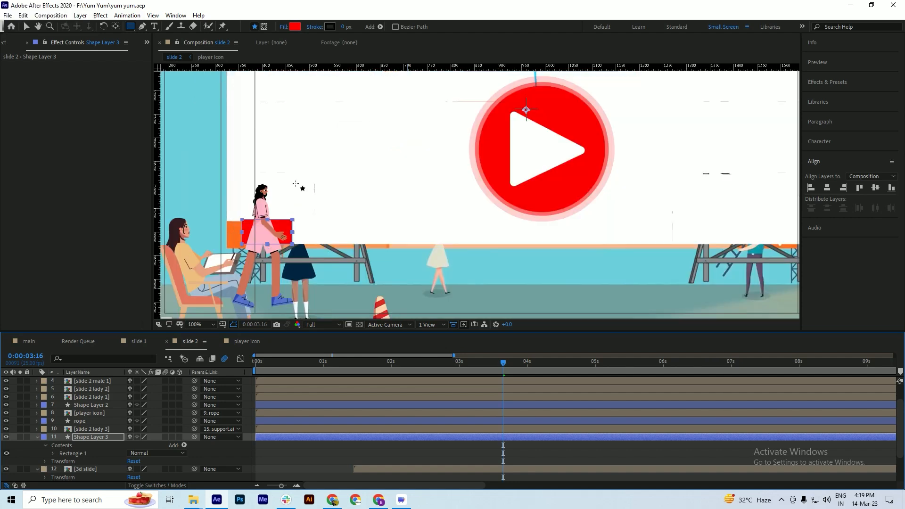
key(ctrl+s)
Centre the anchor point of Shape Layer 3 on its red rectangle and save the project
click(464, 436)
click(115, 27)
key(ctrl+s)
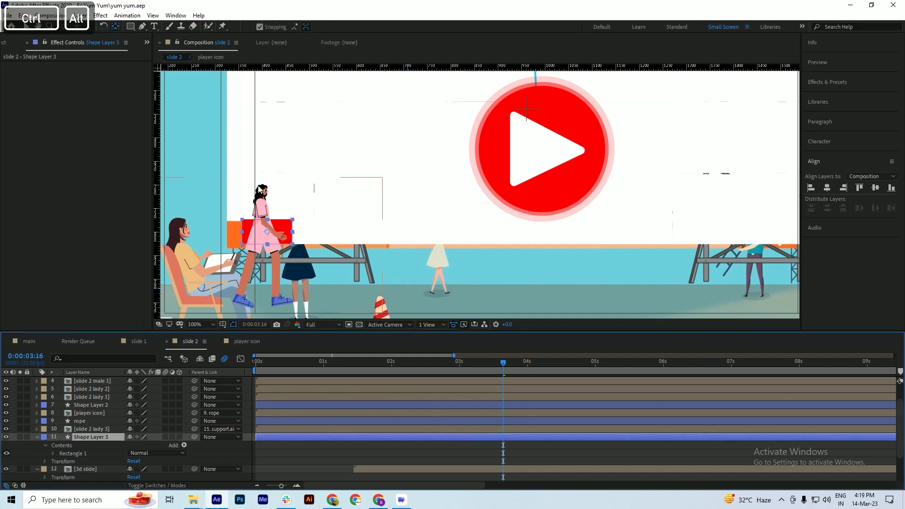
scroll(258, 236, up, 2)
key(ctrl+s)
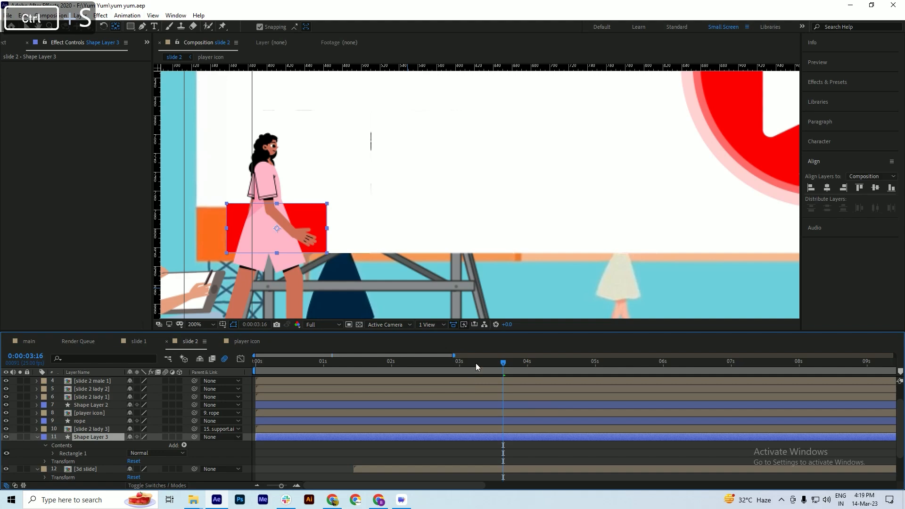
Examine the red rectangle against the orange player bar up to 0:00:04:23, return to 0:00:04:05, and save
drag(476, 363, 589, 401)
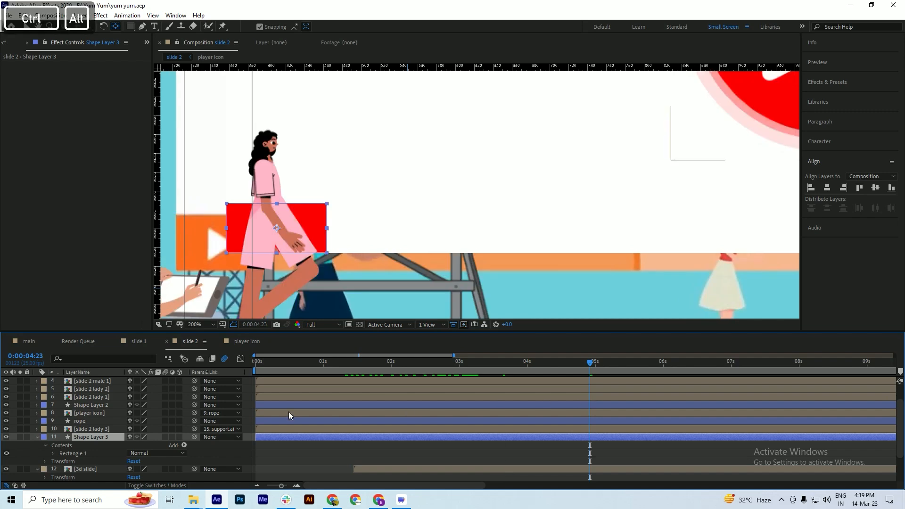
scroll(234, 403, down, 1)
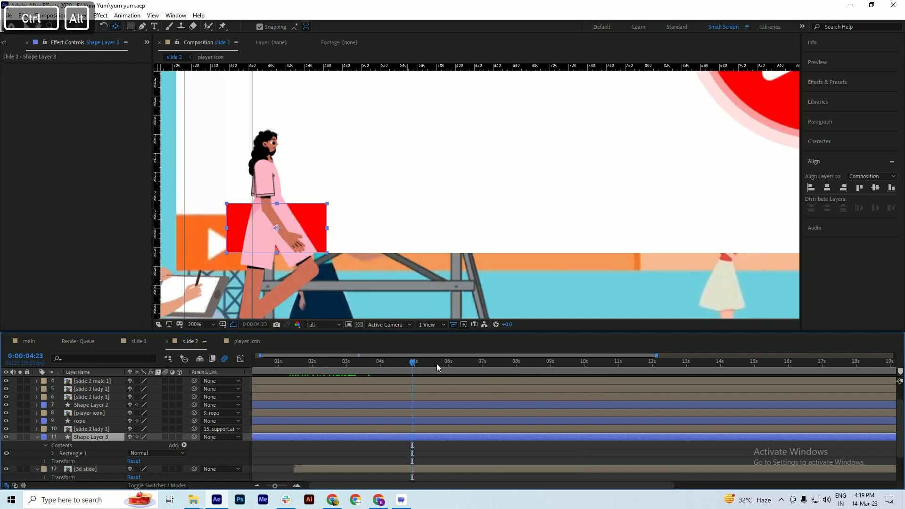
drag(412, 362, 388, 375)
scroll(321, 233, down, 4)
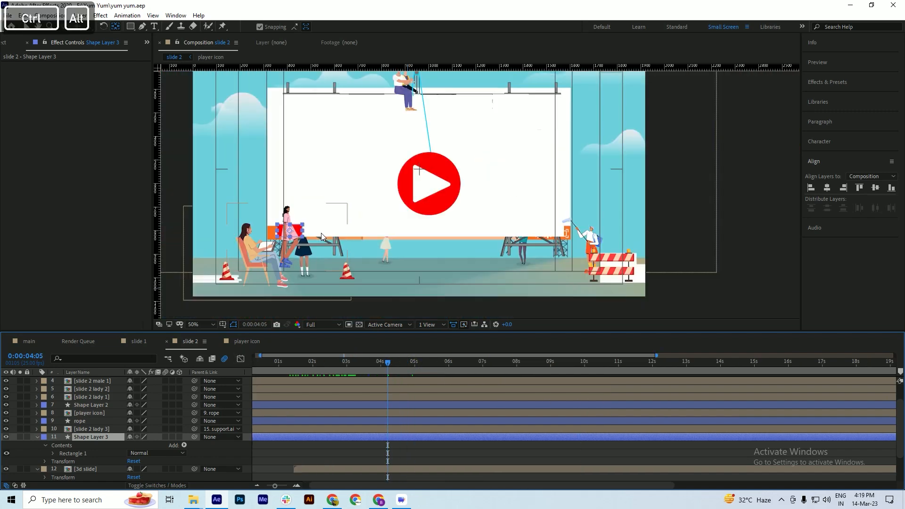
scroll(339, 222, up, 2)
key(ctrl+s)
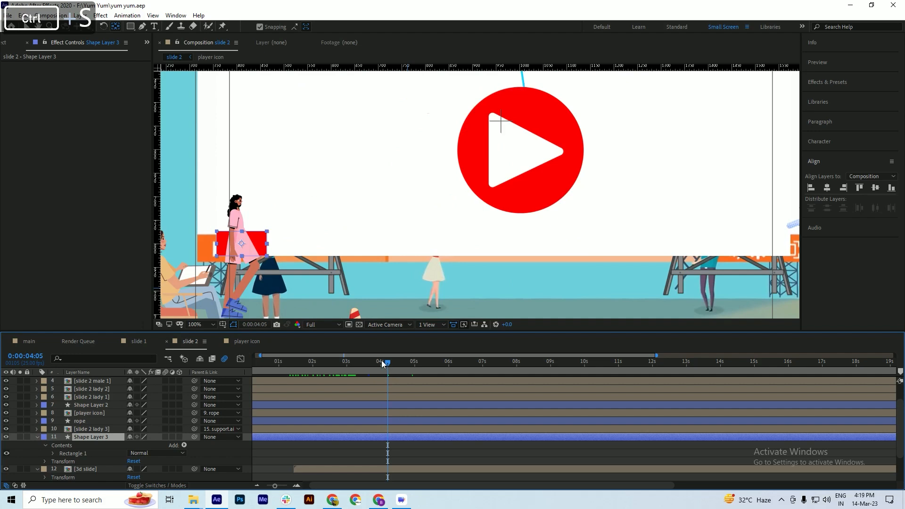
key(ctrl+s)
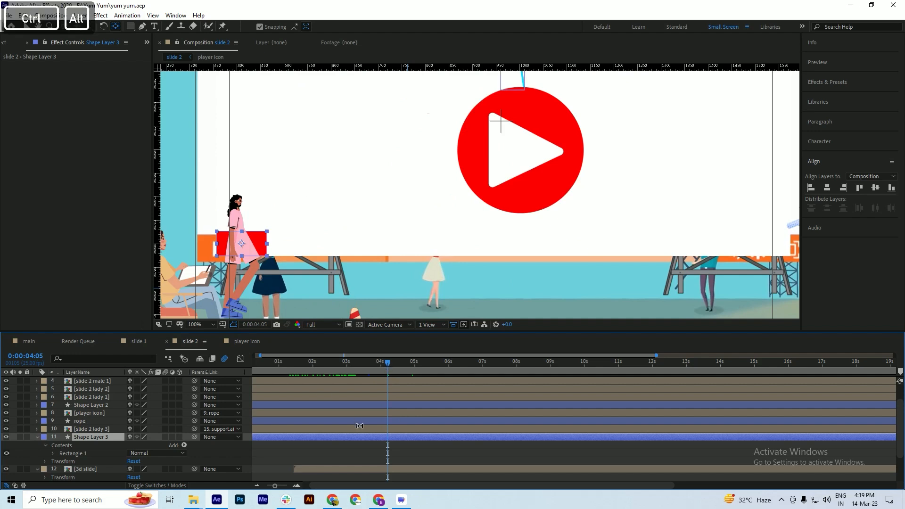
Hide the slide 2 lady 2 layer to uncover the red rectangle, and save the project
key(v)
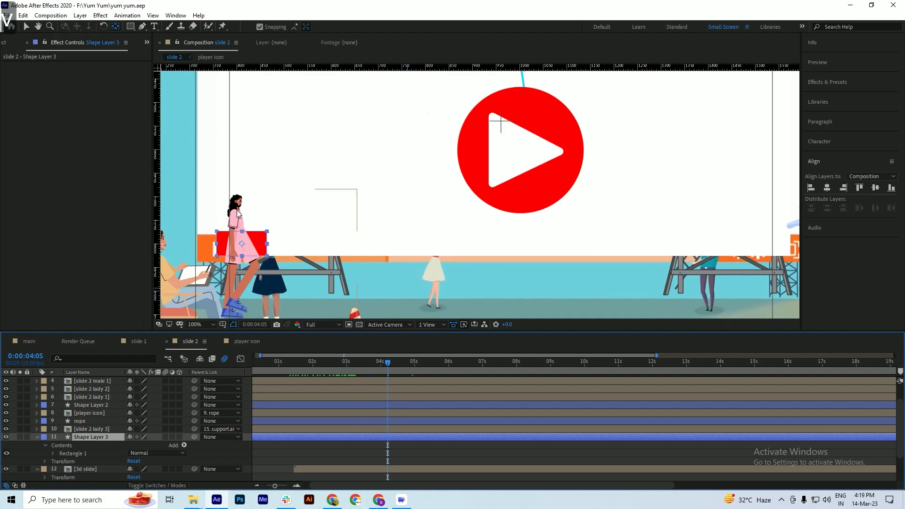
click(239, 210)
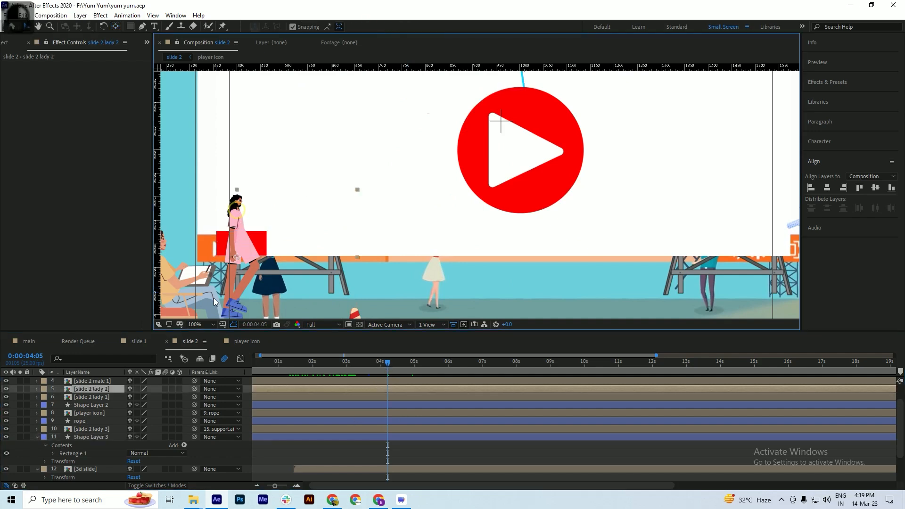
click(6, 389)
scroll(219, 237, up, 4)
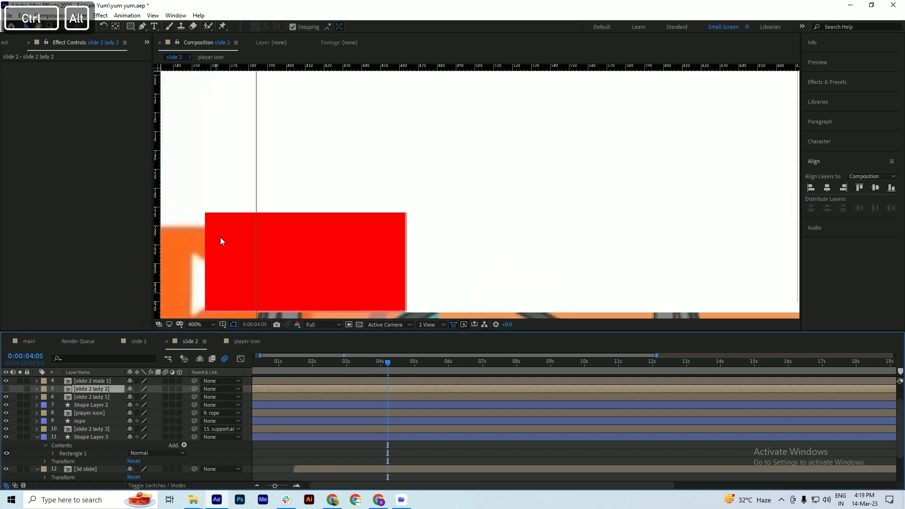
key(ctrl+s)
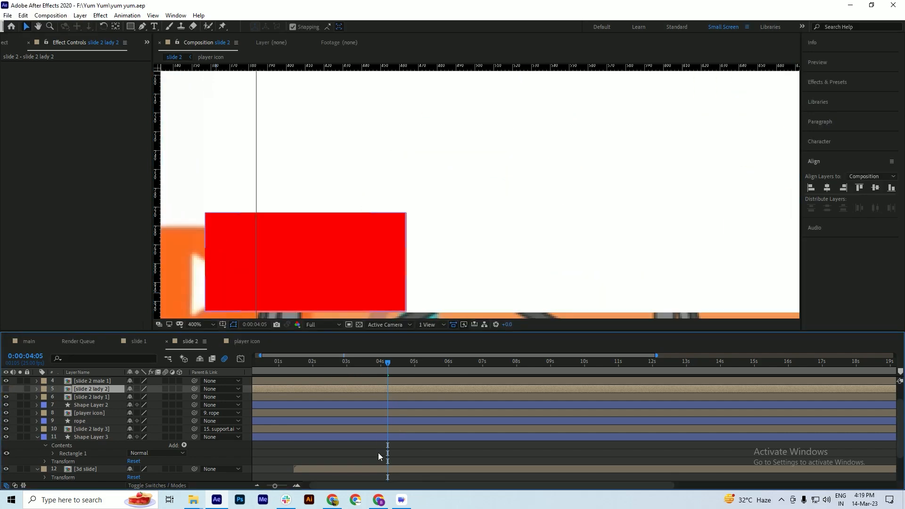
Add a new empty shape layer directly above Shape Layer 3
click(390, 436)
right_click(10, 454)
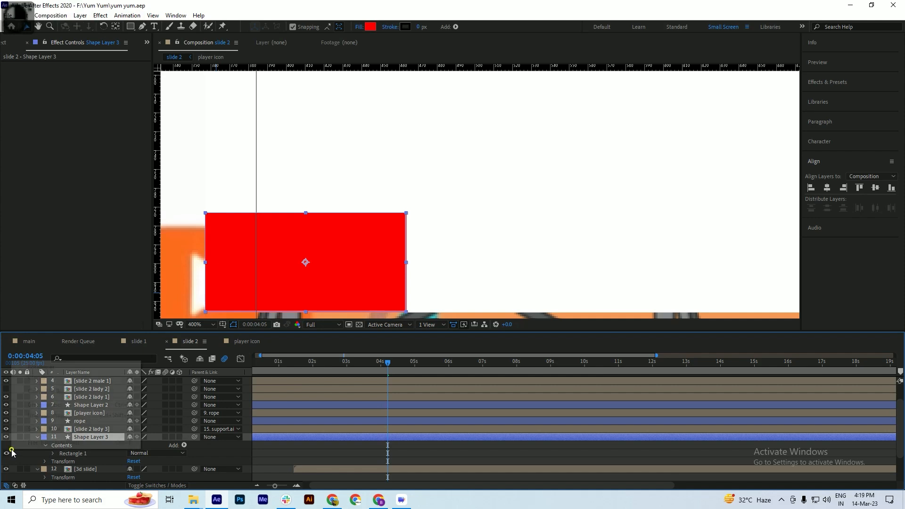
right_click(28, 460)
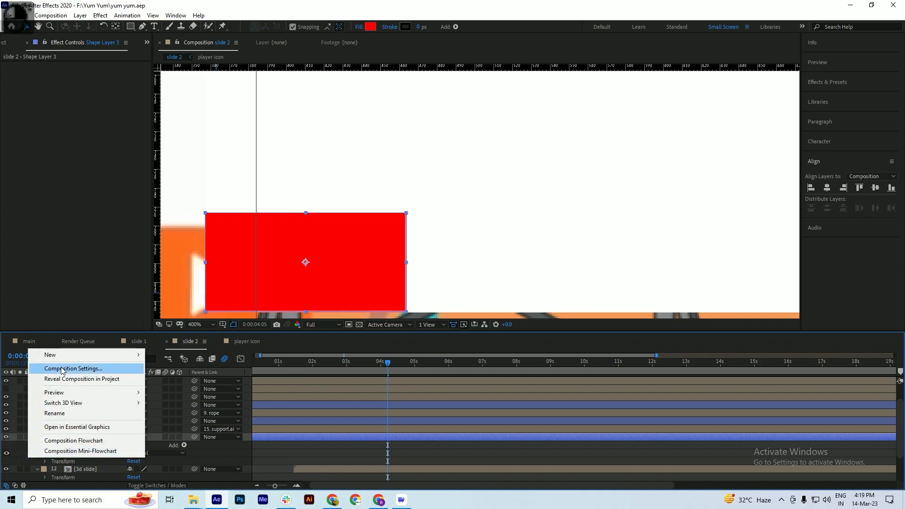
mouse_move(50, 355)
click(172, 418)
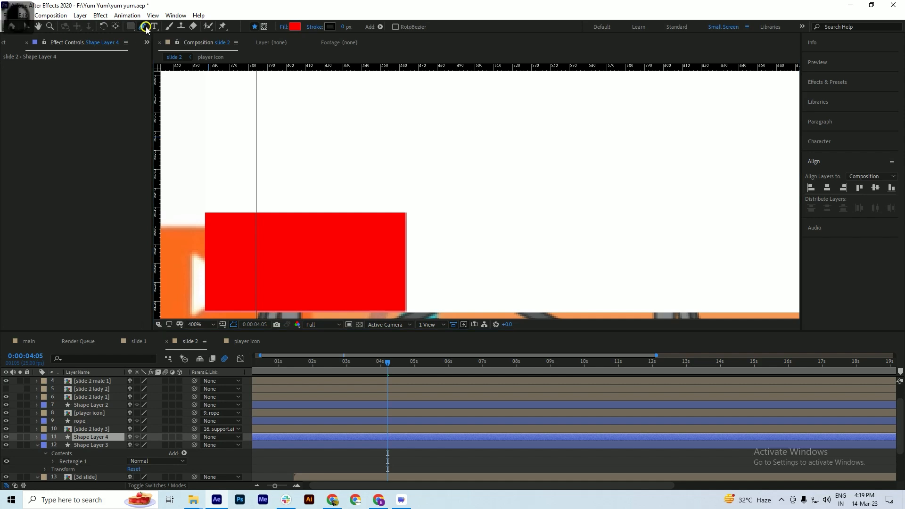
Draw a closed right-pointing triangle with the Pen tool inside the red rectangle
key(g)
click(267, 235)
shift+click(343, 269)
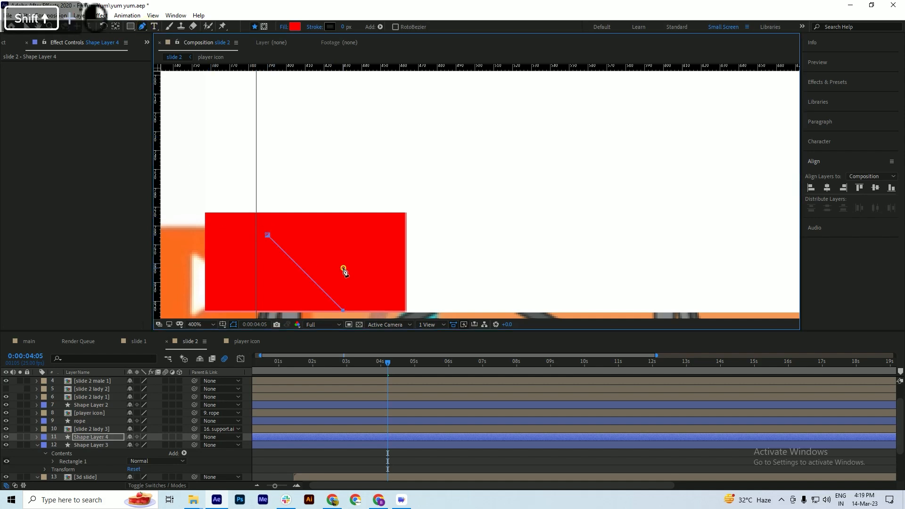
key(ctrl+z)
click(334, 254)
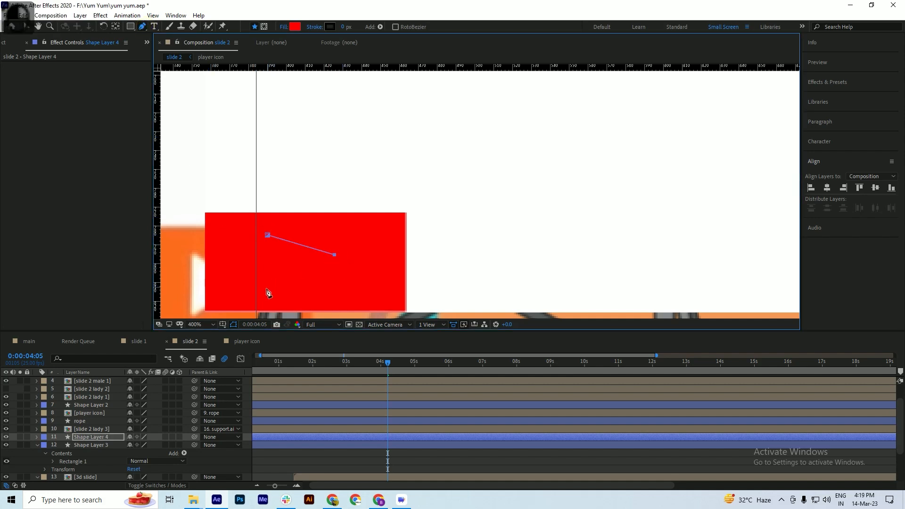
click(267, 289)
click(268, 235)
Reshape the triangle by raising its upper corner, lowering its bottom corner and adjusting its right tip, and save the project
drag(334, 255, 338, 262)
scroll(332, 165, down, 1)
scroll(351, 223, up, 1)
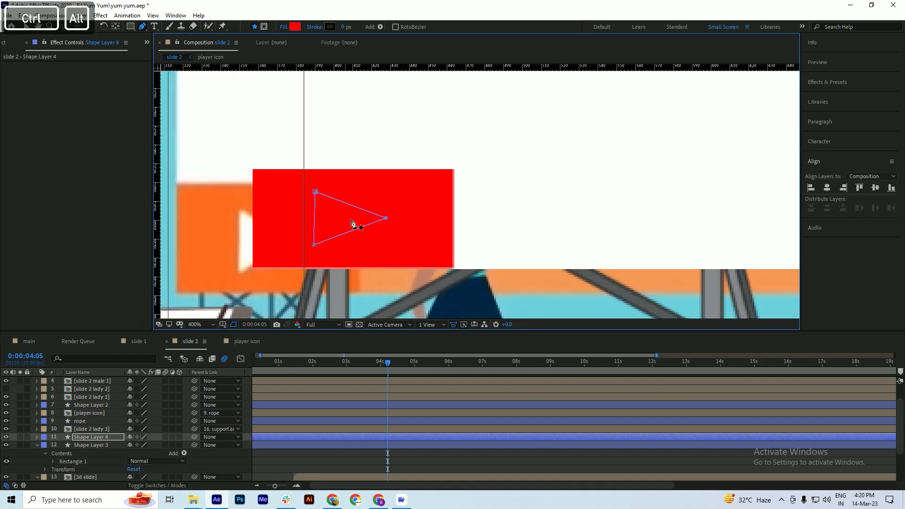
drag(386, 220, 377, 219)
drag(315, 192, 313, 174)
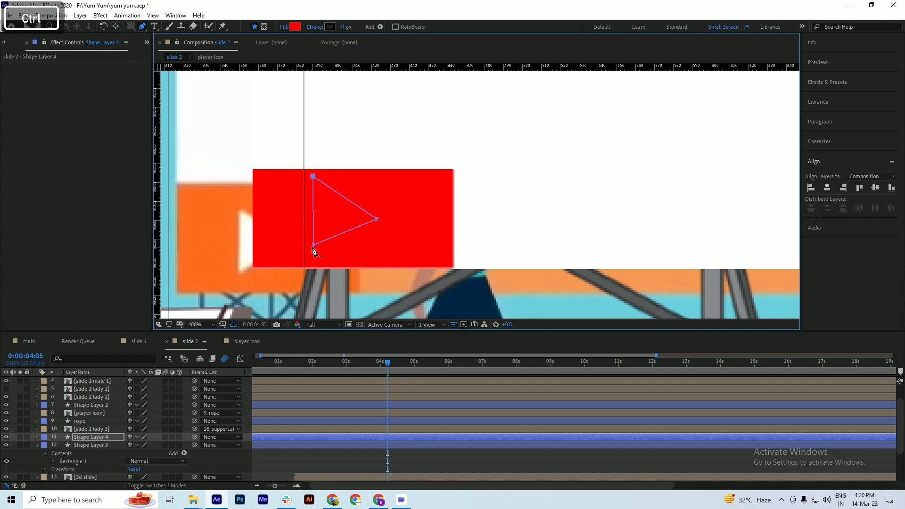
key(ctrl+z)
drag(315, 192, 315, 175)
key(shift)
drag(313, 245, 313, 258)
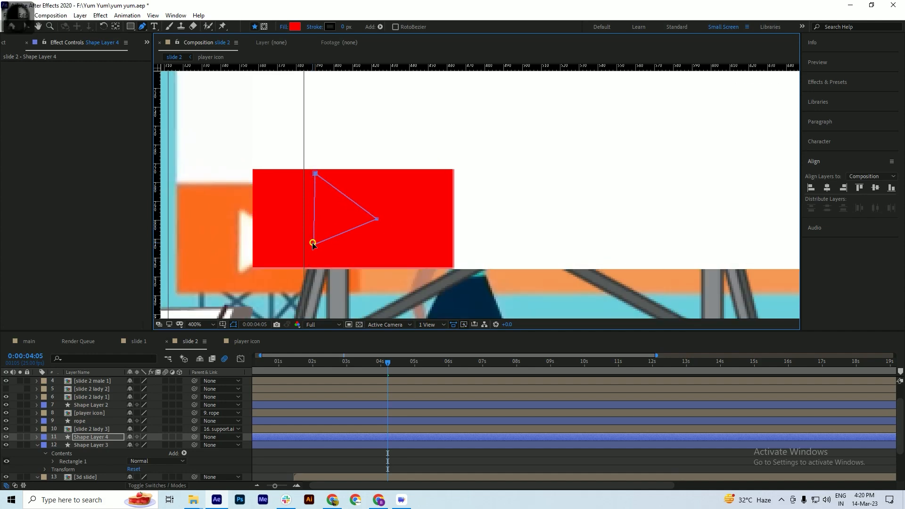
drag(377, 219, 388, 219)
key(ctrl+s)
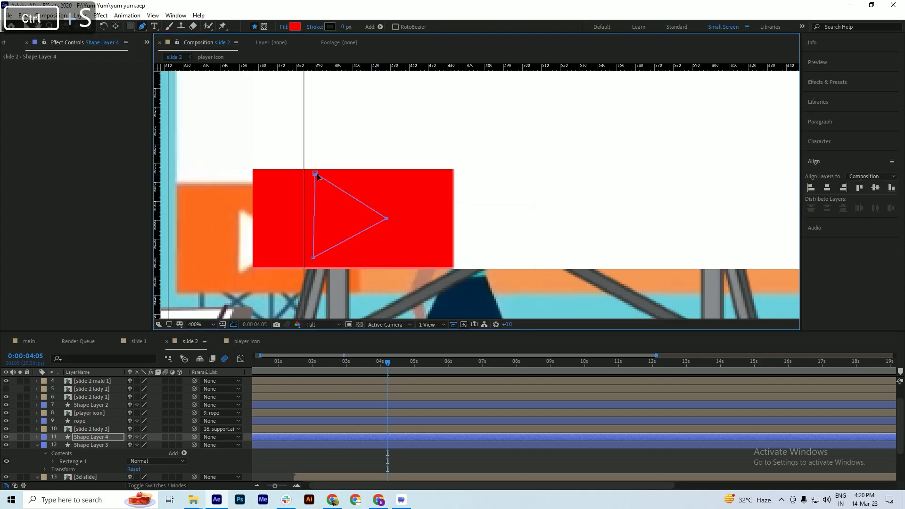
Nudge the triangle's upper corner point slightly downward to even out the play-icon shape
click(314, 171)
key(Down)
key(Down)
key(Down)
key(Down)
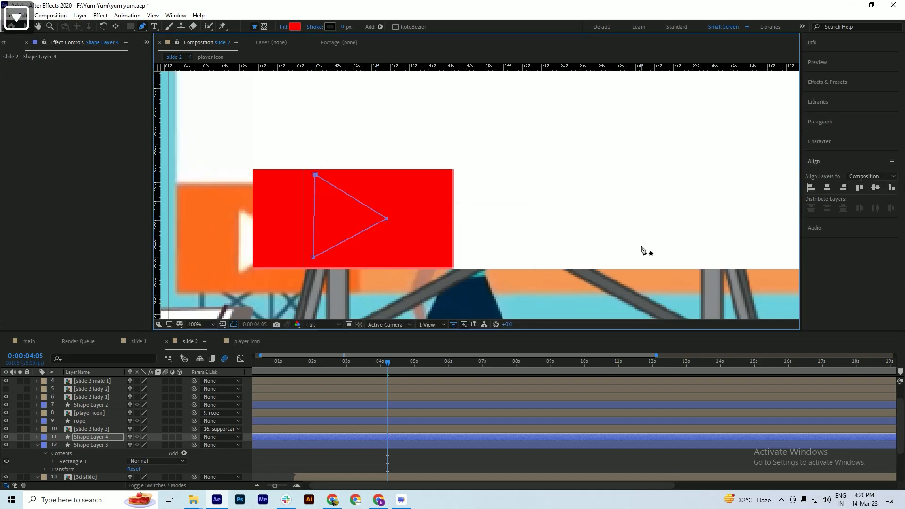
key(Down)
key(Down)
key(Down)
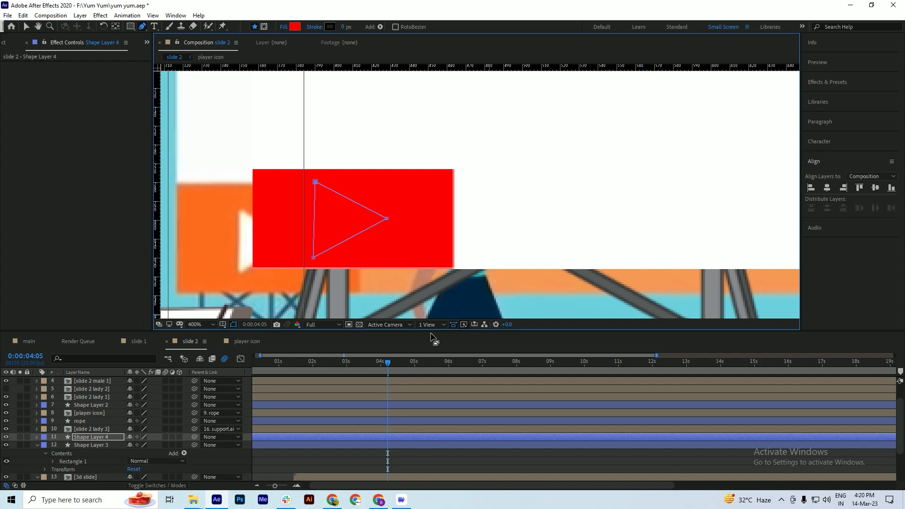
Set the triangle's fill to white FFFFFF on Shape Layer 4, save the project, and deselect the layer
click(317, 461)
click(378, 436)
key(ctrl+s)
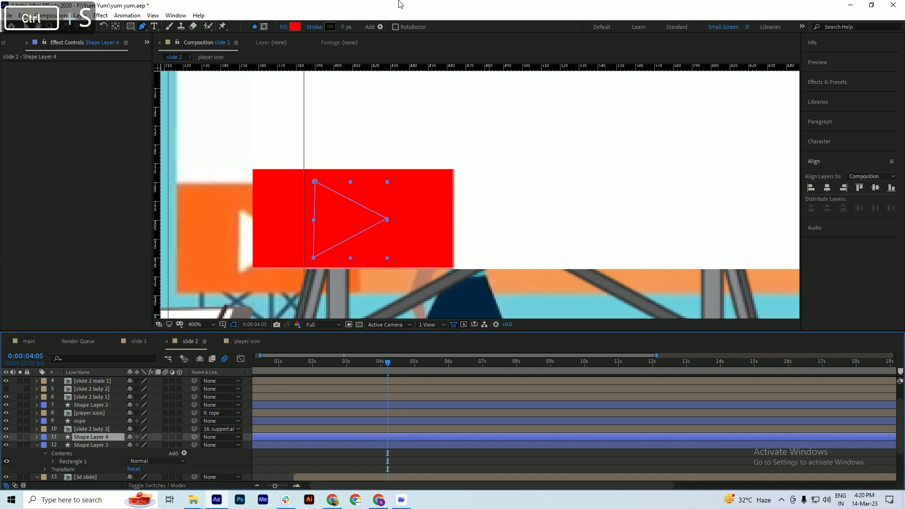
click(294, 29)
drag(665, 206, 606, 164)
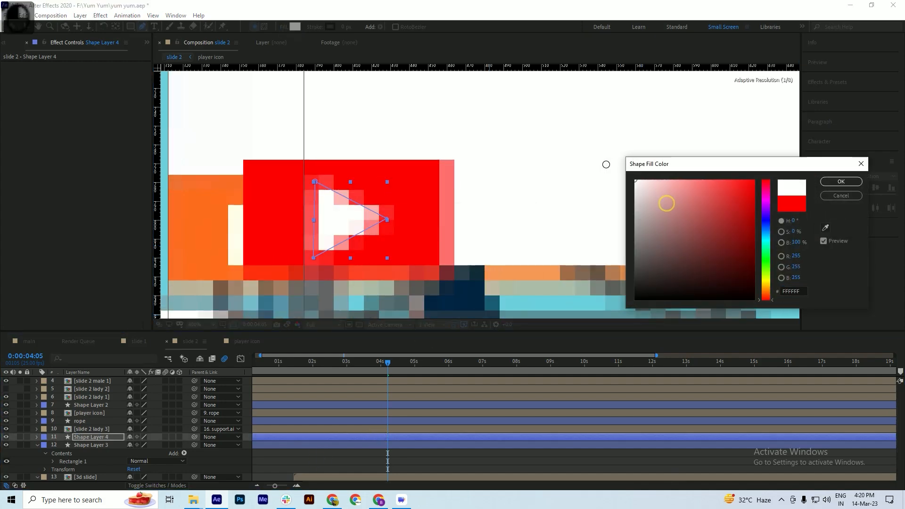
click(841, 181)
key(ctrl+s)
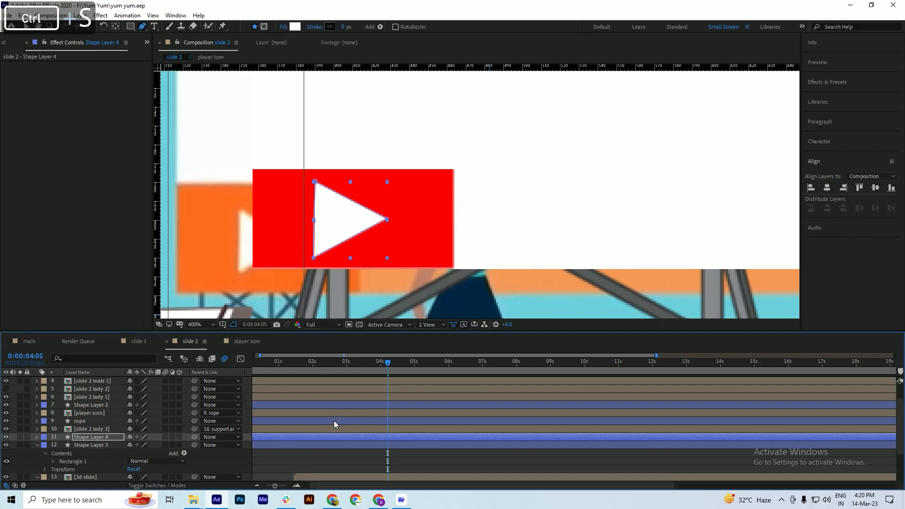
click(318, 452)
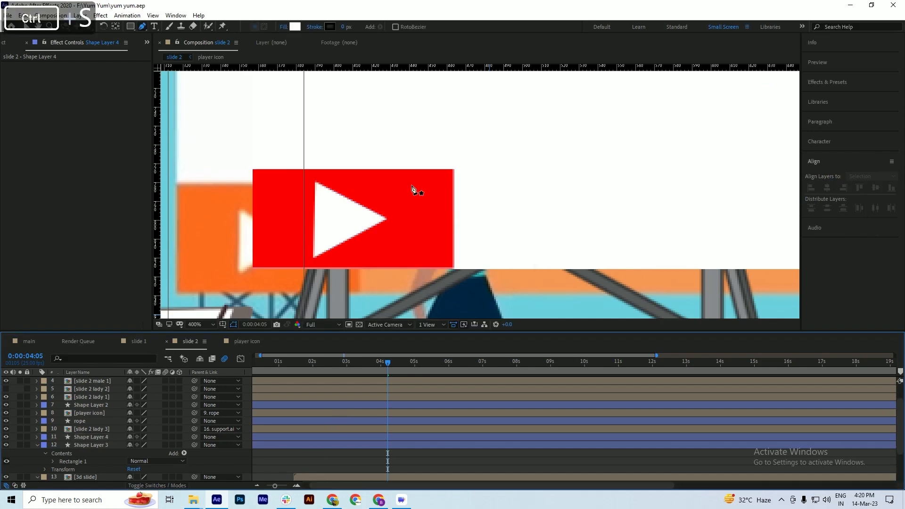
scroll(326, 213, down, 2)
scroll(325, 216, down, 2)
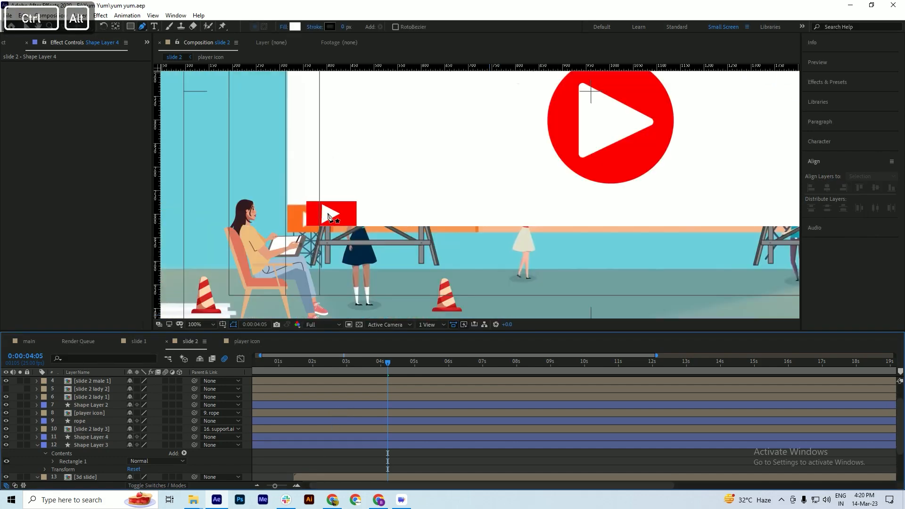
scroll(340, 221, up, 2)
scroll(307, 216, down, 2)
scroll(307, 216, up, 1)
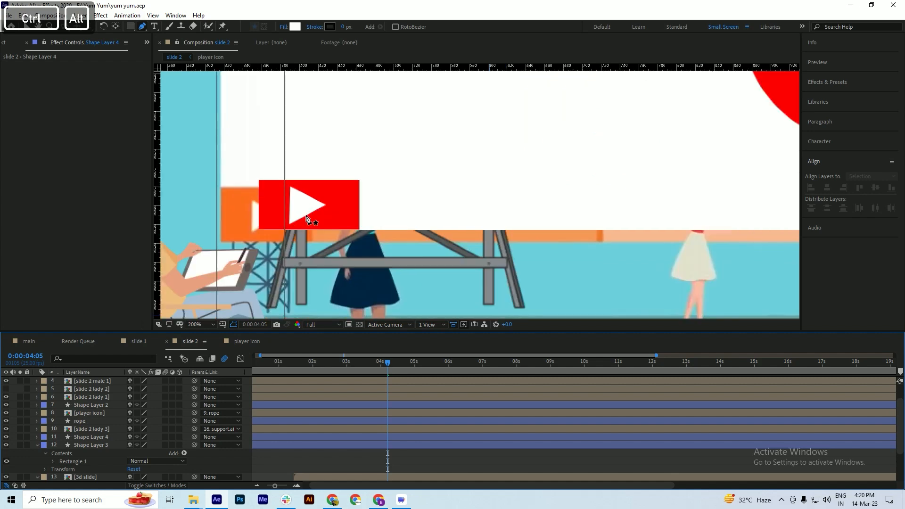
Narrow the red rectangle on Shape Layer 3 to 77% horizontal scale, keep its height at 100%, and save the project
click(344, 204)
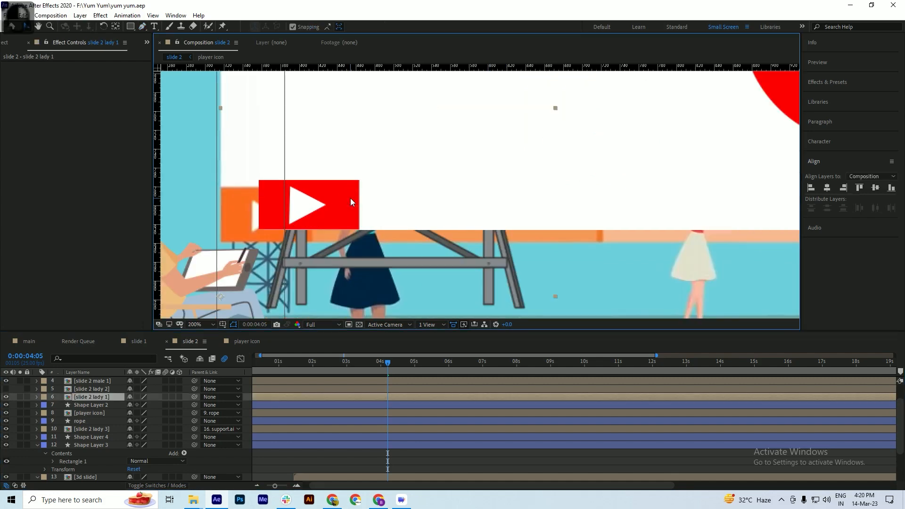
click(378, 444)
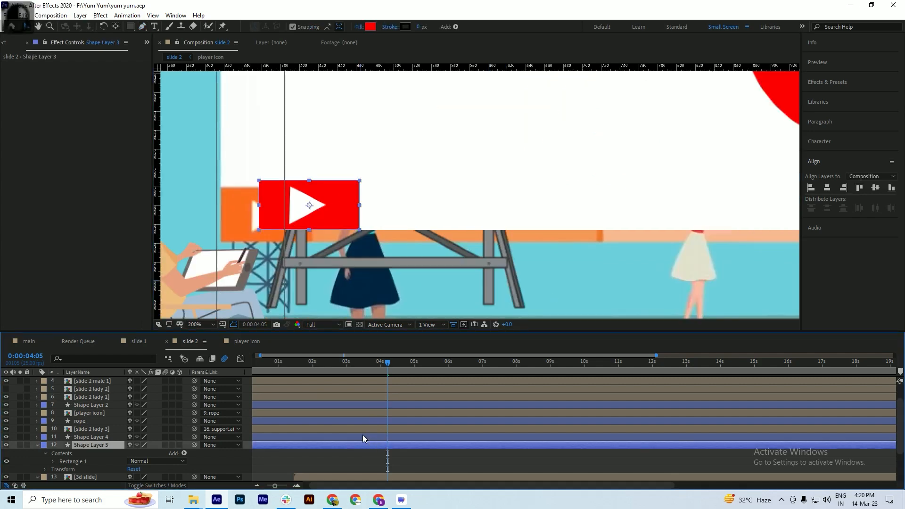
key(s)
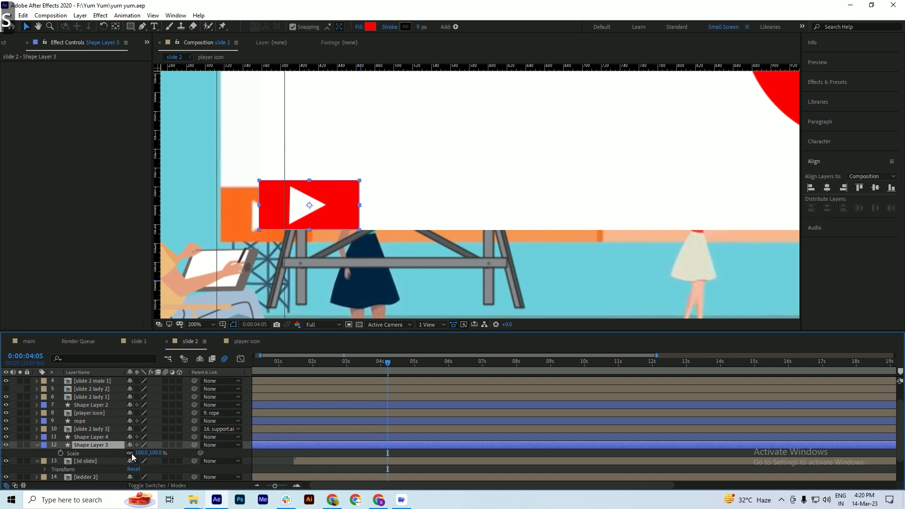
drag(154, 453, 133, 458)
key(ctrl+z)
key(ctrl+s)
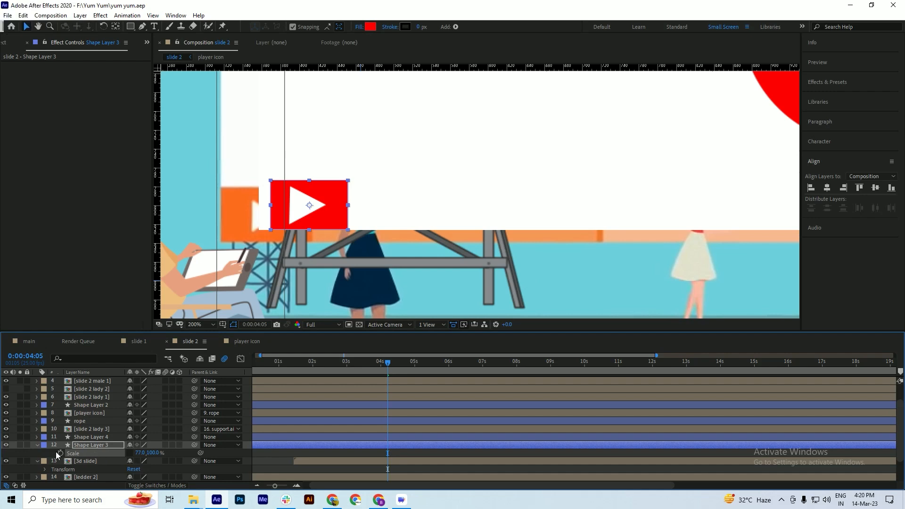
ctrl+click(129, 453)
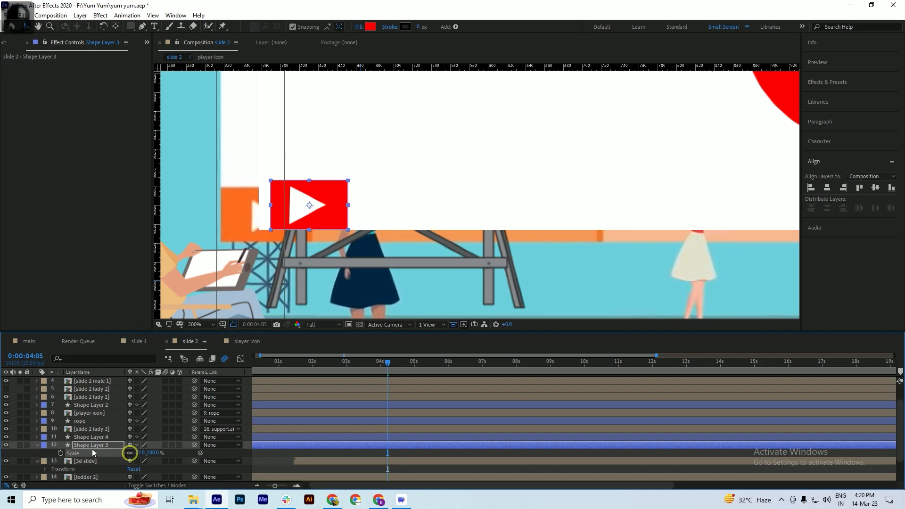
key(ctrl+s)
Nudge the narrowed red rectangle left so its left edge aligns with the white icon on the orange player bar
key(shift+Left)
key(shift+Left)
key(shift+Left)
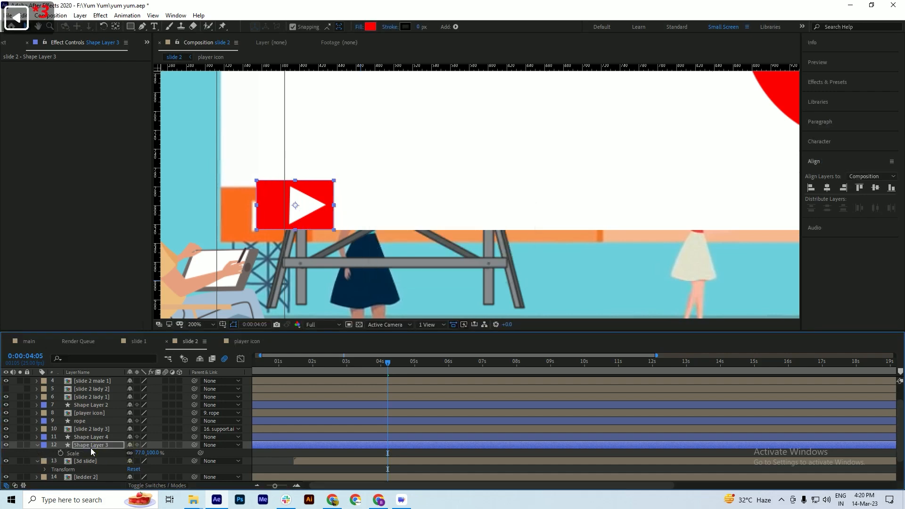
key(shift+Right)
key(Left)
key(Left)
key(Left)
key(Left)
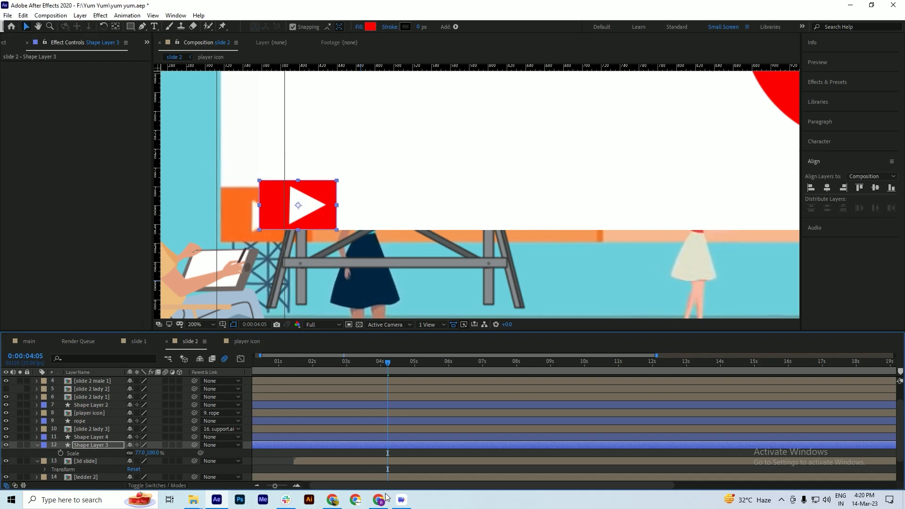
Nudge the white triangle on Shape Layer 4 left to center it inside the red rectangle, and save the project
click(380, 437)
key(shift+Left)
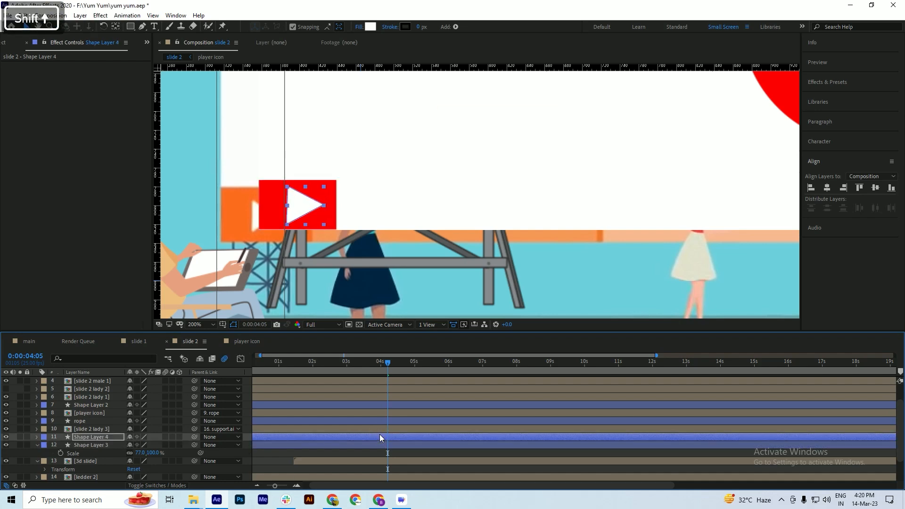
key(shift+Left)
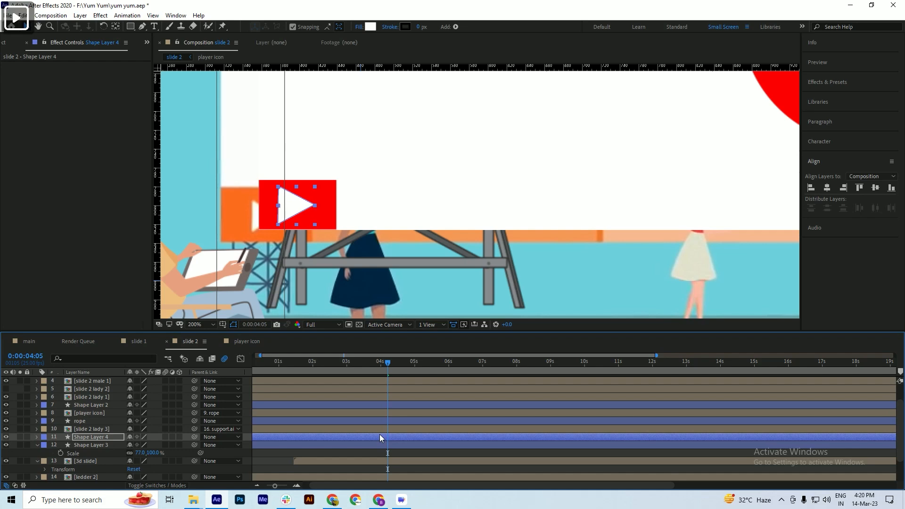
key(Right)
key(ctrl+s)
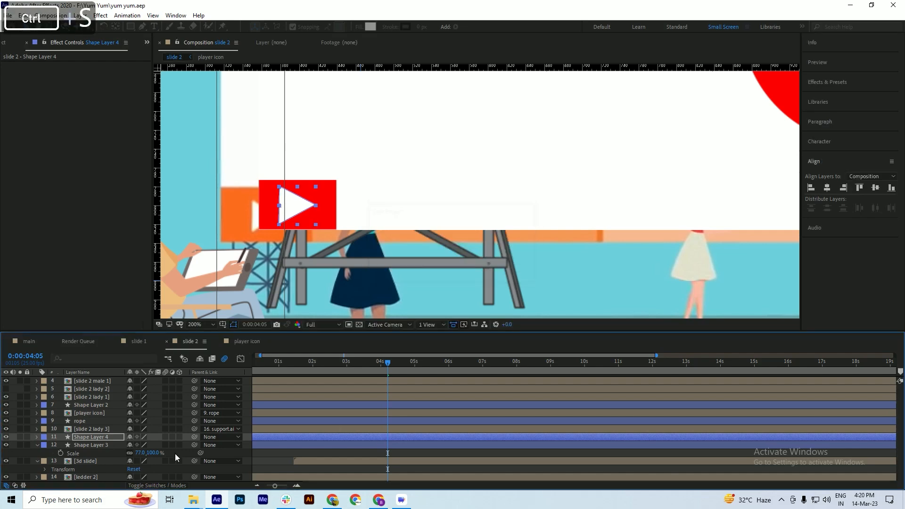
Parent the white triangle on Shape Layer 4 to Shape Layer 3, collapse the layer's properties, and save the project
click(36, 444)
drag(195, 436, 97, 446)
click(56, 444)
key(ctrl+s)
click(37, 454)
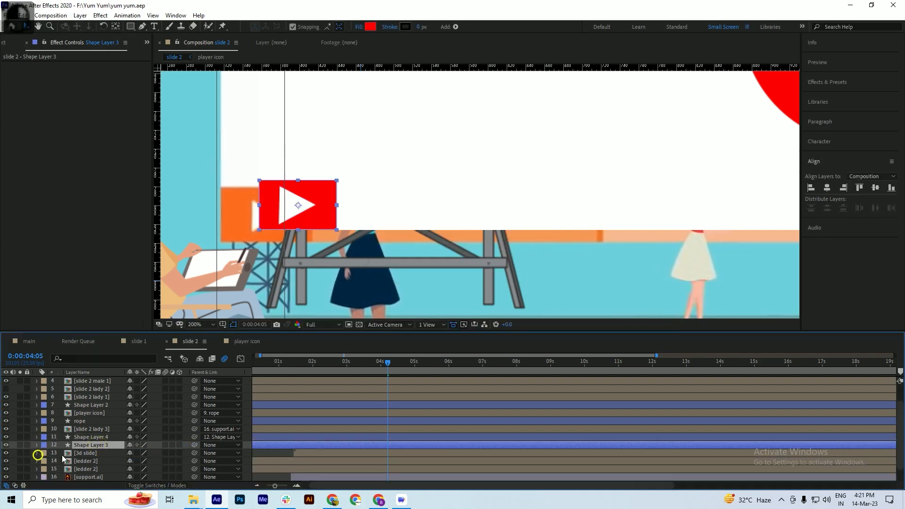
key(ctrl+s)
key(ctrl+s)
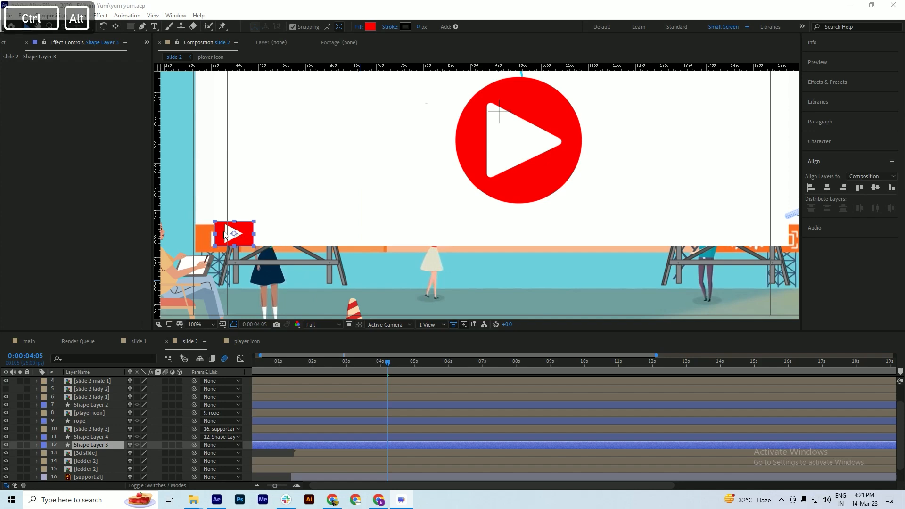
Trim the start of Shape Layer 4 and Shape Layer 3 together to 0:00:04:05, and save the project
scroll(225, 234, up, 1)
scroll(318, 262, down, 1)
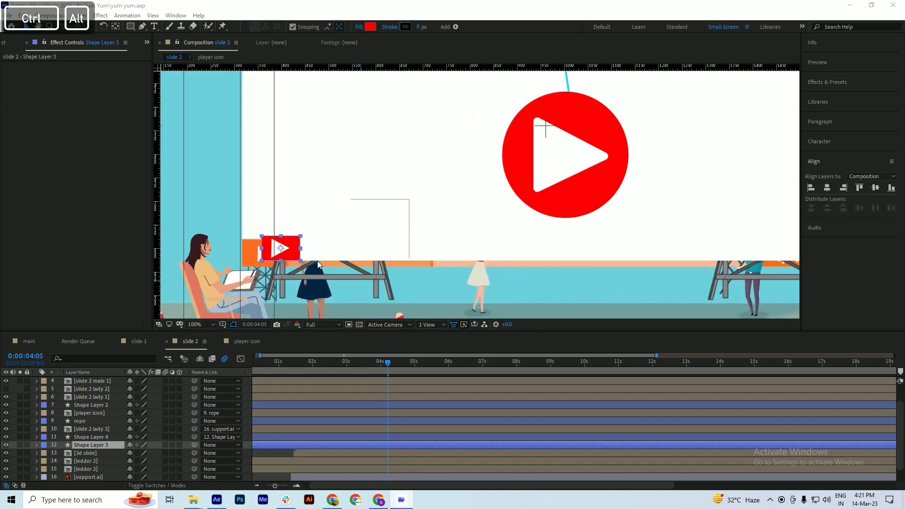
click(391, 439)
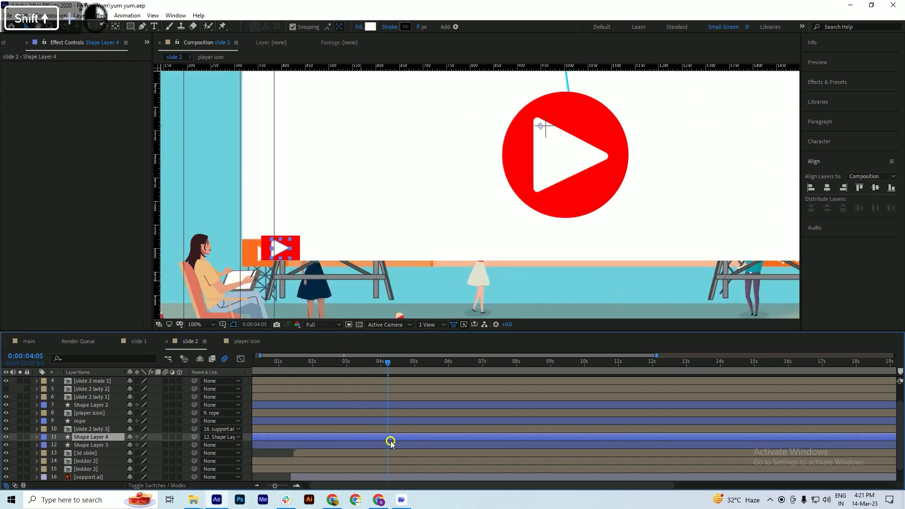
key(alt+[)
key(ctrl+z)
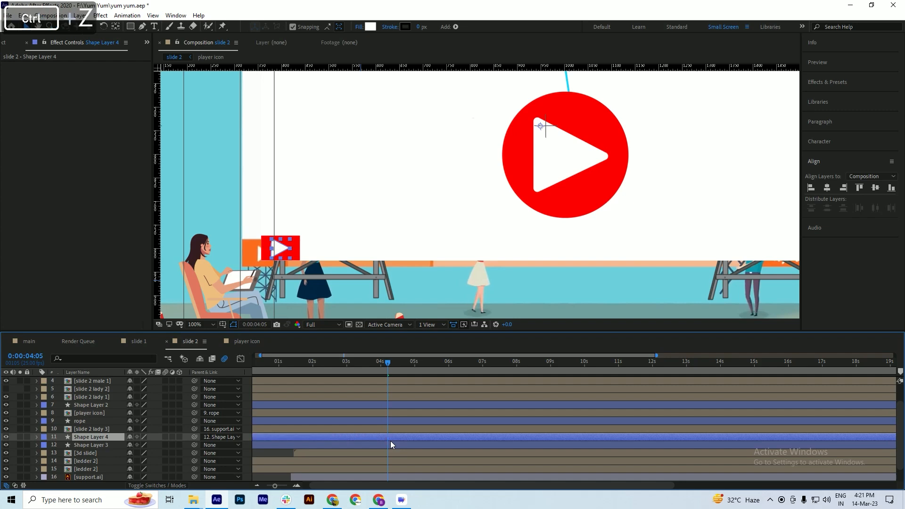
shift+click(391, 443)
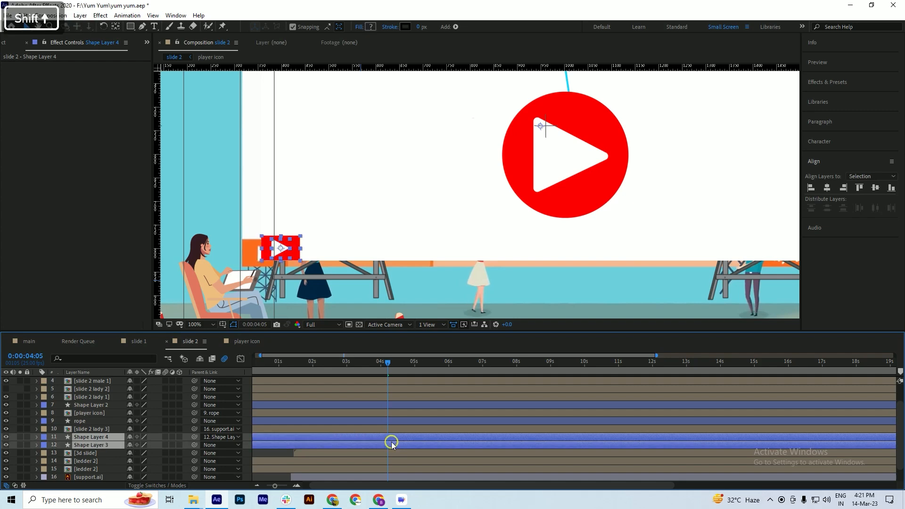
key(alt+[)
key(ctrl+s)
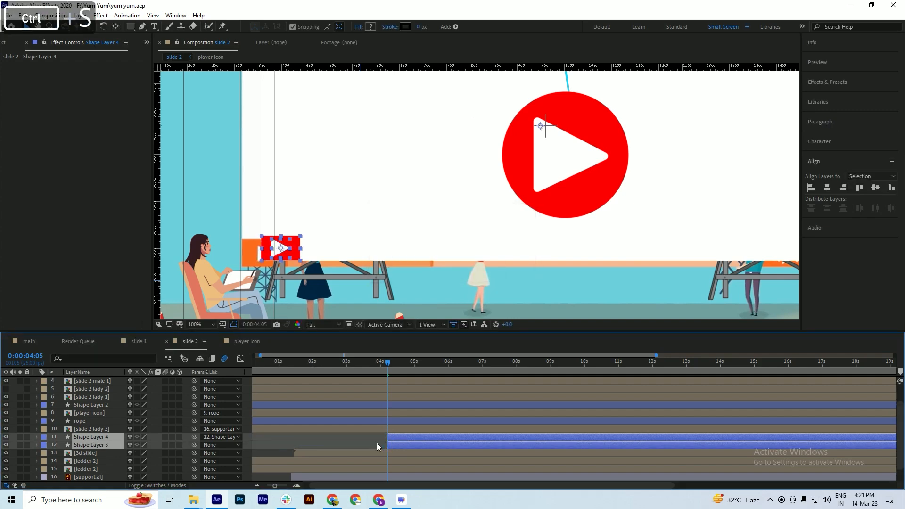
Duplicate the red rectangle on Shape Layer 3
click(373, 444)
click(396, 440)
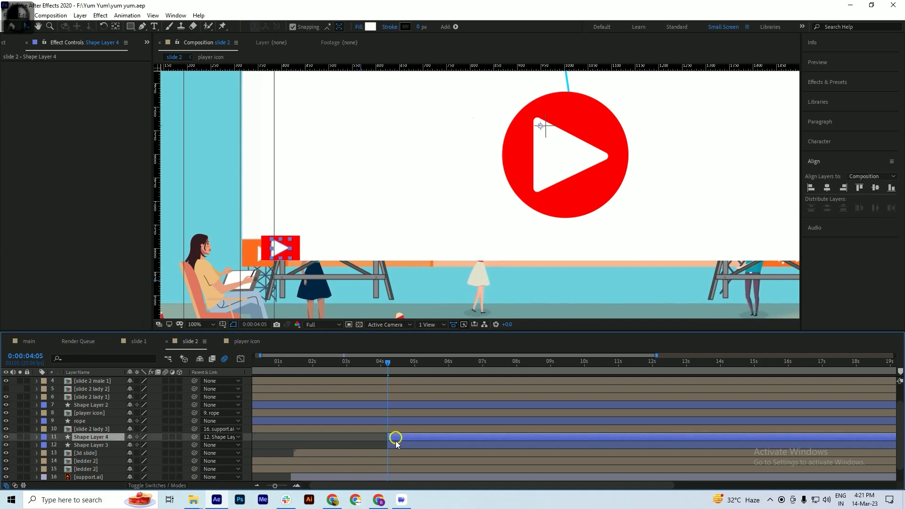
click(396, 441)
key(ctrl+d)
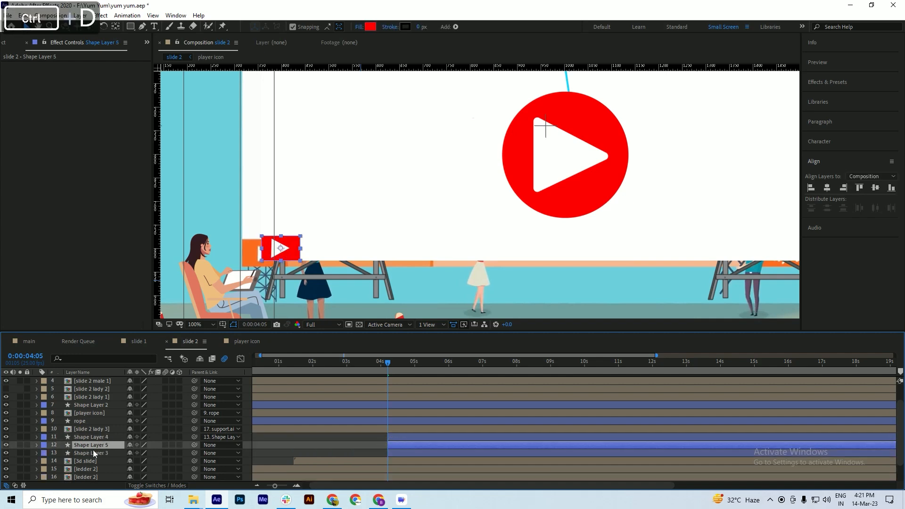
Move the anchor point of Shape Layer 3 to the middle of its left edge, and save the project
click(93, 453)
key(s)
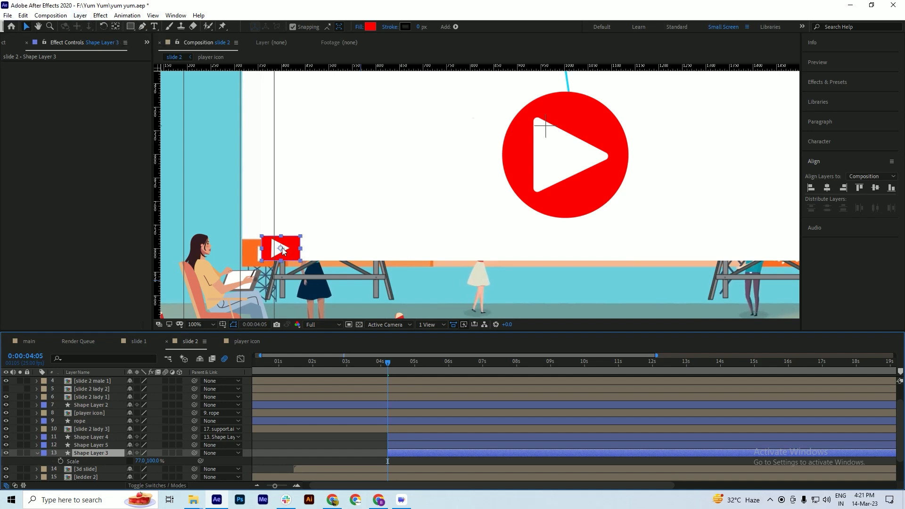
key(y)
drag(281, 248, 261, 248)
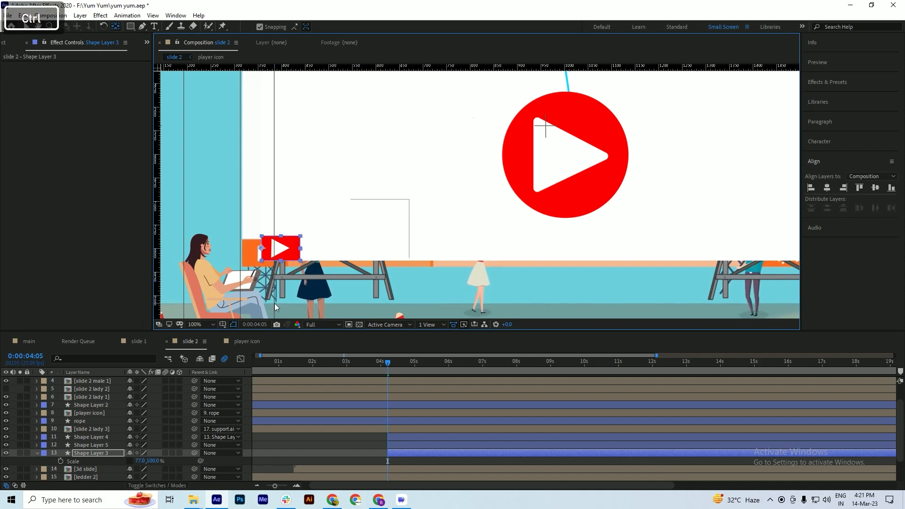
key(ctrl+s)
drag(153, 462, 165, 462)
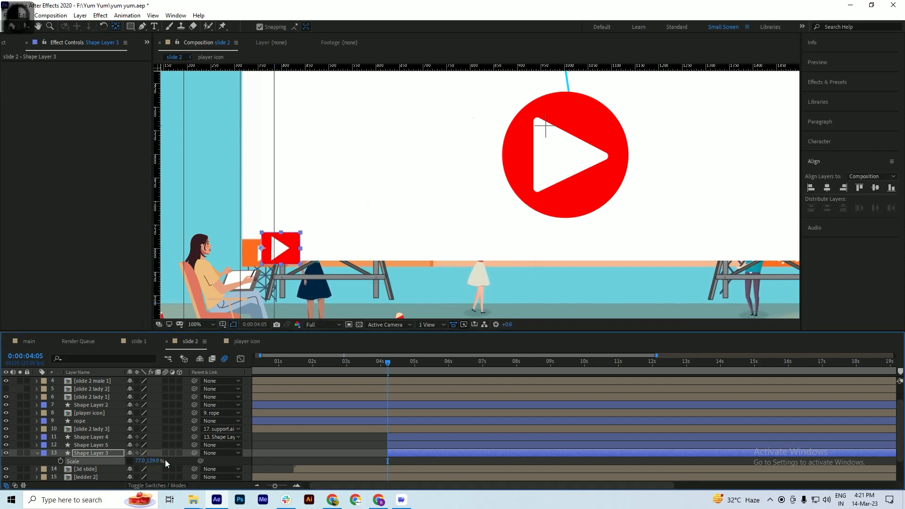
key(ctrl+z)
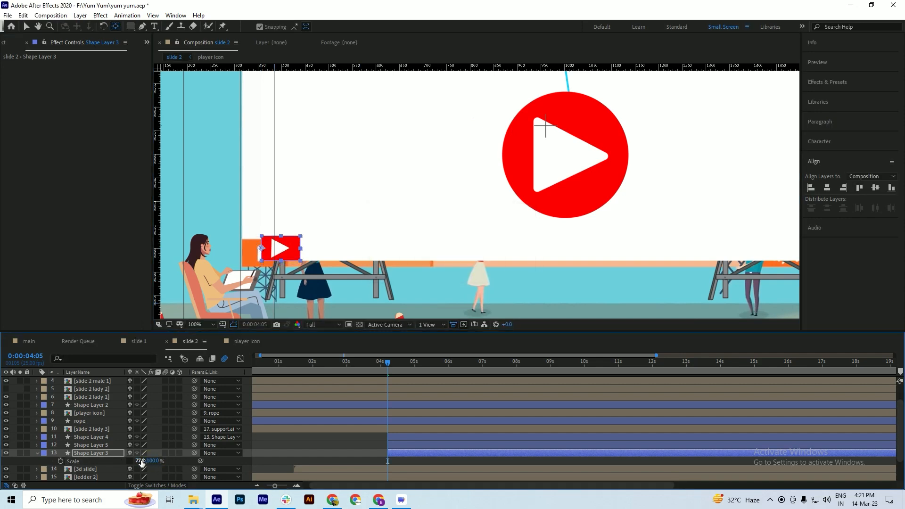
drag(140, 461, 178, 462)
key(ctrl+z)
Reparent the white triangle on Shape Layer 4 to the duplicated red rectangle, Shape Layer 5
click(98, 445)
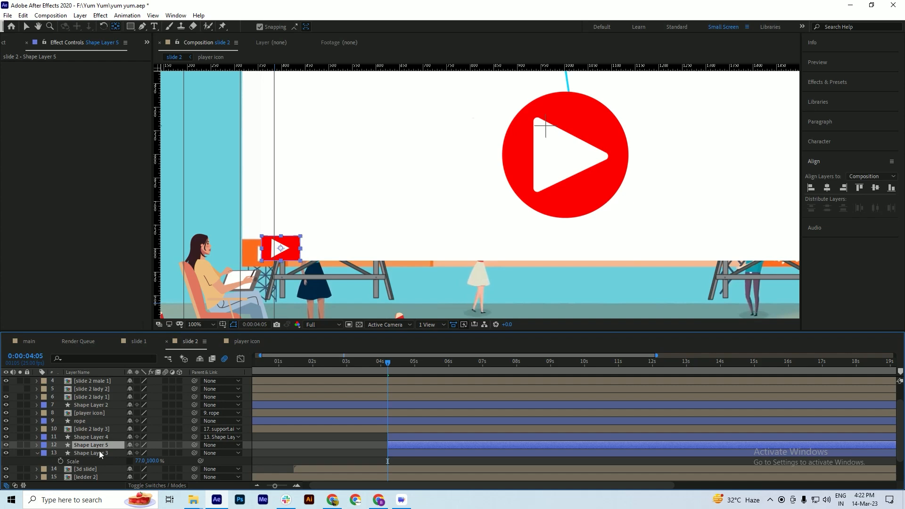
click(104, 436)
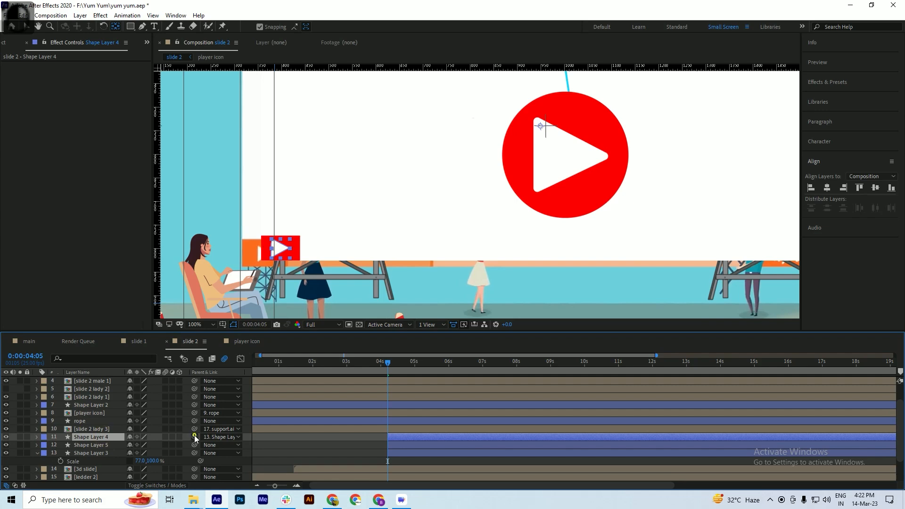
drag(194, 437, 488, 451)
Stretch Shape Layer 3 to 1143% horizontal scale so the red bar spans the orange player bar, and save the project
click(88, 455)
key(ctrl+s)
scroll(280, 248, down, 2)
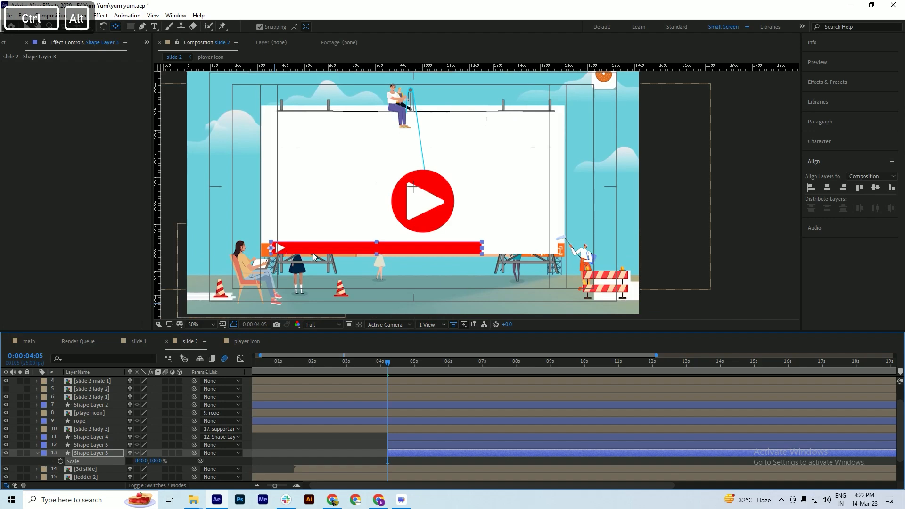
scroll(338, 270, up, 2)
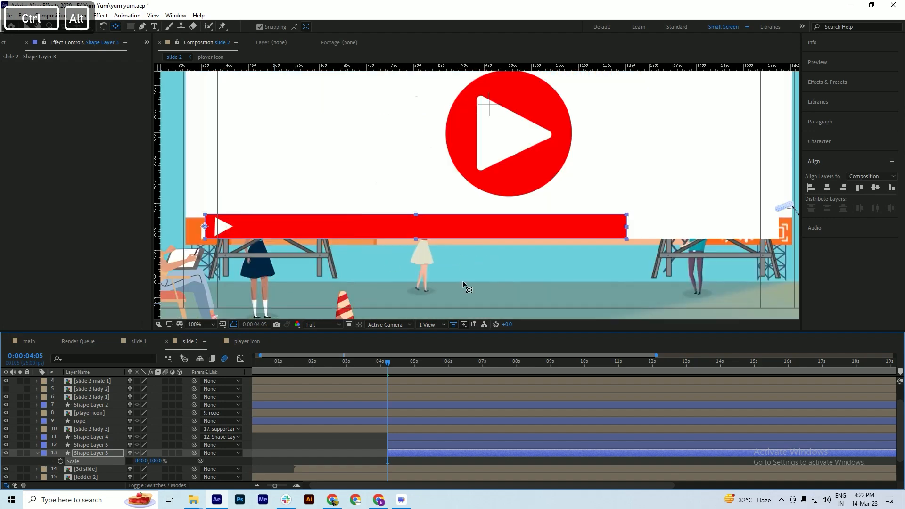
drag(143, 462, 267, 452)
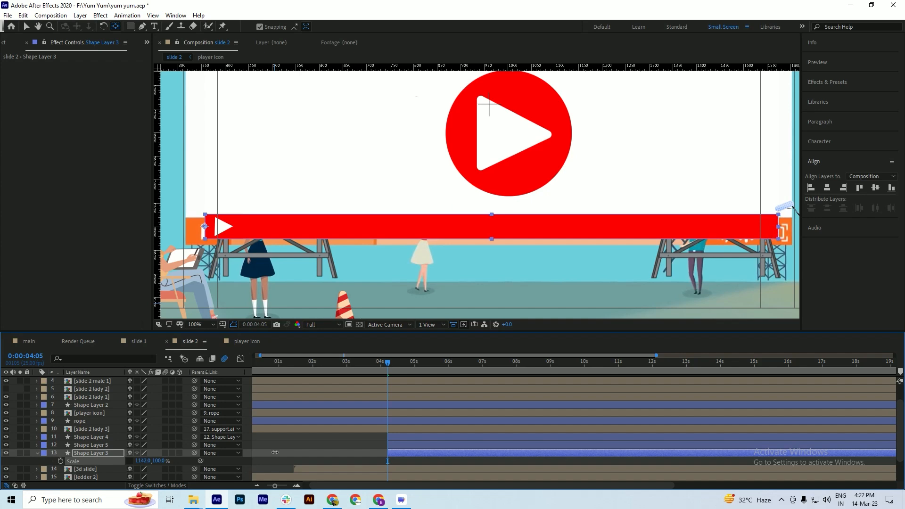
key(ctrl+s)
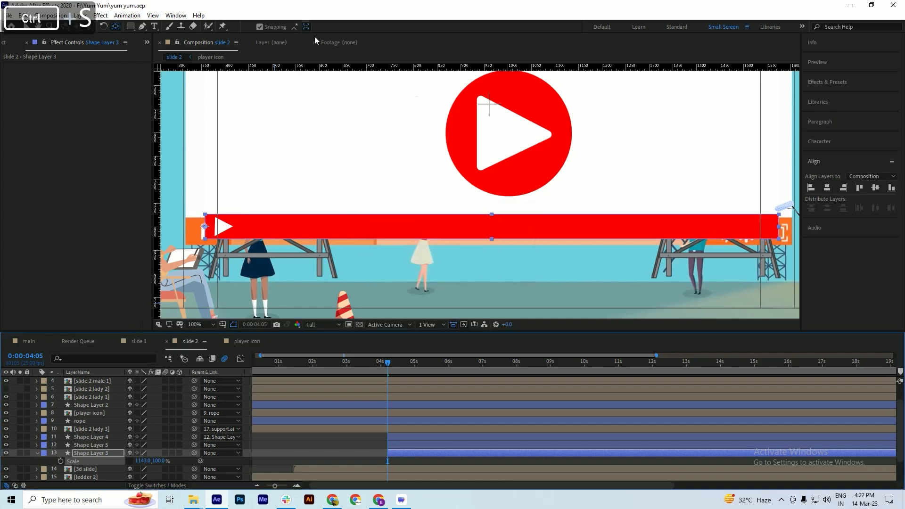
Set the opacity of the long red bar on Shape Layer 3 to 36%, collapse its properties, and save the project
key(v)
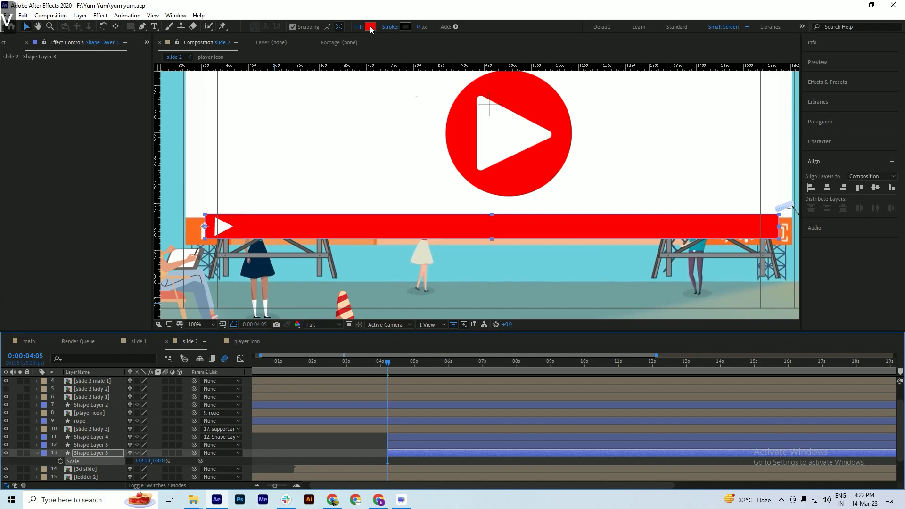
key(t)
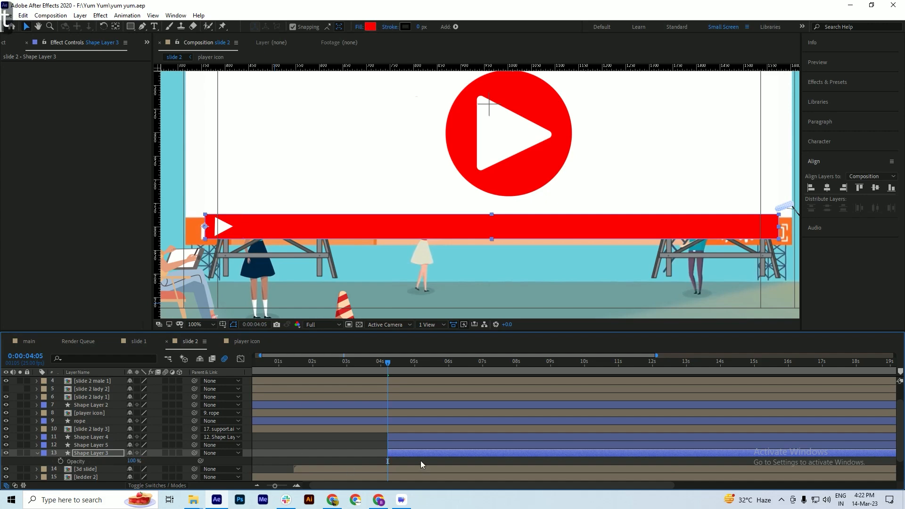
drag(131, 461, 110, 468)
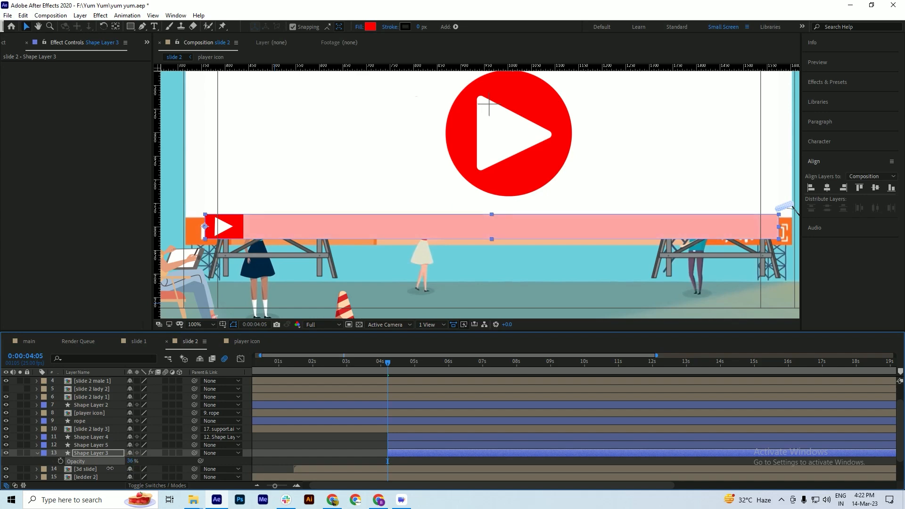
key(ctrl+s)
click(13, 442)
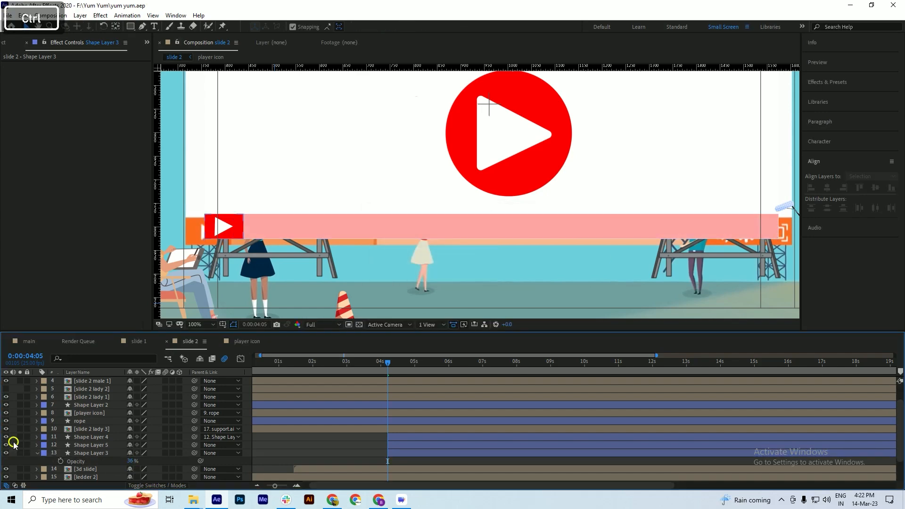
key(ctrl+s)
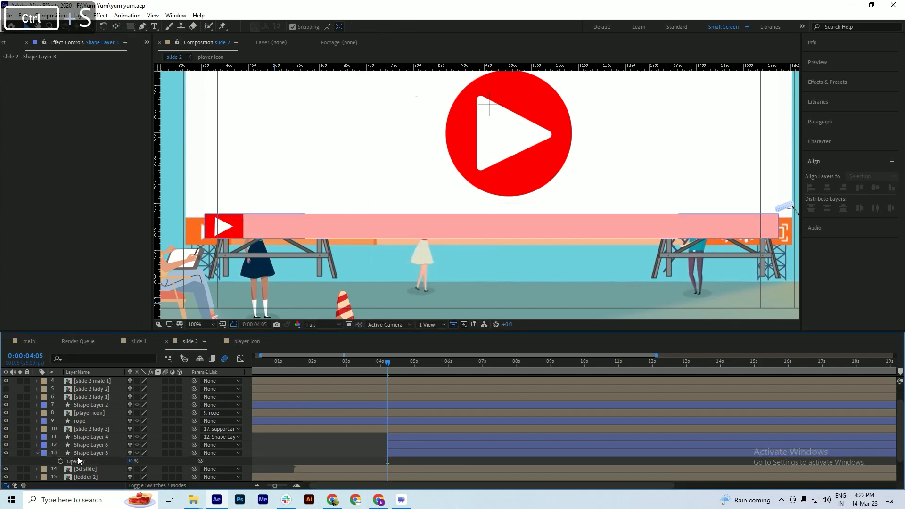
click(37, 453)
key(ctrl+s)
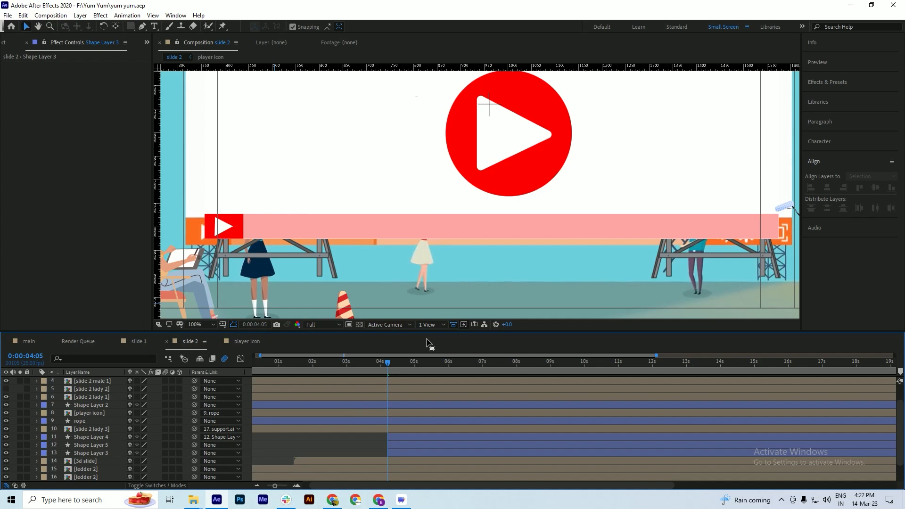
Nudge the triangle, the small red rectangle and the long bar (Shape Layers 4, 5 and 3) down slightly together, and save the project
click(394, 436)
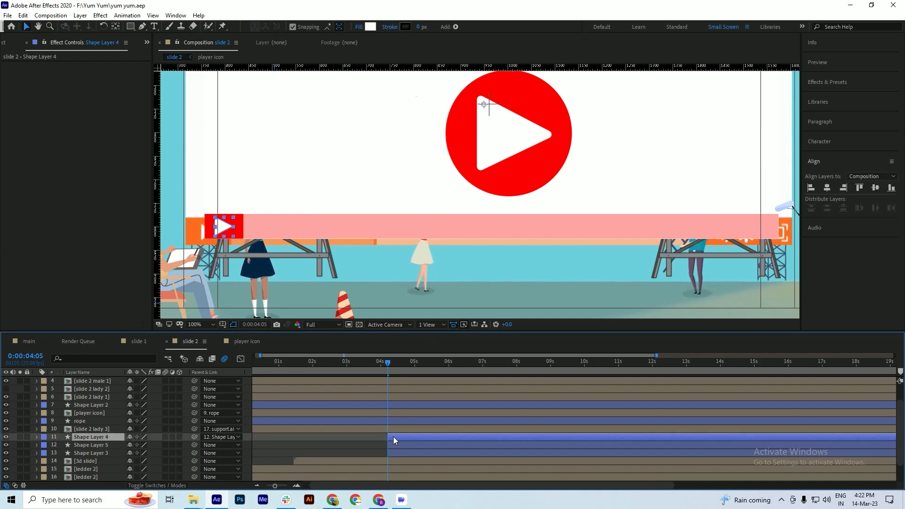
click(394, 443)
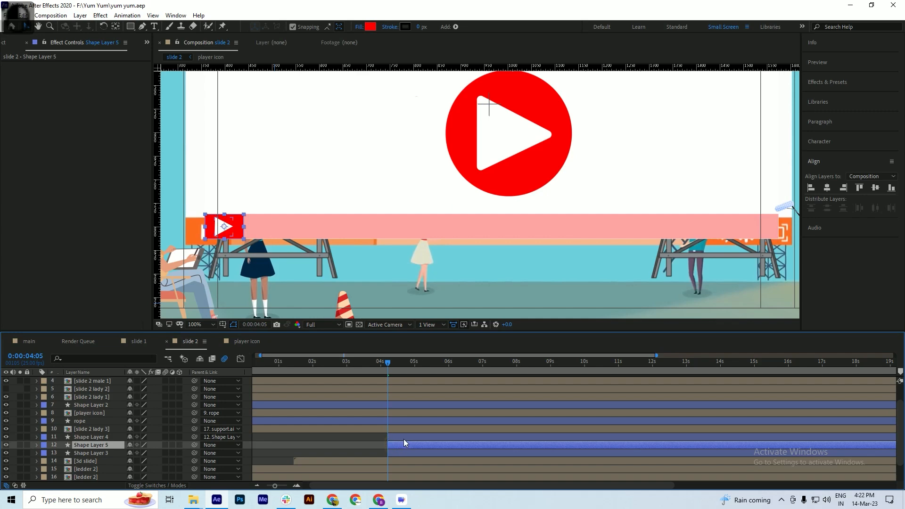
click(404, 439)
shift+click(398, 455)
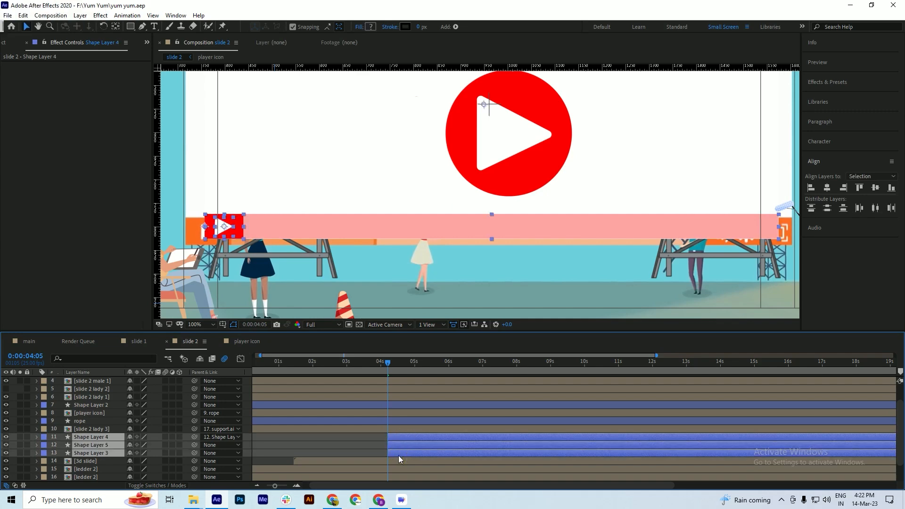
key(Down)
key(ctrl+s)
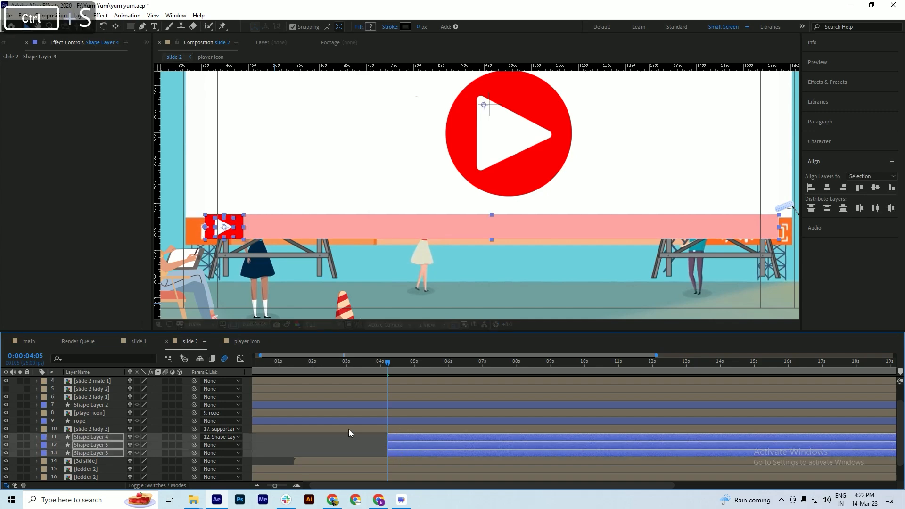
click(293, 444)
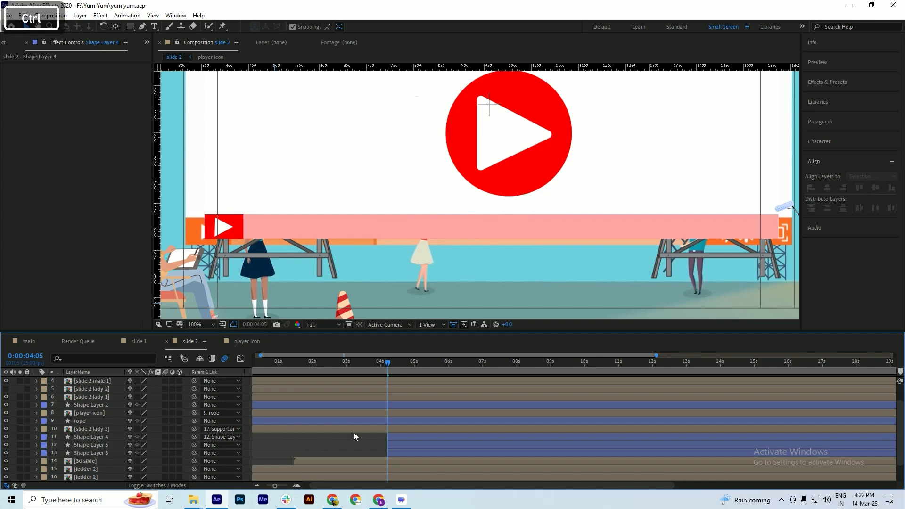
mouse_move(385, 366)
mouse_down()
mouse_move(394, 367)
mouse_move(363, 373)
mouse_move(390, 382)
mouse_up()
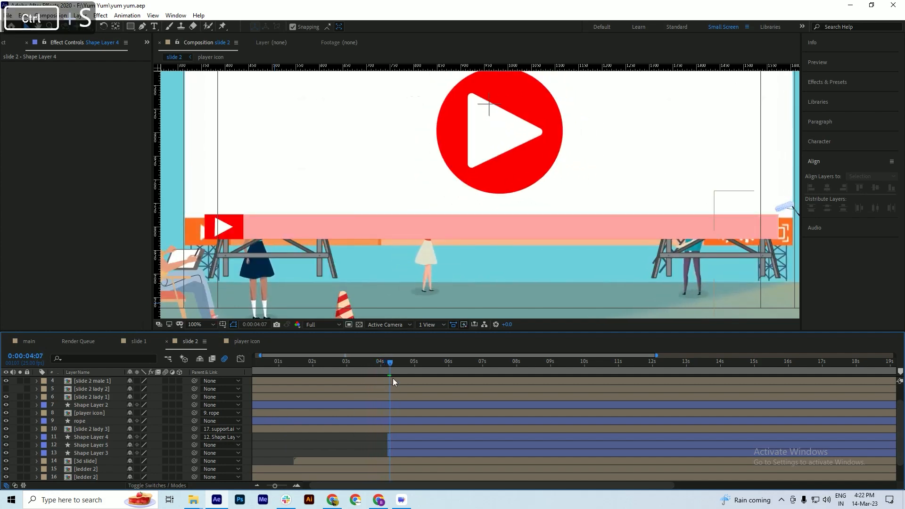
click(390, 366)
click(395, 439)
key(s)
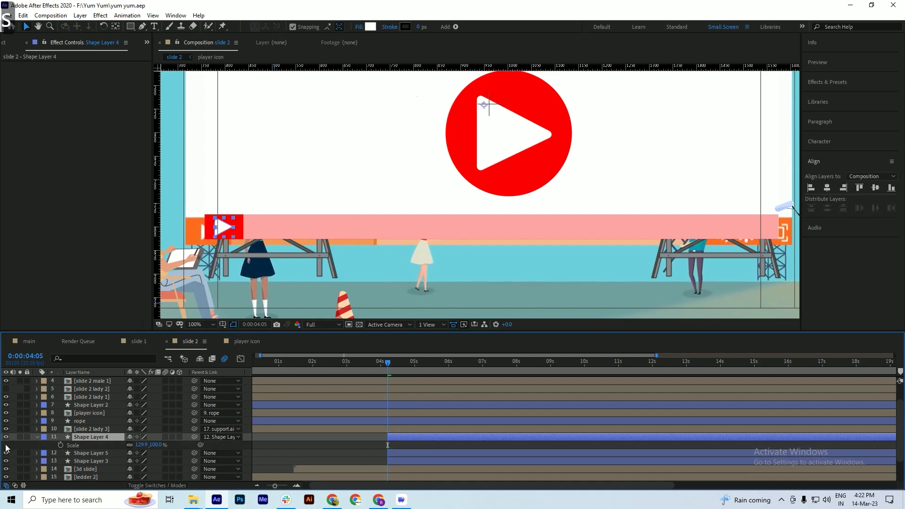
click(61, 445)
key(ctrl)
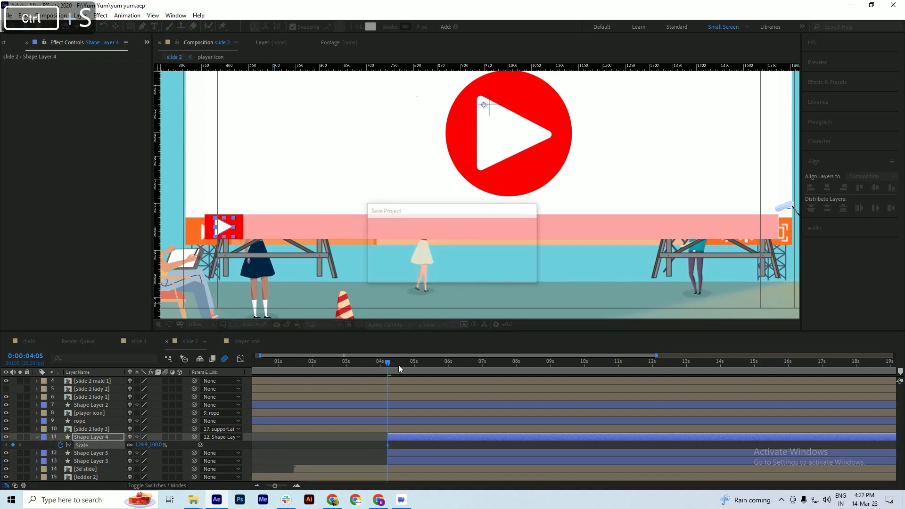
key(ctrl+z)
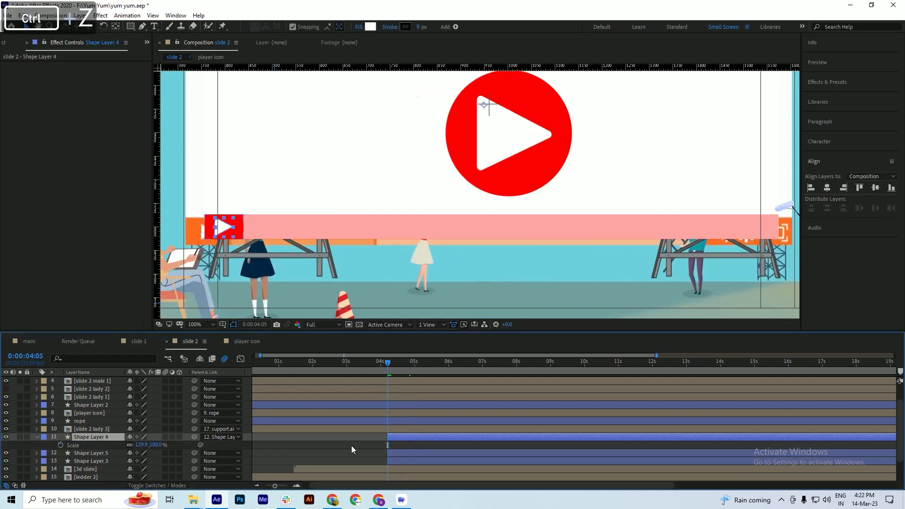
Keyframe Shape Layer 3's horizontal scale from 0% at 0:00:04:05 to 1143% at 0:00:04:22, and save the project
click(393, 462)
key(s)
scroll(381, 404, down, 3)
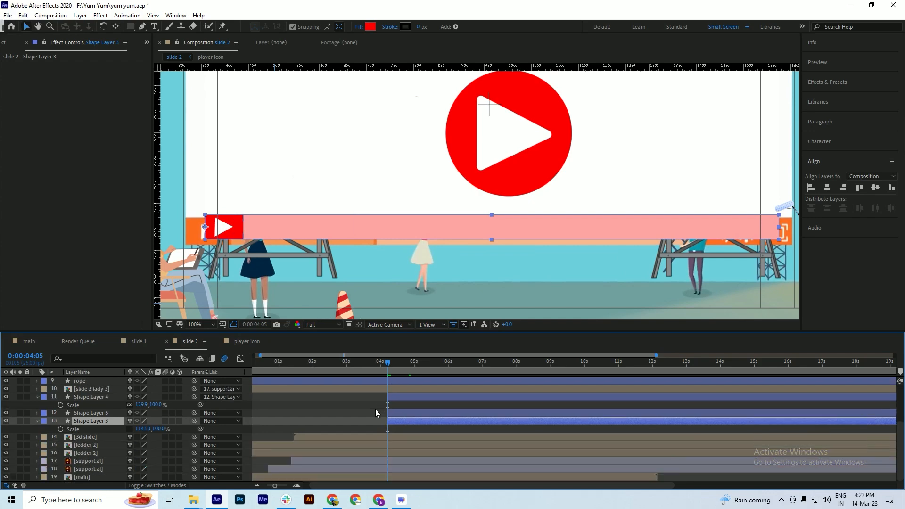
click(60, 429)
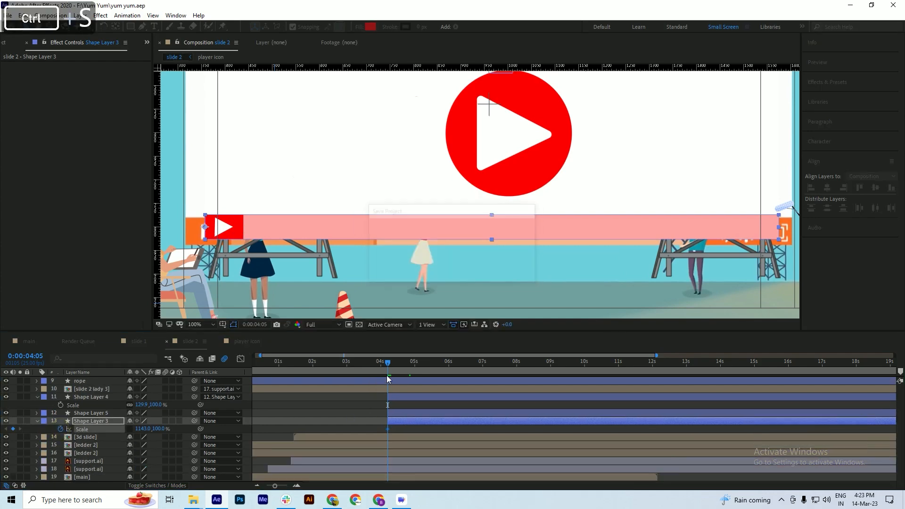
drag(387, 375, 411, 372)
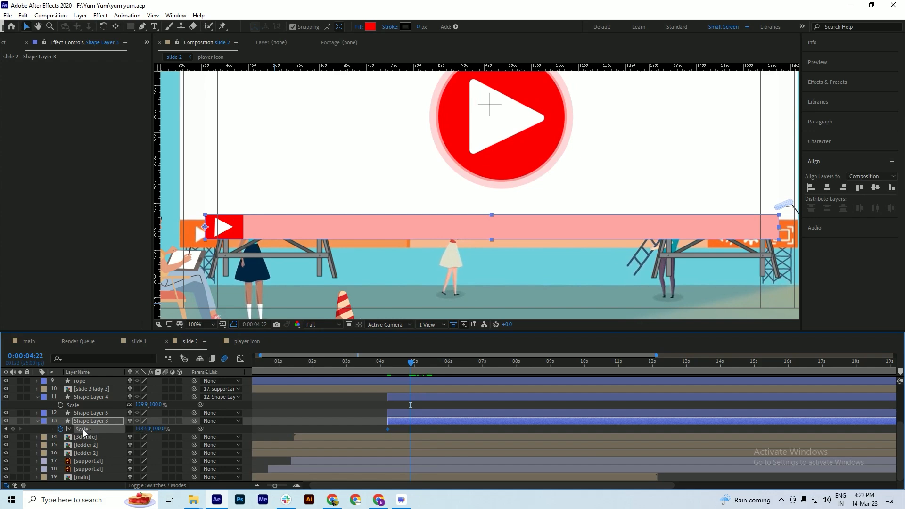
click(12, 429)
click(6, 429)
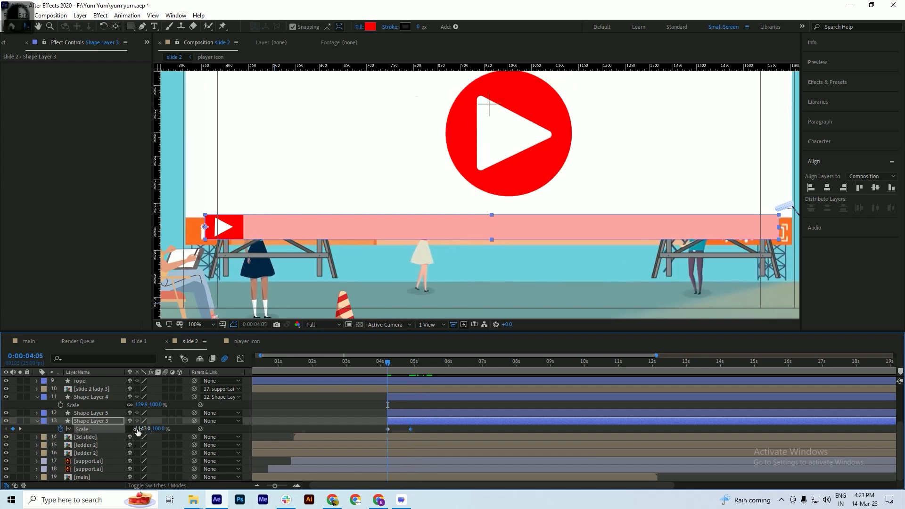
click(142, 429)
text(0)
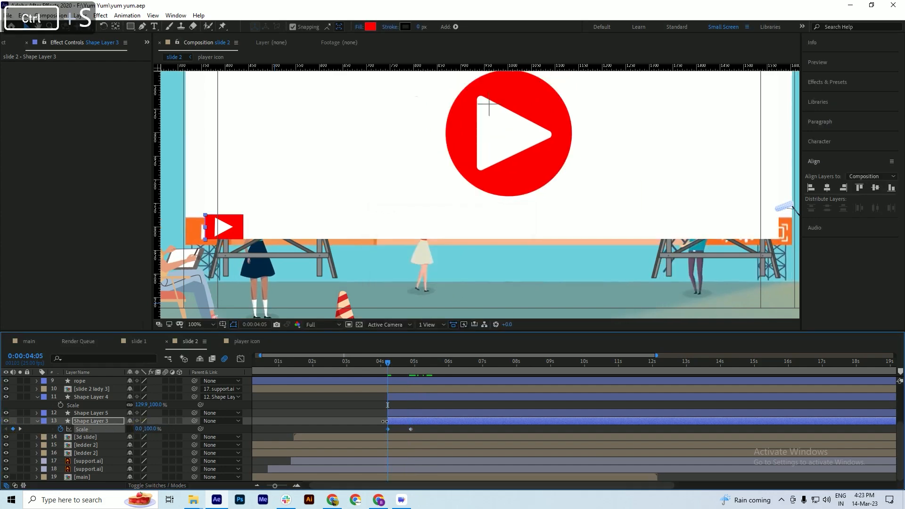
Shift Shape Layers 3, 4 and 5 together in time so they start at 0:00:02:04, and save the project
drag(391, 362, 319, 404)
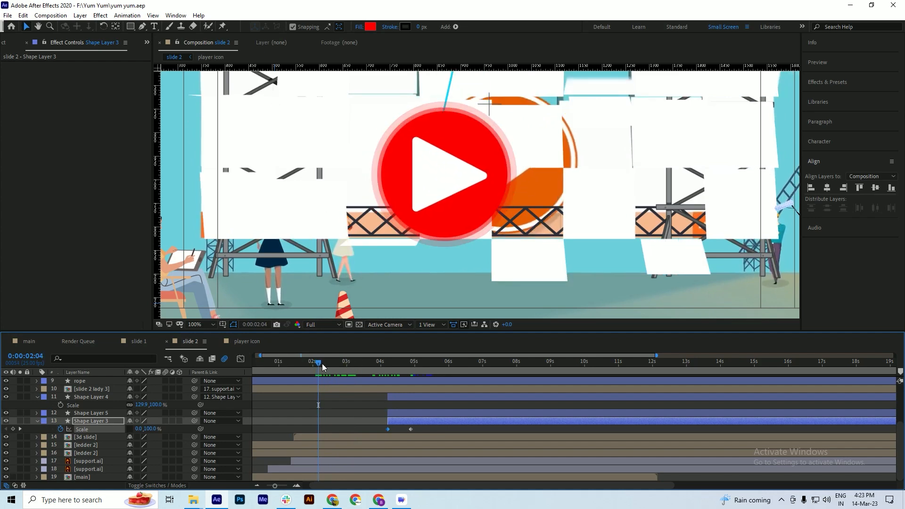
key(space)
key(space)
shift+click(415, 398)
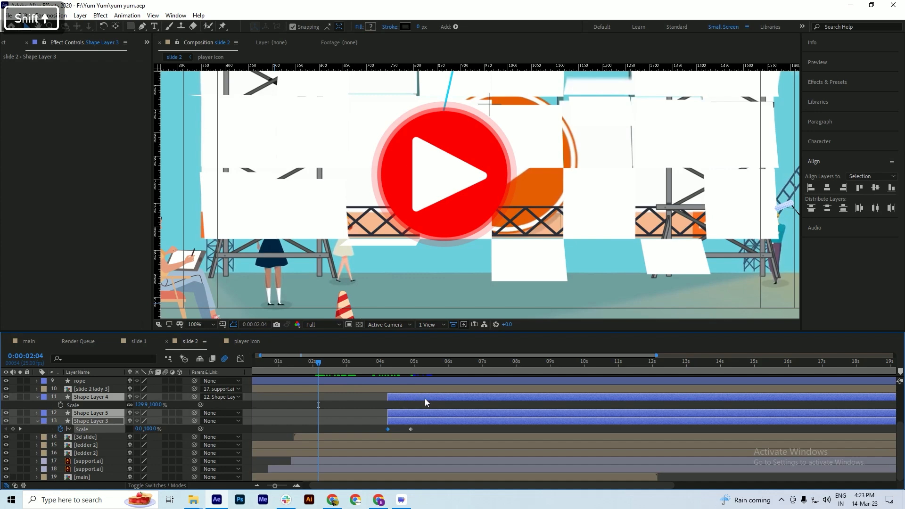
drag(425, 398, 356, 396)
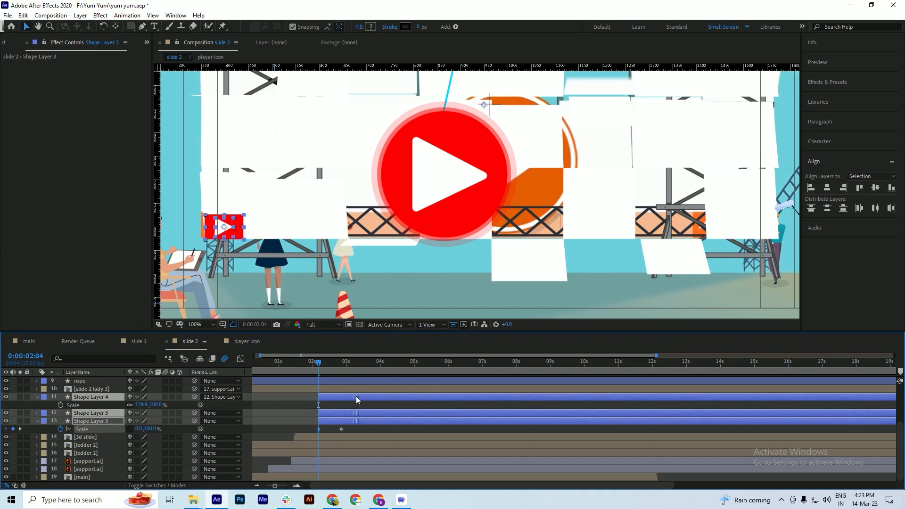
key(ctrl+s)
click(294, 409)
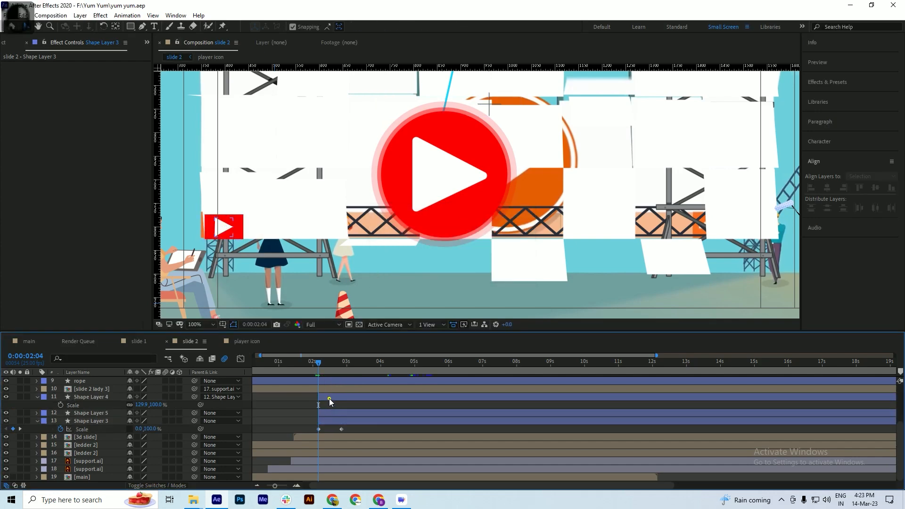
Collapse the properties of Shape Layers 4 and 5, add a scale keyframe to Shape Layer 5 at 0:00:02:04, and save
click(329, 398)
shift+click(325, 411)
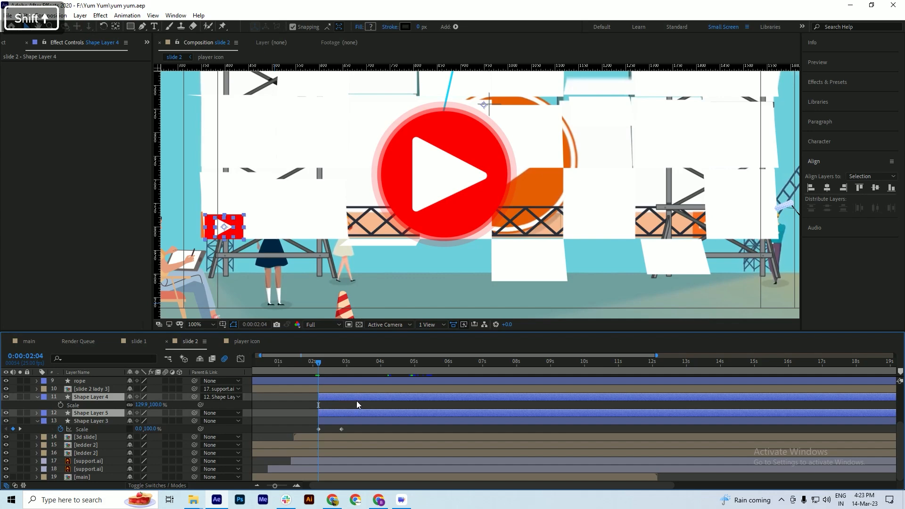
key(u)
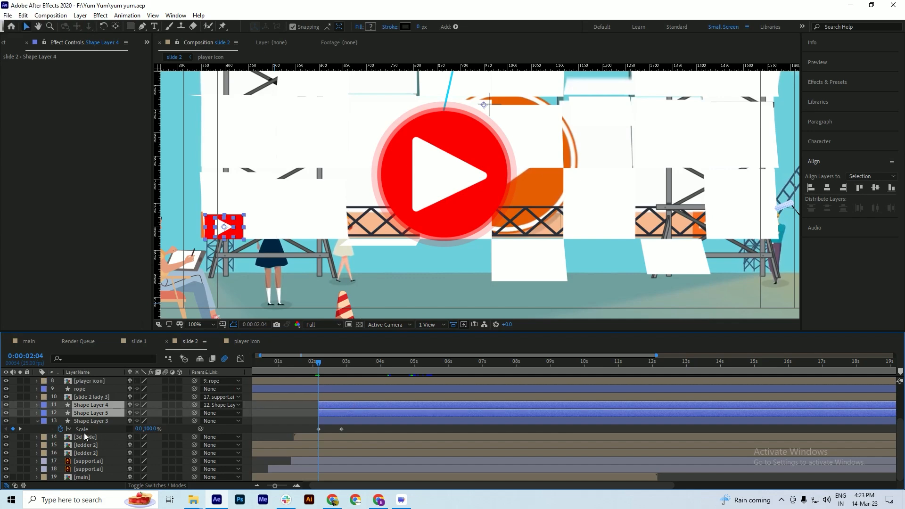
key(s)
key(s)
click(84, 414)
key(s)
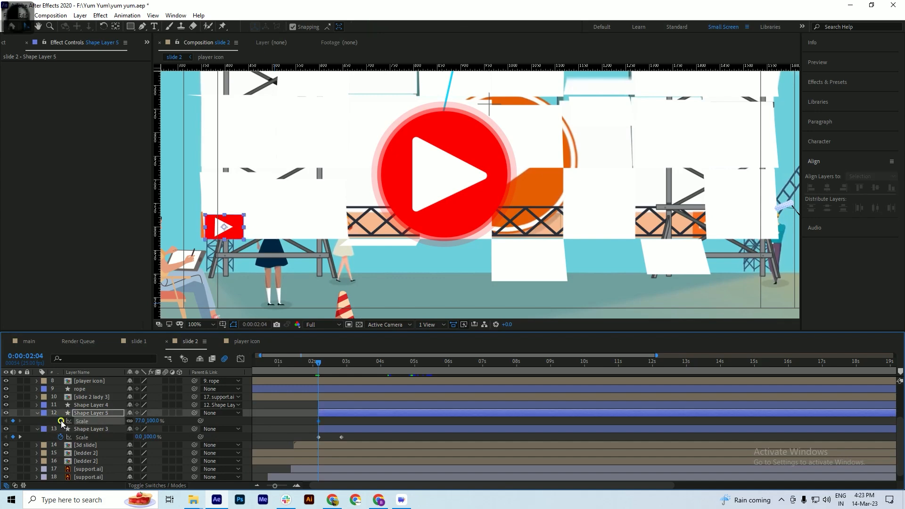
key(ctrl+s)
Animate Shape Layer 5's scale from 0% at 0:00:02:04 to 77%, 100% at 0:00:02:14, and save the project
key(Page_Down)
key(Page_Down)
key(Page_Down)
key(Page_Down)
key(Page_Down)
key(Page_Down)
key(Page_Down)
key(Page_Down)
key(Page_Down)
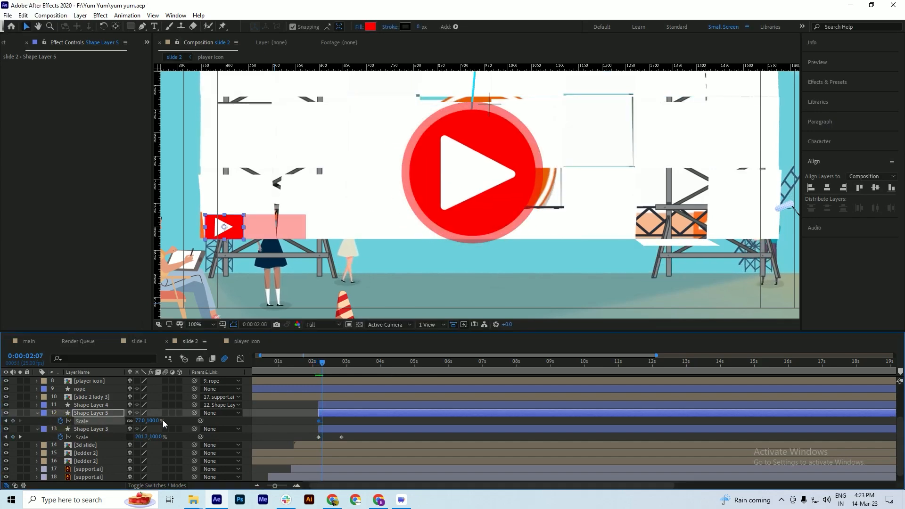
key(Page_Down)
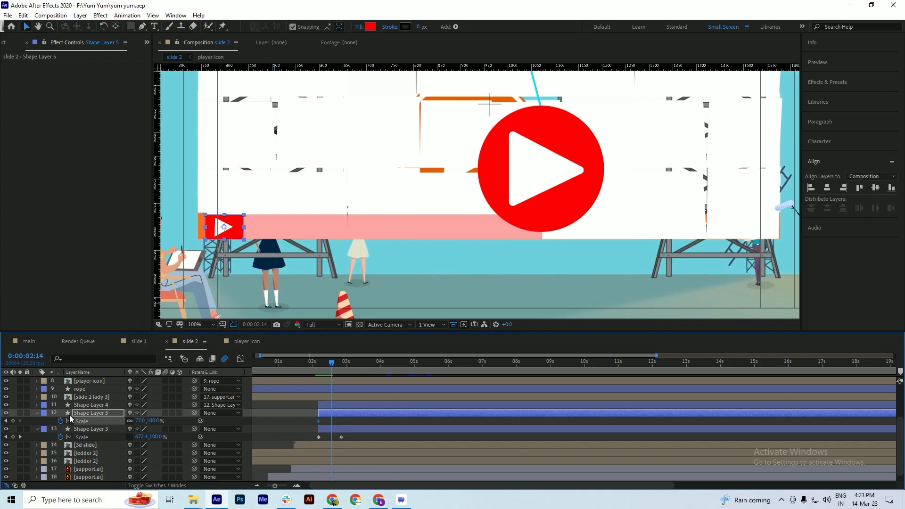
click(12, 421)
key(shift+Page_Up)
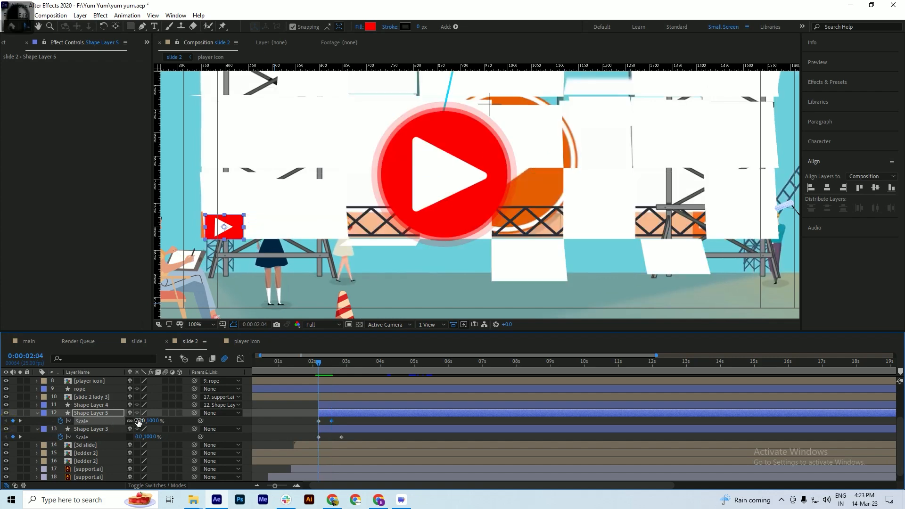
text(0)
key(Return)
key(ctrl+s)
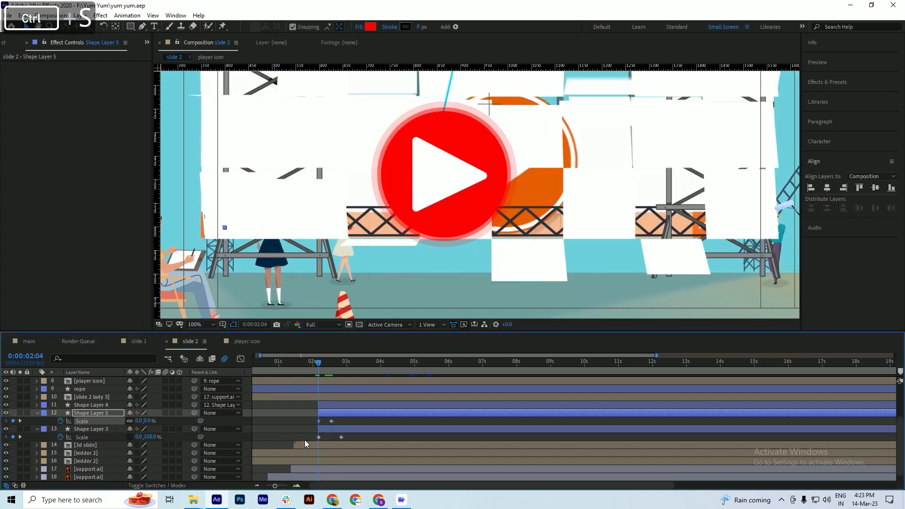
Delay the long bar on Shape Layer 3 to start at about 0:00:02:12, preview the animation, and save the project
drag(335, 431, 344, 431)
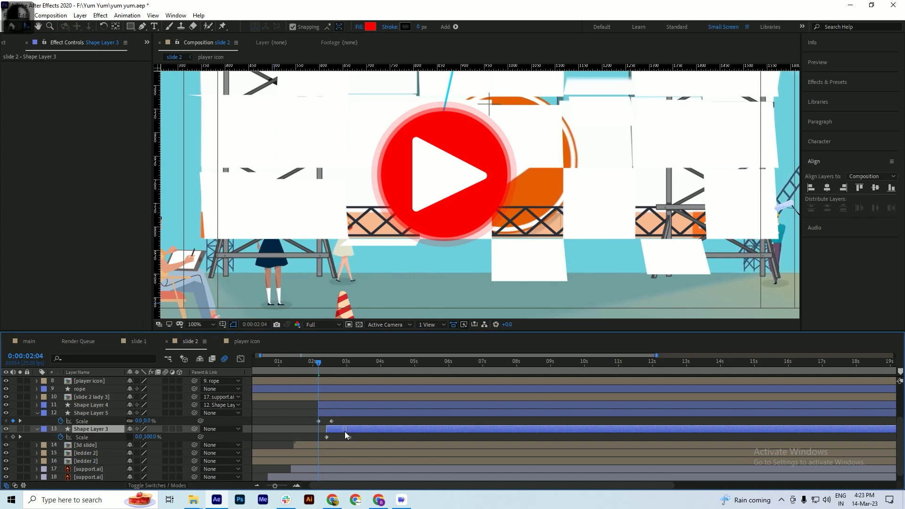
click(322, 363)
drag(325, 367, 336, 373)
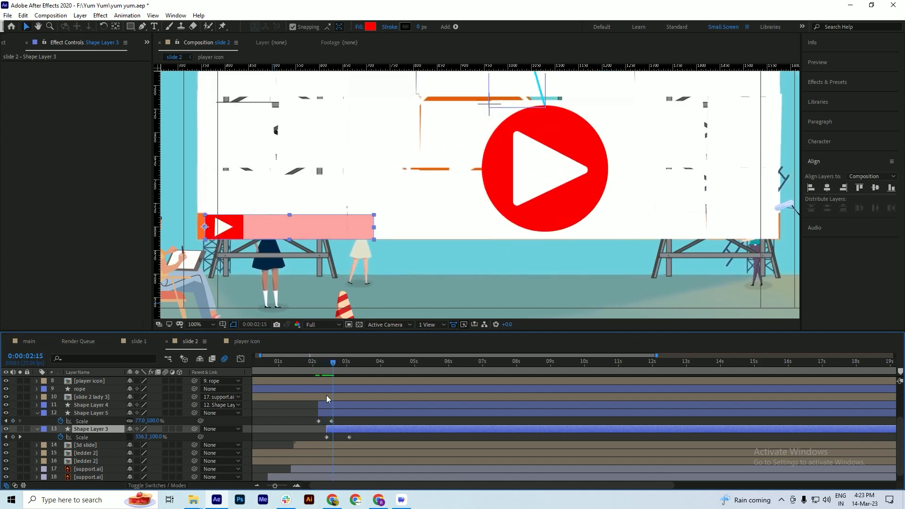
scroll(322, 415, up, 1)
drag(337, 430, 342, 431)
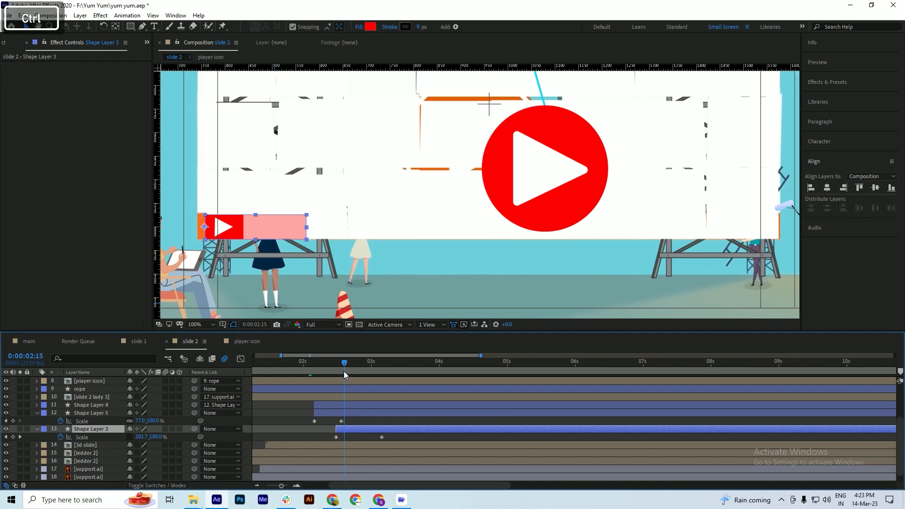
mouse_move(342, 367)
mouse_down()
mouse_move(363, 373)
mouse_move(339, 380)
mouse_move(346, 370)
mouse_move(363, 374)
mouse_move(353, 369)
mouse_up()
key(space)
key(space)
key(ctrl+s)
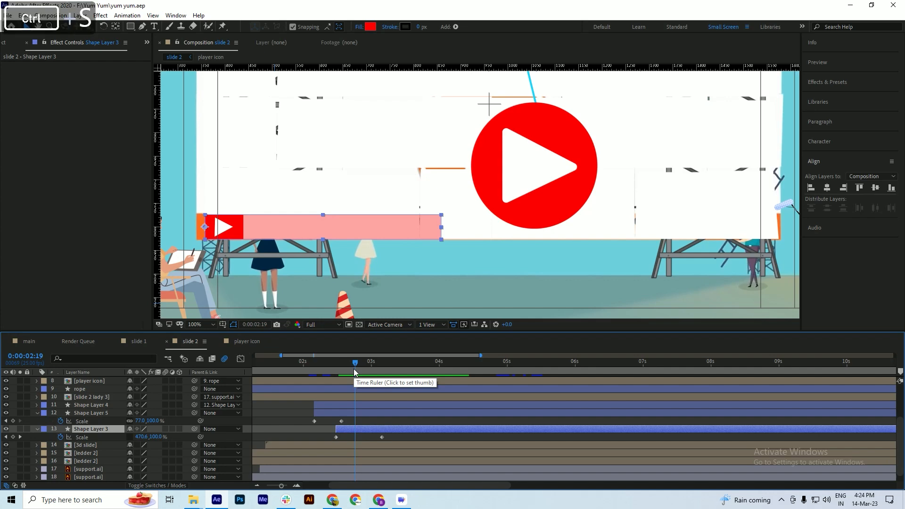
Duplicate the long bar on Shape Layer 3, delay the copy to start at 0:00:02:19, and save the project
click(358, 422)
click(358, 427)
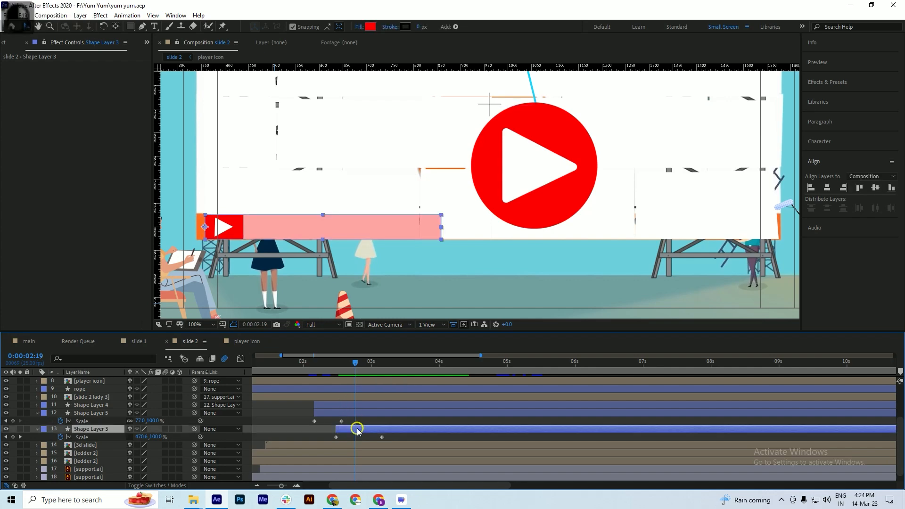
key(ctrl+d)
key(ctrl+s)
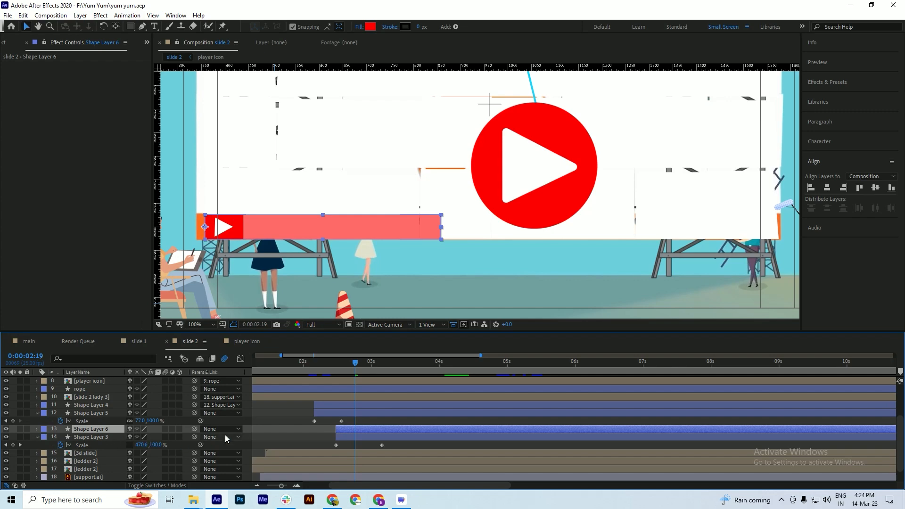
key(s)
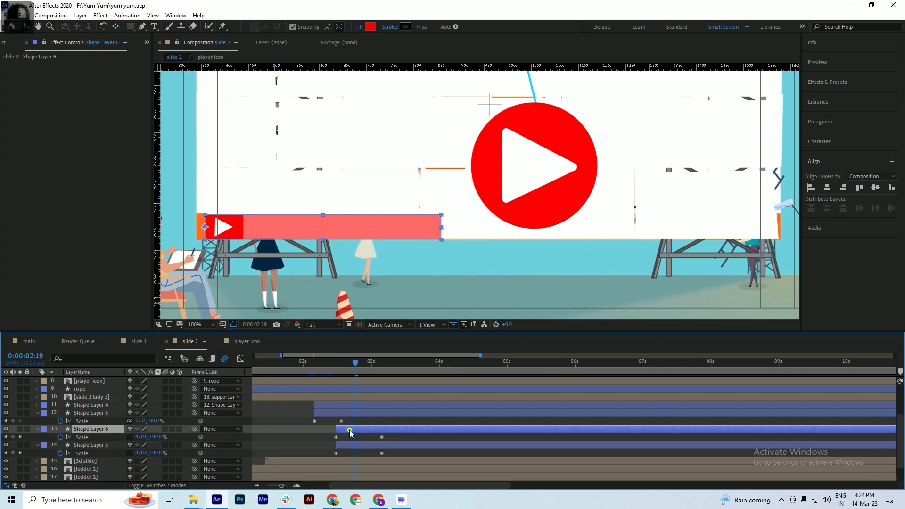
drag(350, 431, 369, 433)
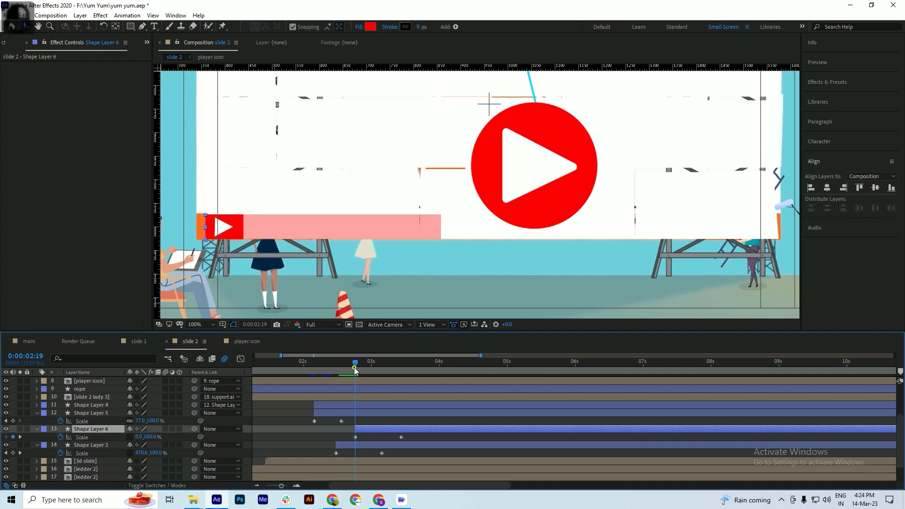
drag(355, 367, 365, 370)
key(ctrl+s)
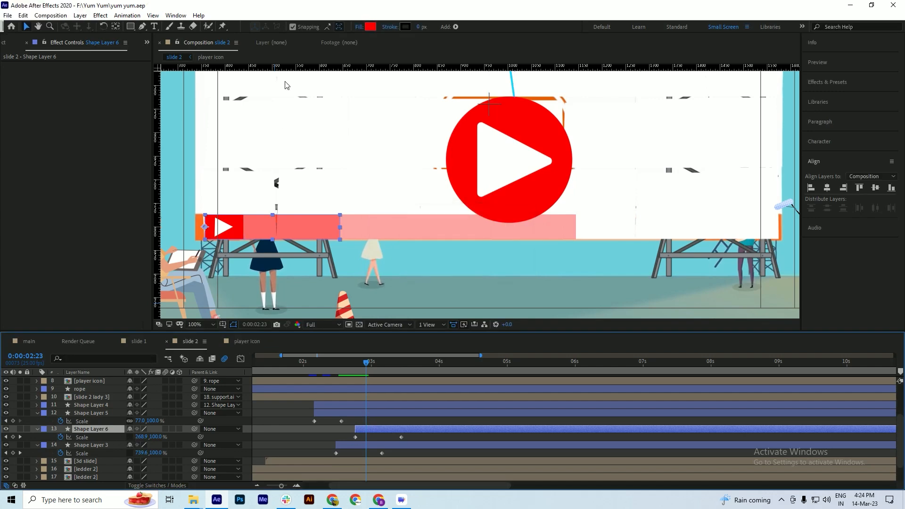
Raise Shape Layer 6's opacity to about 54%, collapse the properties of Shape Layers 6 and 5, and save the project
drag(131, 437, 140, 439)
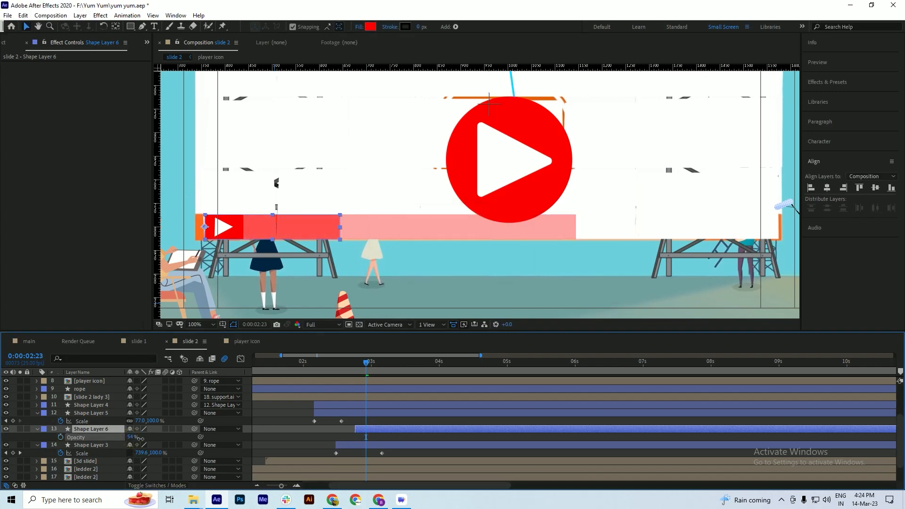
click(36, 430)
key(ctrl+s)
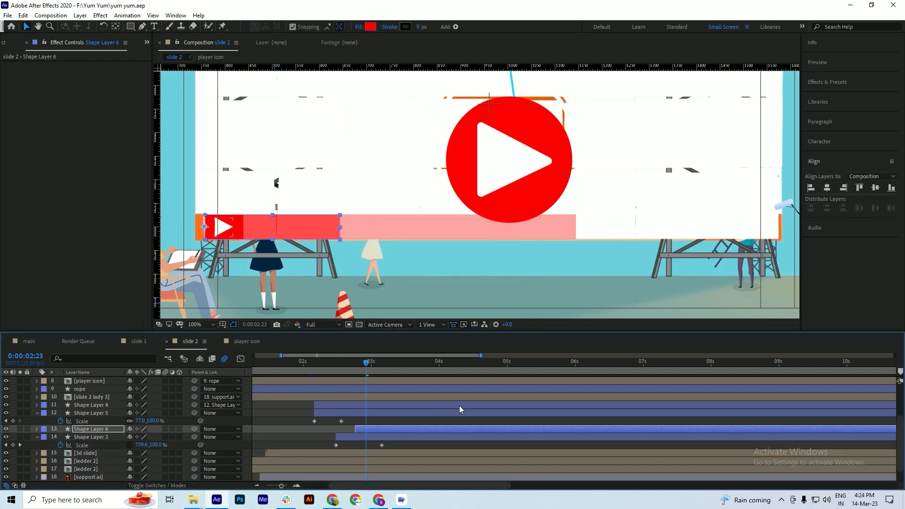
click(37, 413)
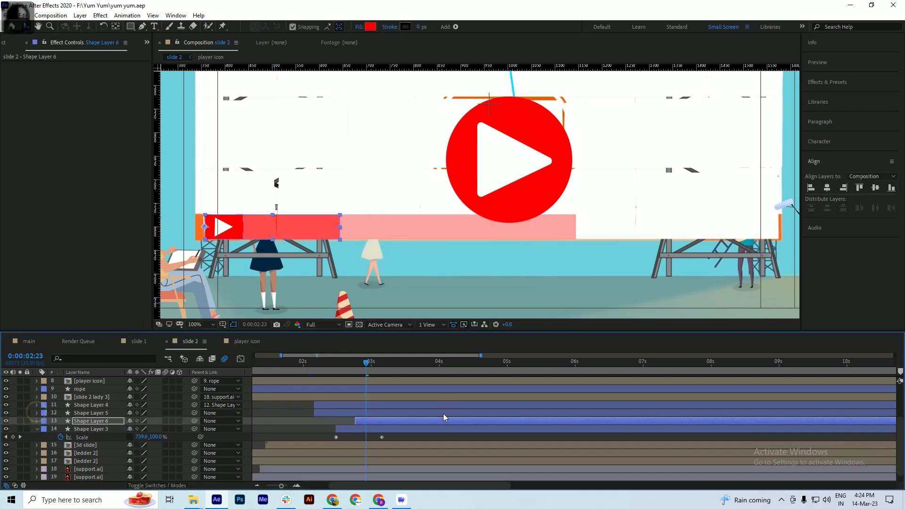
key(ctrl+s)
Reveal Shape Layer 6's keyframes, add a scale keyframe at 0:00:02:22, and save the project
drag(363, 366, 364, 362)
key(u)
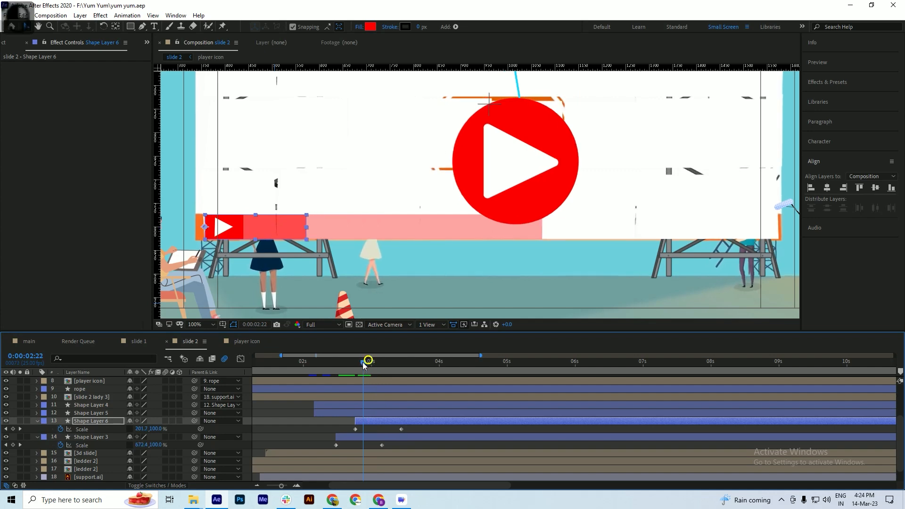
click(13, 429)
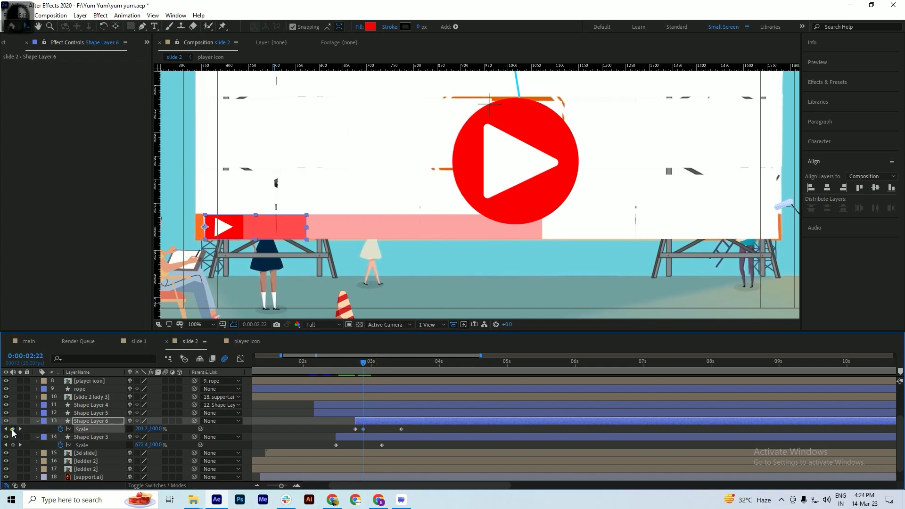
key(ctrl+s)
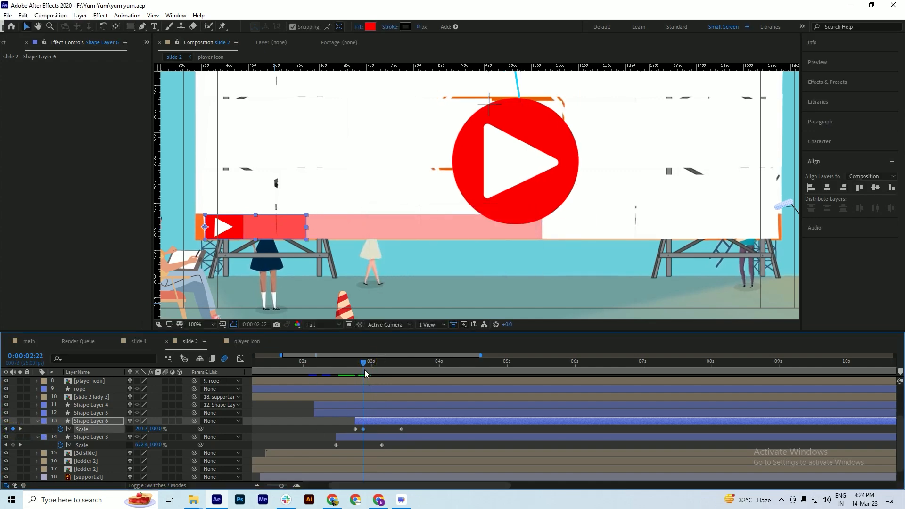
Set Shape Layer 6's scale to 60.7%, 100% at 0:00:02:19 and delete its following scale keyframes
drag(362, 369, 355, 374)
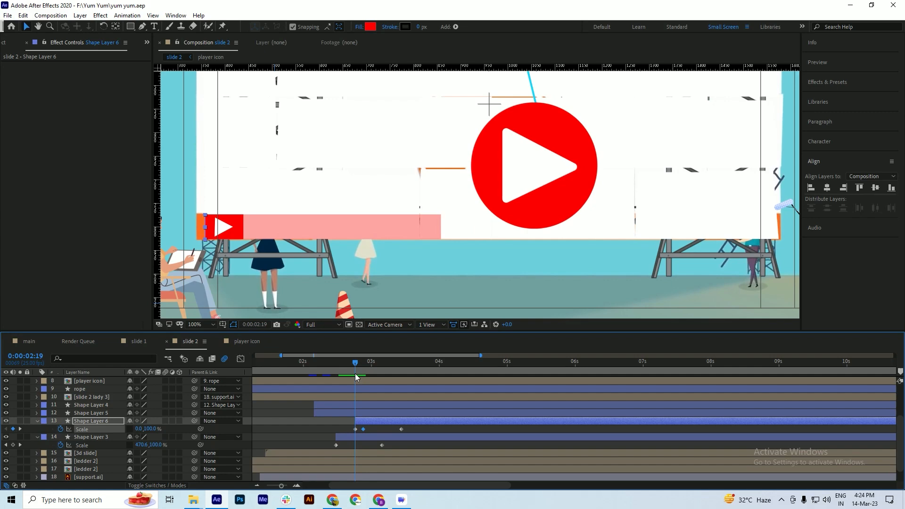
click(13, 429)
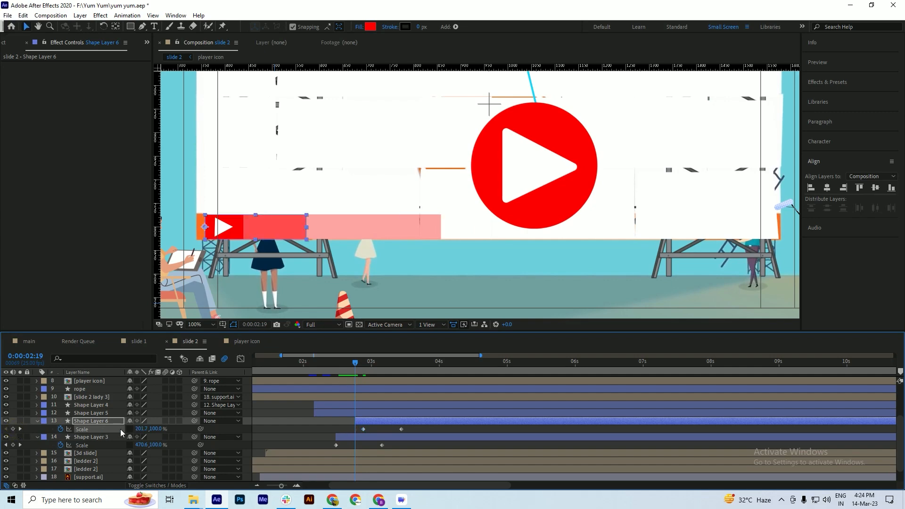
drag(144, 430, 76, 431)
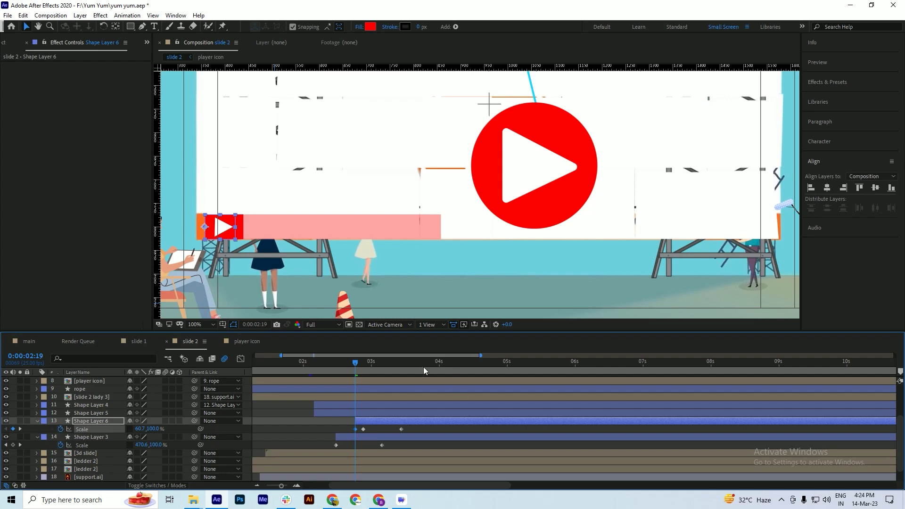
key(Delete)
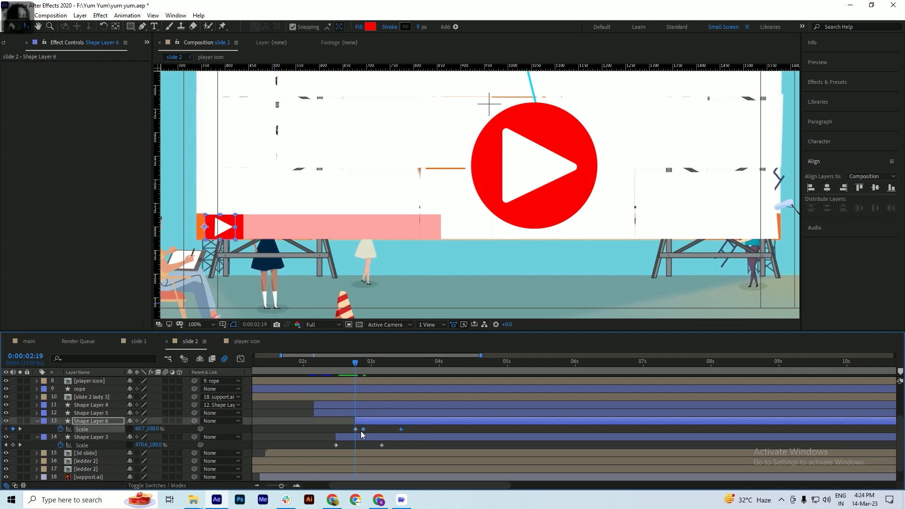
Set Shape Layer 6's scale to 1025.7%, 100% at 0:00:06:23 and preview the bar's growth
drag(380, 364, 638, 391)
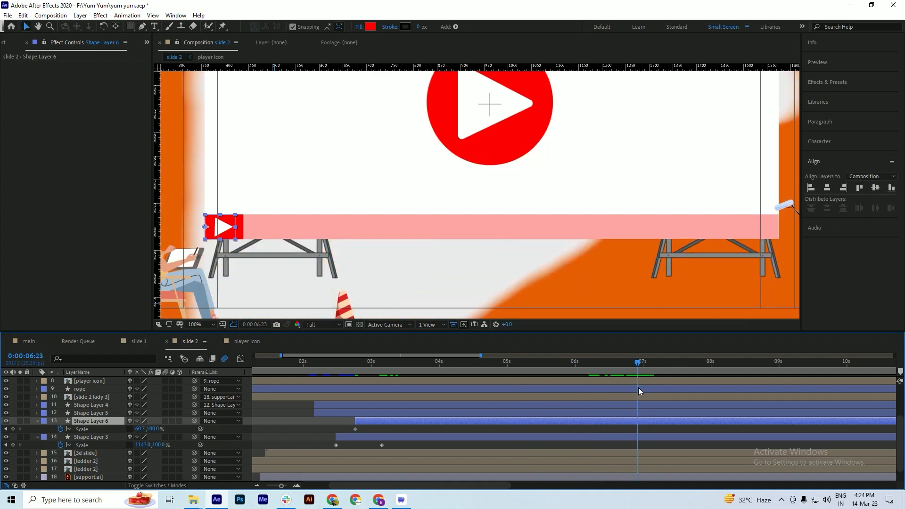
drag(140, 428, 576, 406)
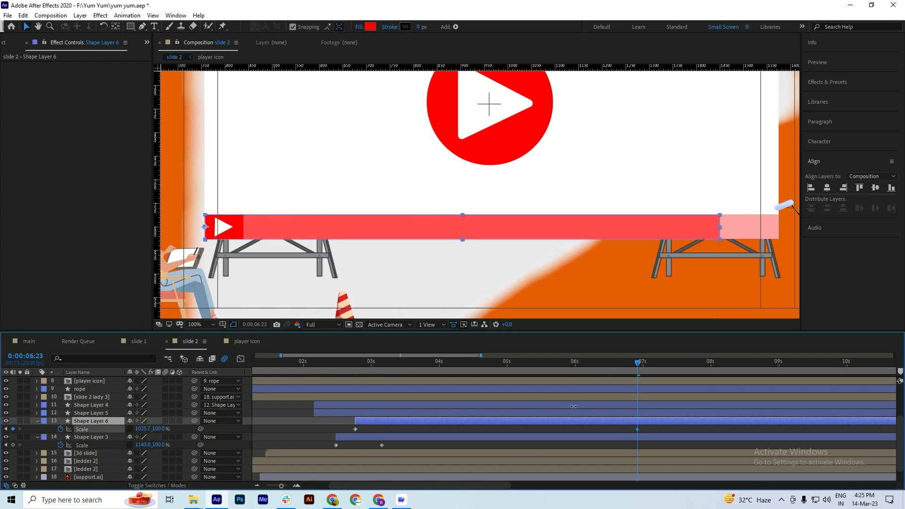
click(588, 364)
key(space)
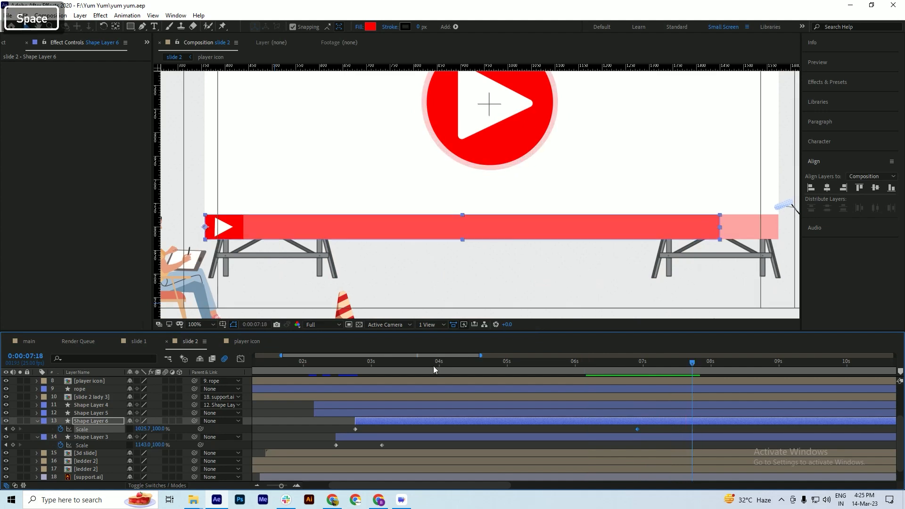
click(360, 363)
key(space)
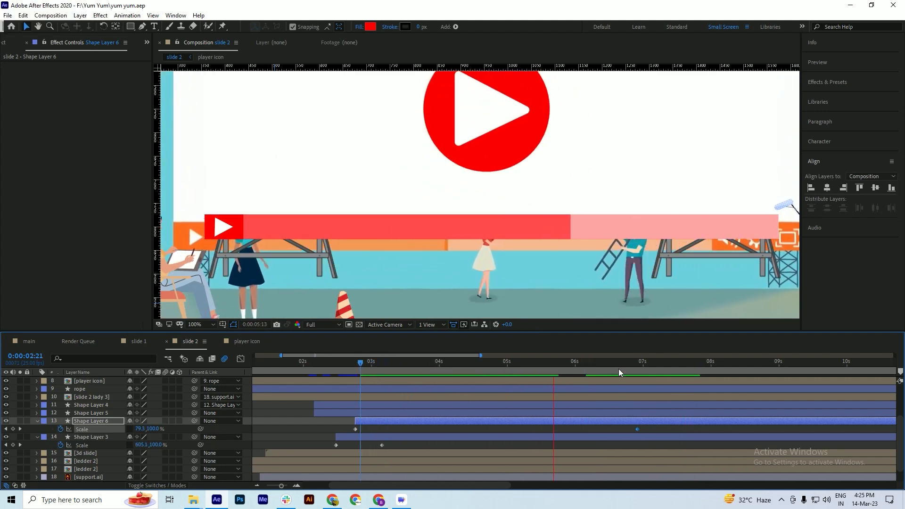
key(space)
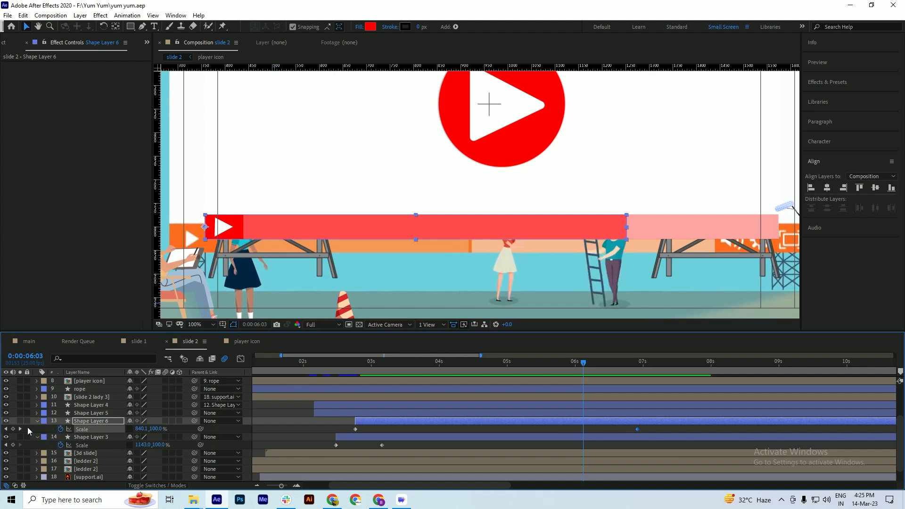
Add a scale keyframe to Shape Layer 6 at 0:00:06:03, move it onto the end keyframe at 0:00:06:23, and save
click(13, 429)
drag(584, 429, 638, 434)
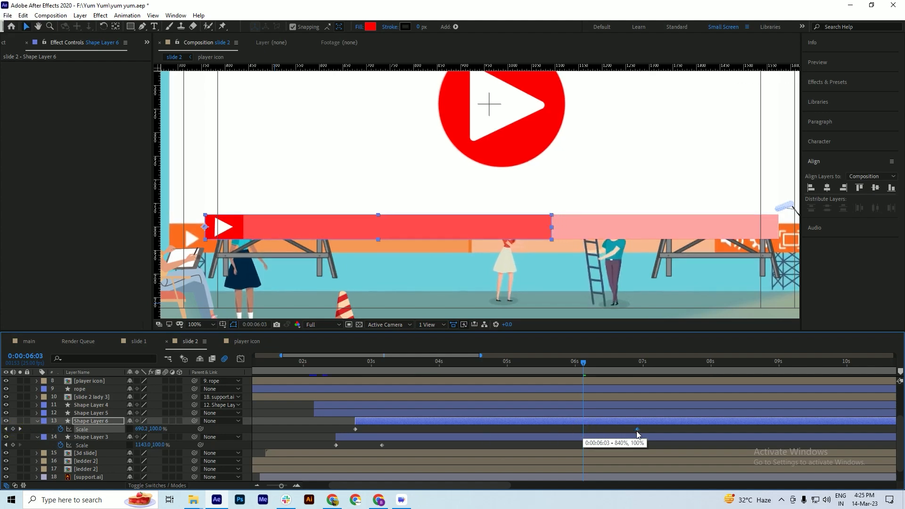
key(ctrl+s)
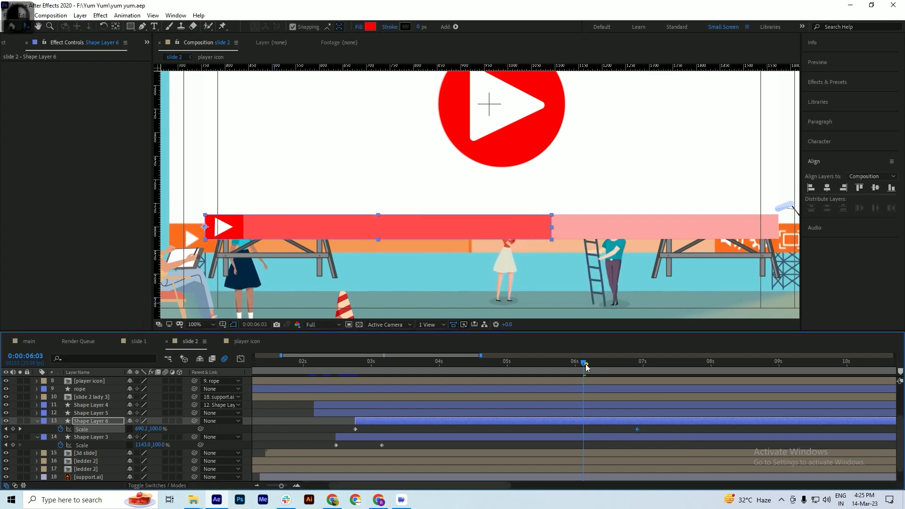
Preview the slower bar growth from 0:00:02:14 and collapse the properties of all layers in slide 2
drag(586, 364, 341, 403)
key(space)
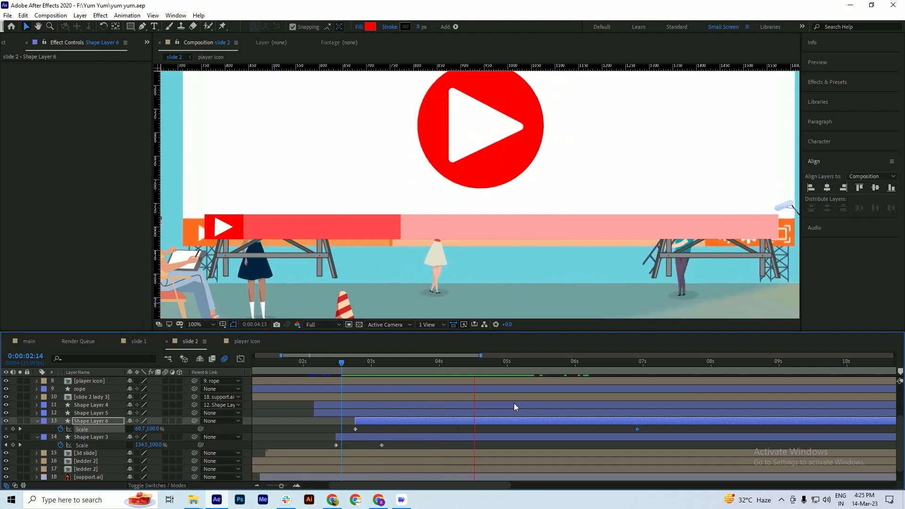
drag(471, 364, 525, 369)
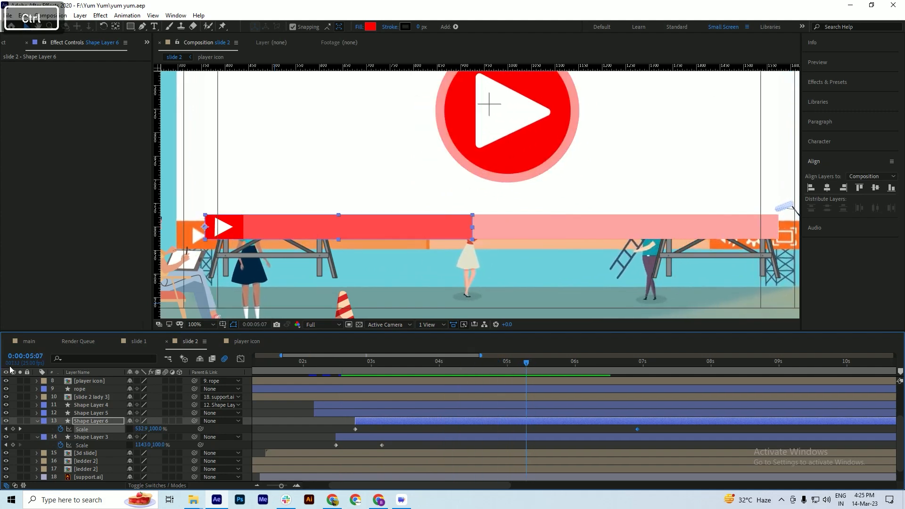
key(ctrl+a)
click(38, 421)
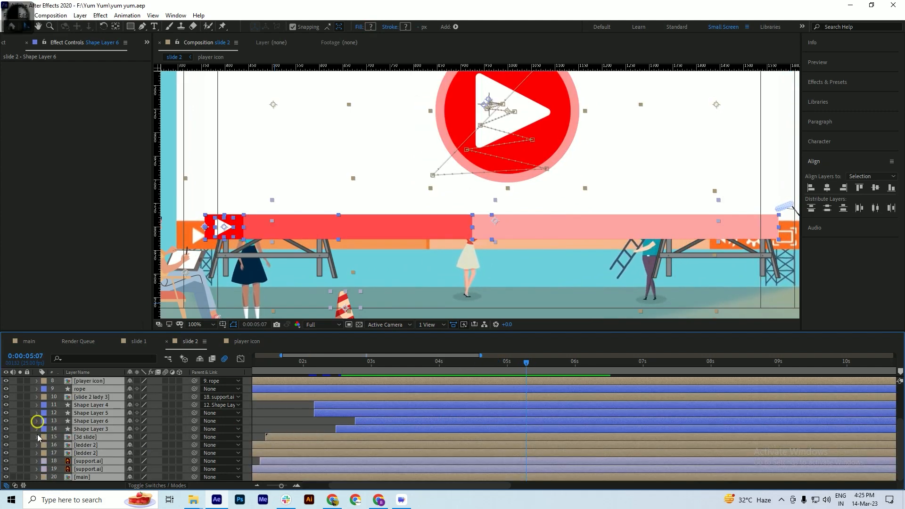
In the slide 1 composition, copy the player control layers Shape Layer 4, Layer 14, Layer 13 and Shape Layer 2
click(141, 341)
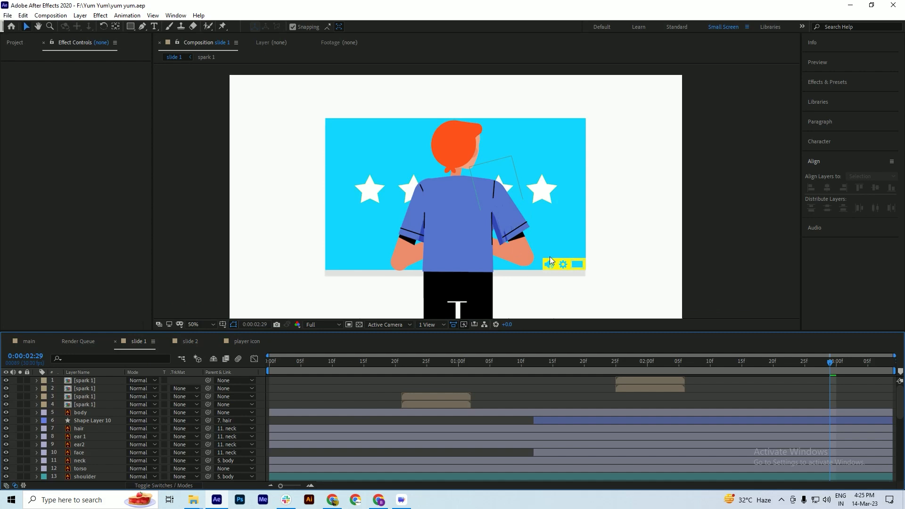
scroll(574, 272, up, 2)
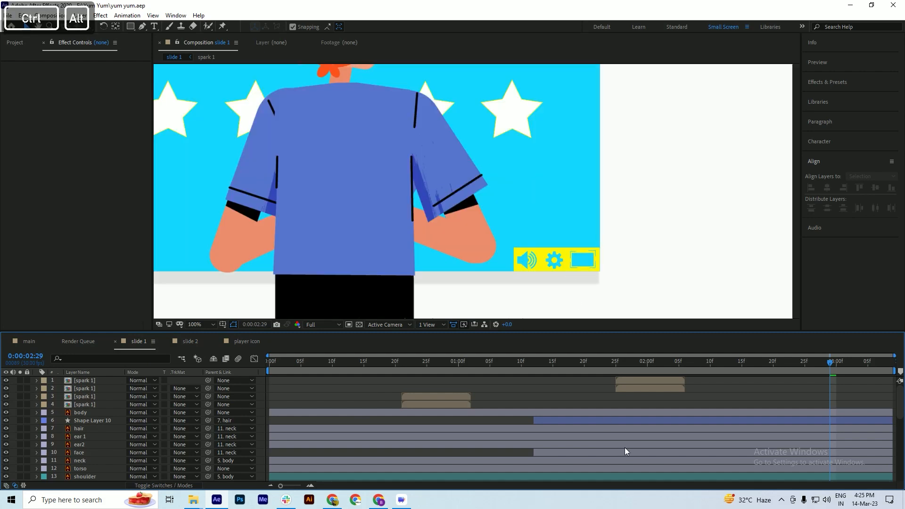
scroll(627, 451, down, 4)
scroll(657, 459, down, 4)
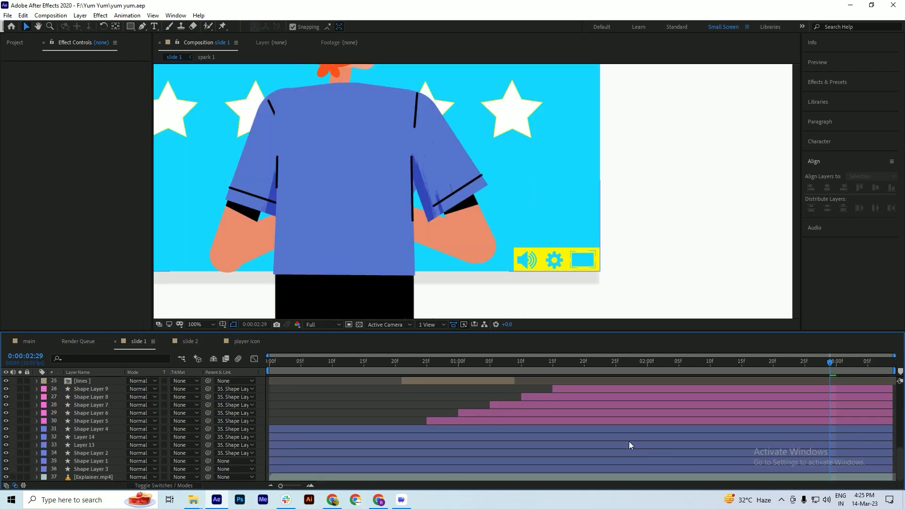
click(564, 430)
shift+click(553, 437)
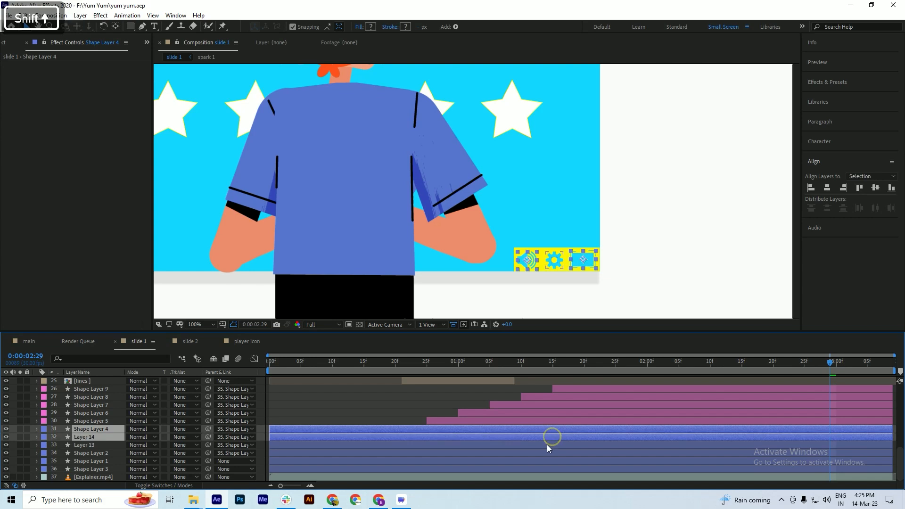
shift+click(547, 445)
shift+click(547, 452)
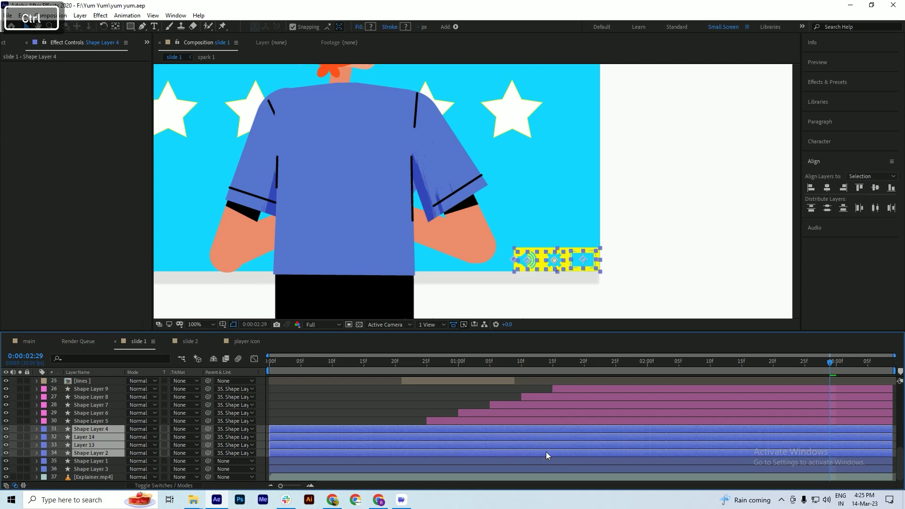
key(ctrl+c)
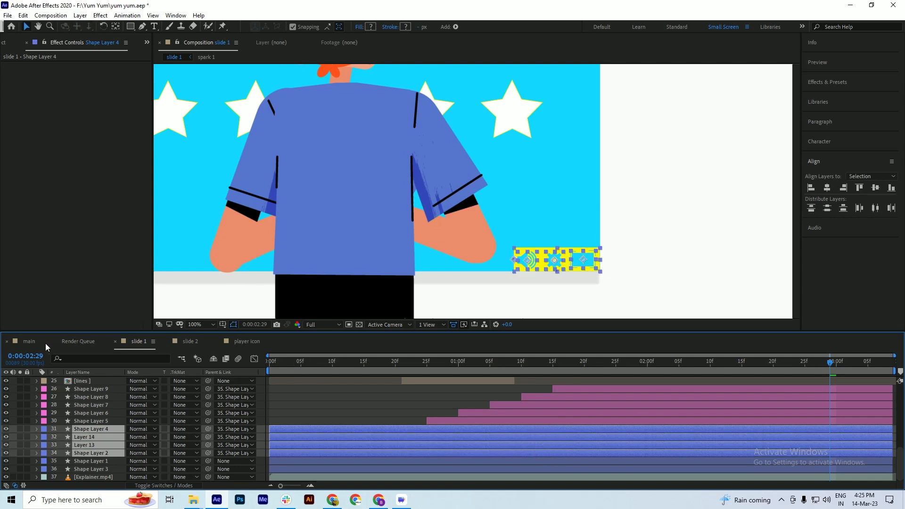
Paste the copied control layers above Shape Layer 4 in slide 2, delay them to start at about 0:00:03:01, and save
click(195, 342)
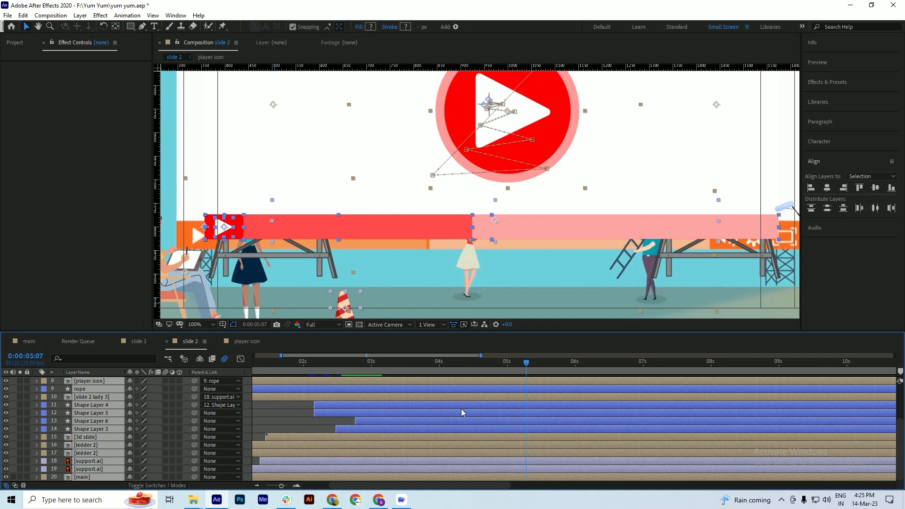
click(276, 411)
click(494, 404)
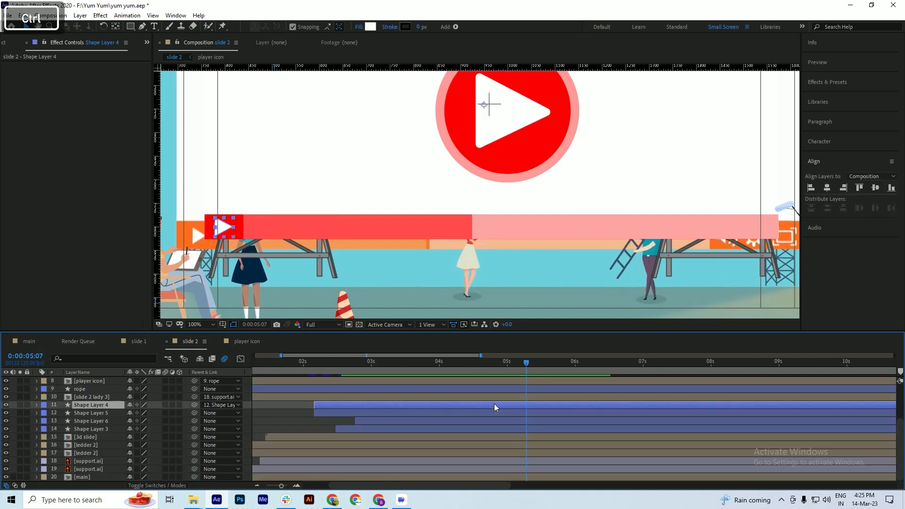
key(ctrl+v)
drag(282, 413, 468, 416)
drag(331, 368, 379, 410)
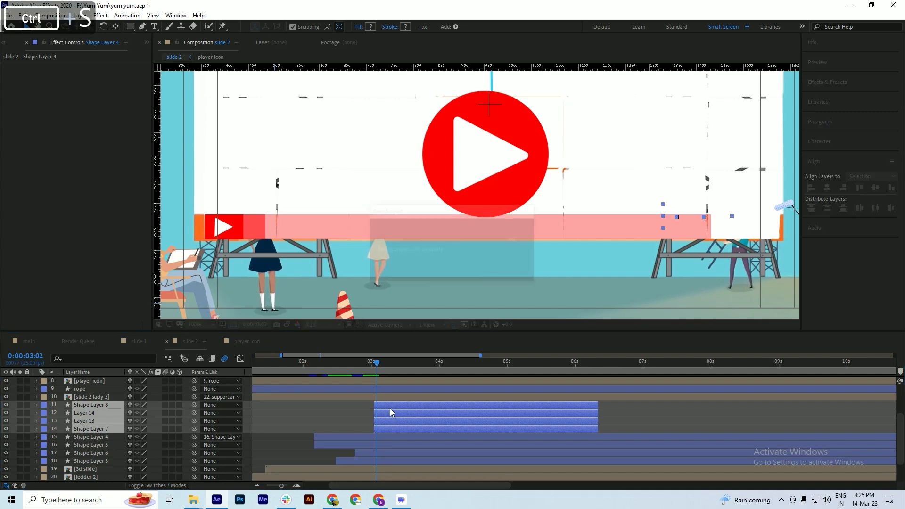
Reveal the pasted layers' keyframes, trim the layers' start to 0:00:03:20, and save the project
click(383, 364)
drag(389, 367, 426, 370)
key(u)
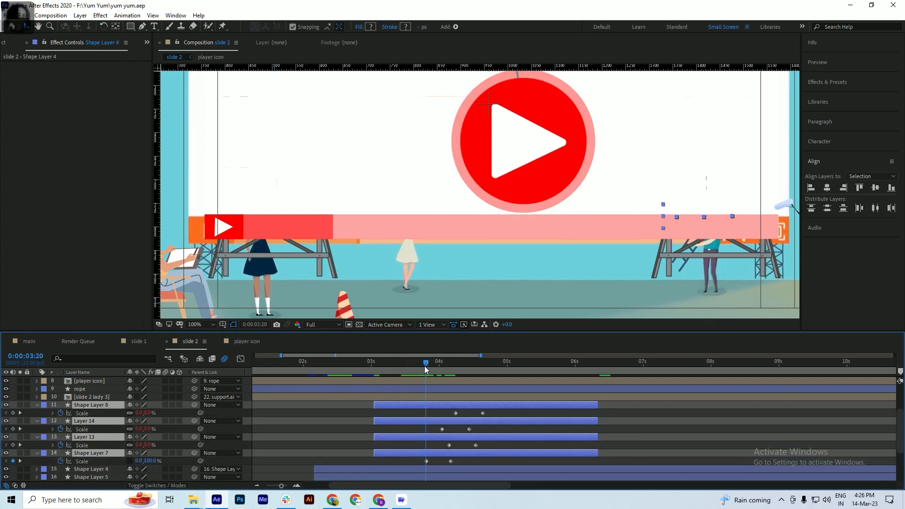
key(alt+p)
key(ctrl+s)
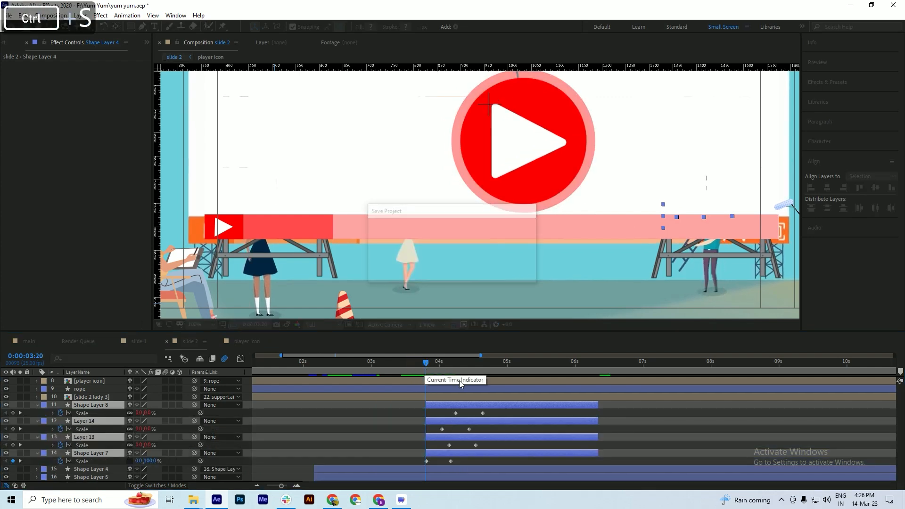
Shift the four trimmed control layers earlier to start at 0:00:03:02 and go to 0:00:03:16
scroll(443, 392, down, 1)
drag(394, 375, 377, 371)
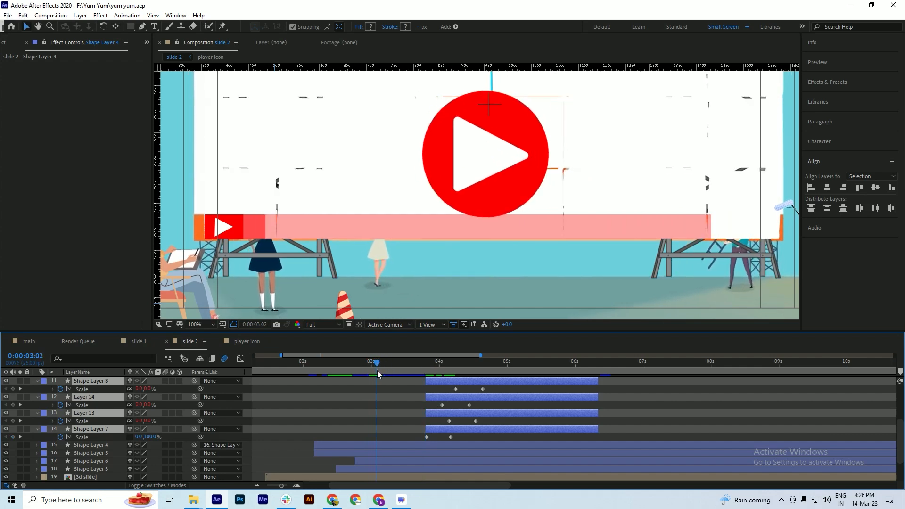
drag(464, 381, 414, 371)
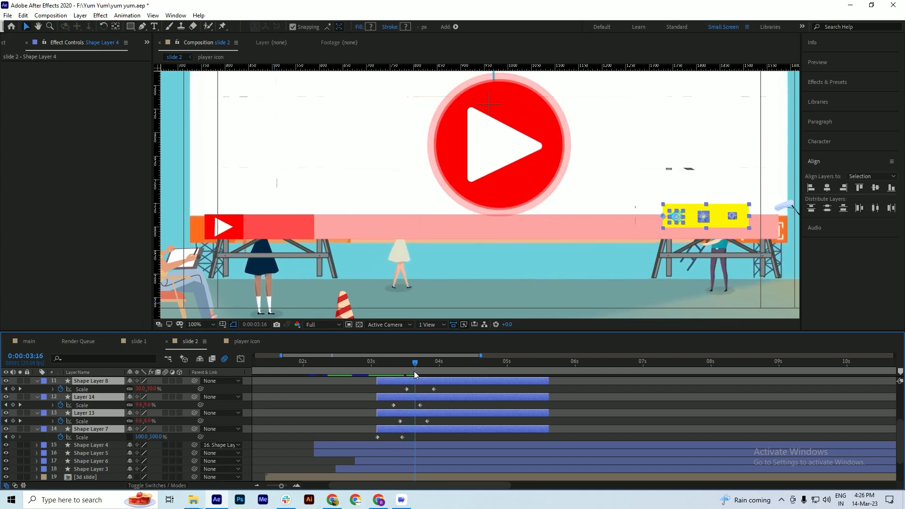
Nudge the four control layers down until the yellow strip lines up vertically with the red progress bar
key(shift+Down)
key(shift+Down)
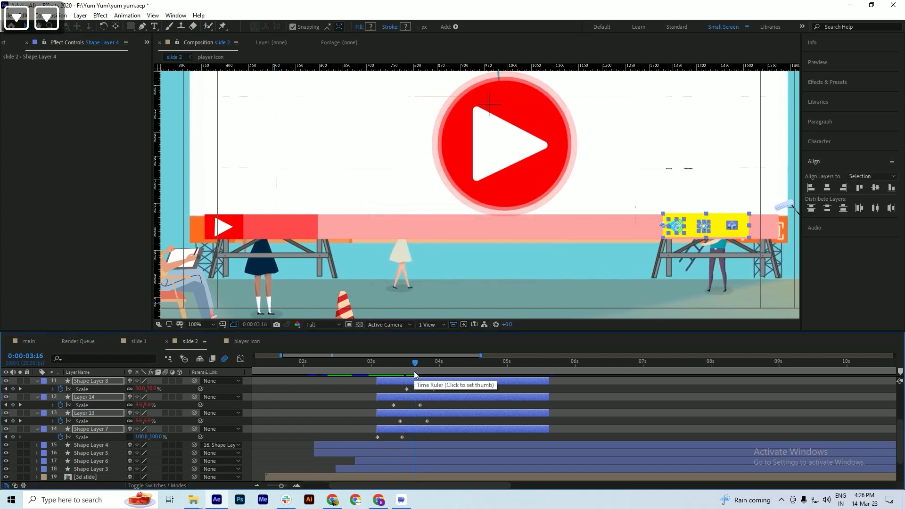
key(Down)
key(Down)
key(Down)
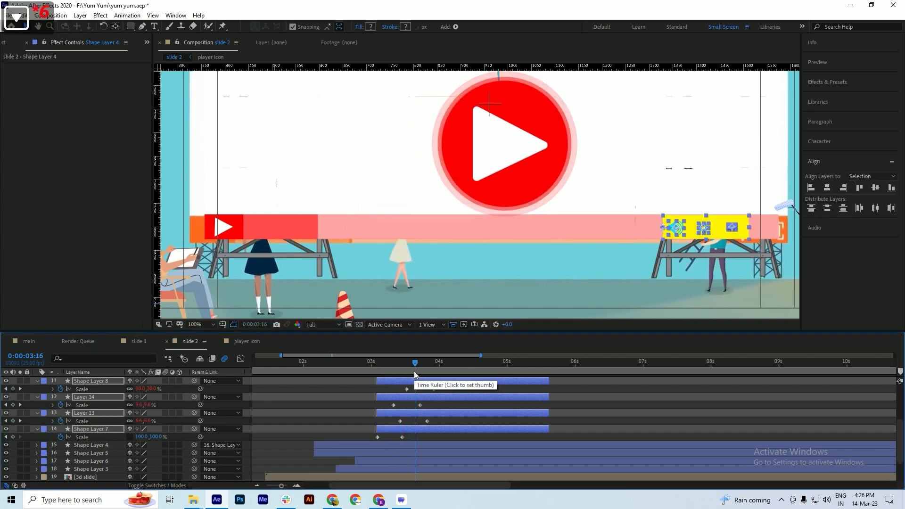
Nudge the four control layers right until the yellow strip reaches the end of the progress bar, and save the project
key(Up)
key(Right)
key(Right)
key(Right)
key(Right)
key(Right)
key(Right)
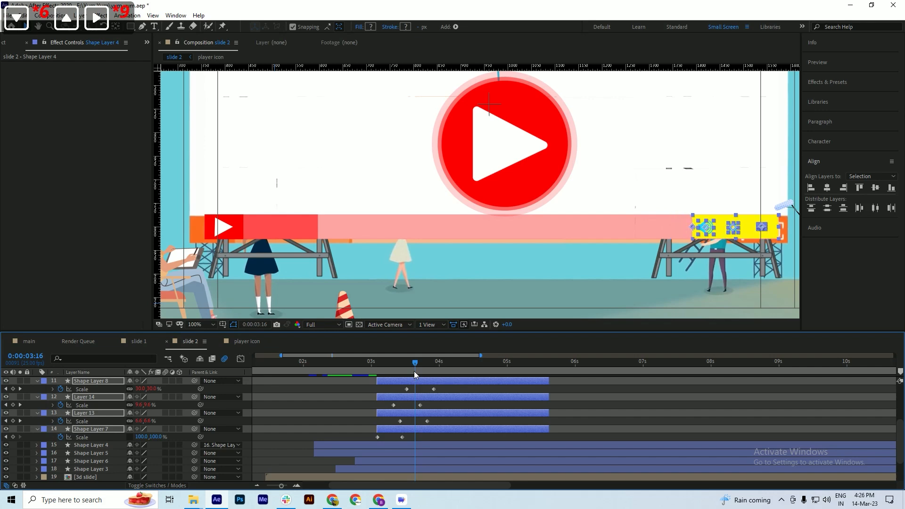
key(ctrl+s)
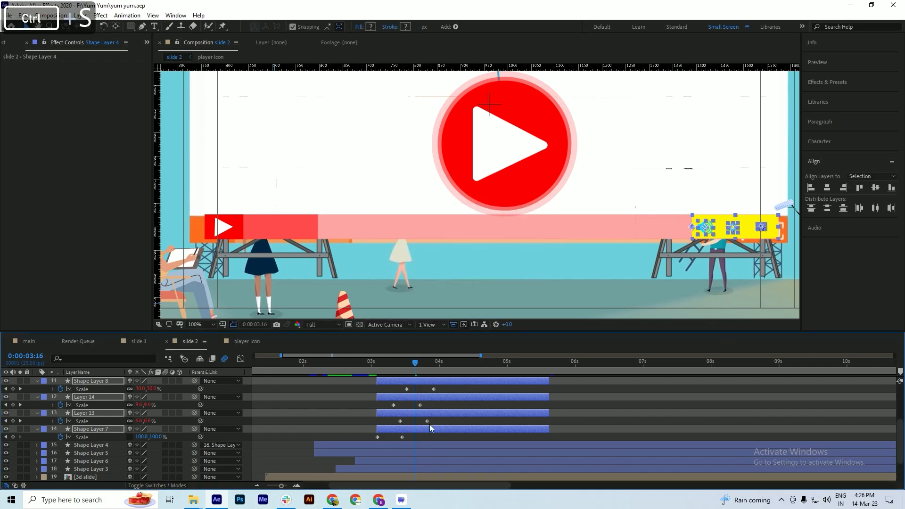
Go to 0:00:03:15 and keyframe Shape Layer 7's vertical scale at 103.6% while keeping its horizontal scale at 100%
drag(395, 371, 412, 376)
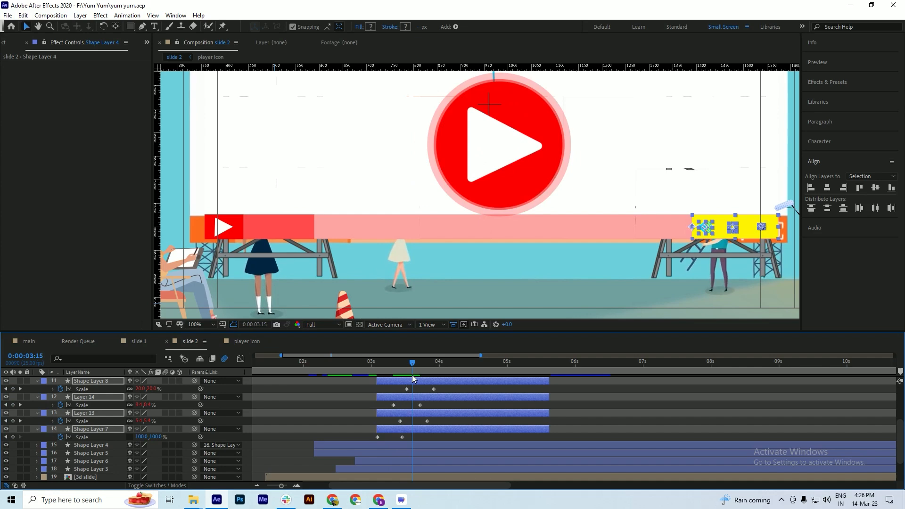
click(360, 405)
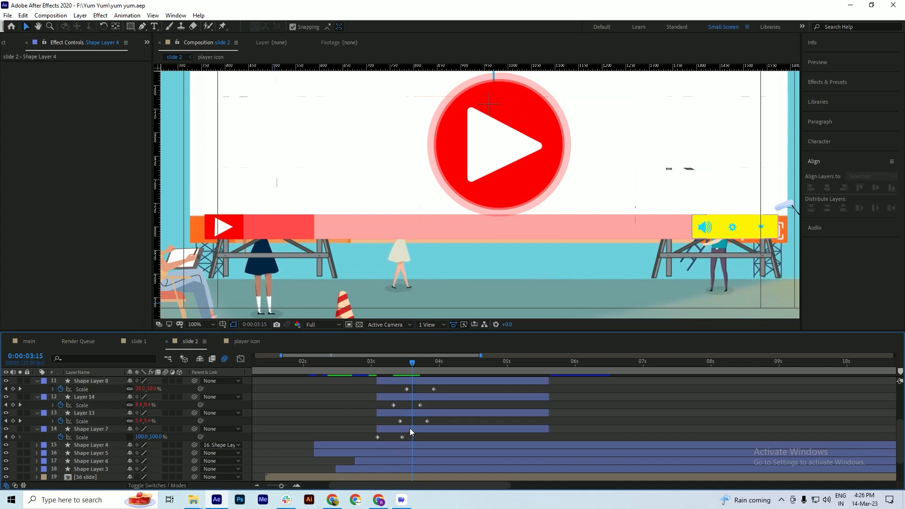
click(409, 429)
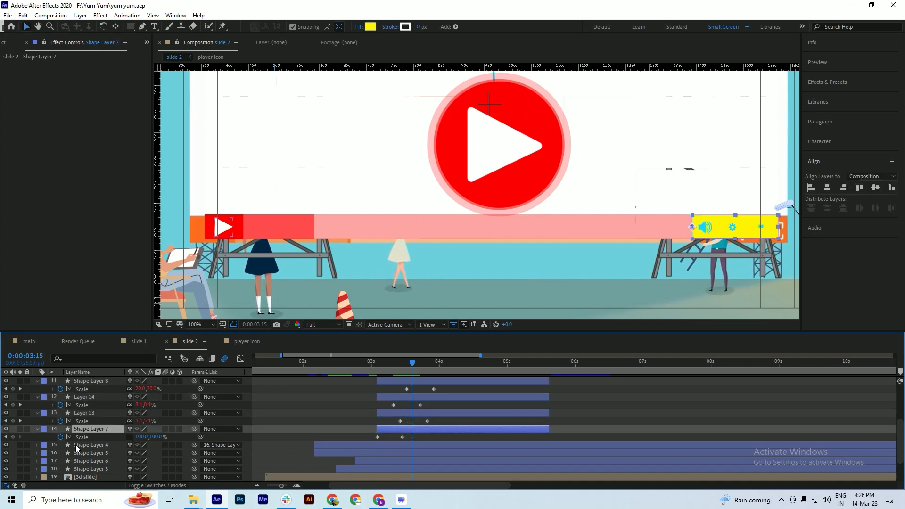
drag(140, 436, 167, 436)
key(ctrl+z)
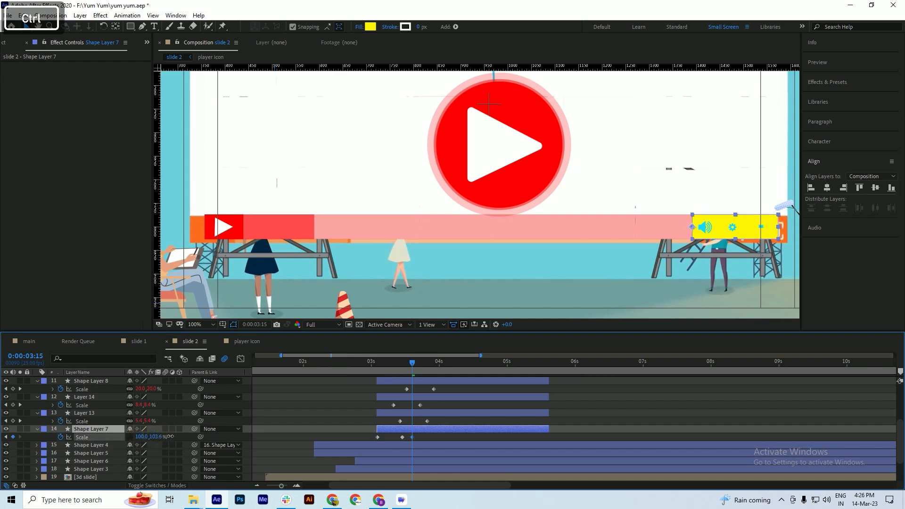
Go to 0:00:03:21 and recolour Shape Layer 7's fill to red FF0000, sampled from the large play button
click(399, 362)
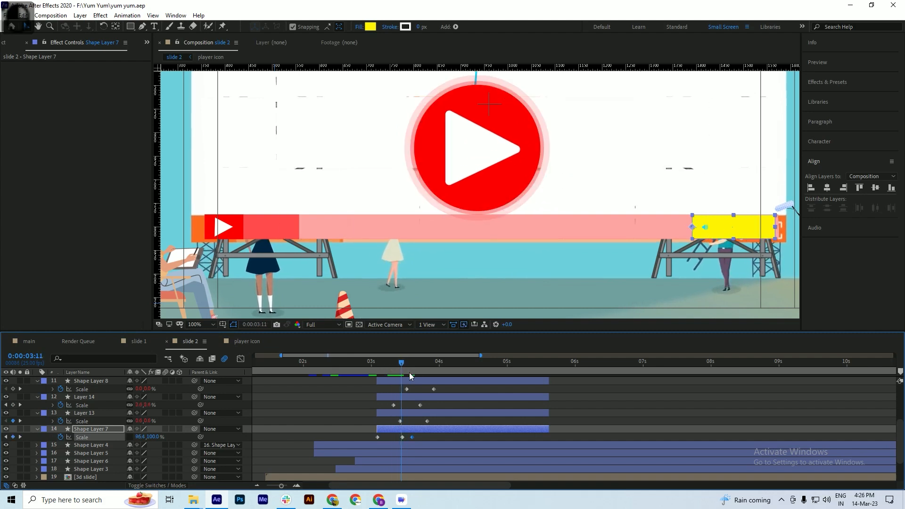
drag(409, 373, 428, 373)
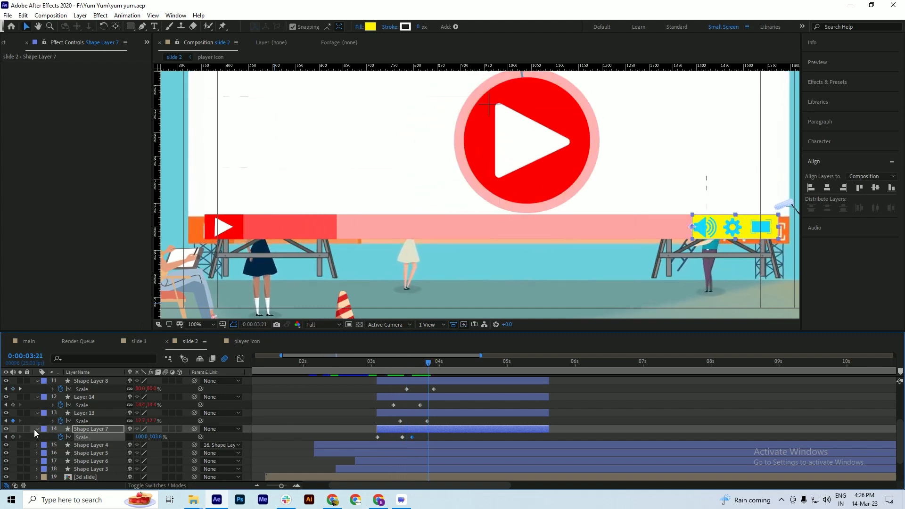
click(370, 26)
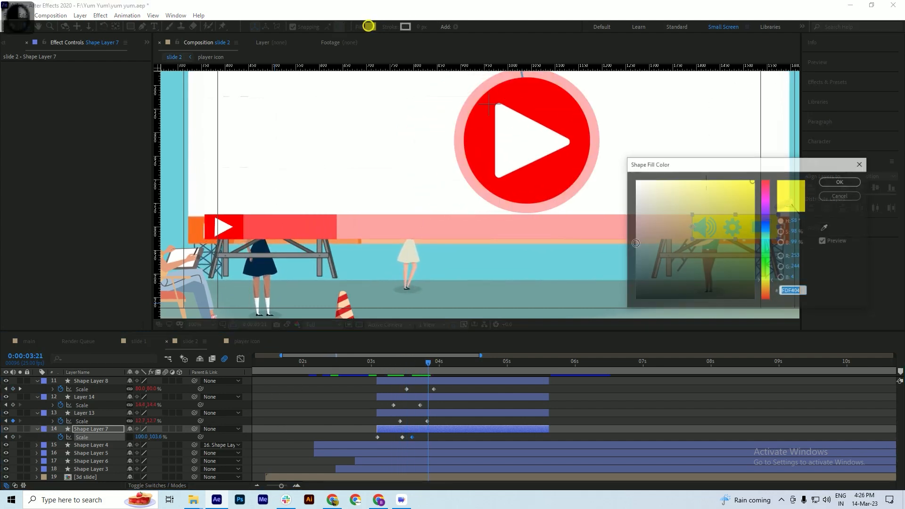
click(825, 228)
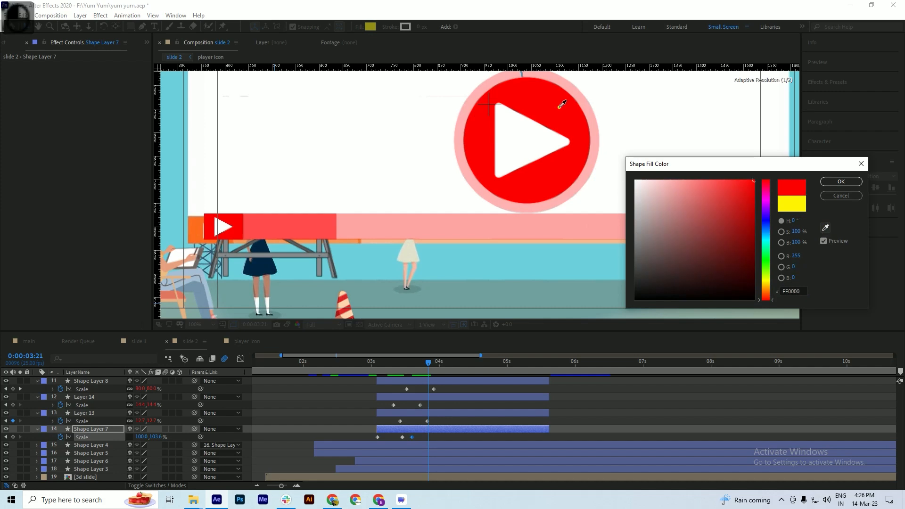
click(562, 105)
click(841, 182)
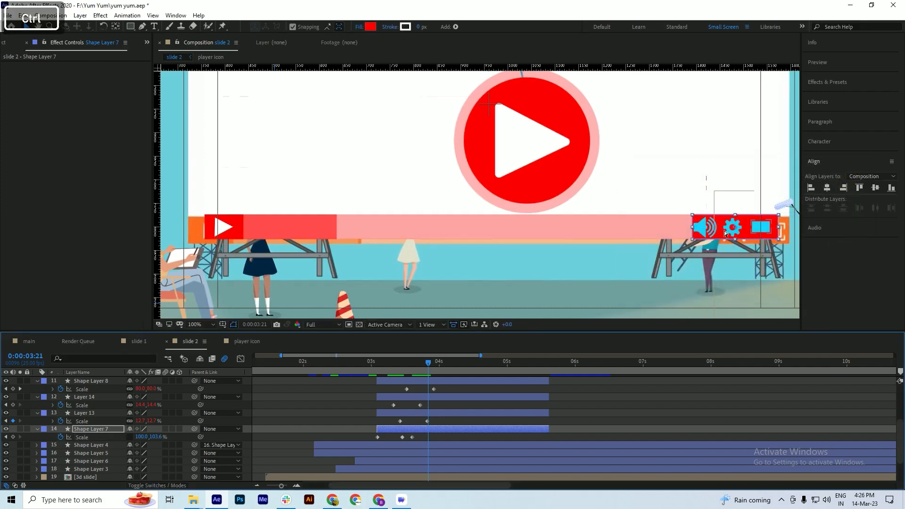
click(411, 413)
scroll(412, 409, up, 1)
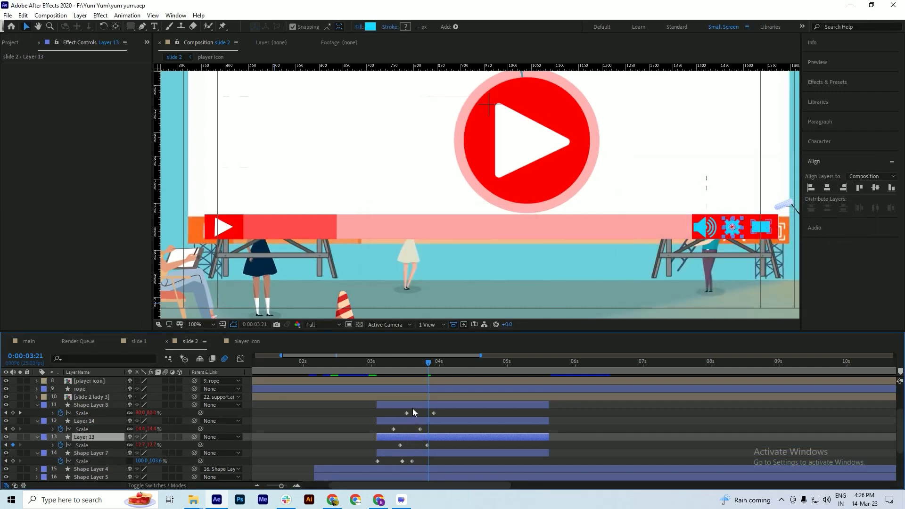
shift+click(413, 407)
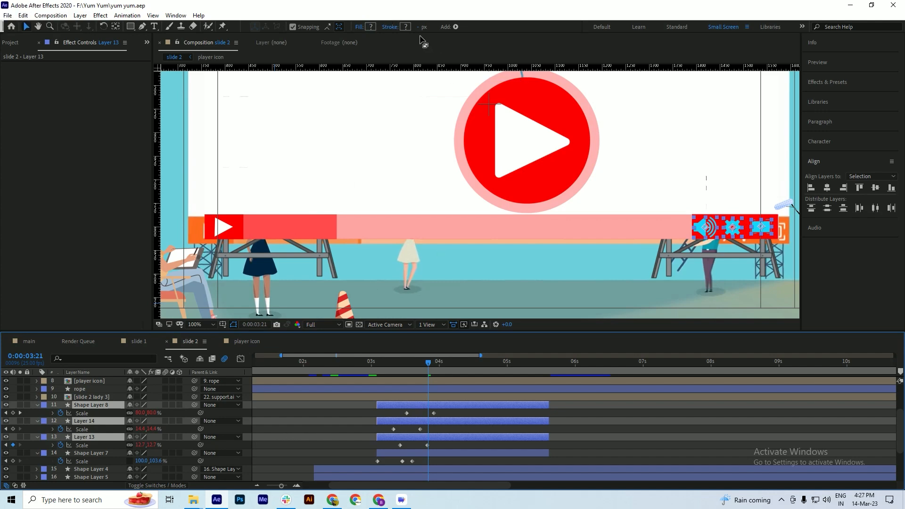
click(356, 452)
Change the fill of the gear icon on Layer 13 to white
click(407, 439)
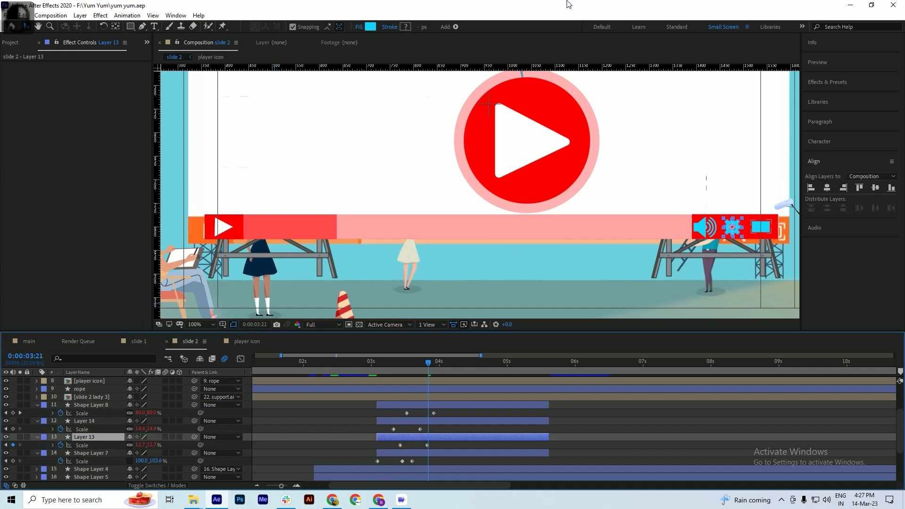
click(370, 26)
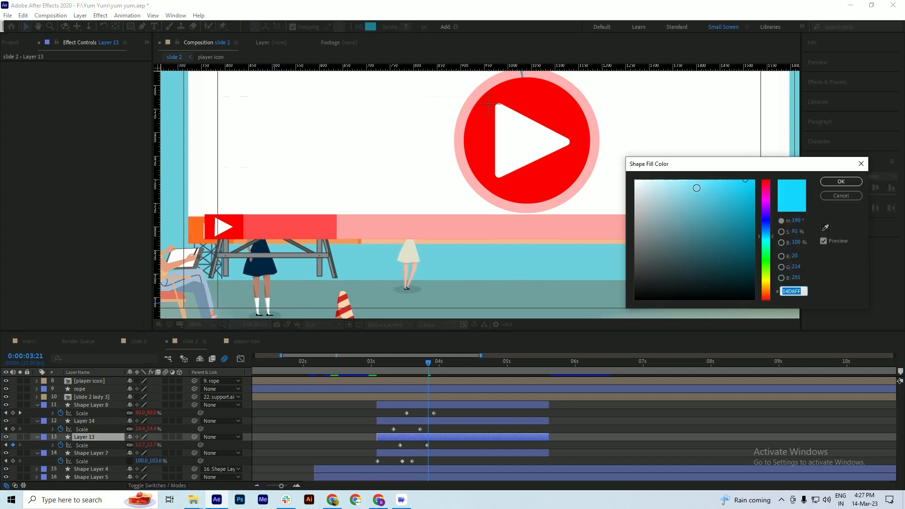
drag(696, 182, 615, 170)
click(843, 182)
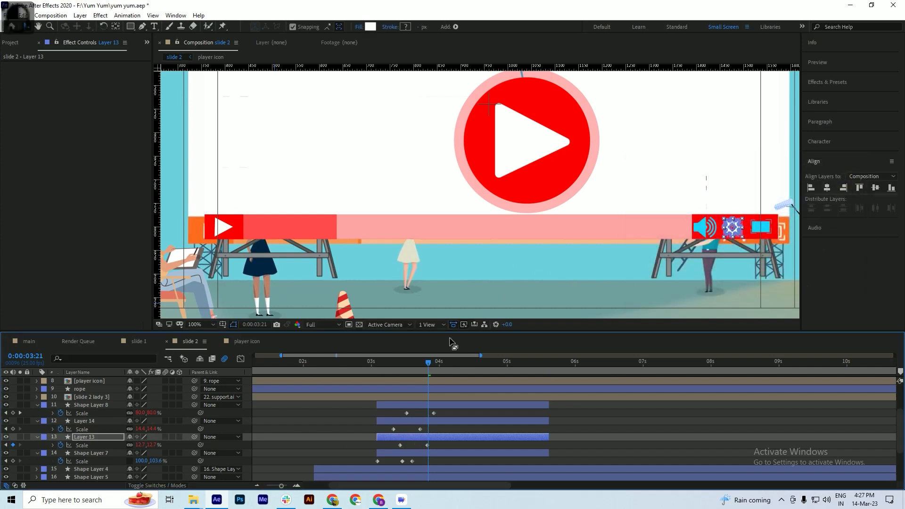
Change the fill of the speaker icon on Layer 14 to white
click(412, 422)
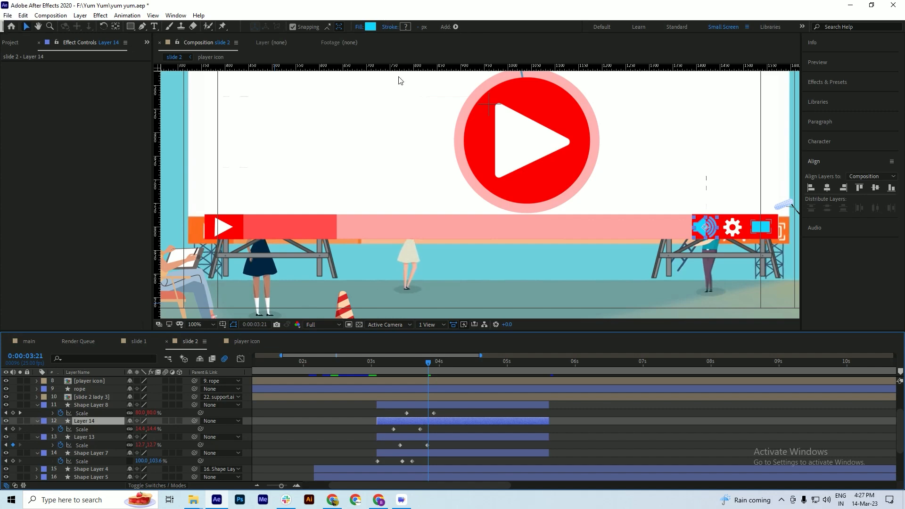
click(372, 26)
drag(738, 252, 593, 176)
click(823, 181)
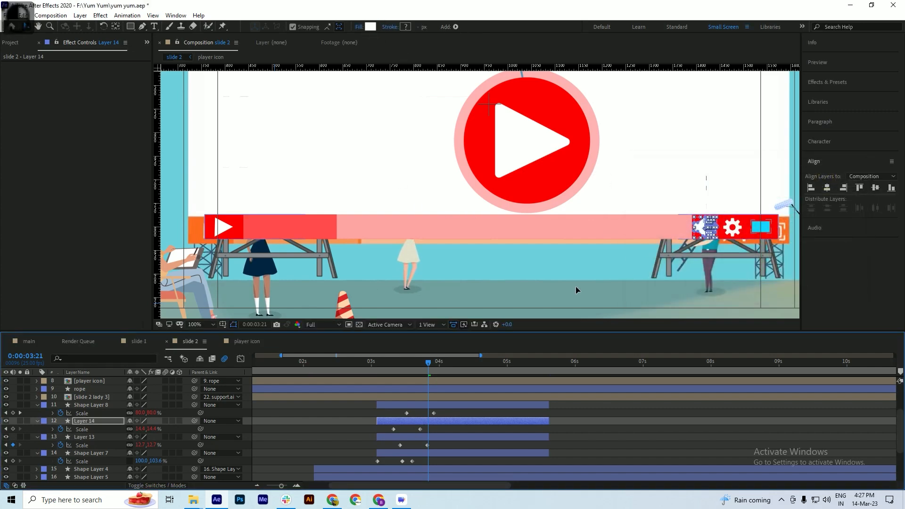
Change the fill of the screen icon on Shape Layer 8 to white FFFFFF
click(422, 405)
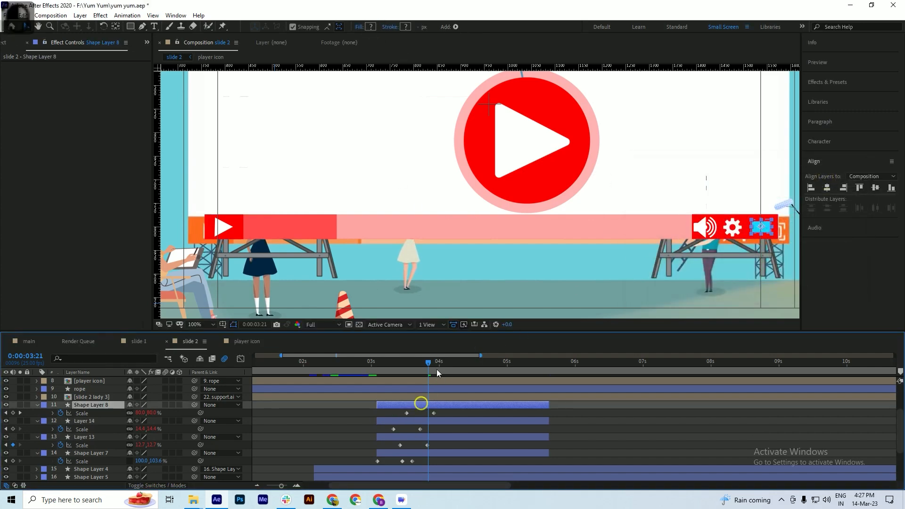
click(370, 27)
drag(713, 217, 635, 180)
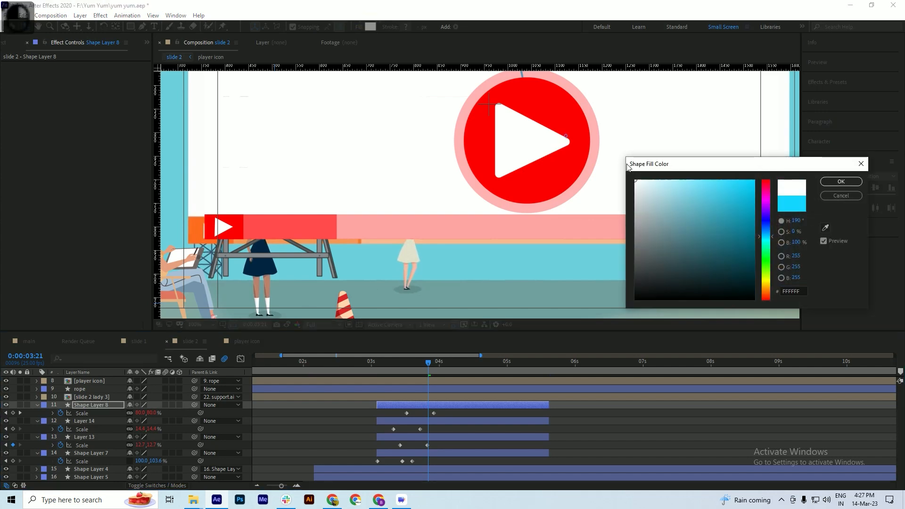
click(841, 181)
key(comma)
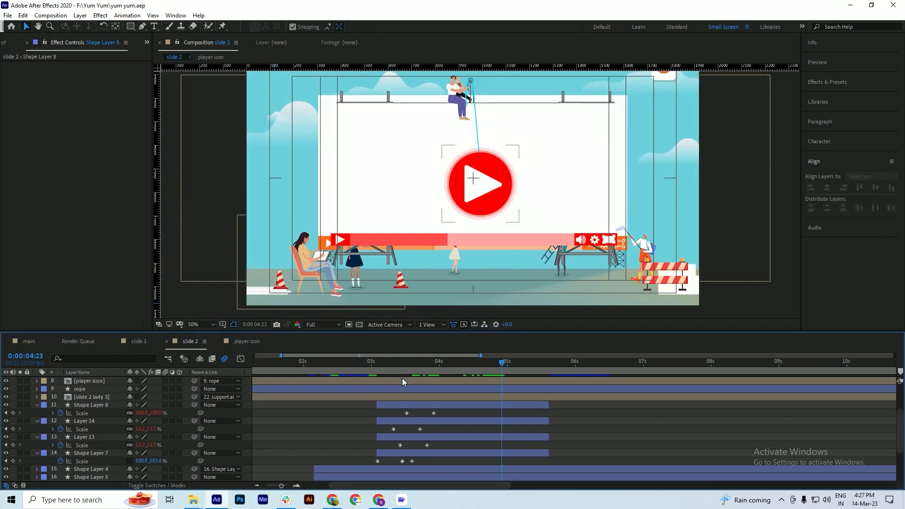